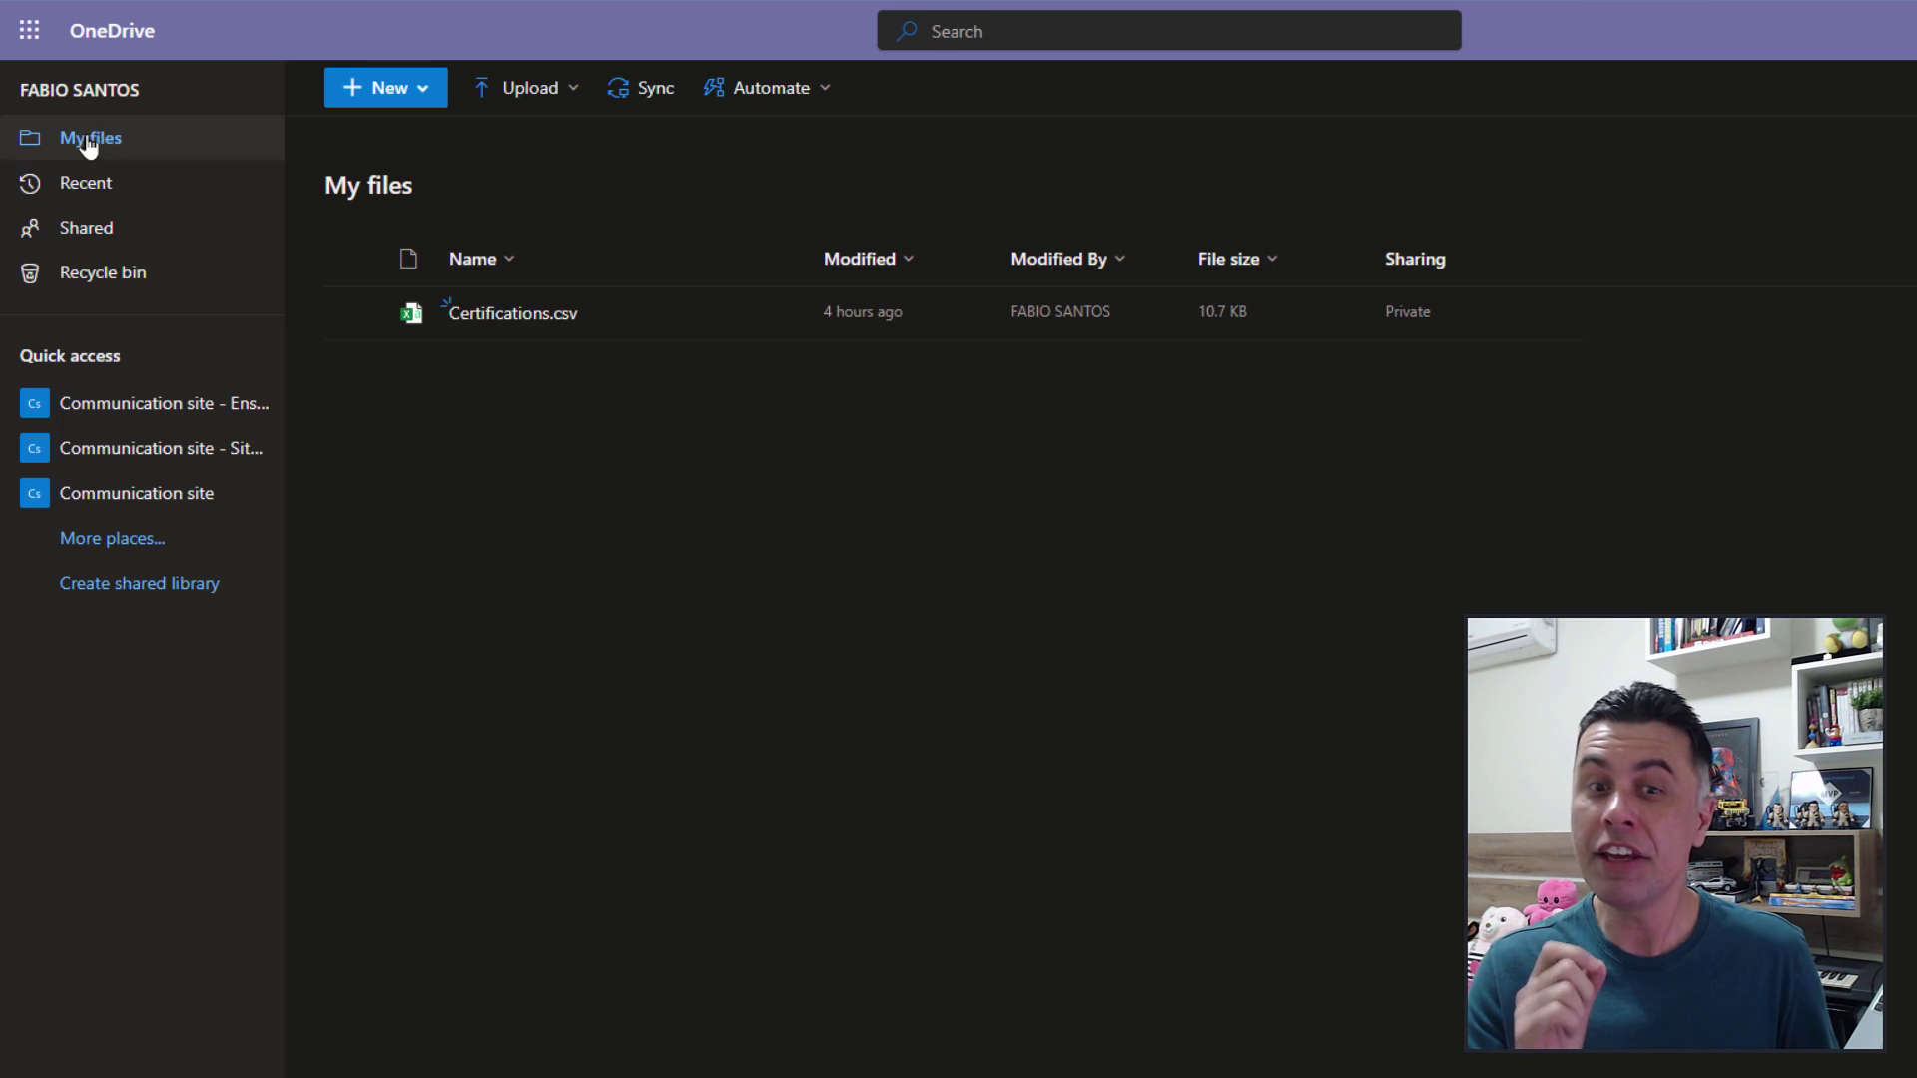
Upload the Content_2022-01-02_2023-01-01 .xlsx workbook to OneDrive's My files.
{"action": "left_click", "coordinate": [424, 95]}
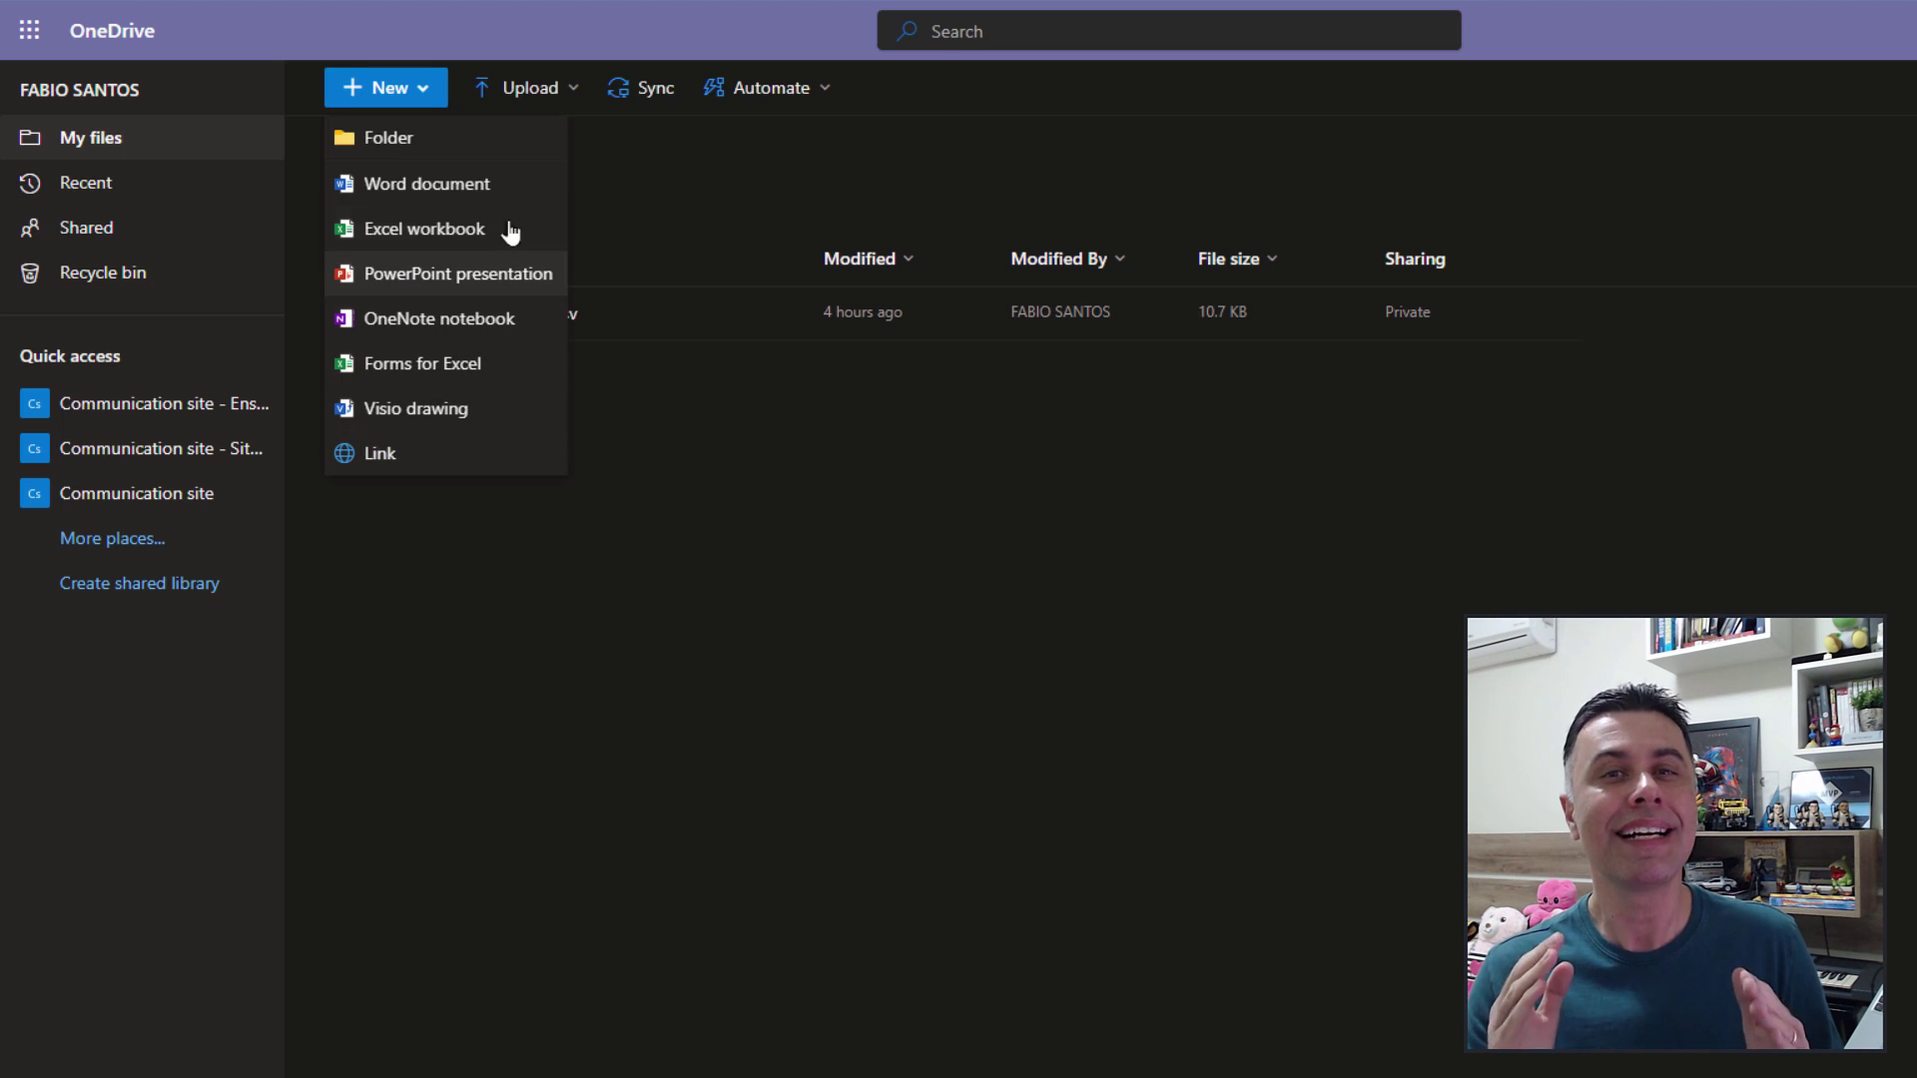
{"action": "left_click", "coordinate": [573, 93]}
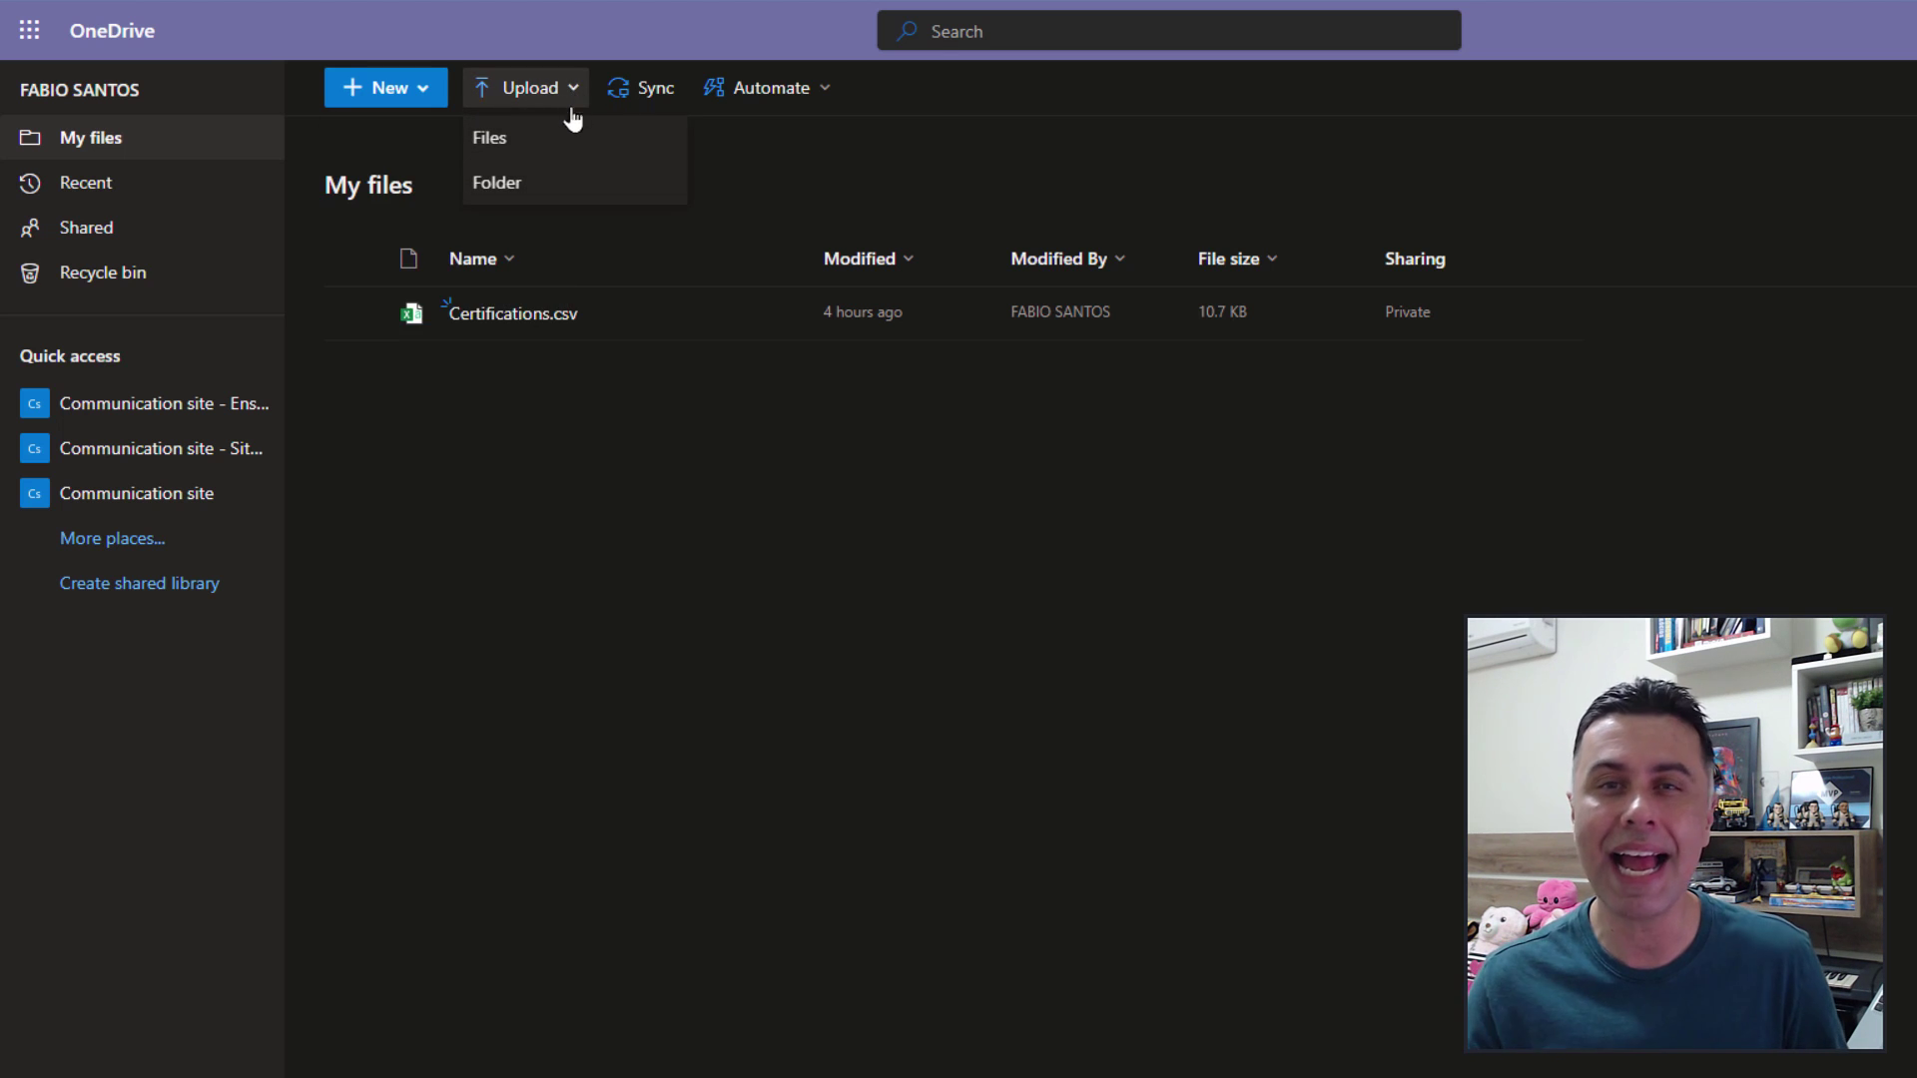
{"action": "left_click", "coordinate": [518, 147]}
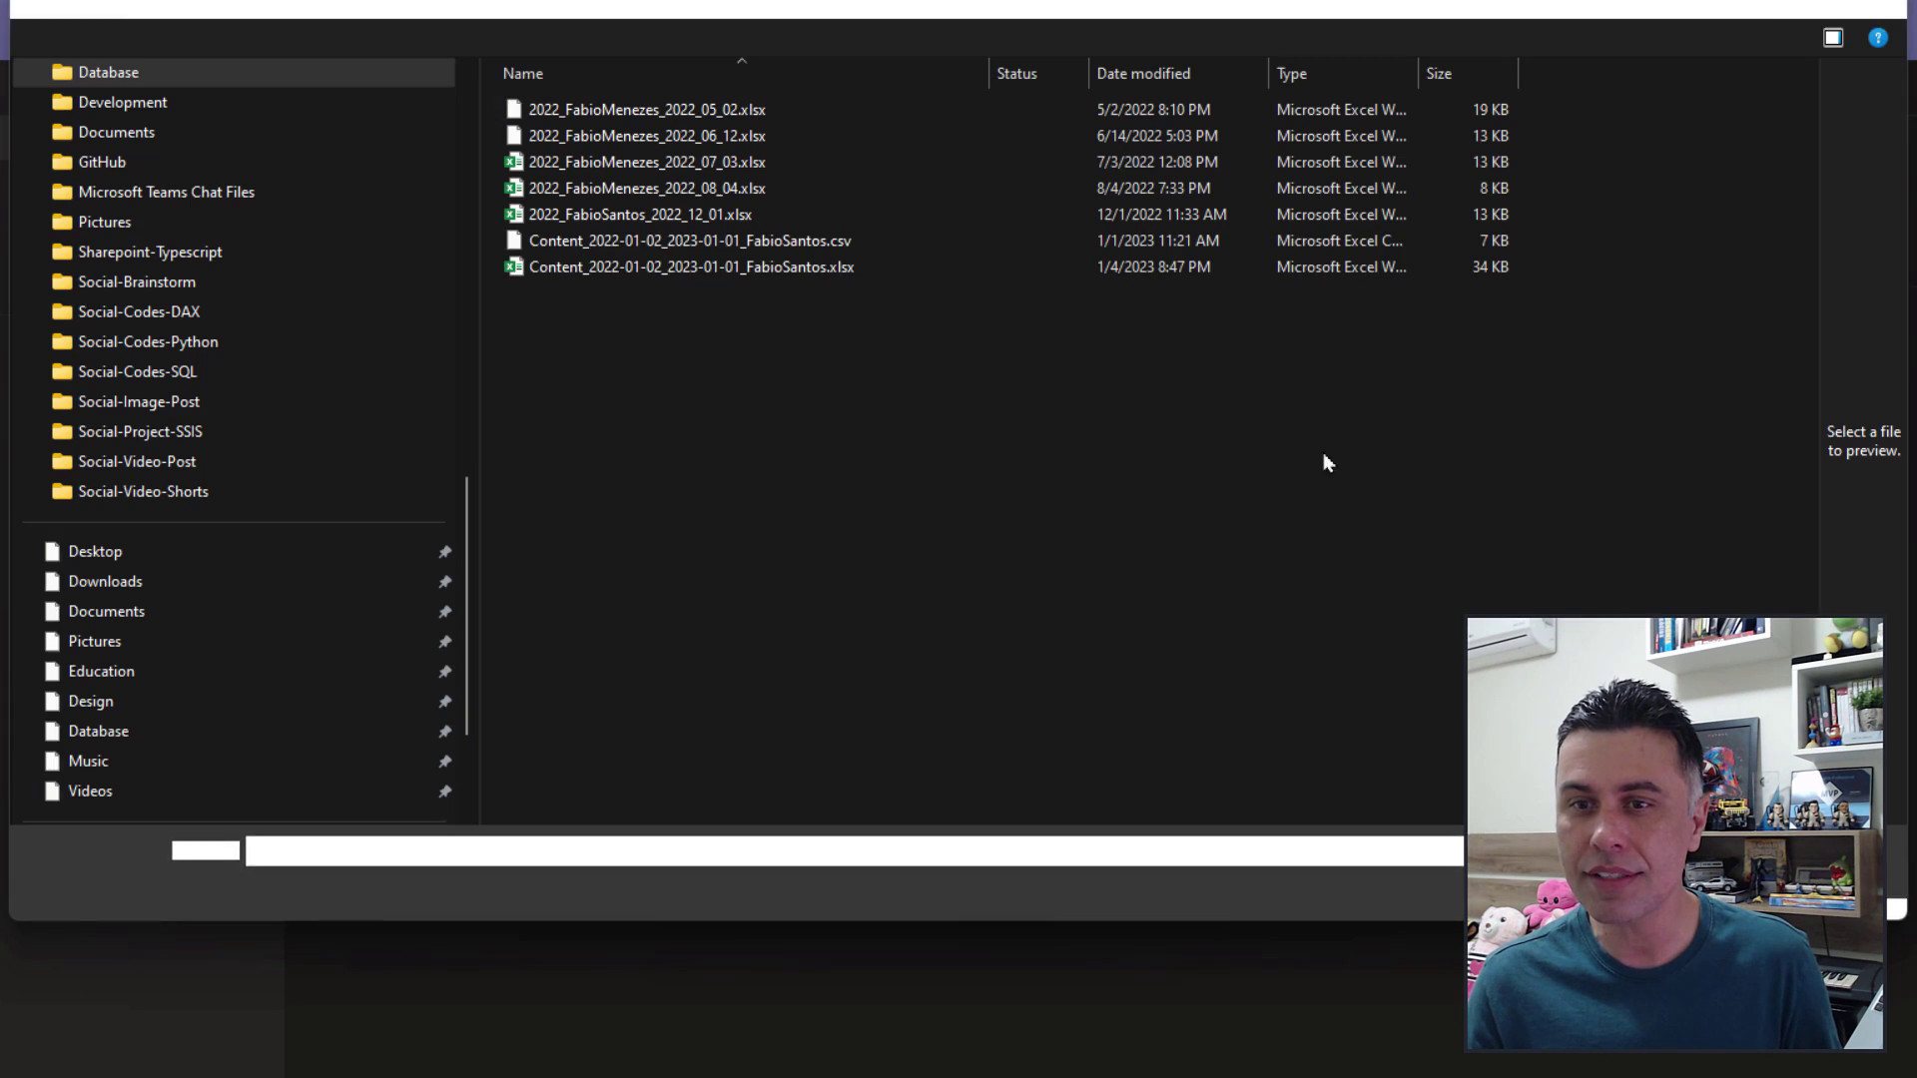
{"action": "left_click", "coordinate": [762, 267]}
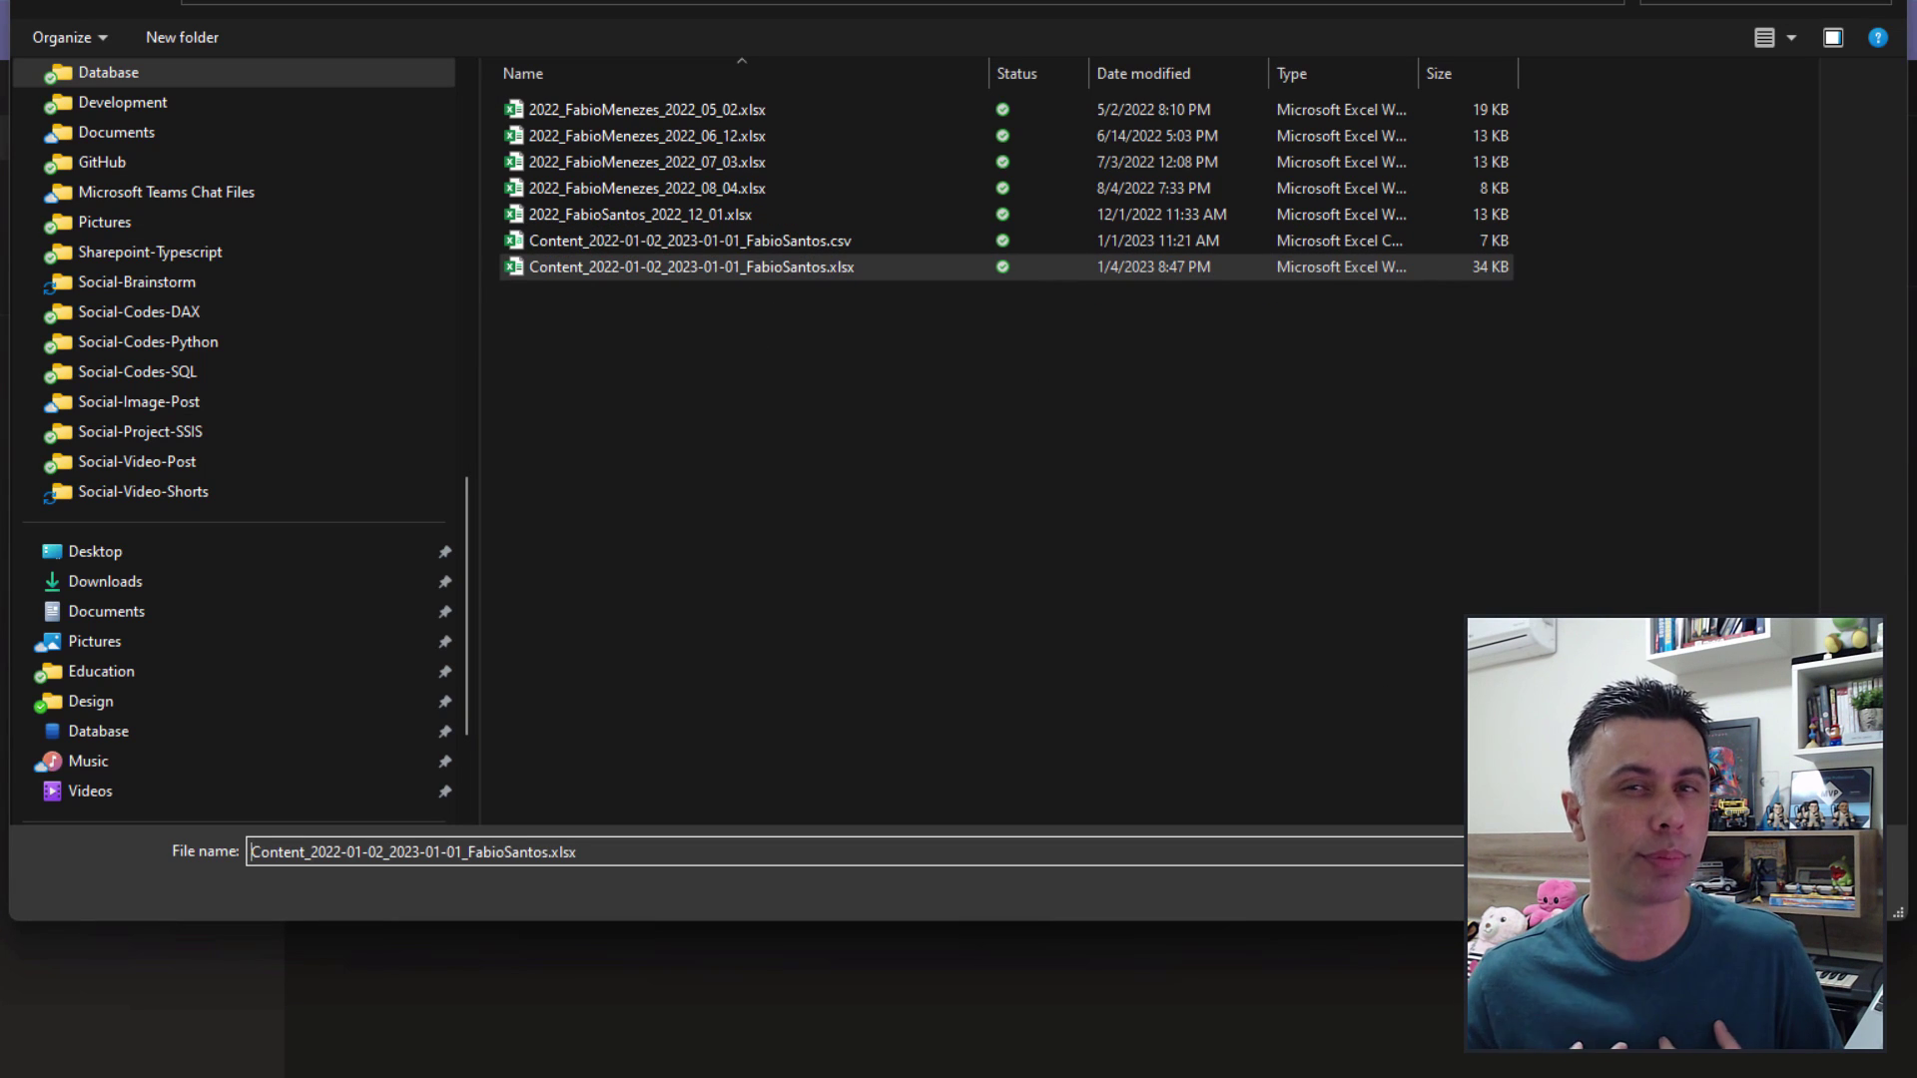
{"action": "left_click", "coordinate": [1718, 896]}
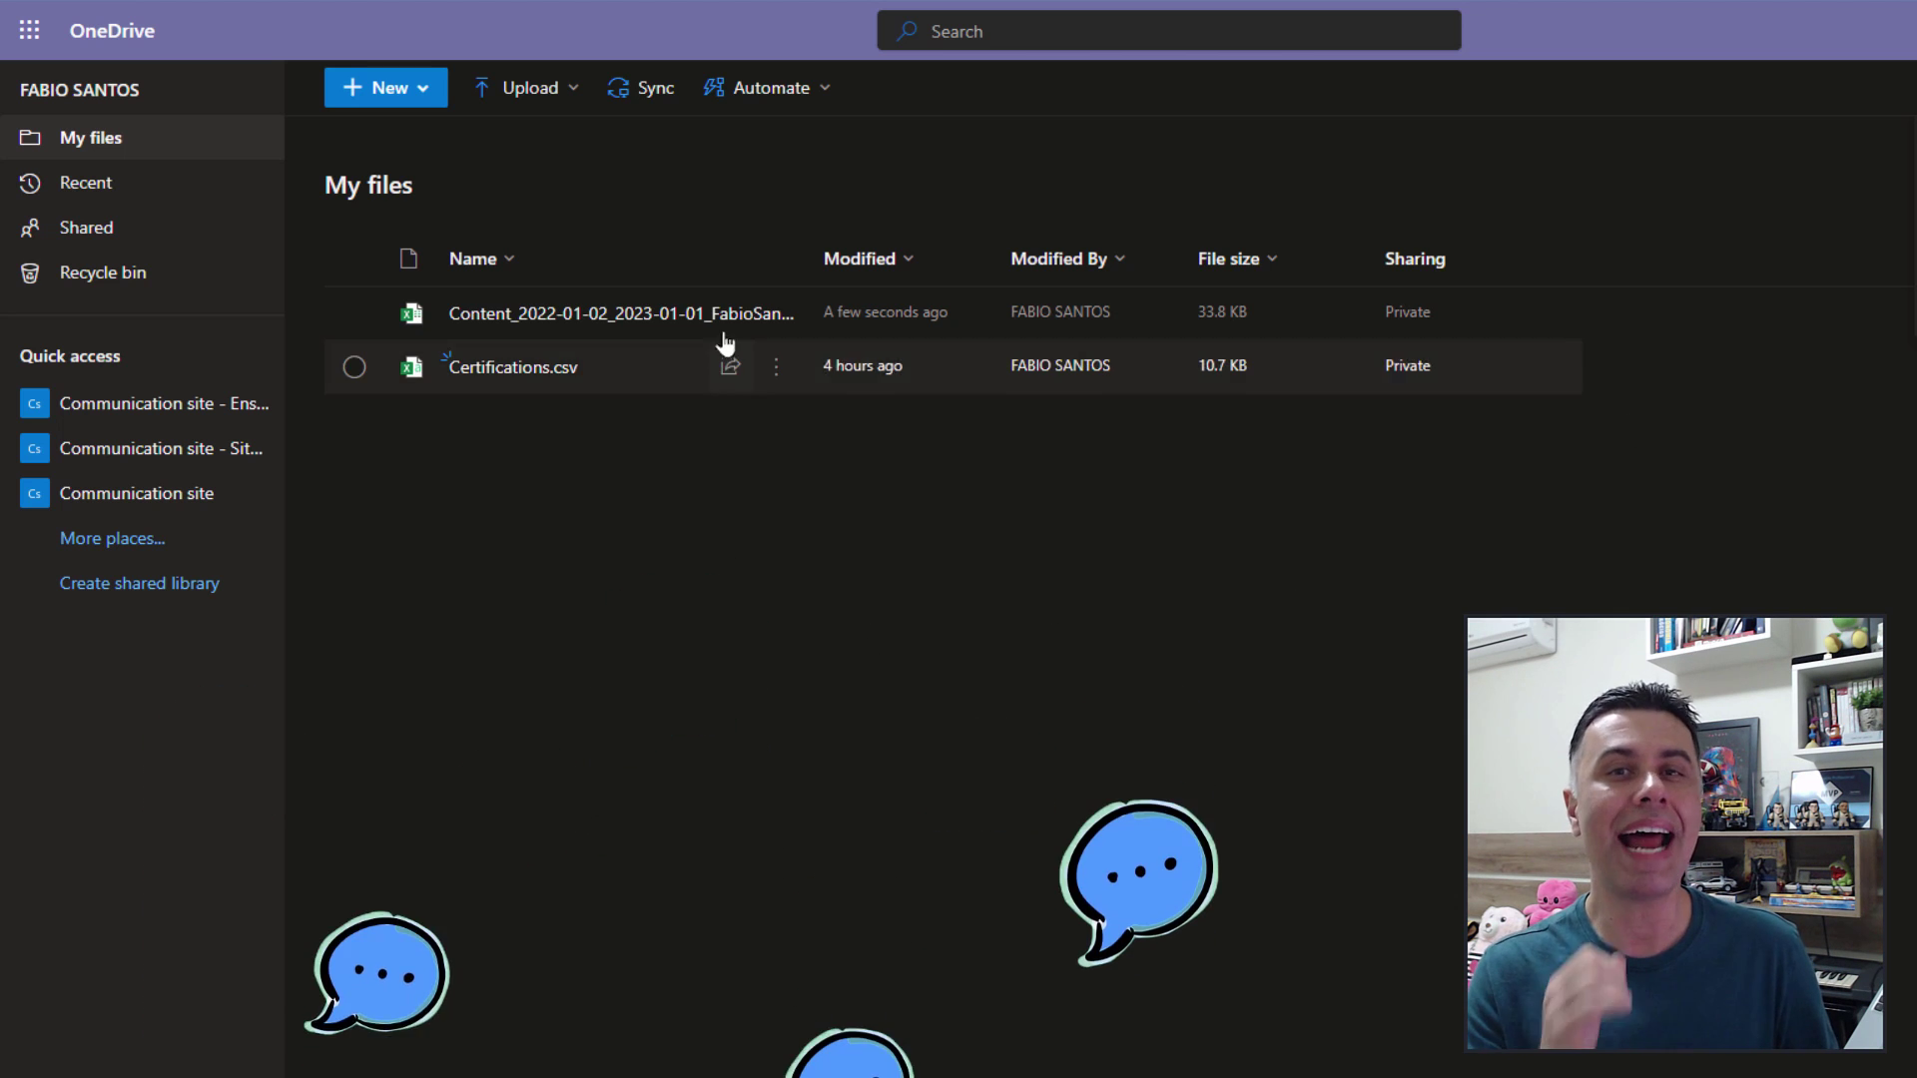
Open the Content workbook in Excel for the web and select cells in the ENGAGEMENT table.
{"action": "left_click", "coordinate": [624, 317]}
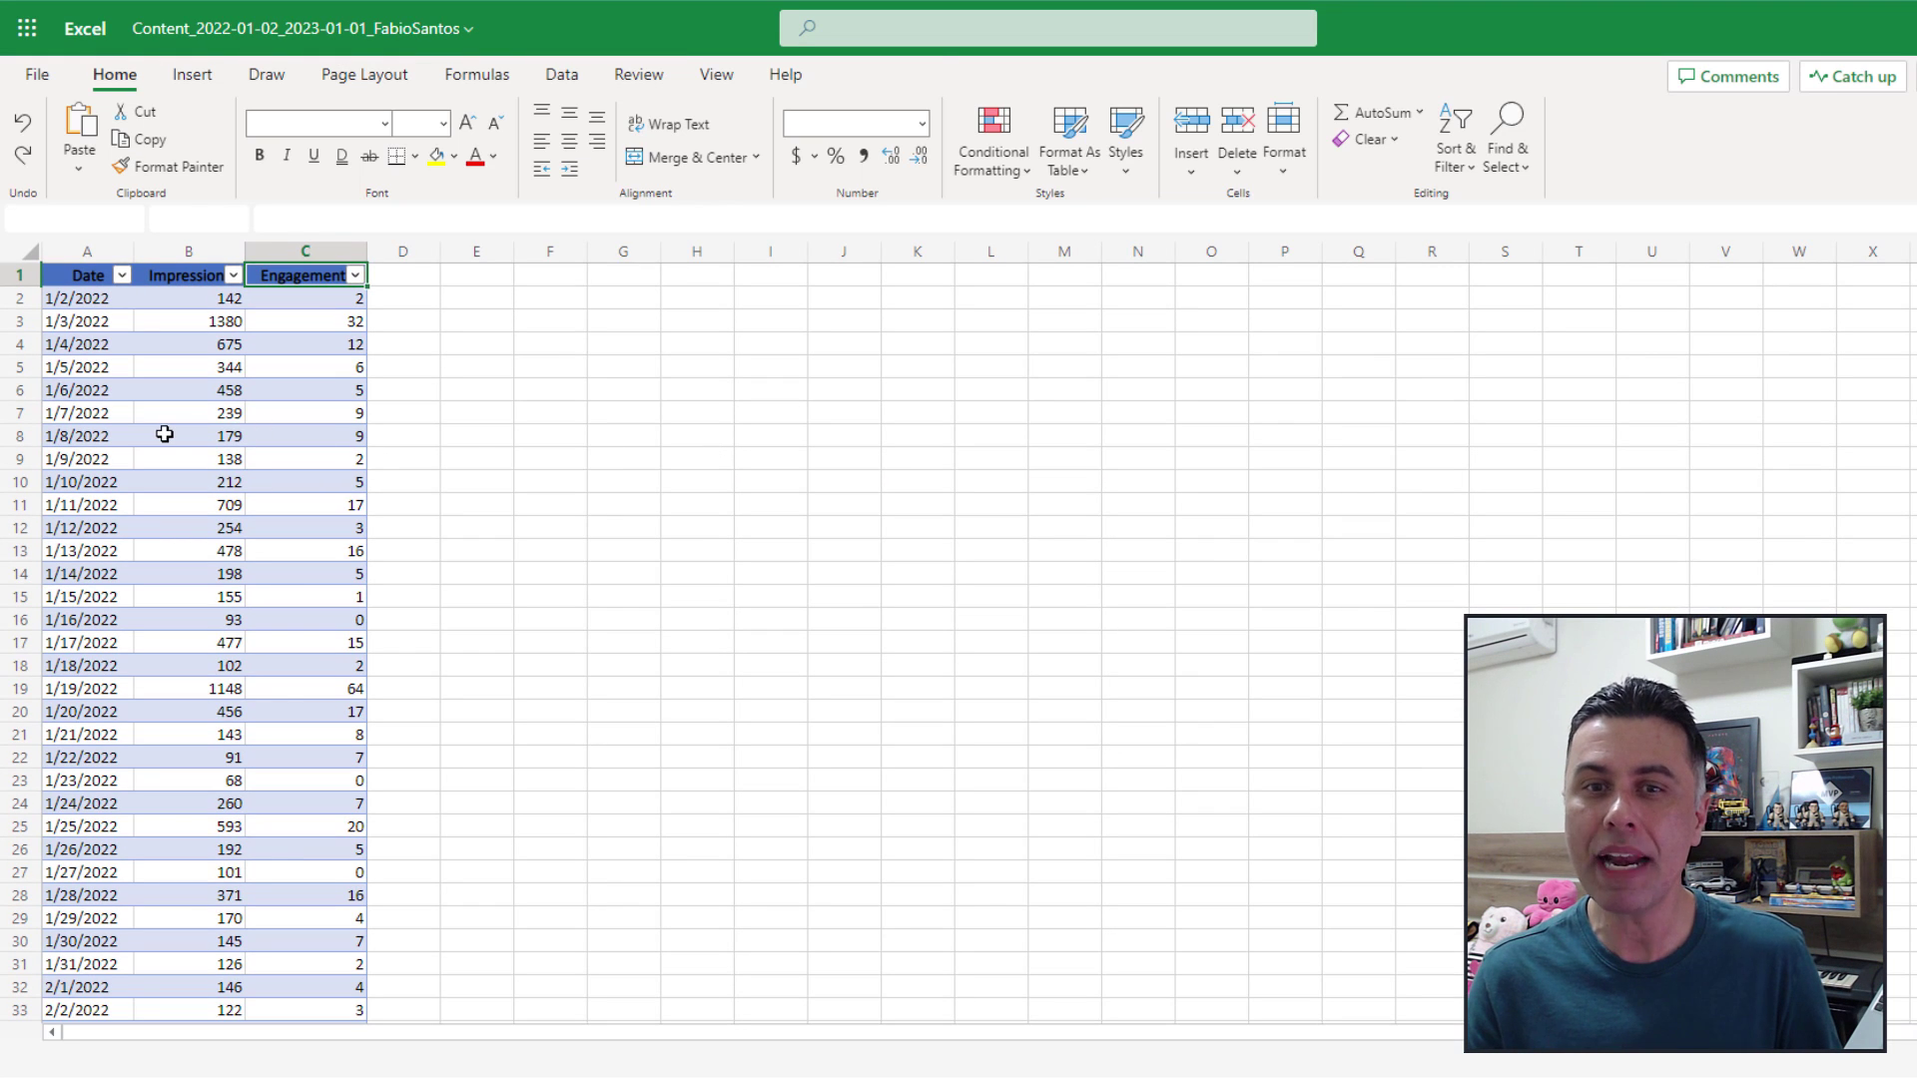
{"action": "left_click", "coordinate": [165, 434]}
{"action": "scroll", "coordinate": [369, 465], "scroll_direction": "down", "scroll_amount": 1}
{"action": "scroll", "coordinate": [356, 479], "scroll_direction": "up", "scroll_amount": 1}
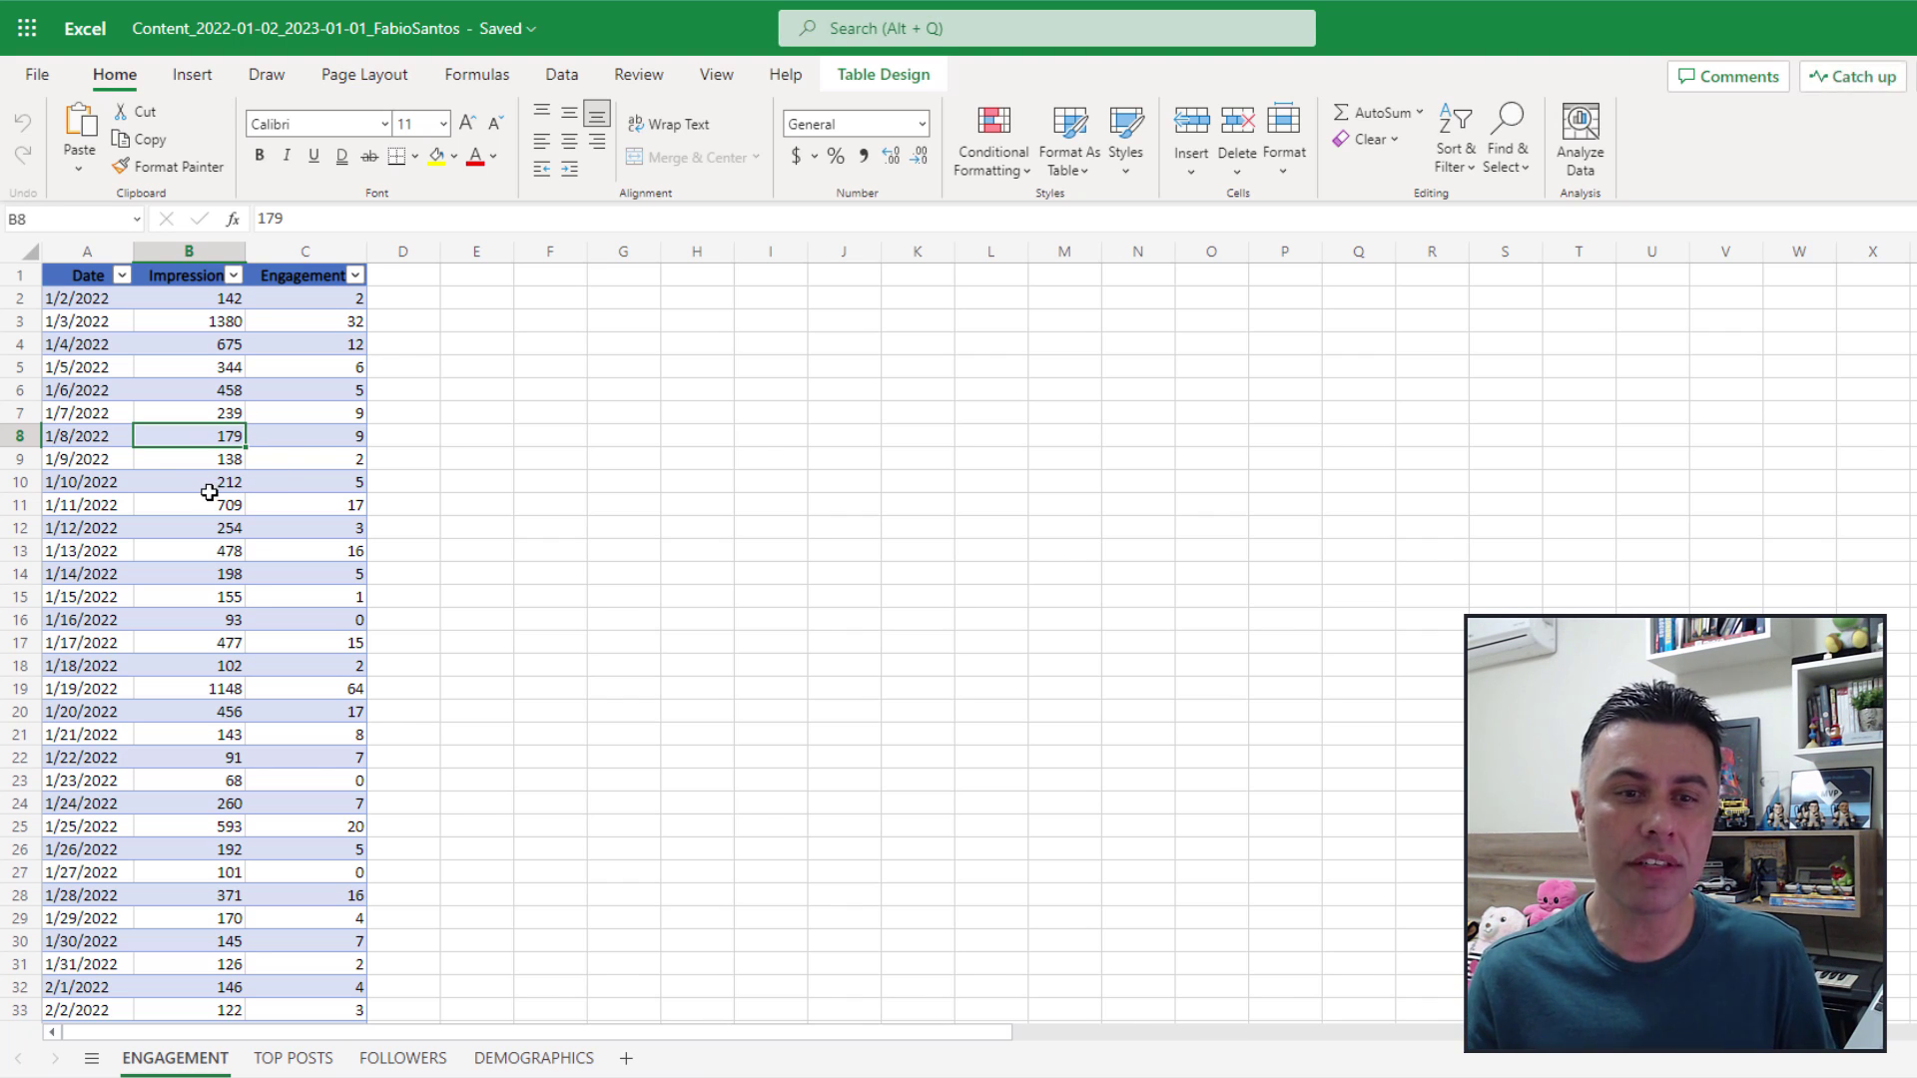
{"action": "left_click", "coordinate": [195, 530]}
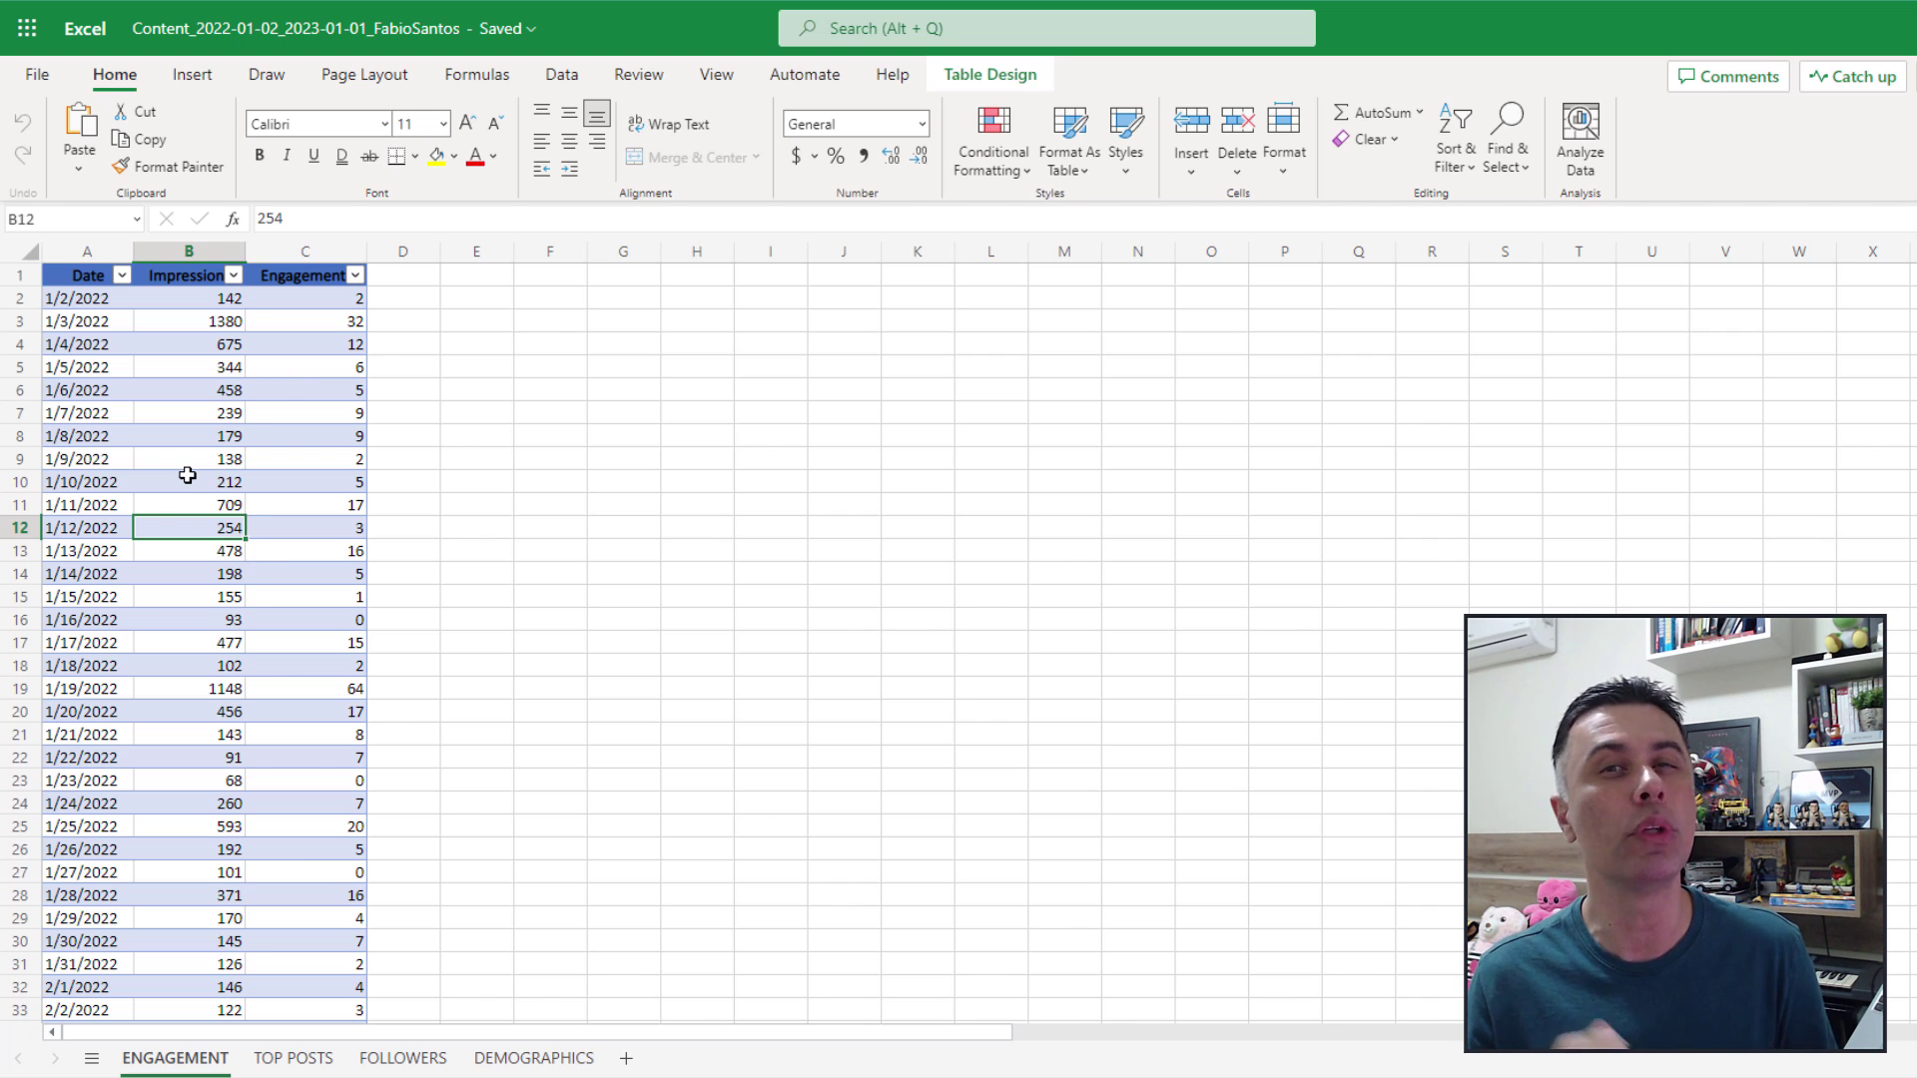
Rename the ENGAGEMENT sheet's table from Table1 to tblEngagement.
{"action": "left_click", "coordinate": [996, 72]}
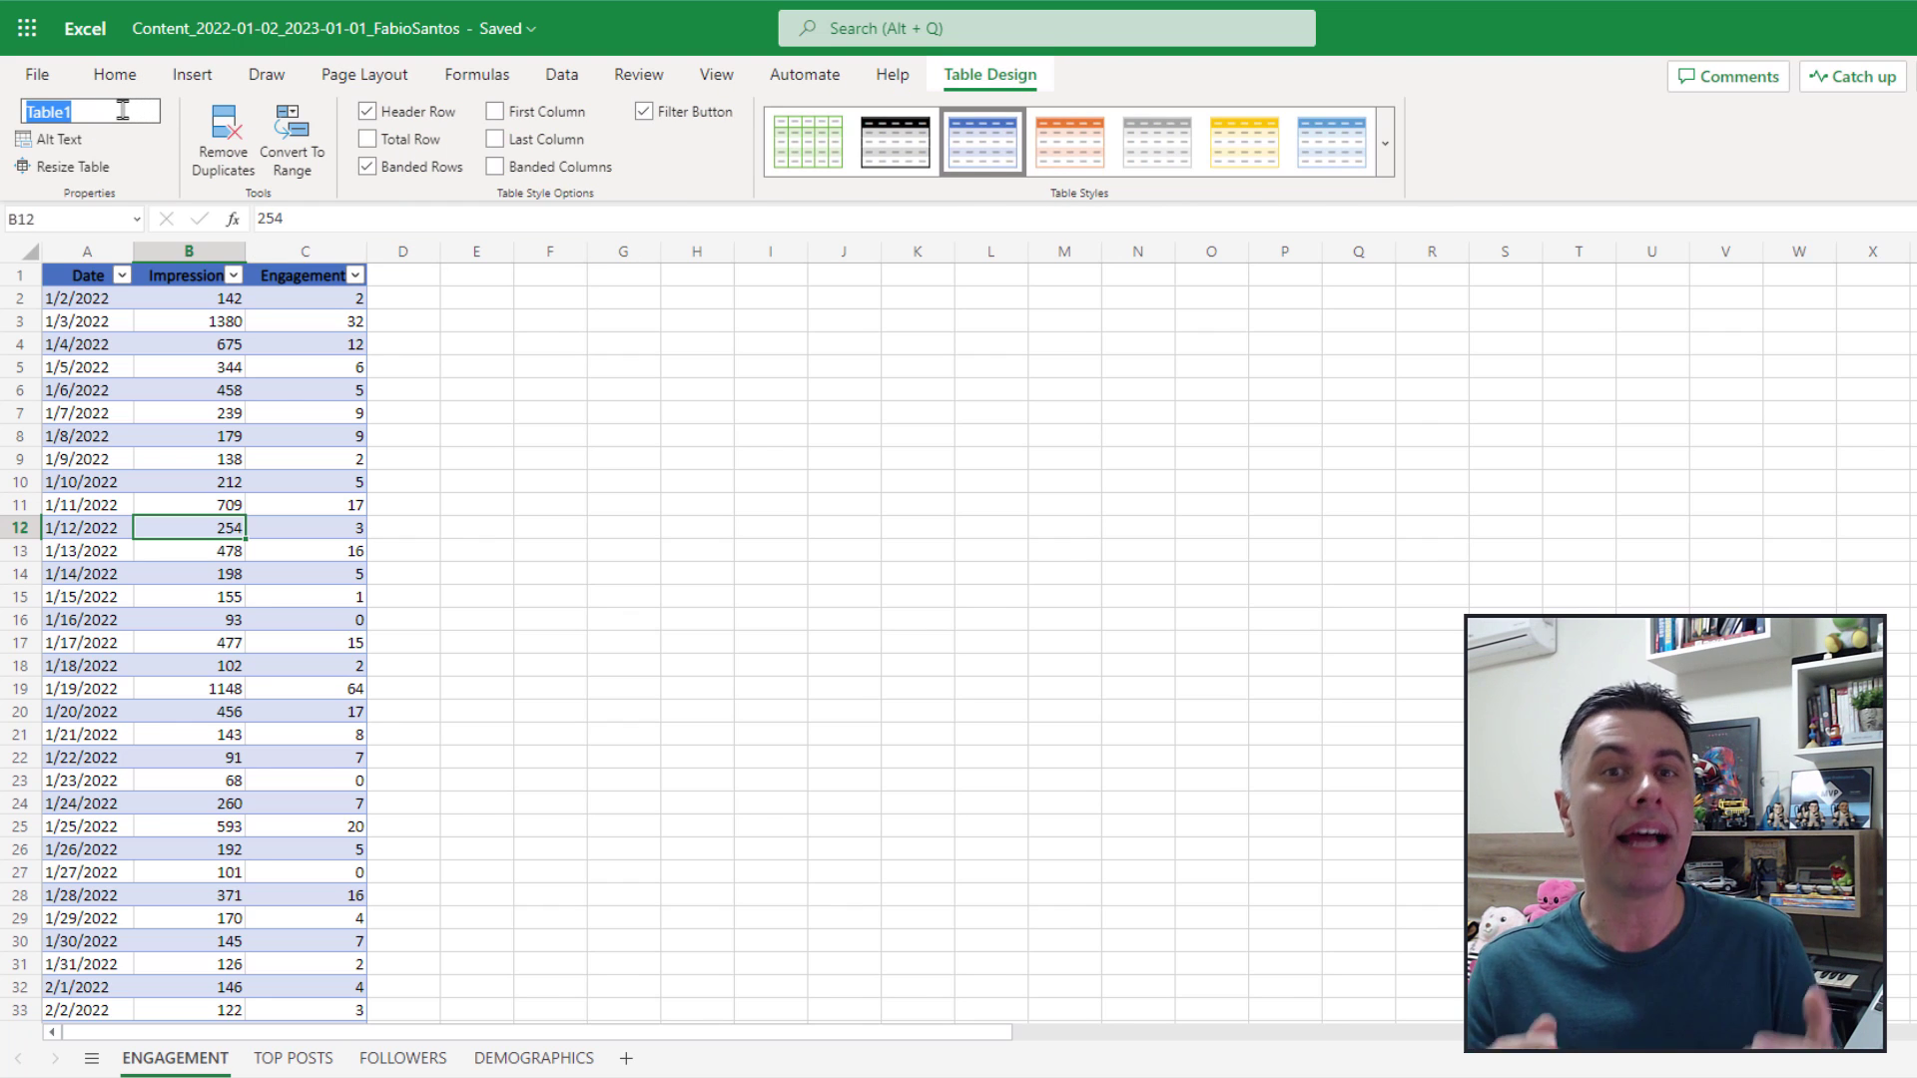
{"action": "key", "text": "BackSpace"}
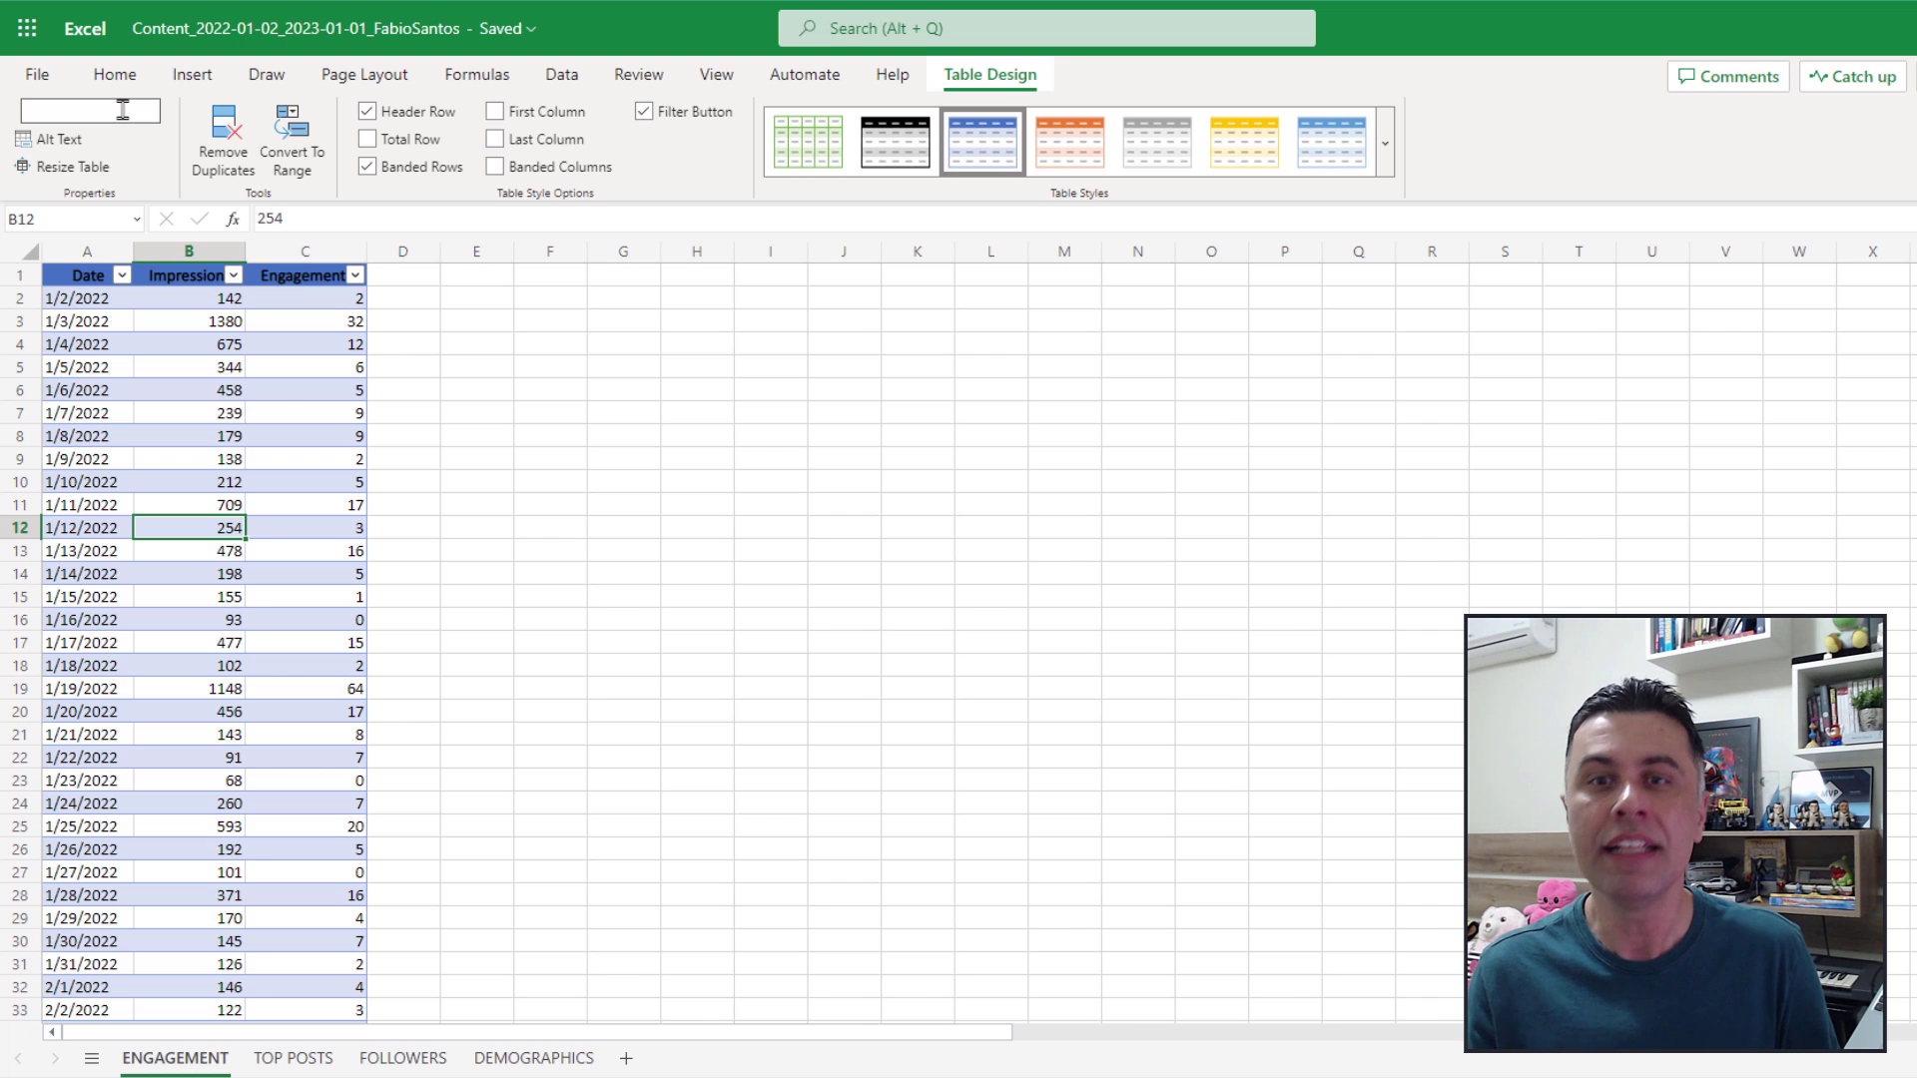
{"action": "type", "text": "tbl"}
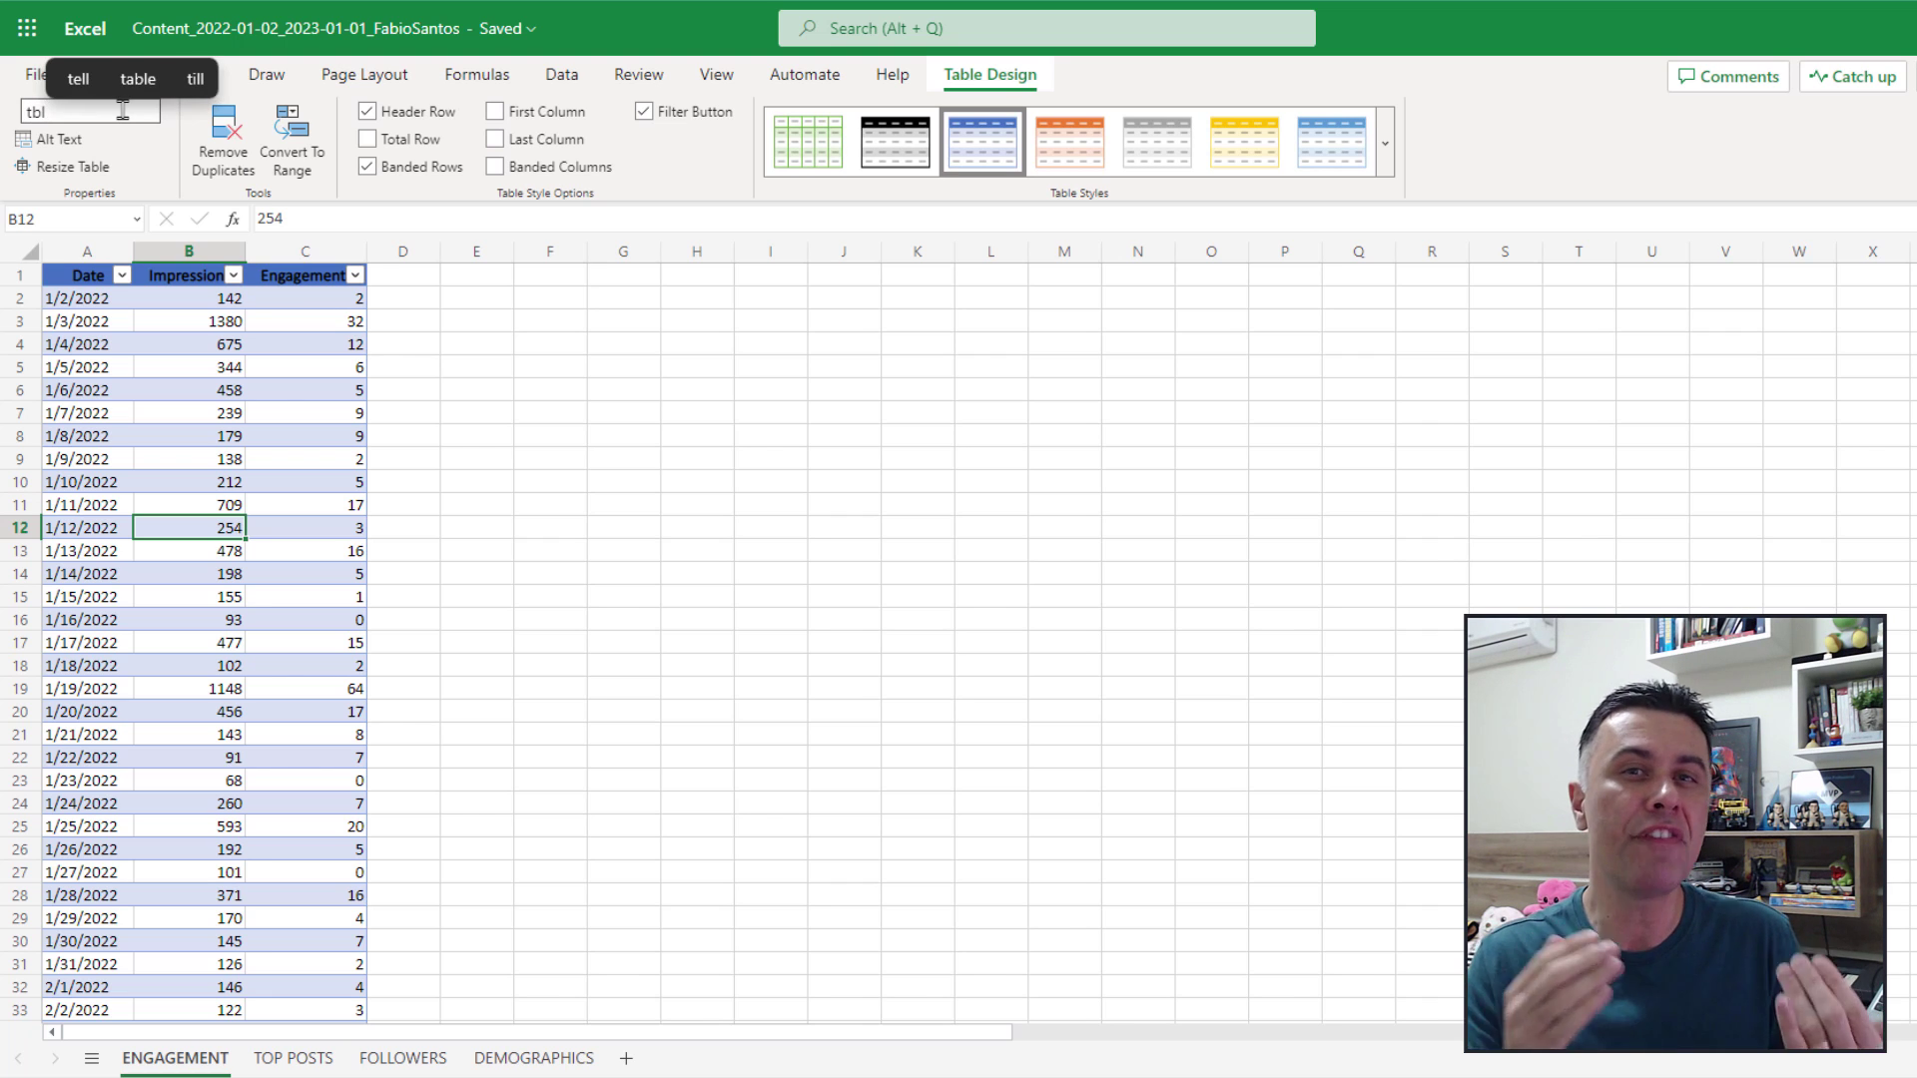
{"action": "type", "text": "Enga"}
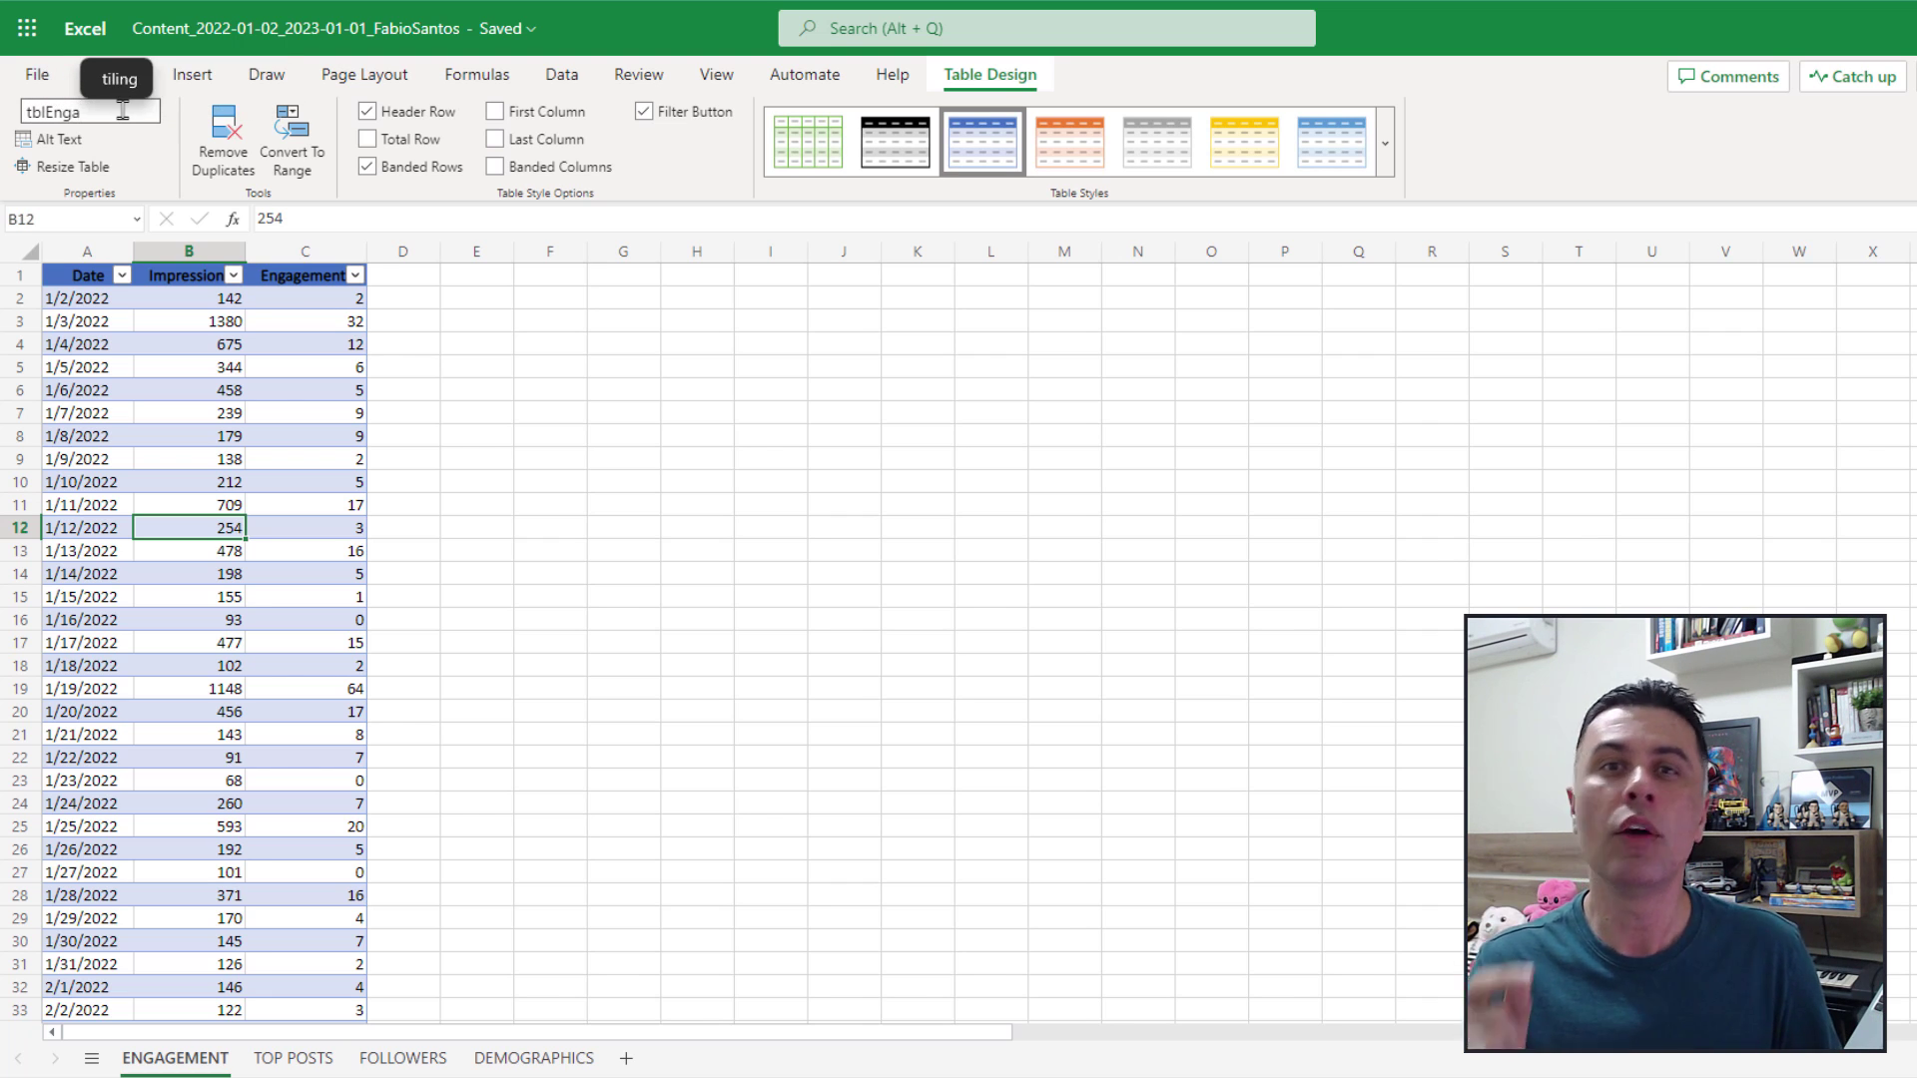
{"action": "type", "text": "geme"}
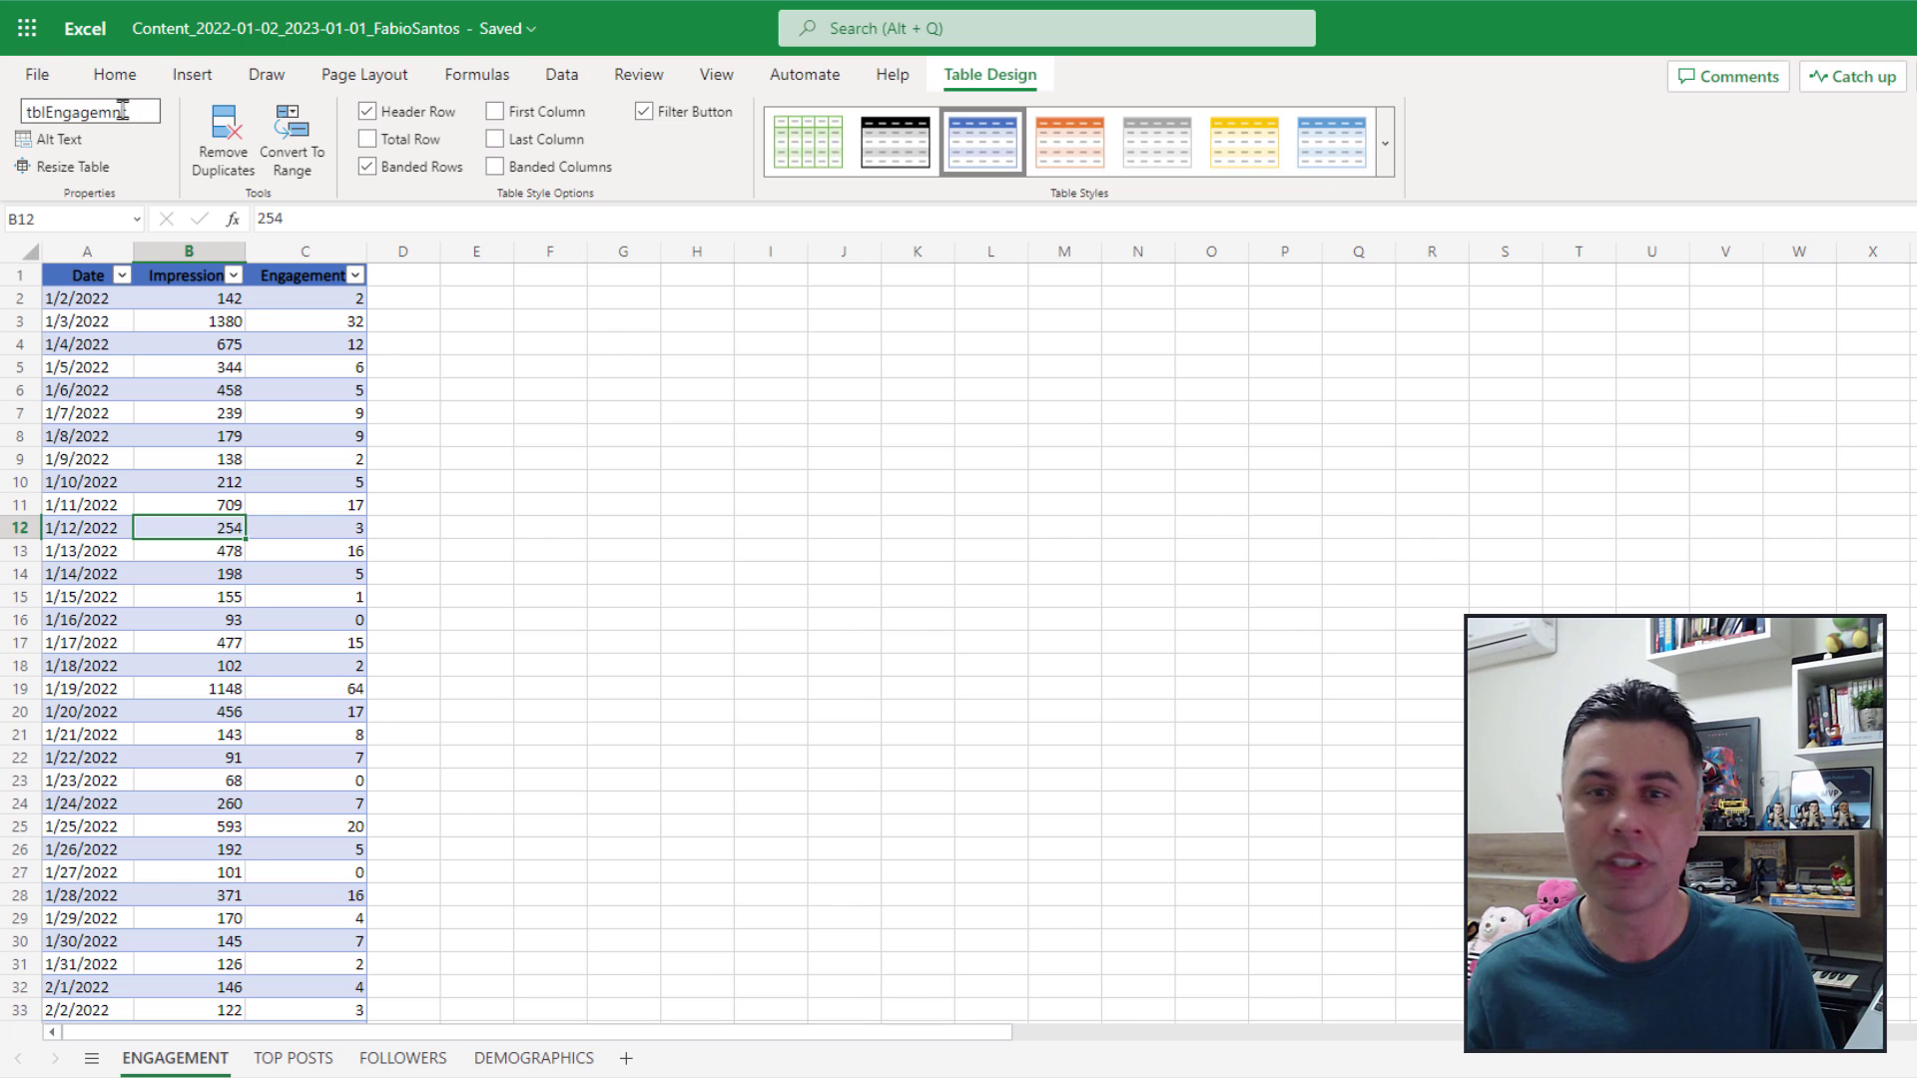
{"action": "type", "text": "nt"}
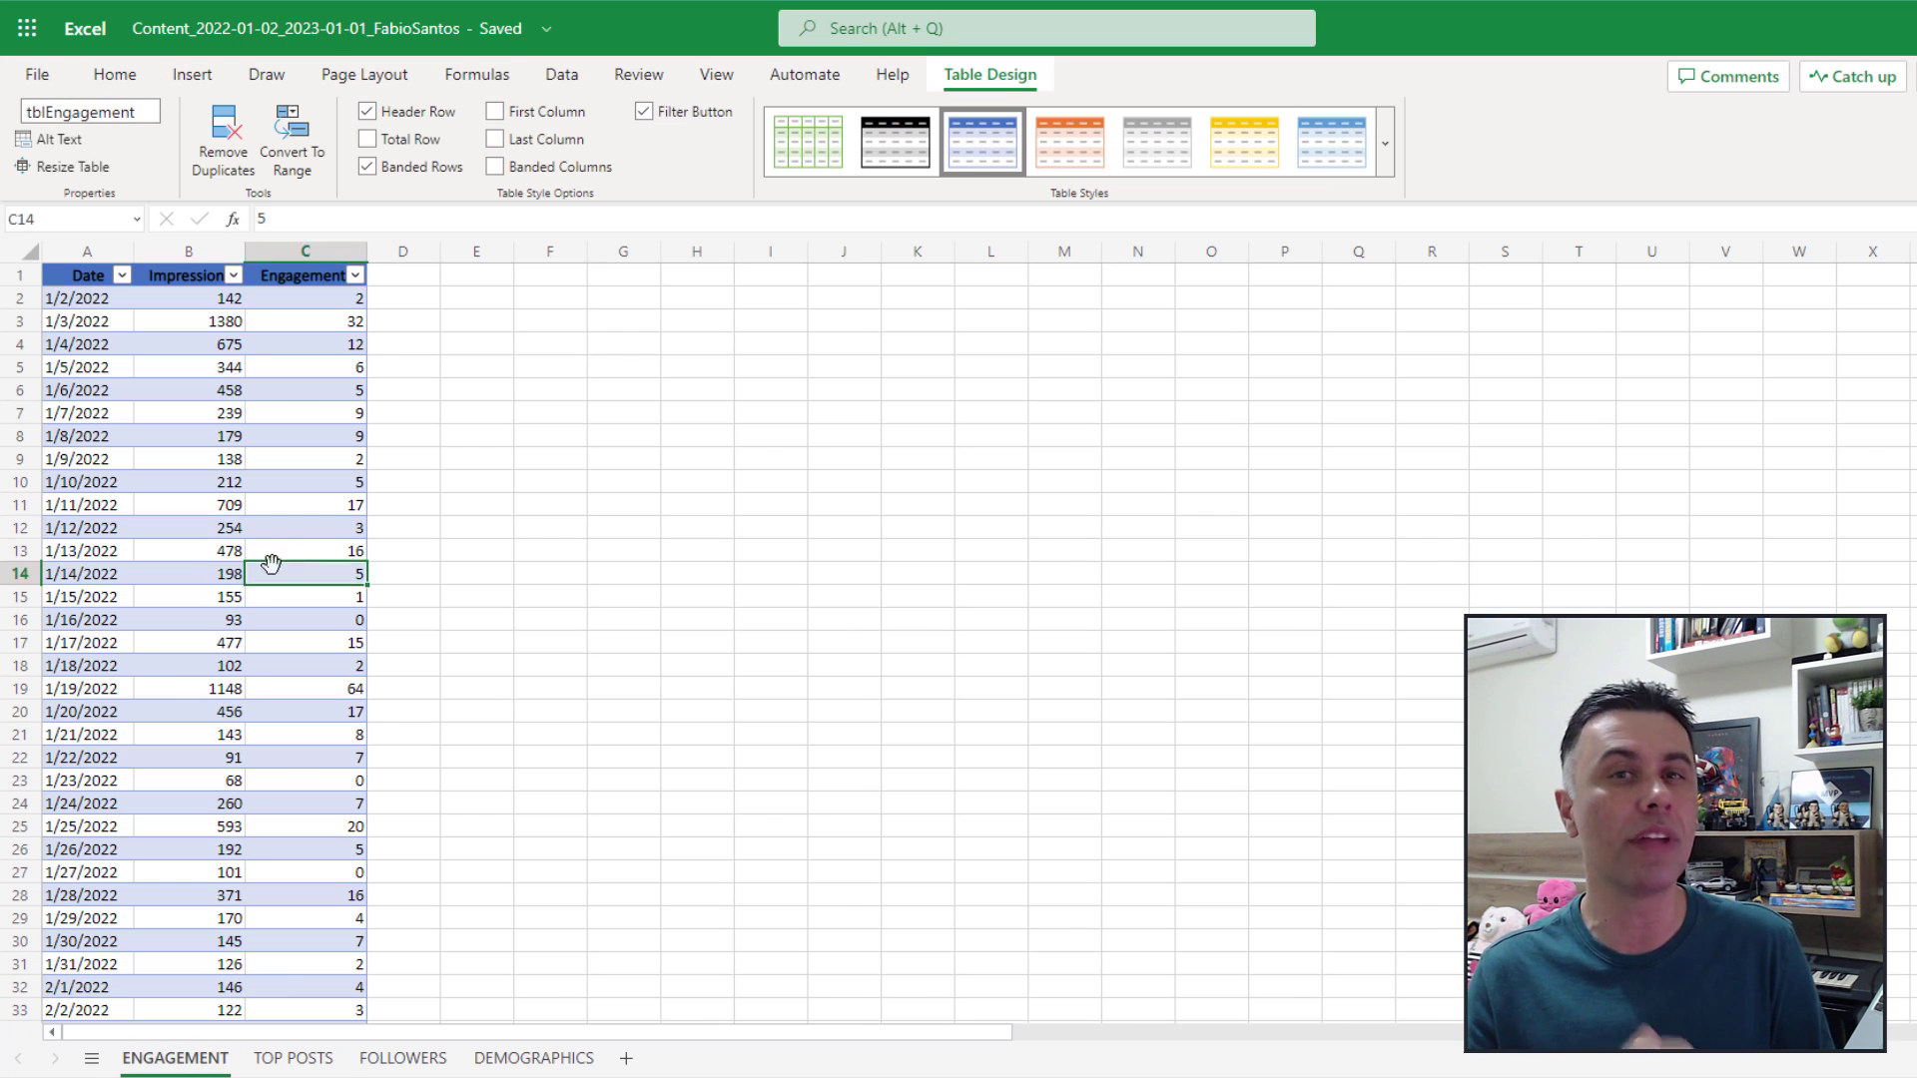
Name the FOLLOWERS sheet's table tblFollowers.
{"action": "left_click", "coordinate": [293, 1058]}
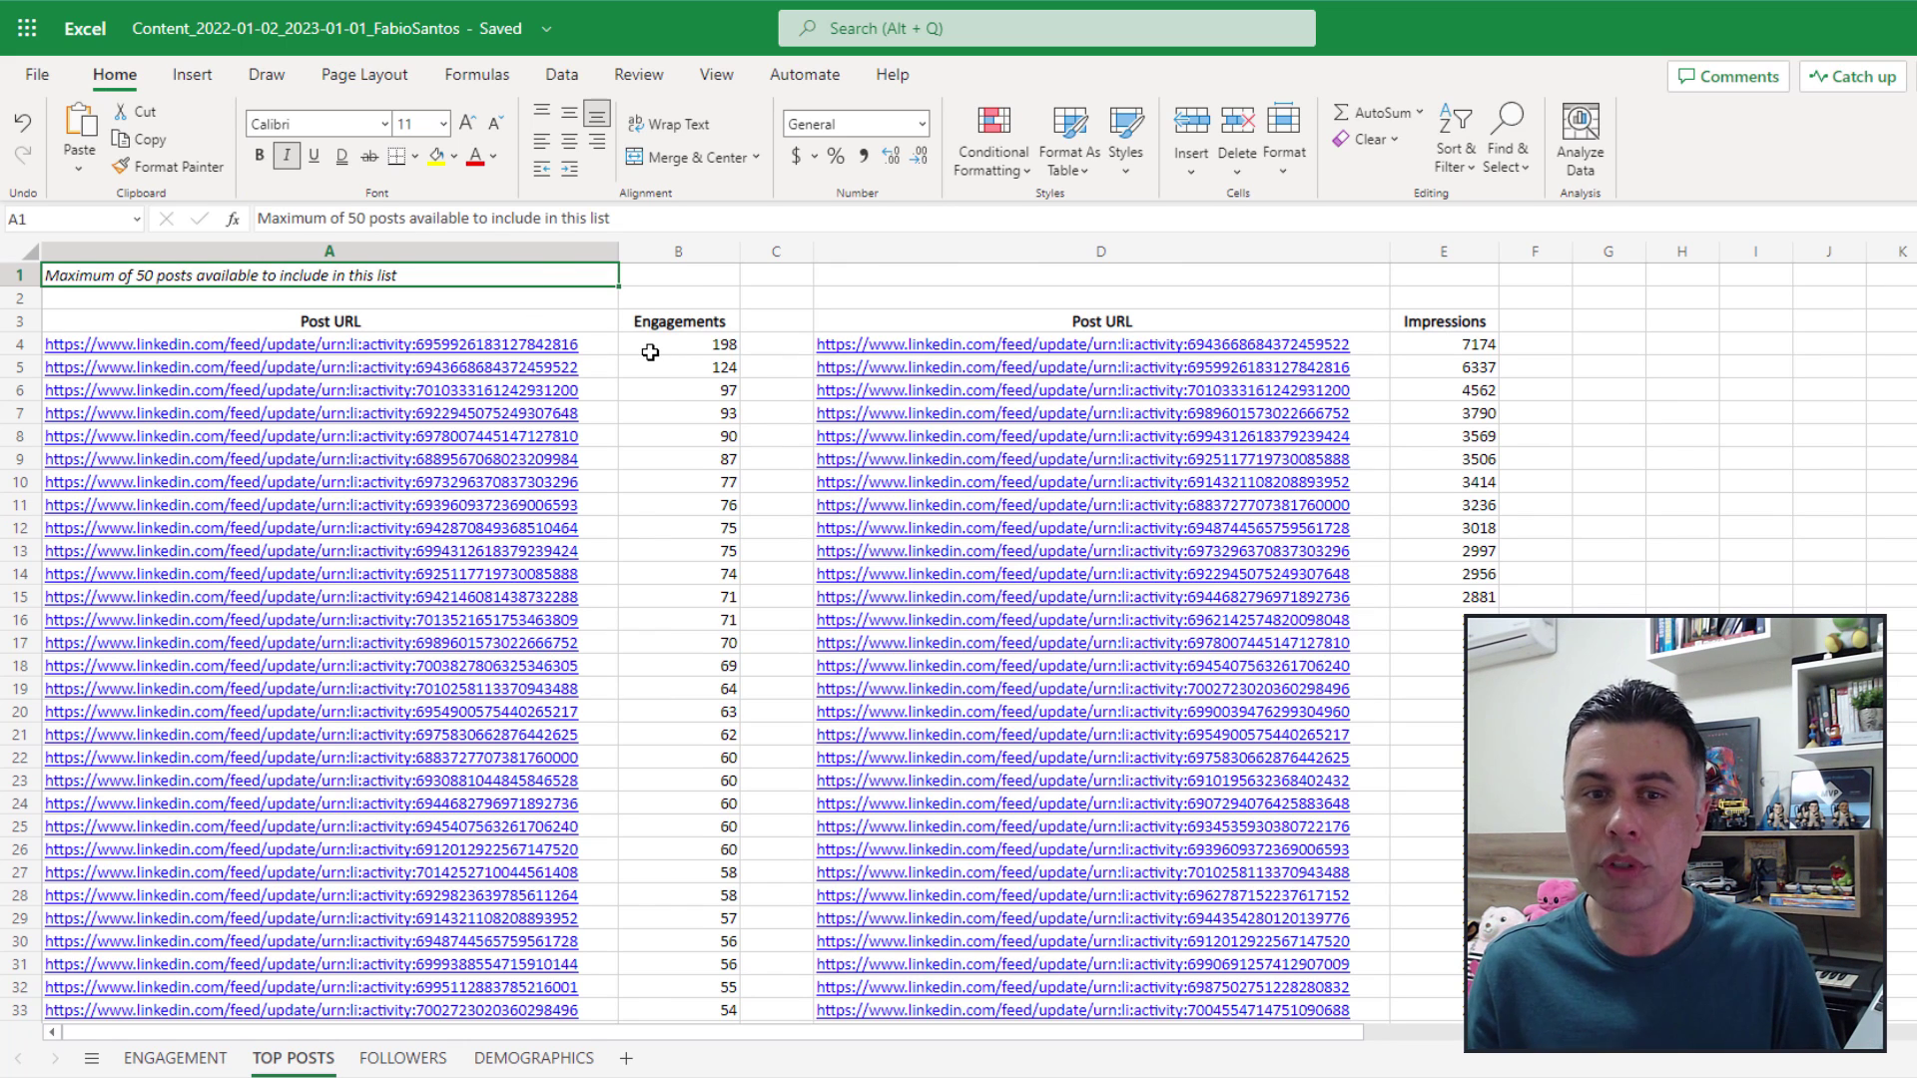
{"action": "left_click", "coordinate": [403, 1057]}
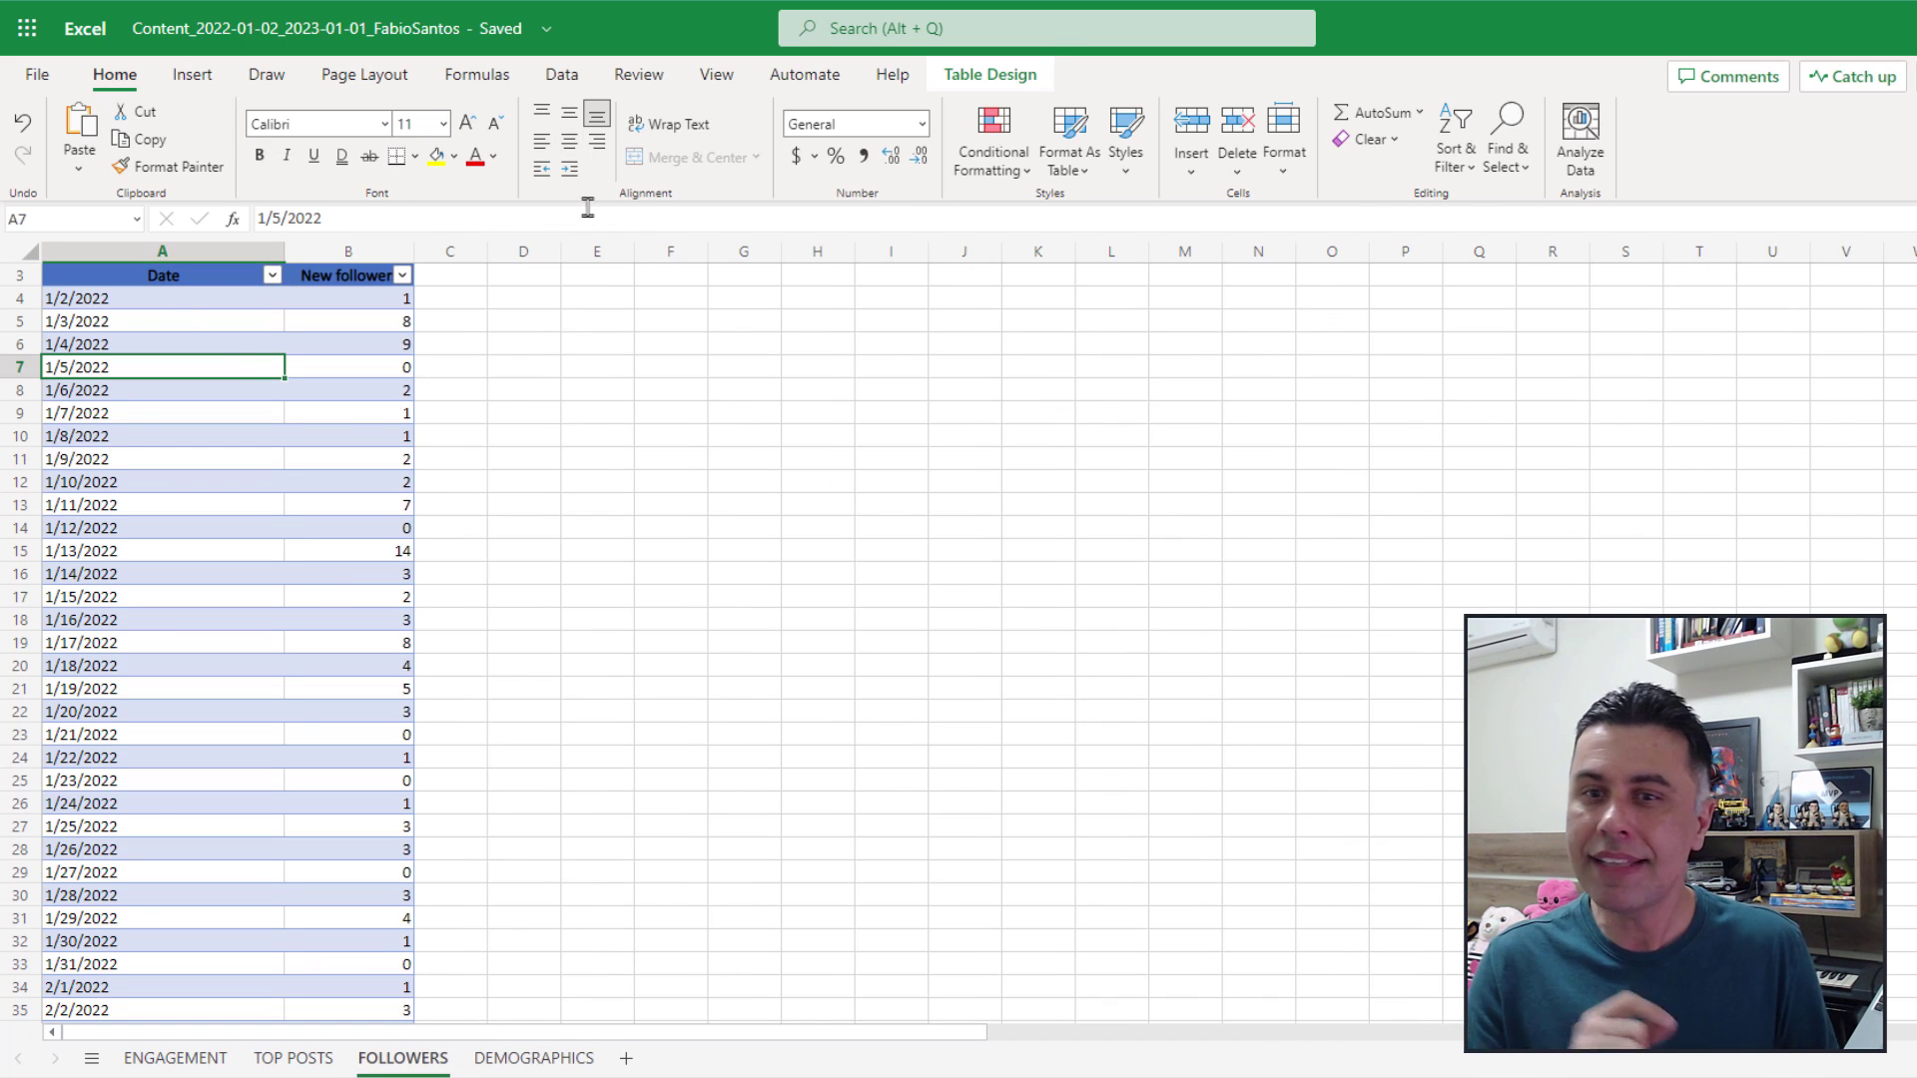
{"action": "left_click", "coordinate": [280, 450]}
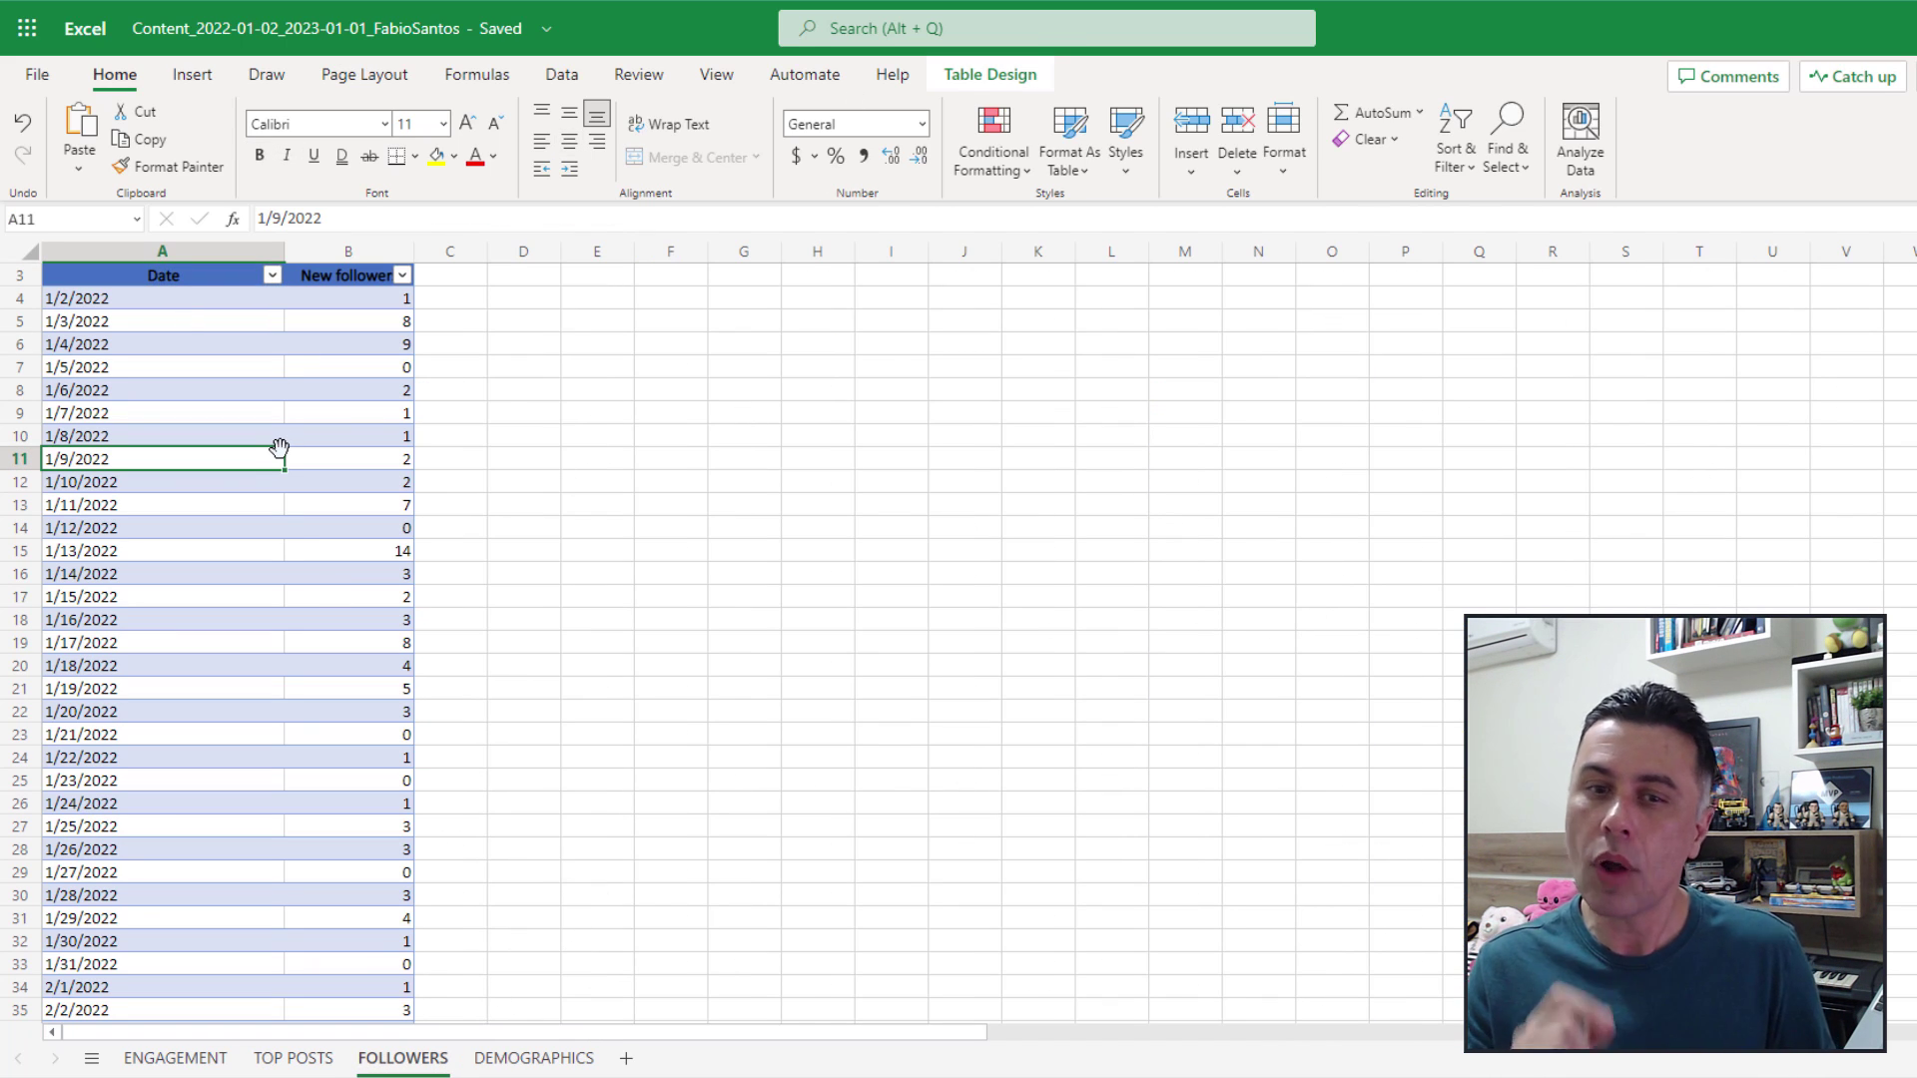
{"action": "left_click", "coordinate": [280, 343]}
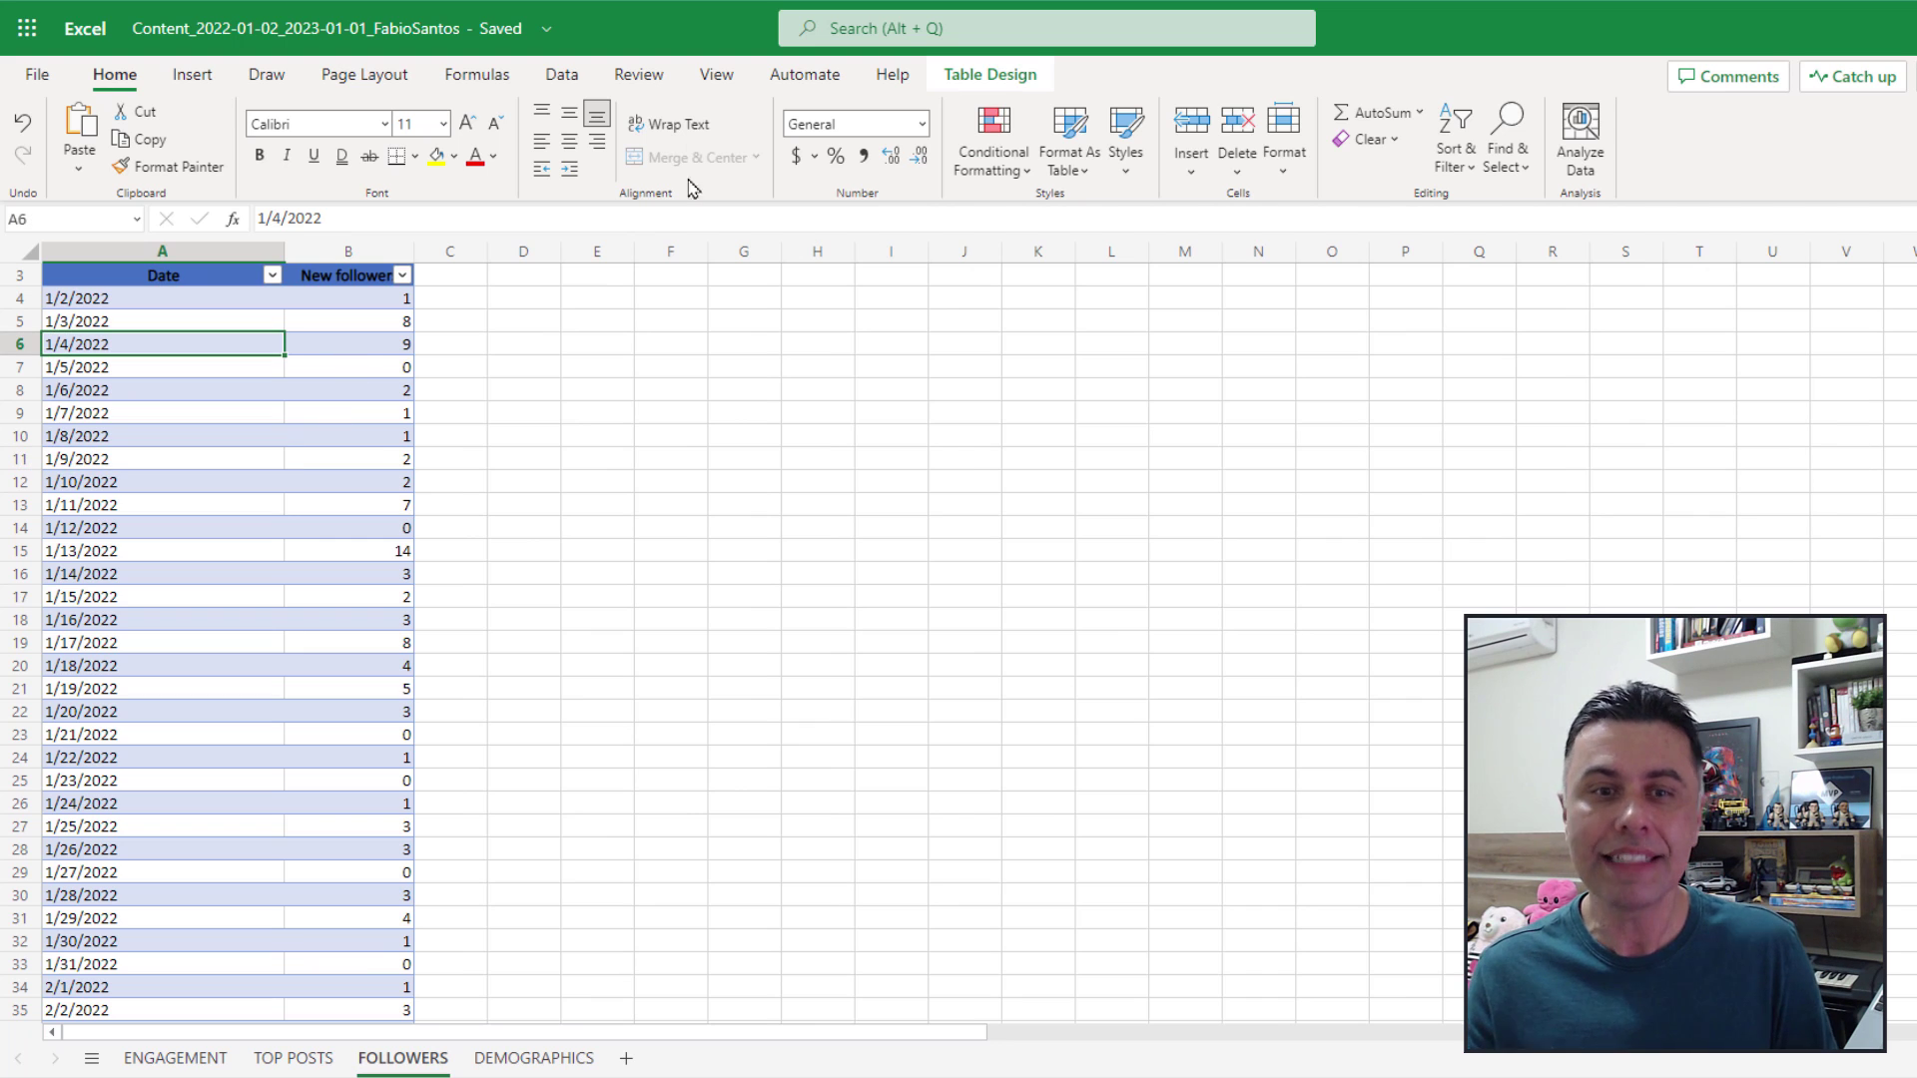
{"action": "left_click", "coordinate": [982, 75]}
{"action": "left_click", "coordinate": [117, 112]}
{"action": "type", "text": "tbl"}
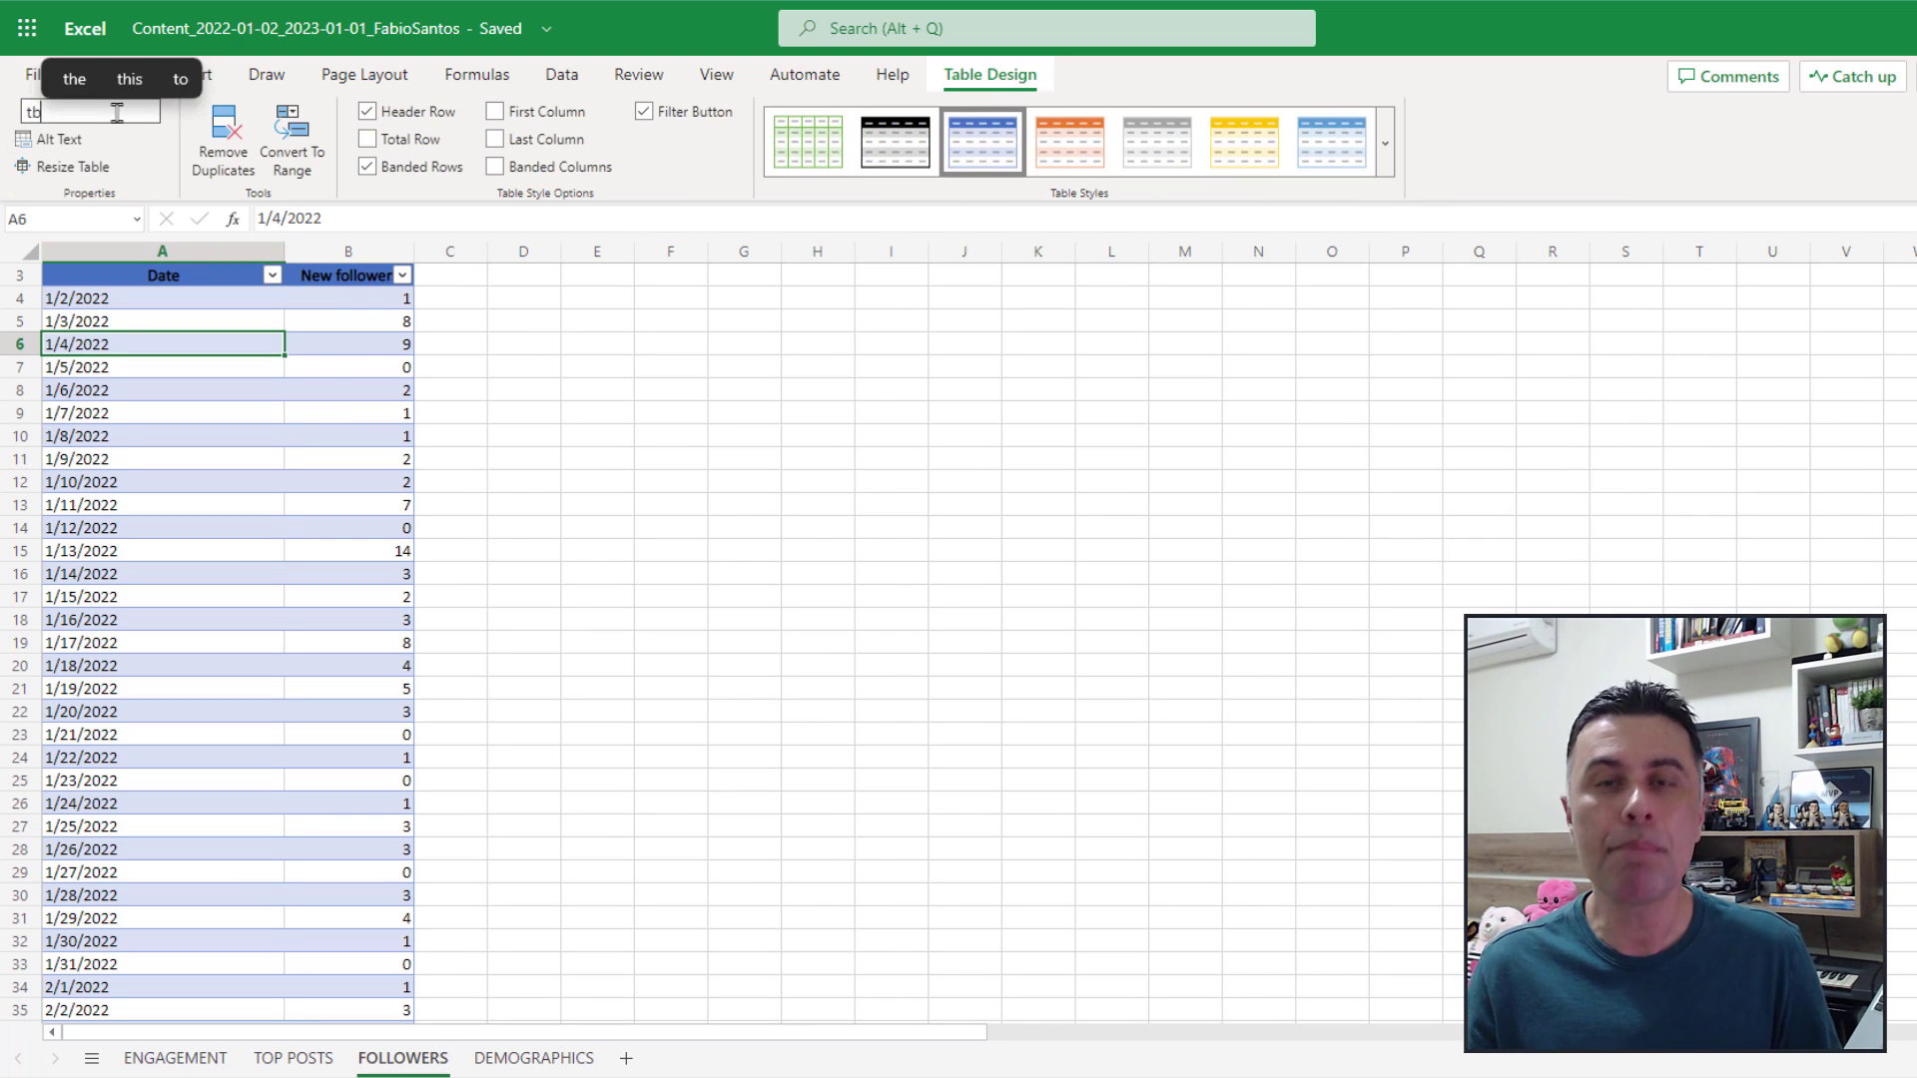
{"action": "type", "text": "F"}
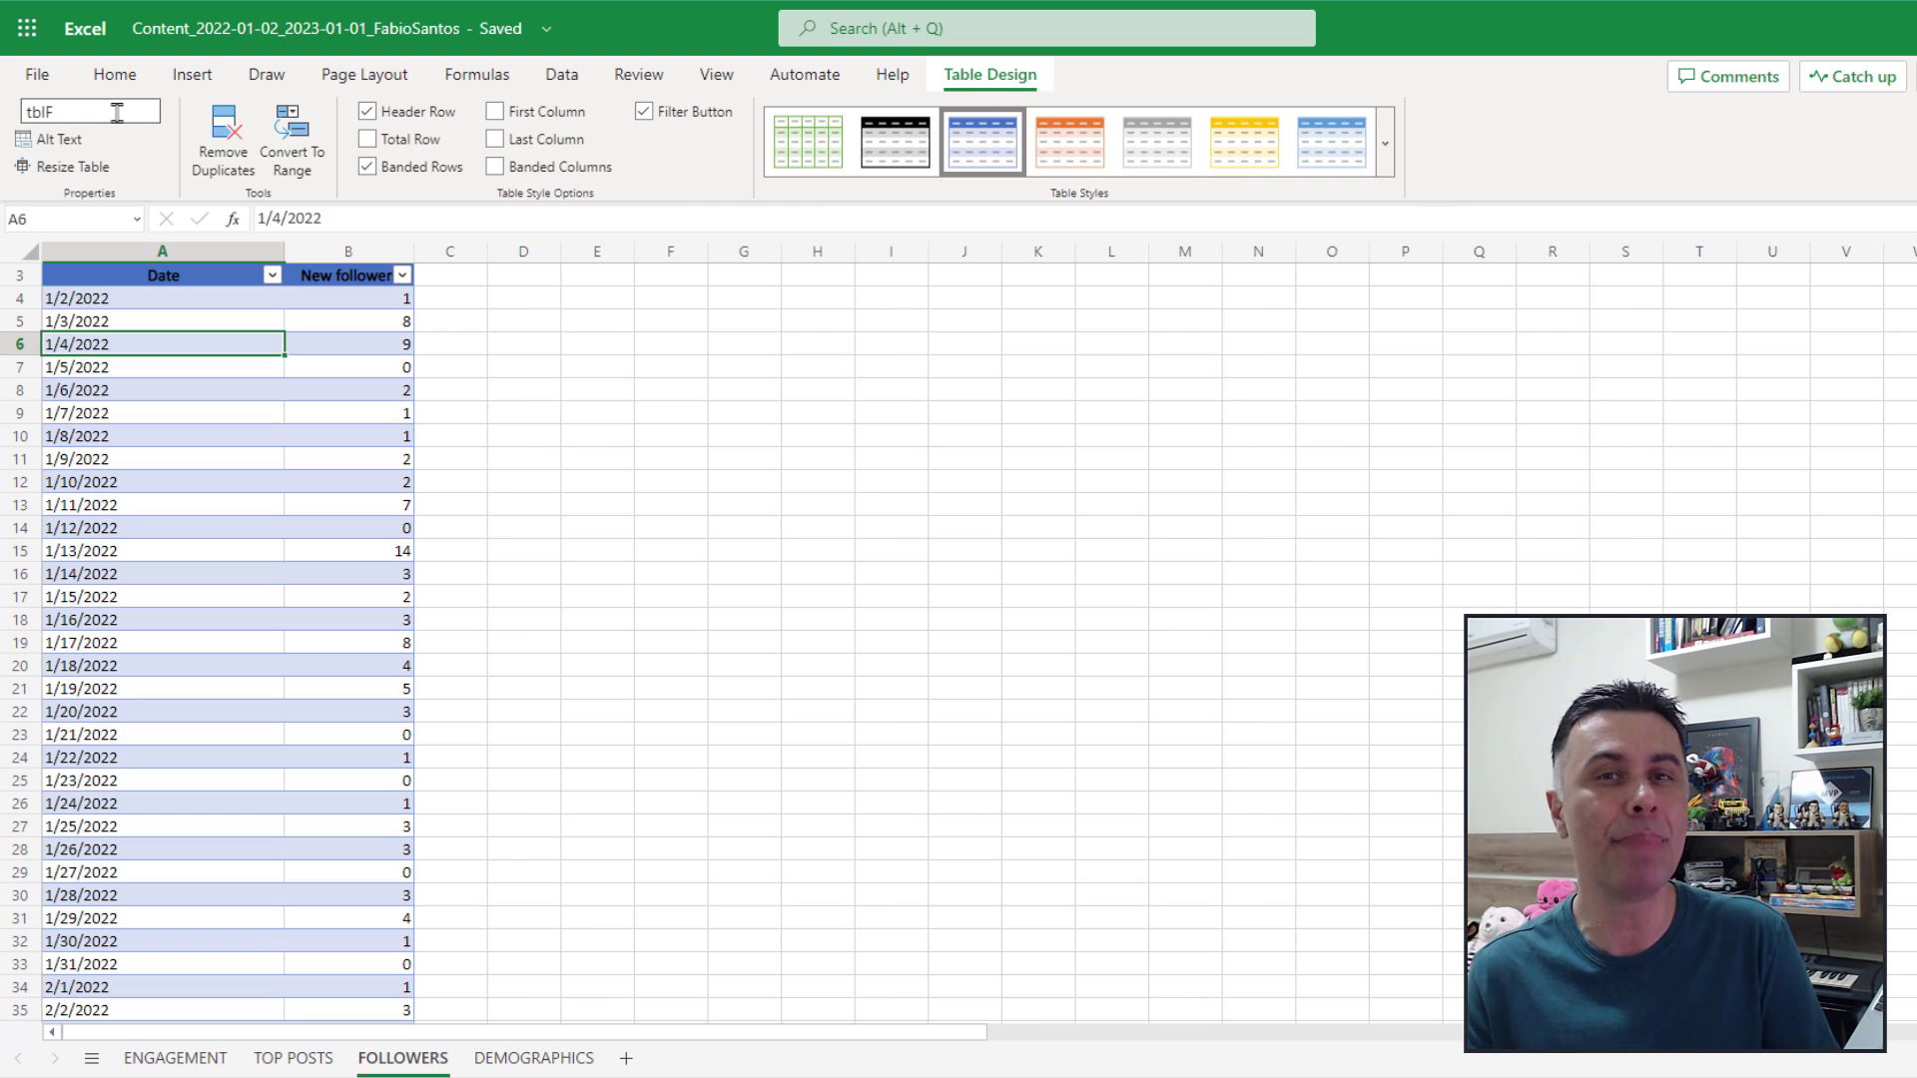
{"action": "type", "text": "ollowers"}
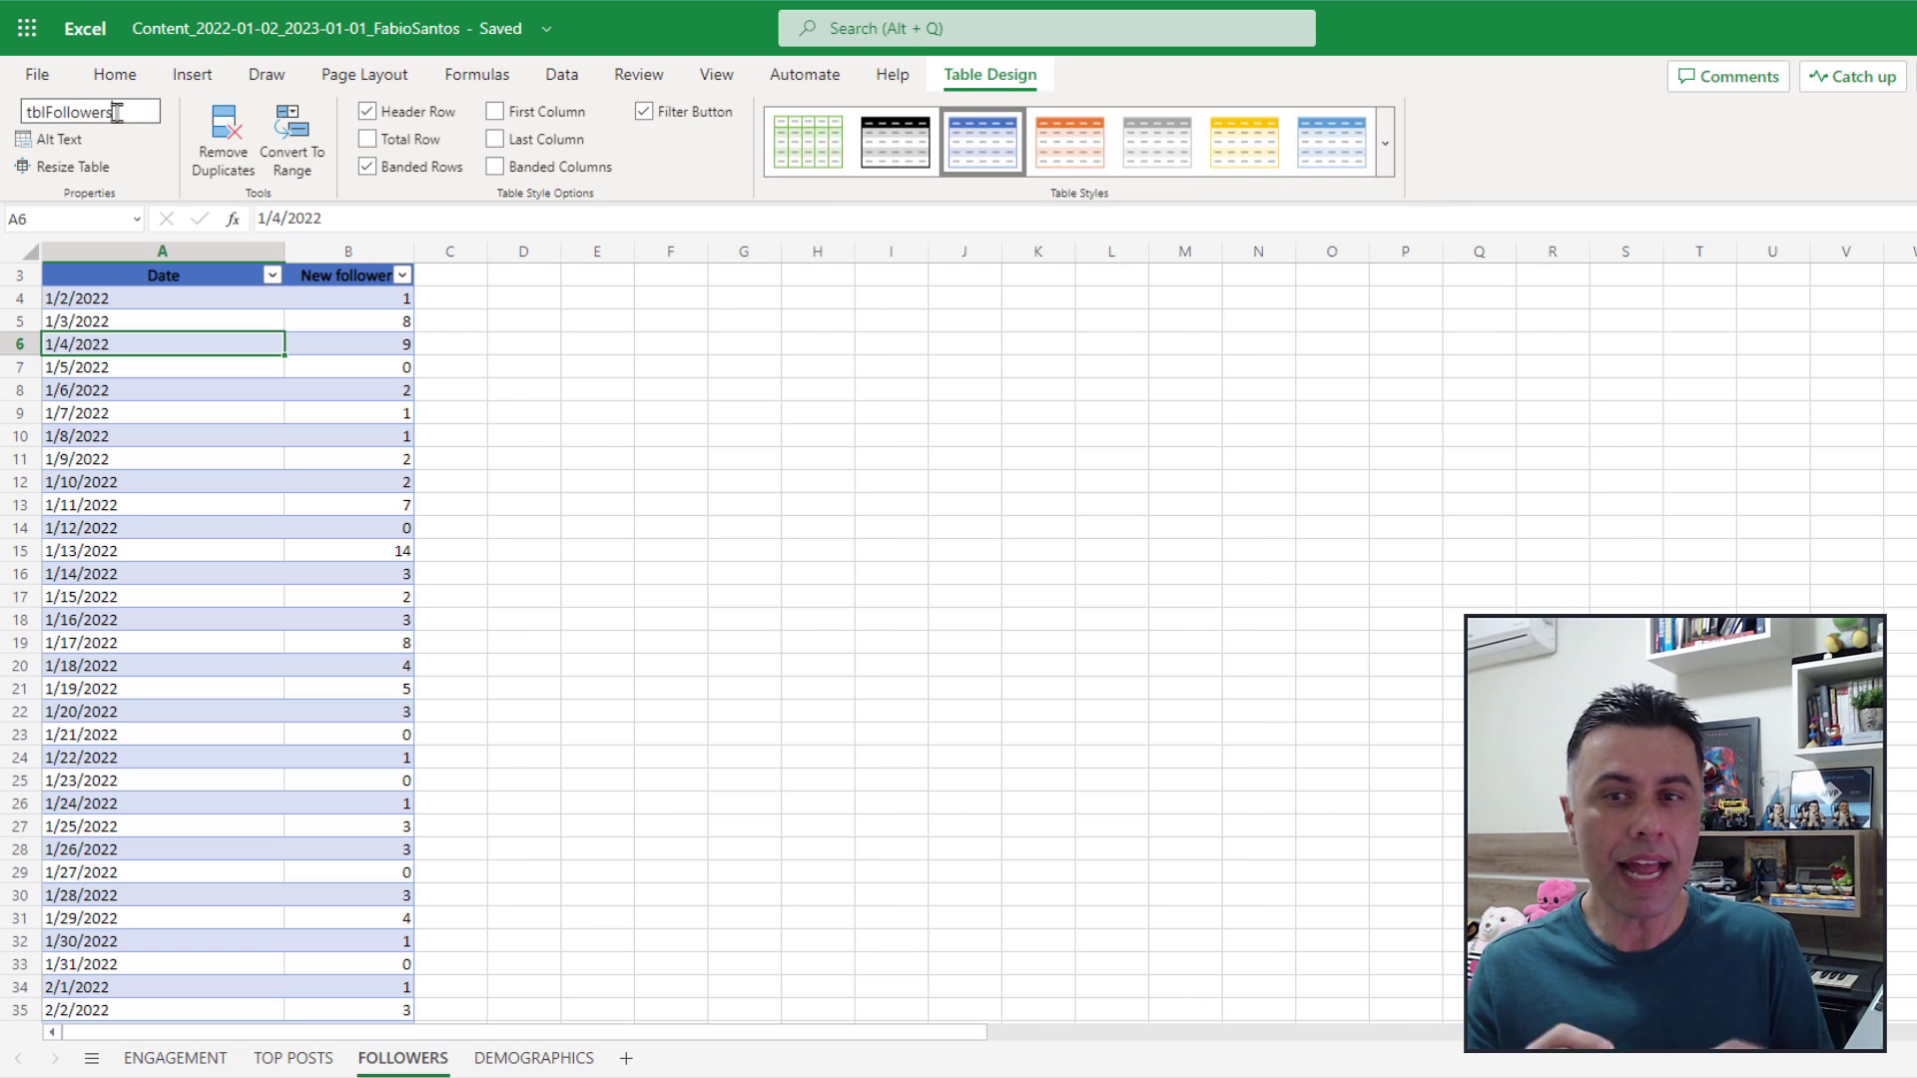
Convert the DEMOGRAPHICS sheet's data A1:C31 into a table with headers.
{"action": "left_click", "coordinate": [534, 1059]}
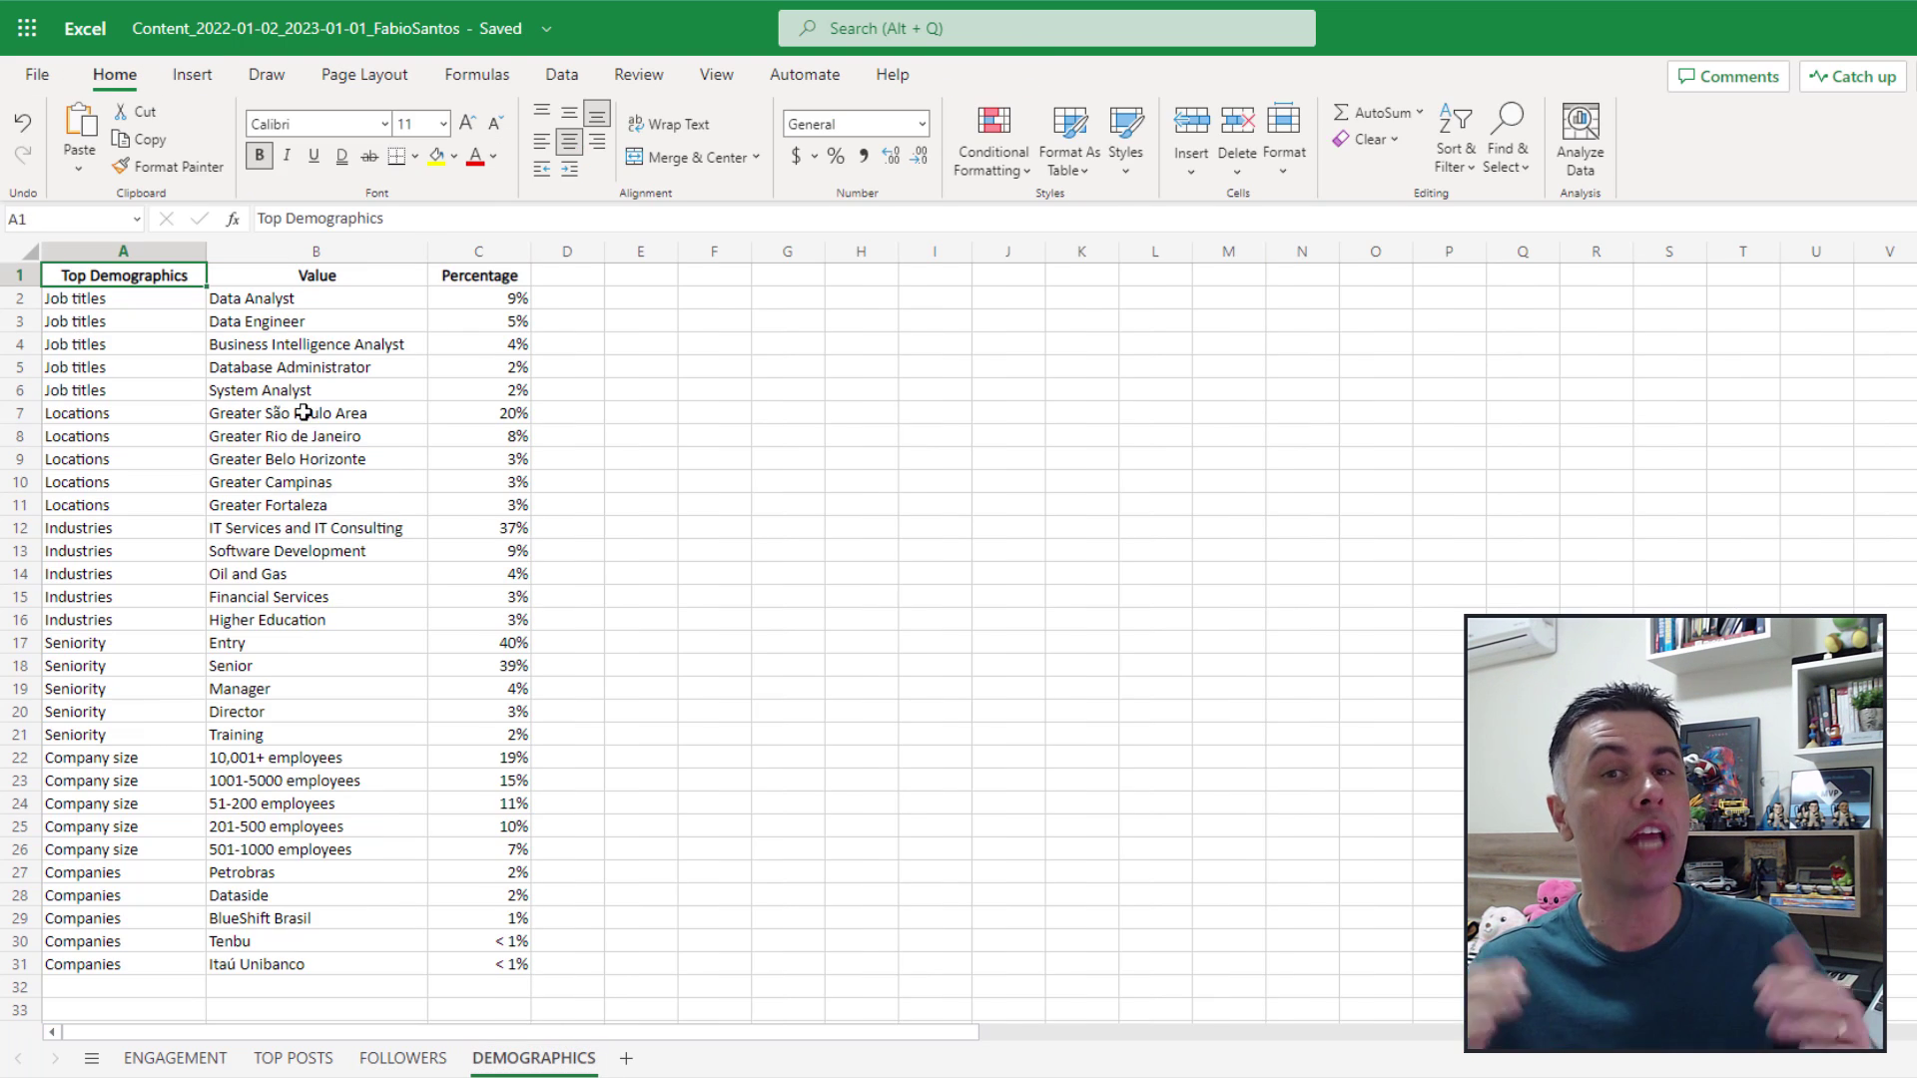
{"action": "left_click", "coordinate": [188, 454]}
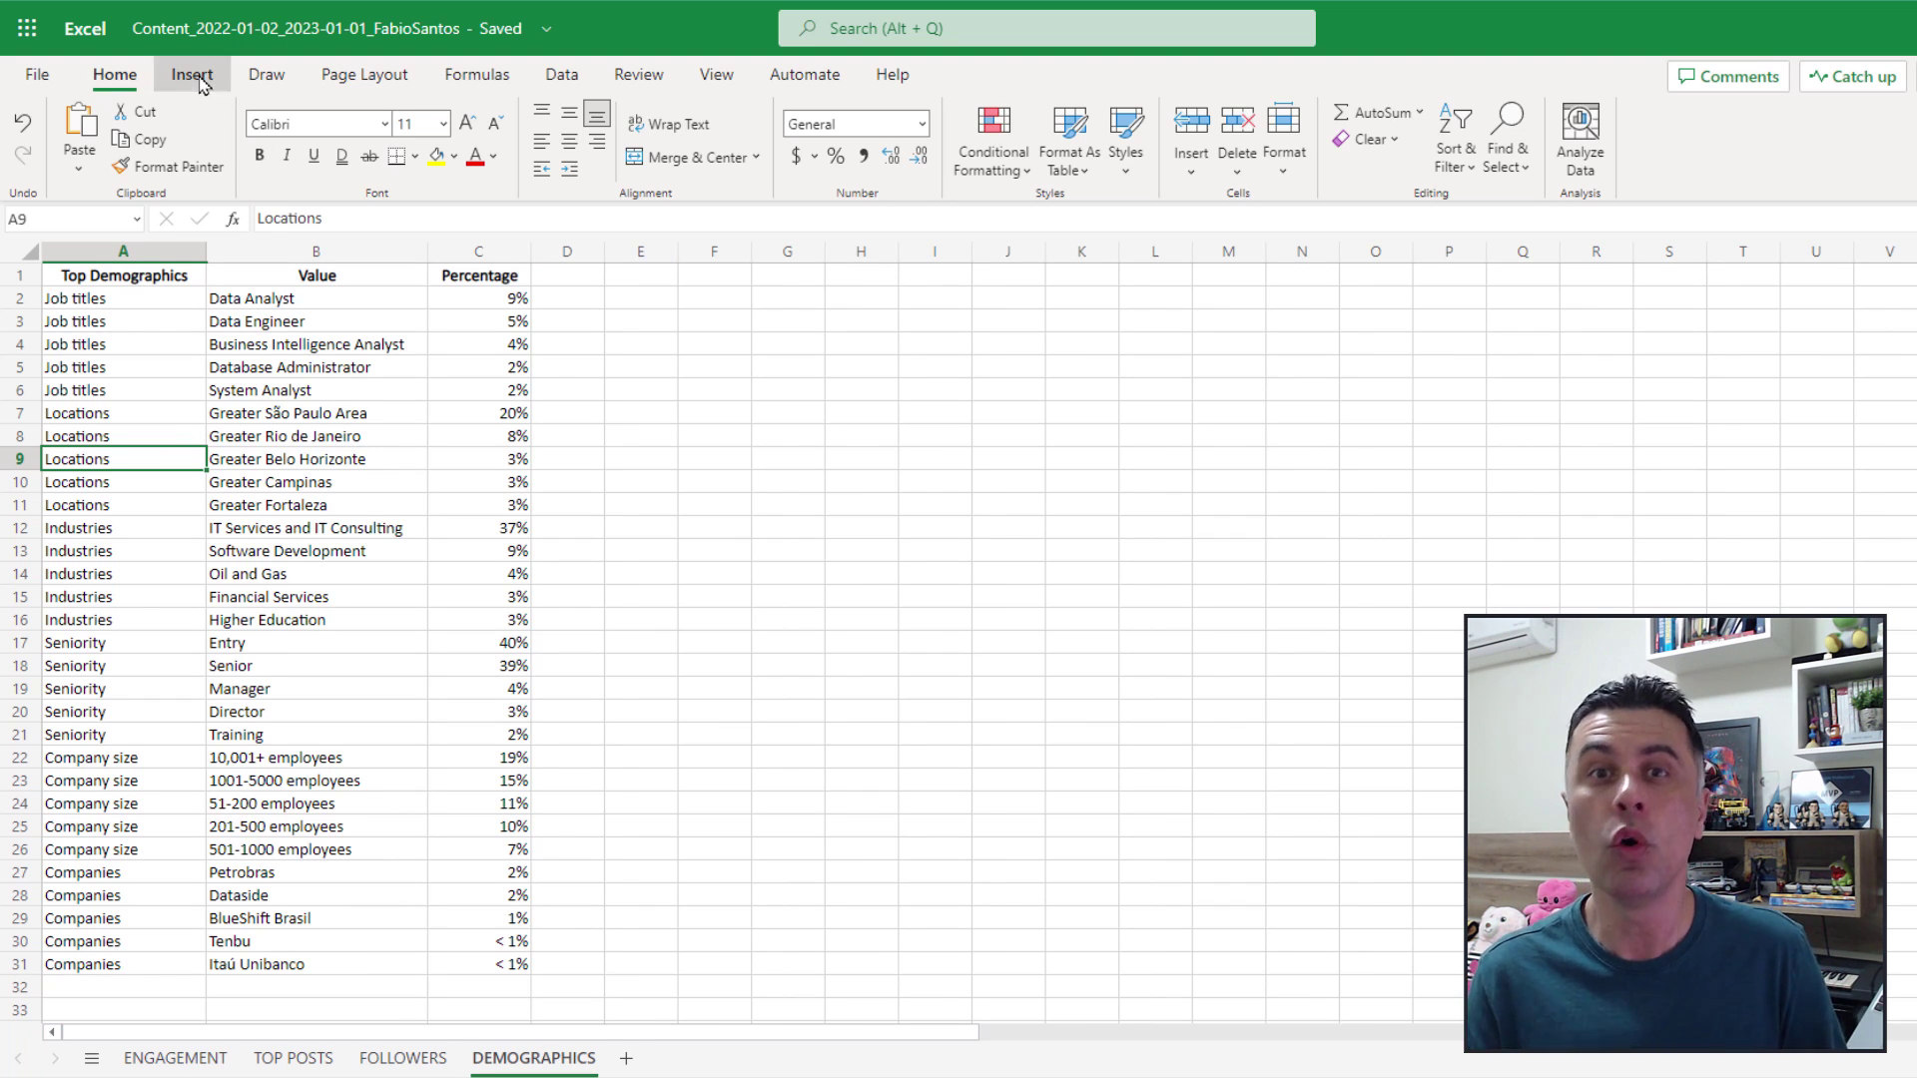
{"action": "left_click", "coordinate": [203, 85]}
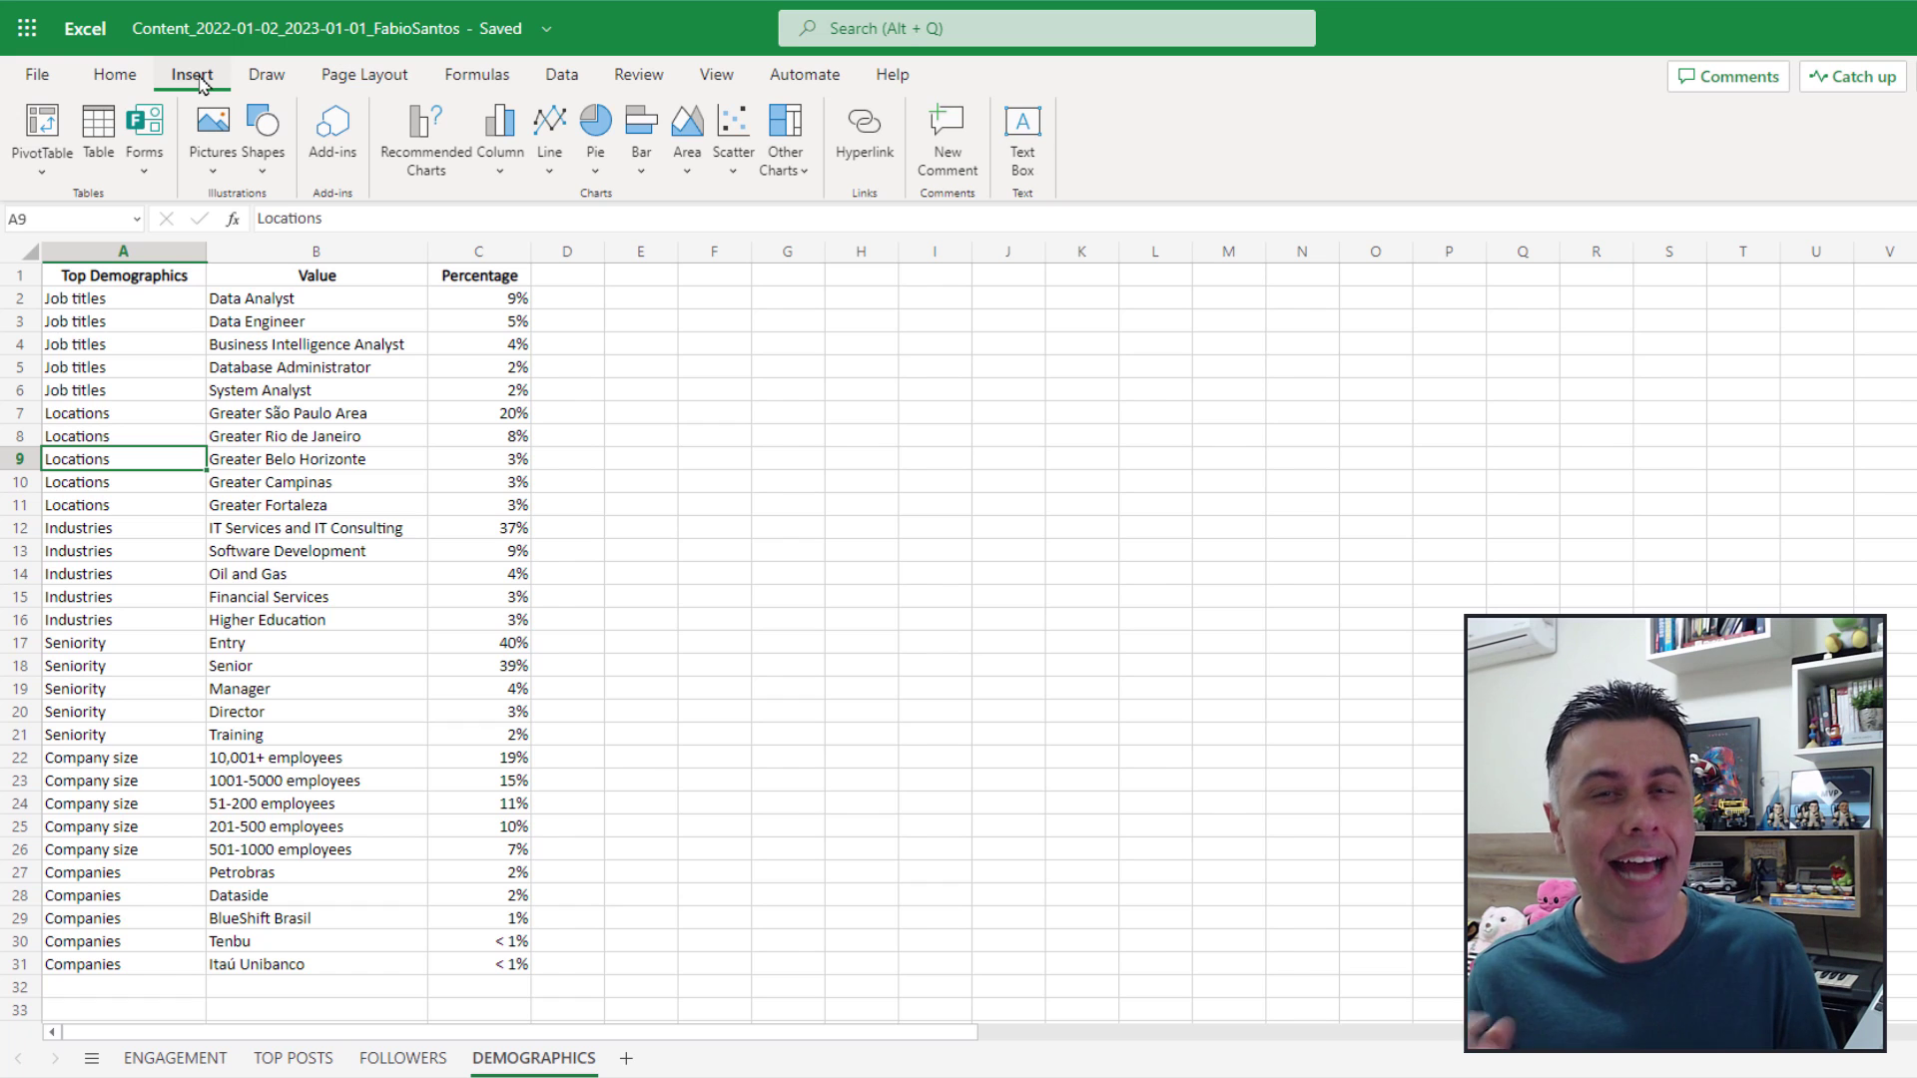
{"action": "left_click", "coordinate": [99, 135]}
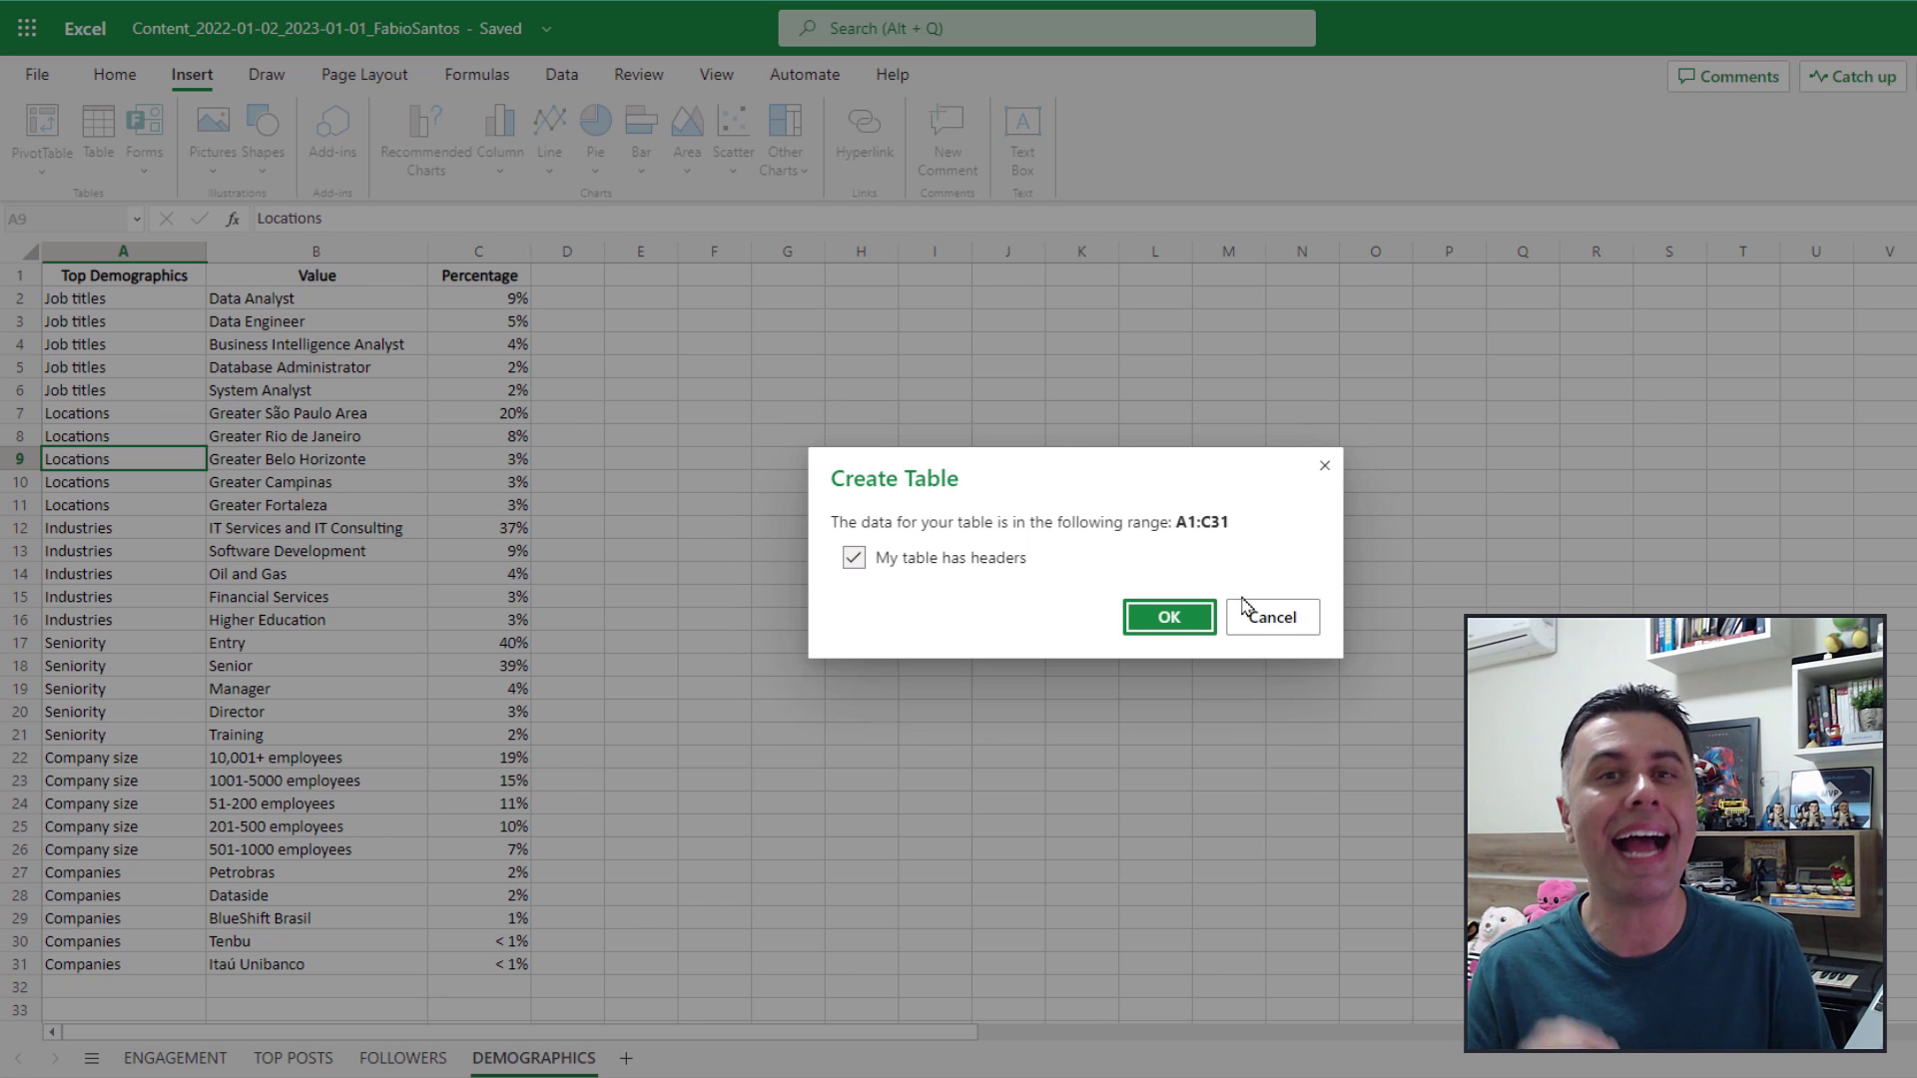
{"action": "left_click", "coordinate": [1192, 623]}
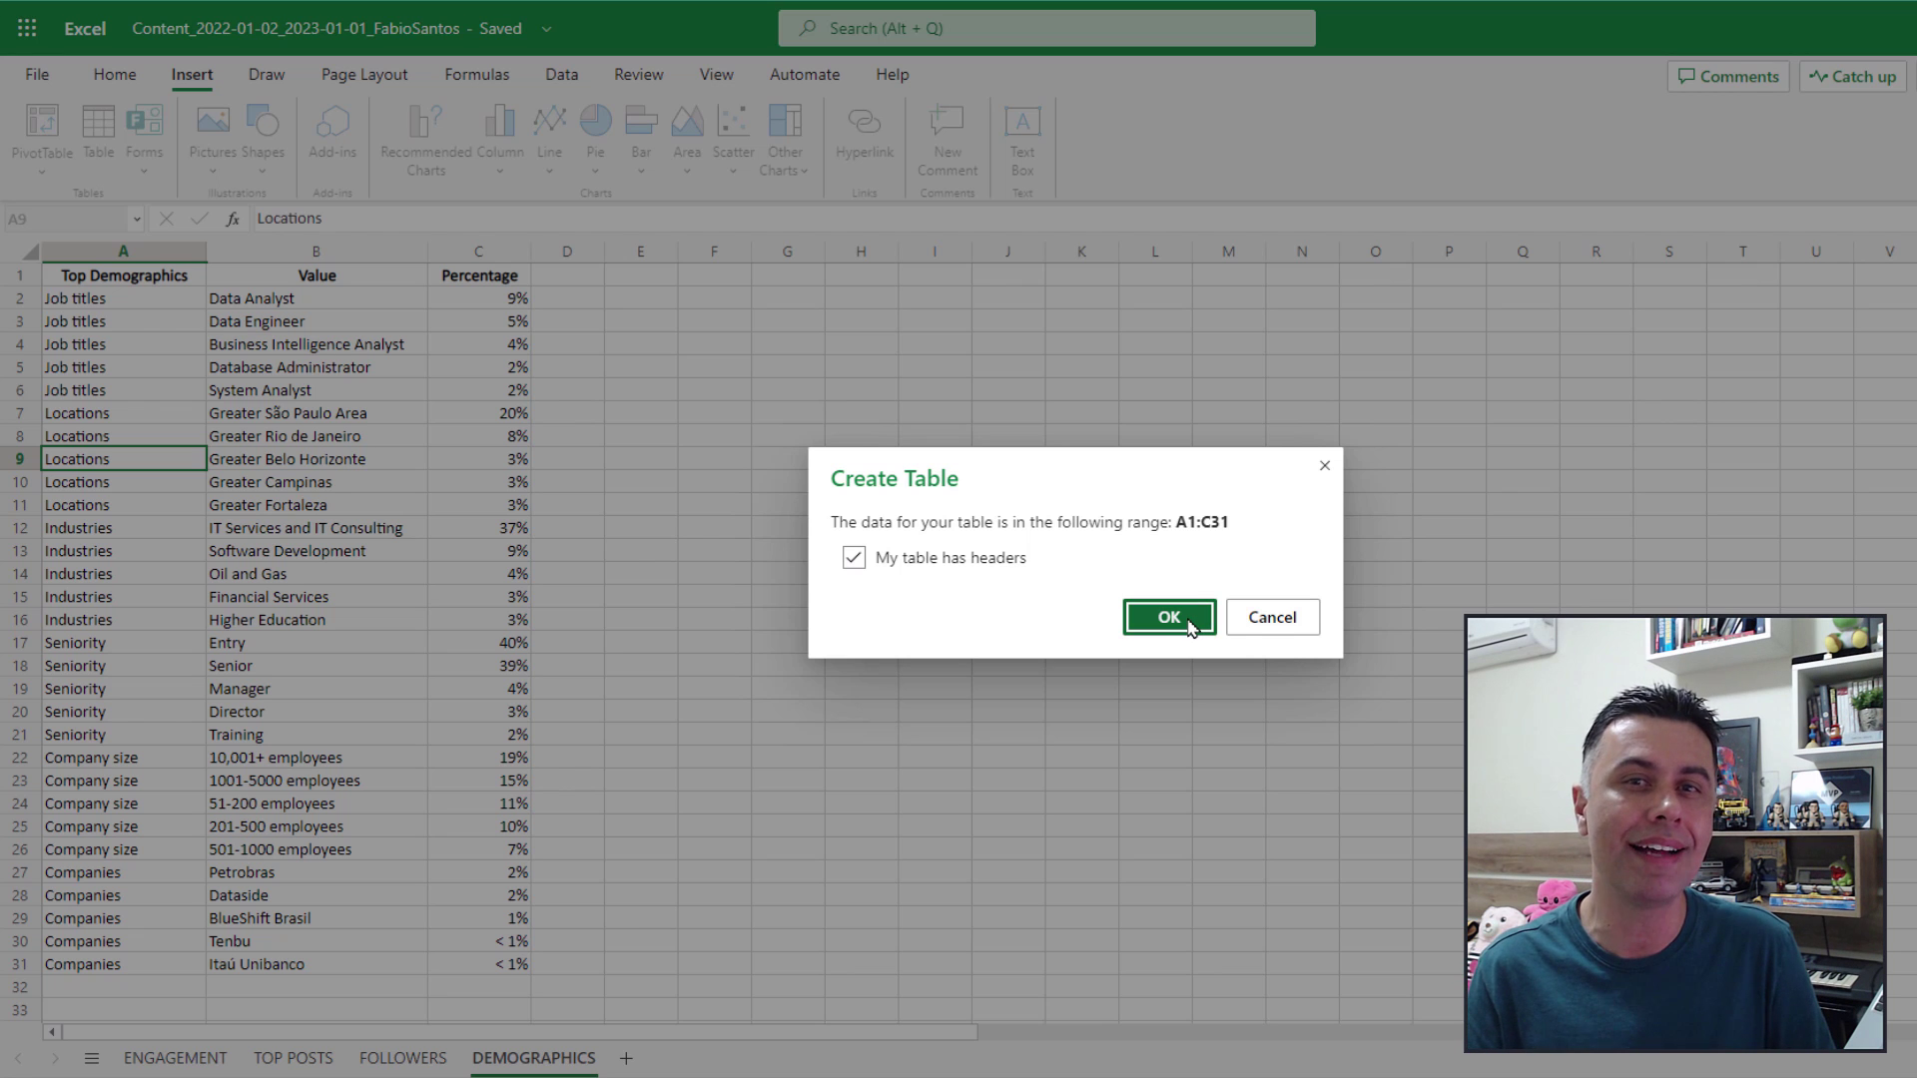
{"action": "left_click", "coordinate": [1191, 623]}
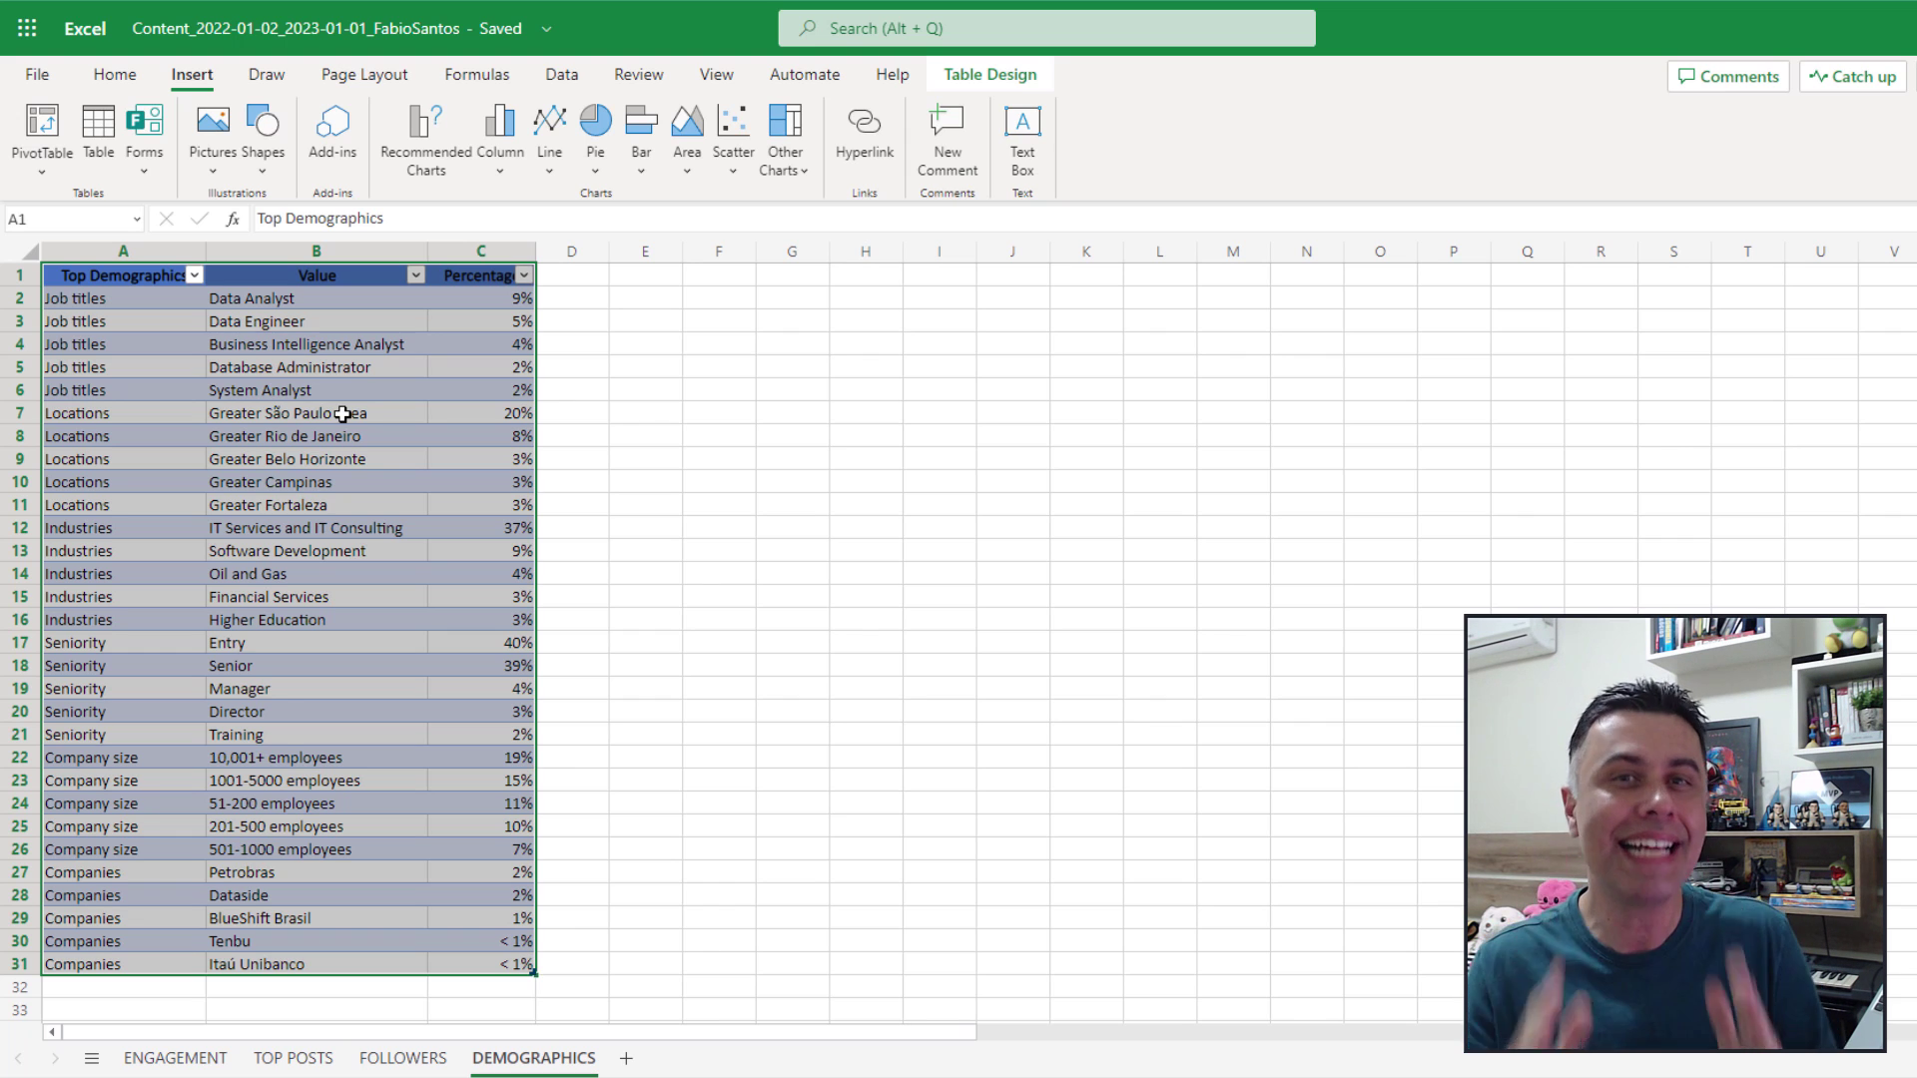
{"action": "left_click", "coordinate": [343, 414]}
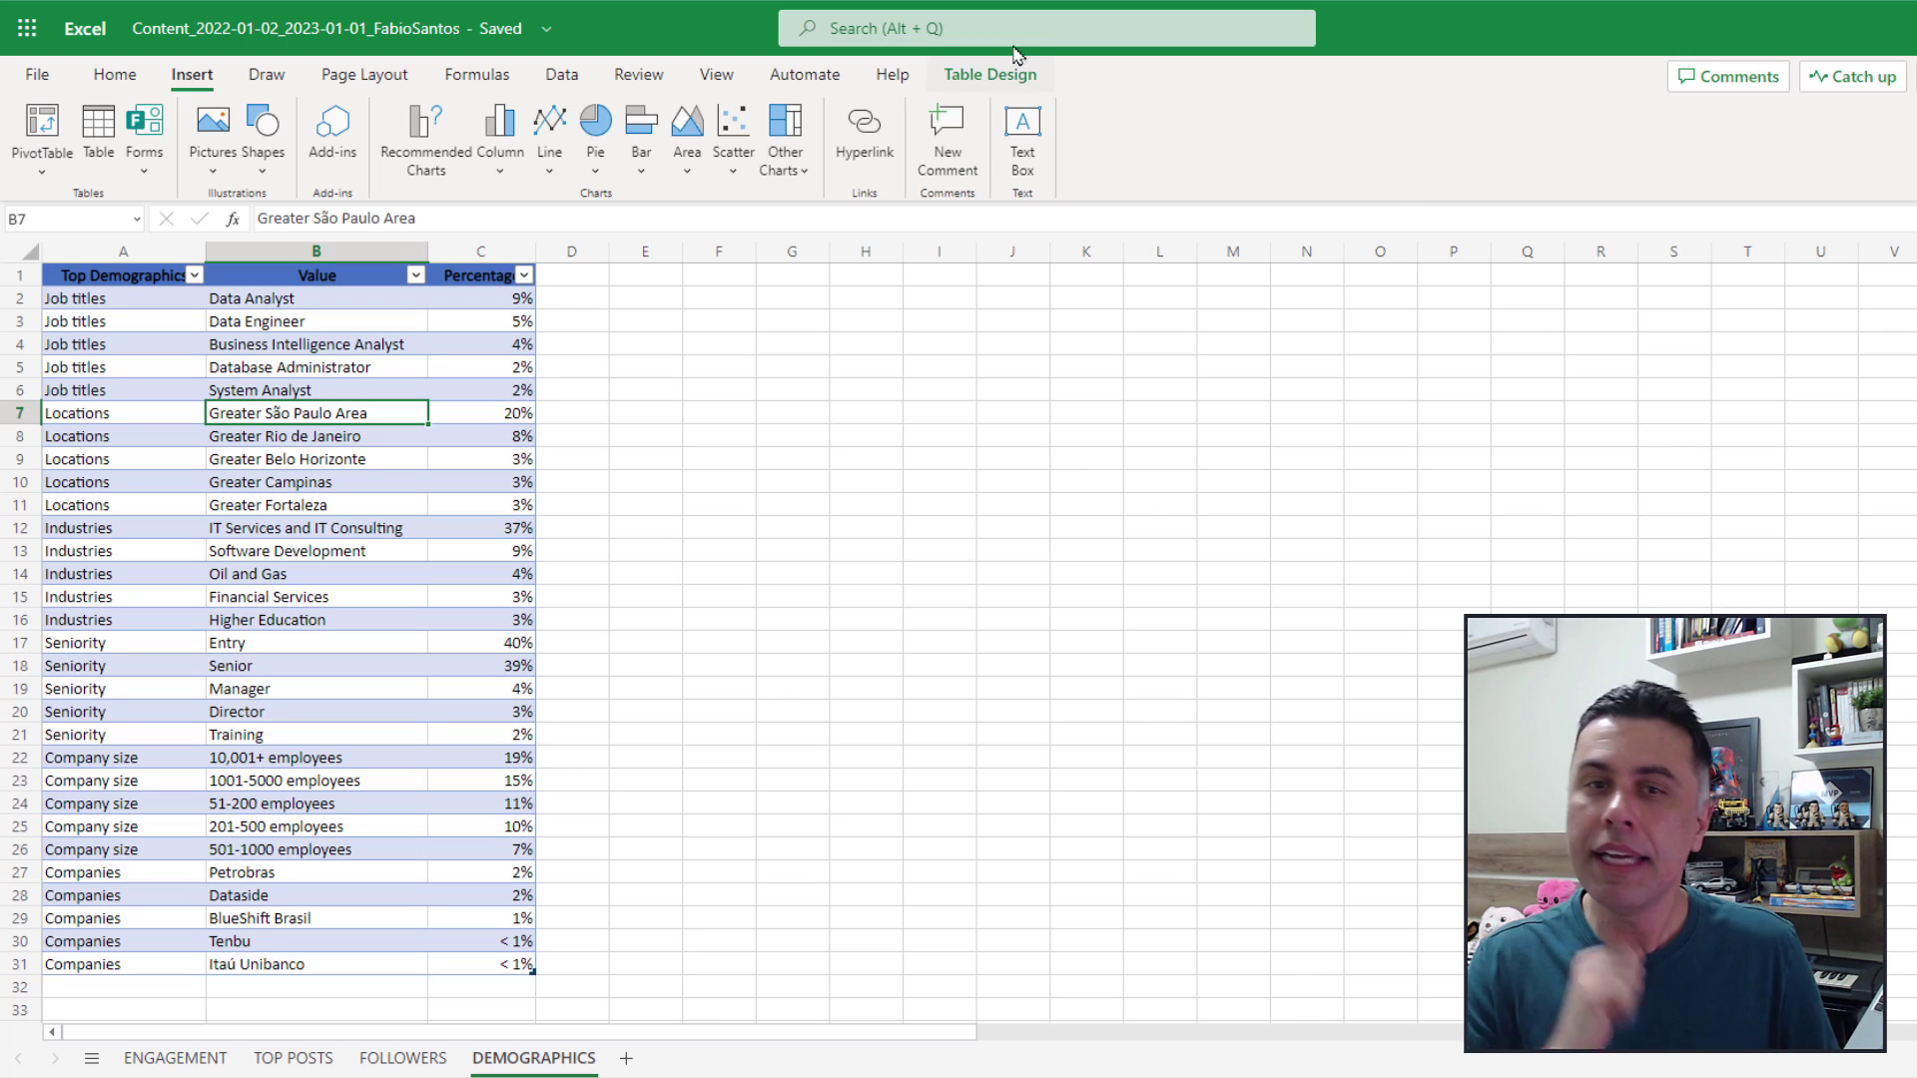
{"action": "left_click", "coordinate": [991, 74]}
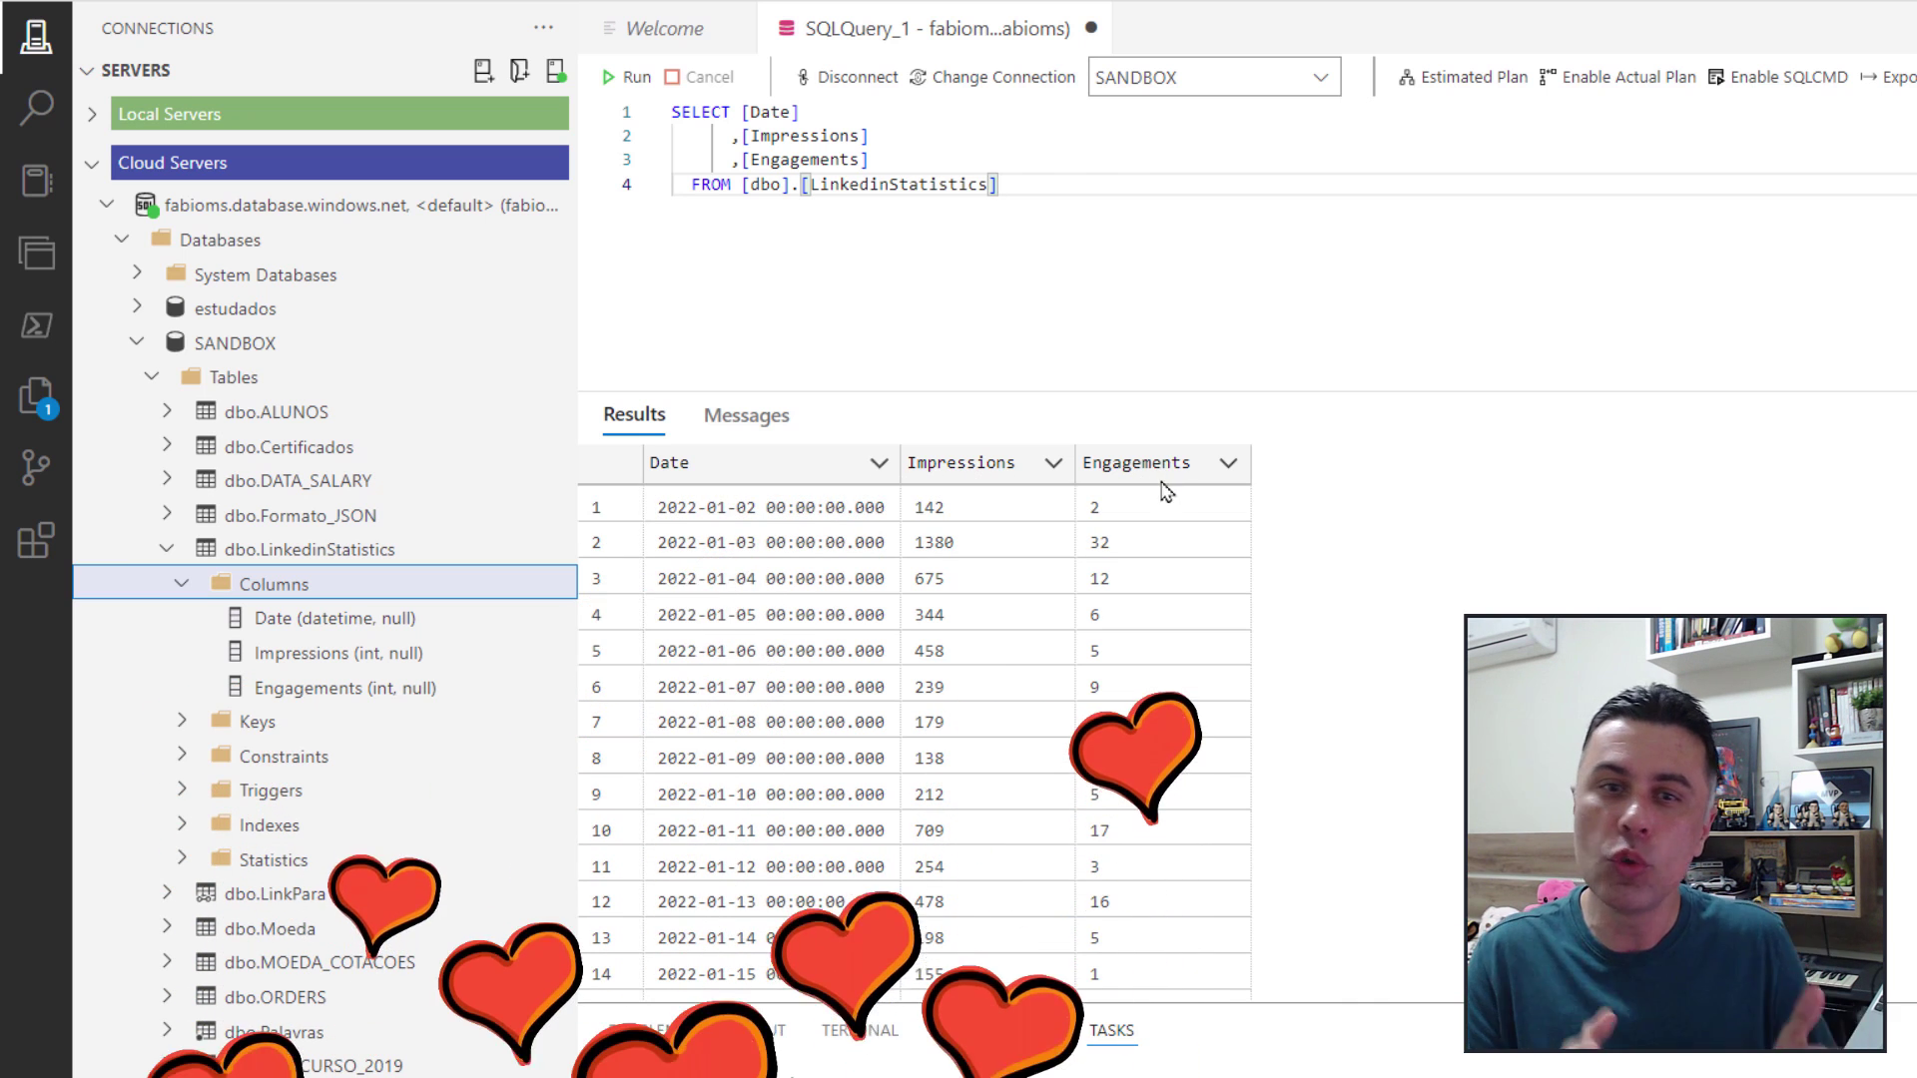
{"action": "scroll", "coordinate": [1168, 707], "scroll_direction": "down", "scroll_amount": 3}
{"action": "scroll", "coordinate": [1125, 713], "scroll_direction": "down", "scroll_amount": 5}
{"action": "scroll", "coordinate": [1126, 713], "scroll_direction": "down", "scroll_amount": 5}
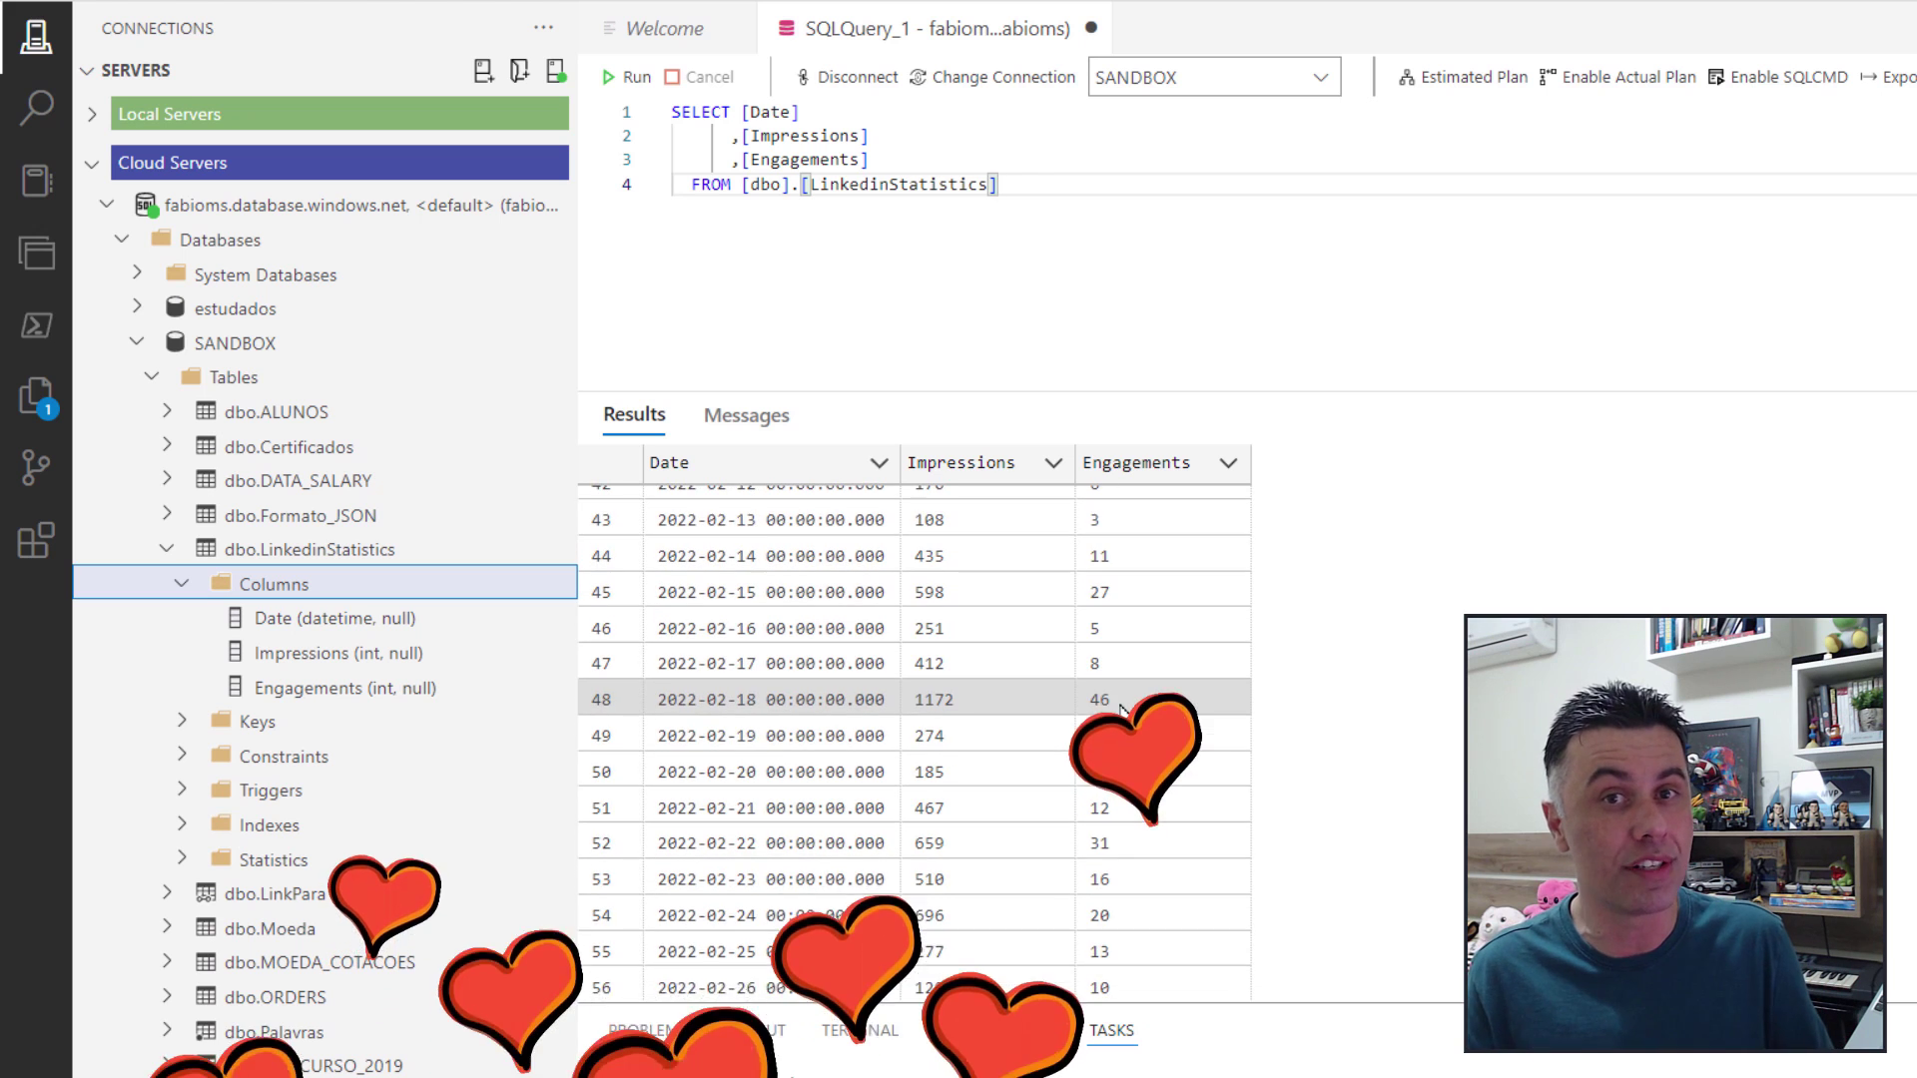
{"action": "scroll", "coordinate": [1126, 713], "scroll_direction": "down", "scroll_amount": 4}
{"action": "scroll", "coordinate": [1126, 713], "scroll_direction": "down", "scroll_amount": 2}
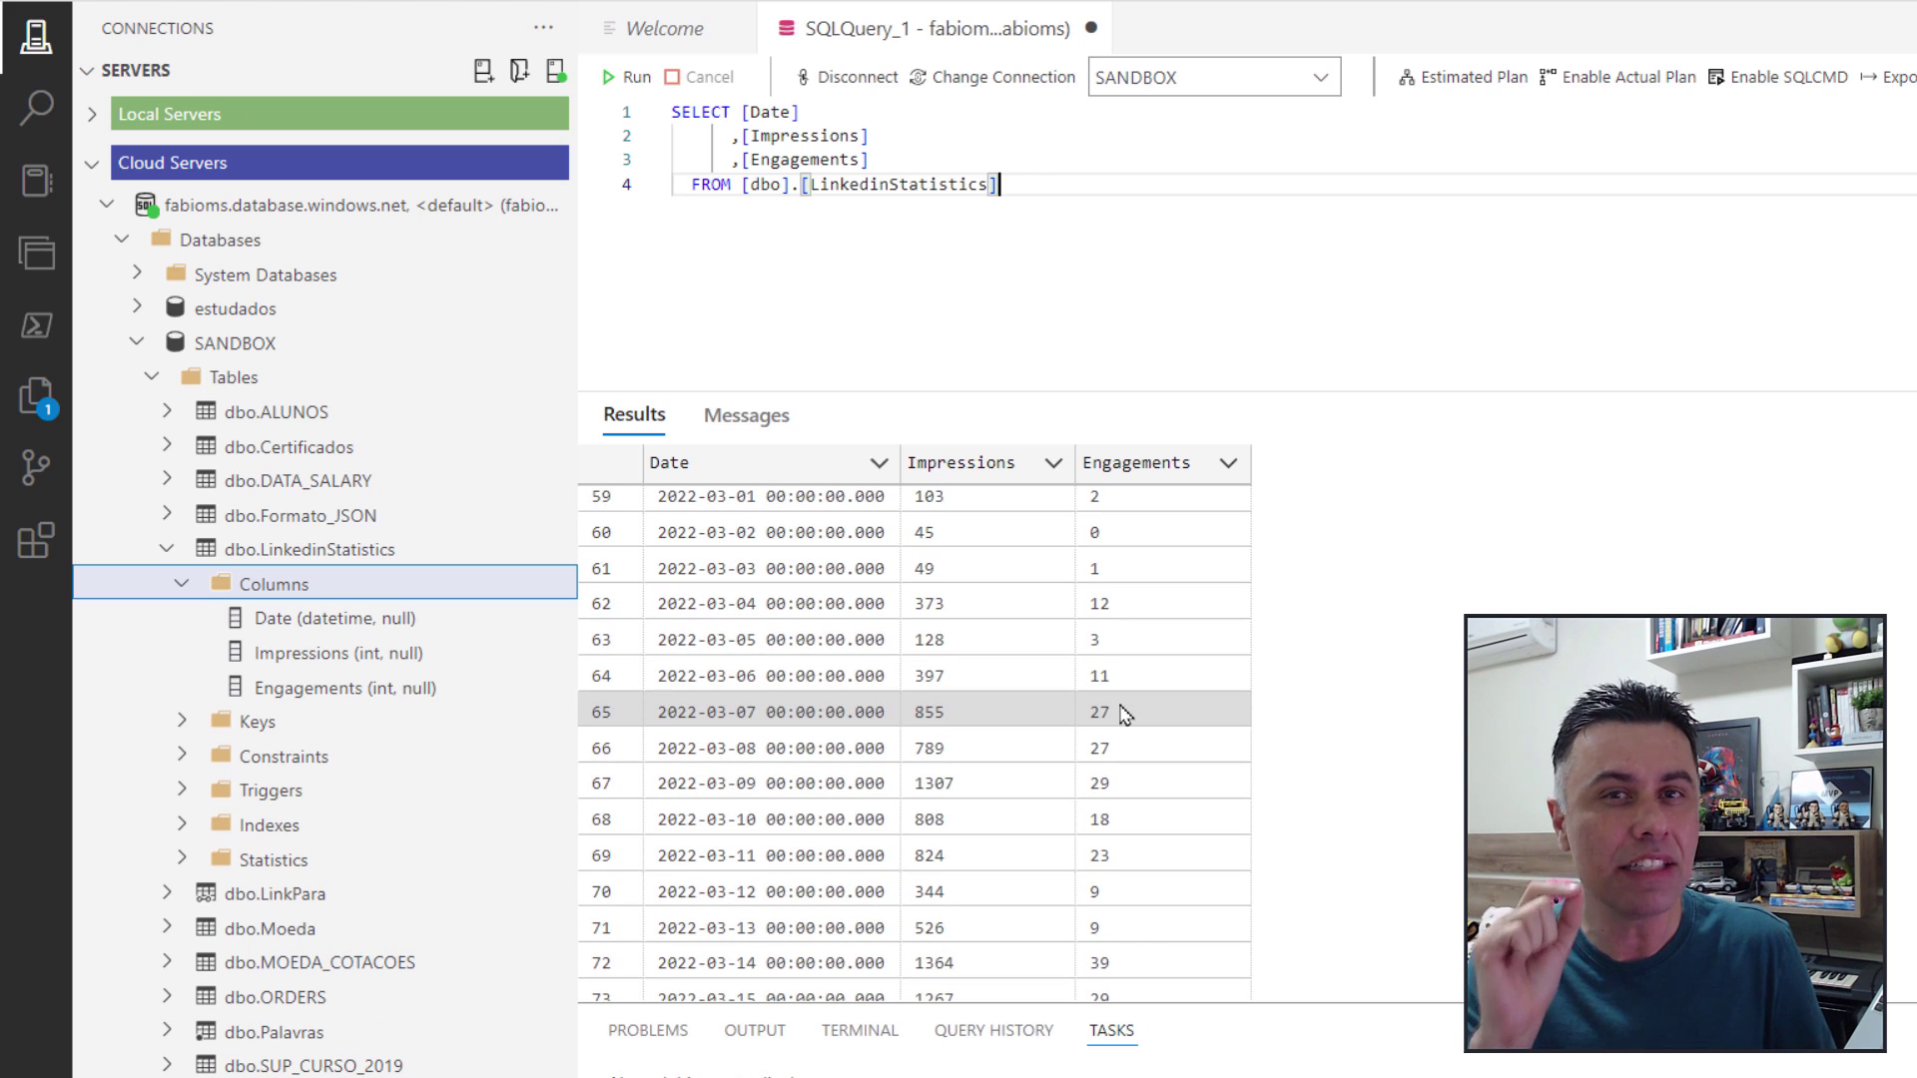
{"action": "scroll", "coordinate": [1125, 713], "scroll_direction": "down", "scroll_amount": 1}
{"action": "scroll", "coordinate": [1125, 712], "scroll_direction": "down", "scroll_amount": 3}
{"action": "scroll", "coordinate": [1098, 713], "scroll_direction": "down", "scroll_amount": 1}
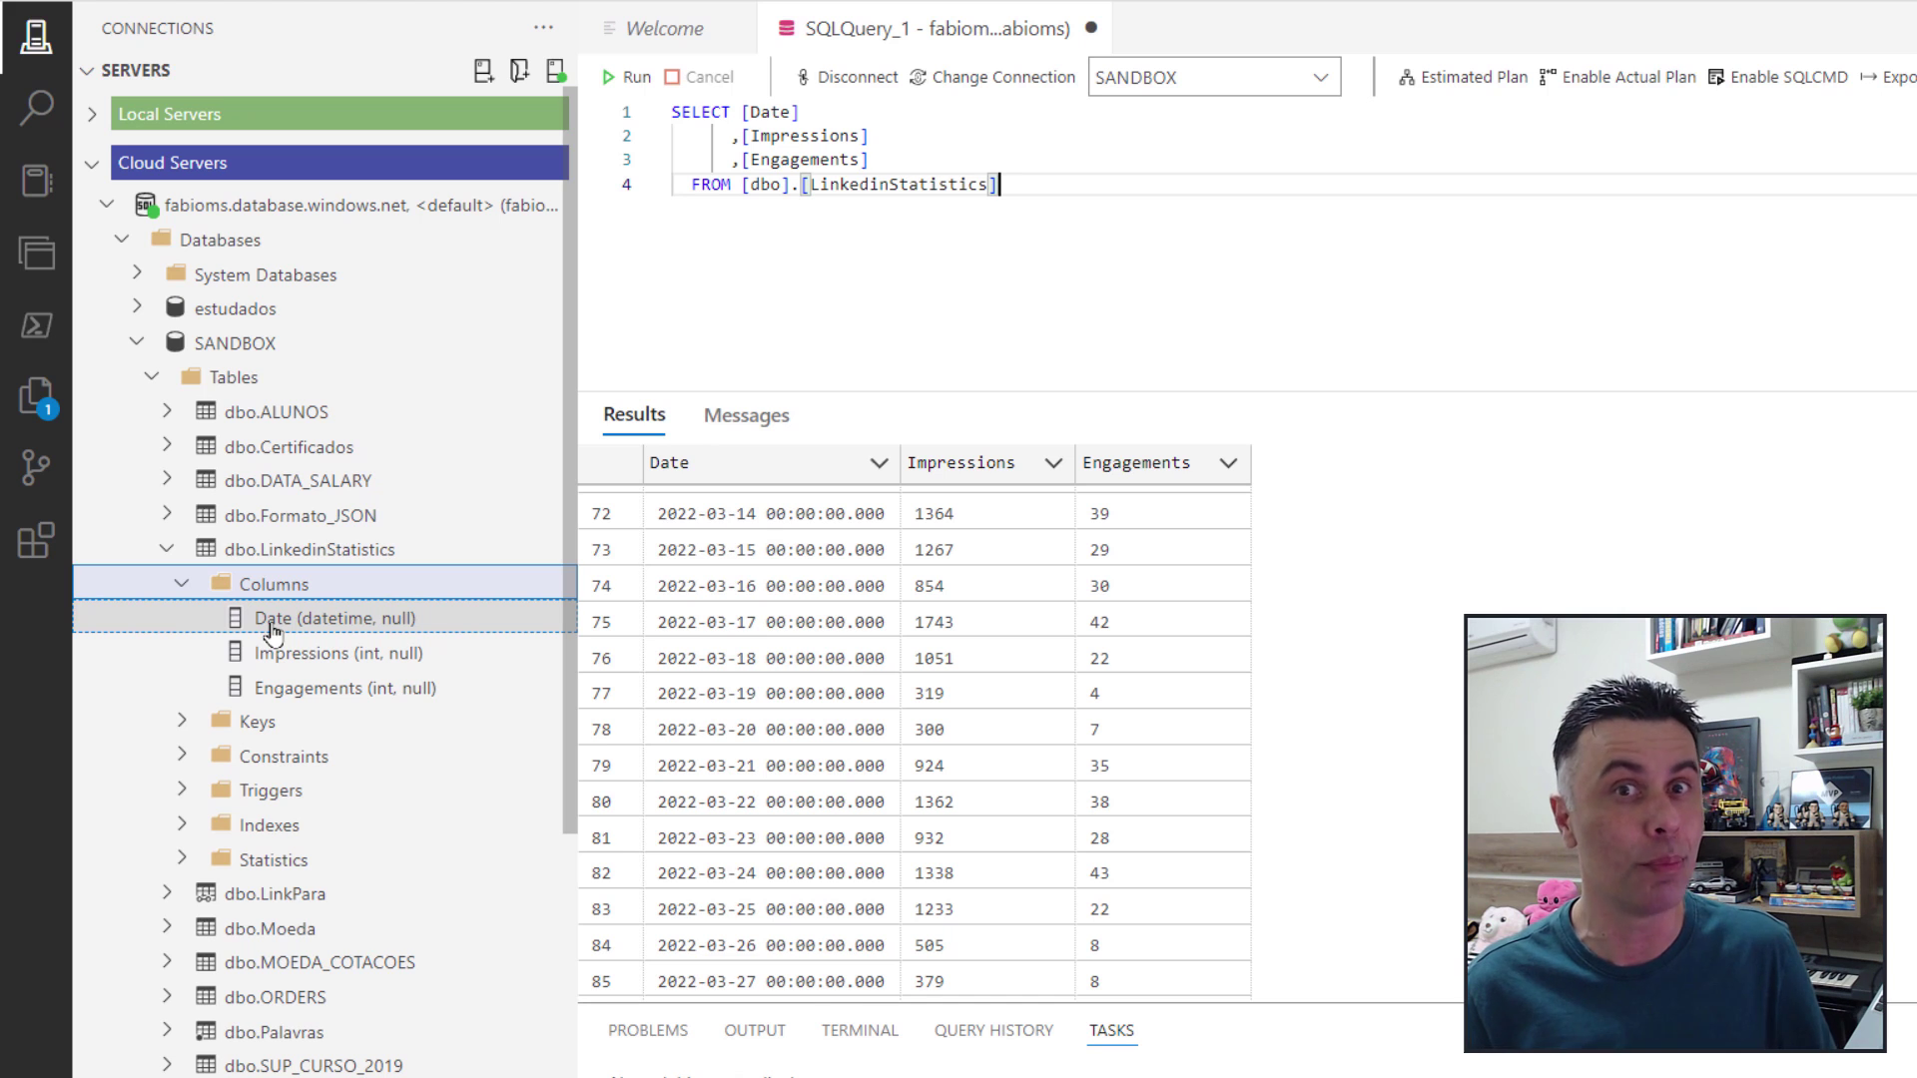
{"action": "left_click", "coordinate": [442, 627]}
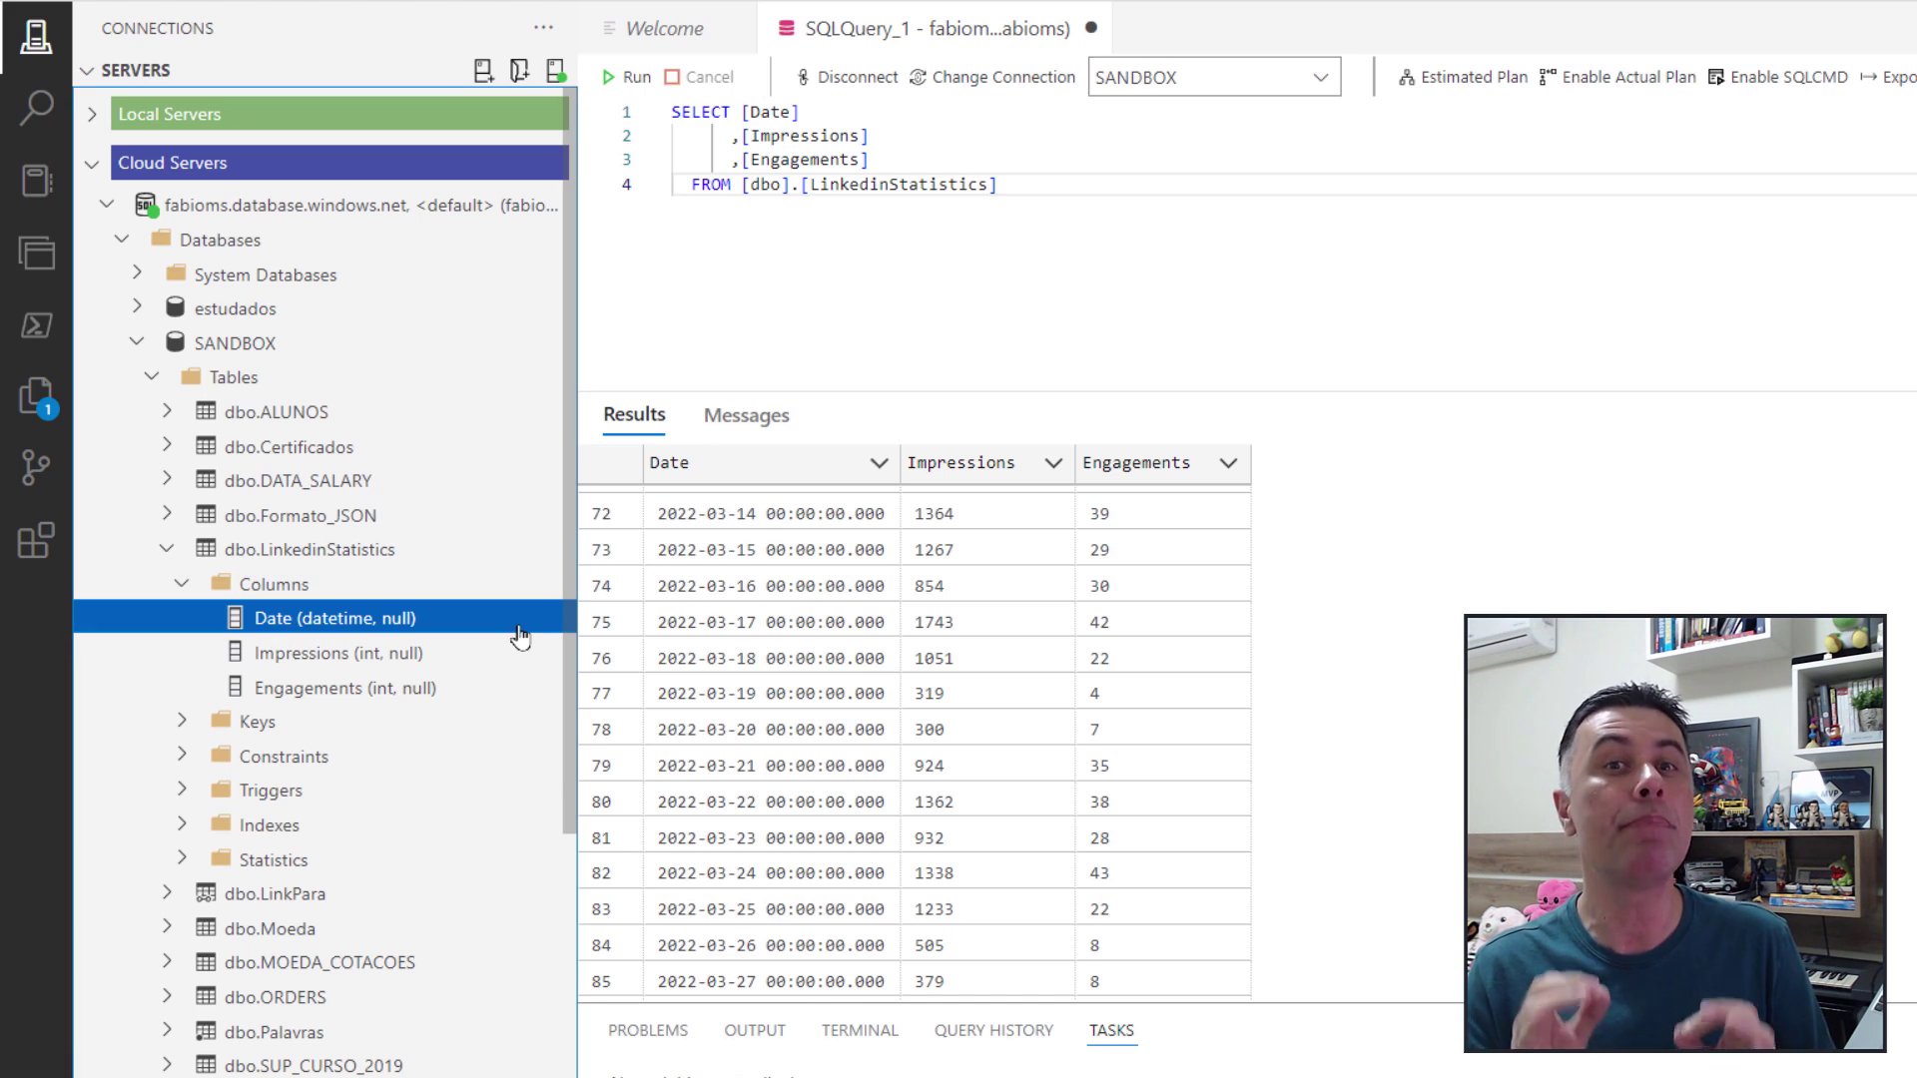
{"action": "left_click", "coordinate": [467, 659]}
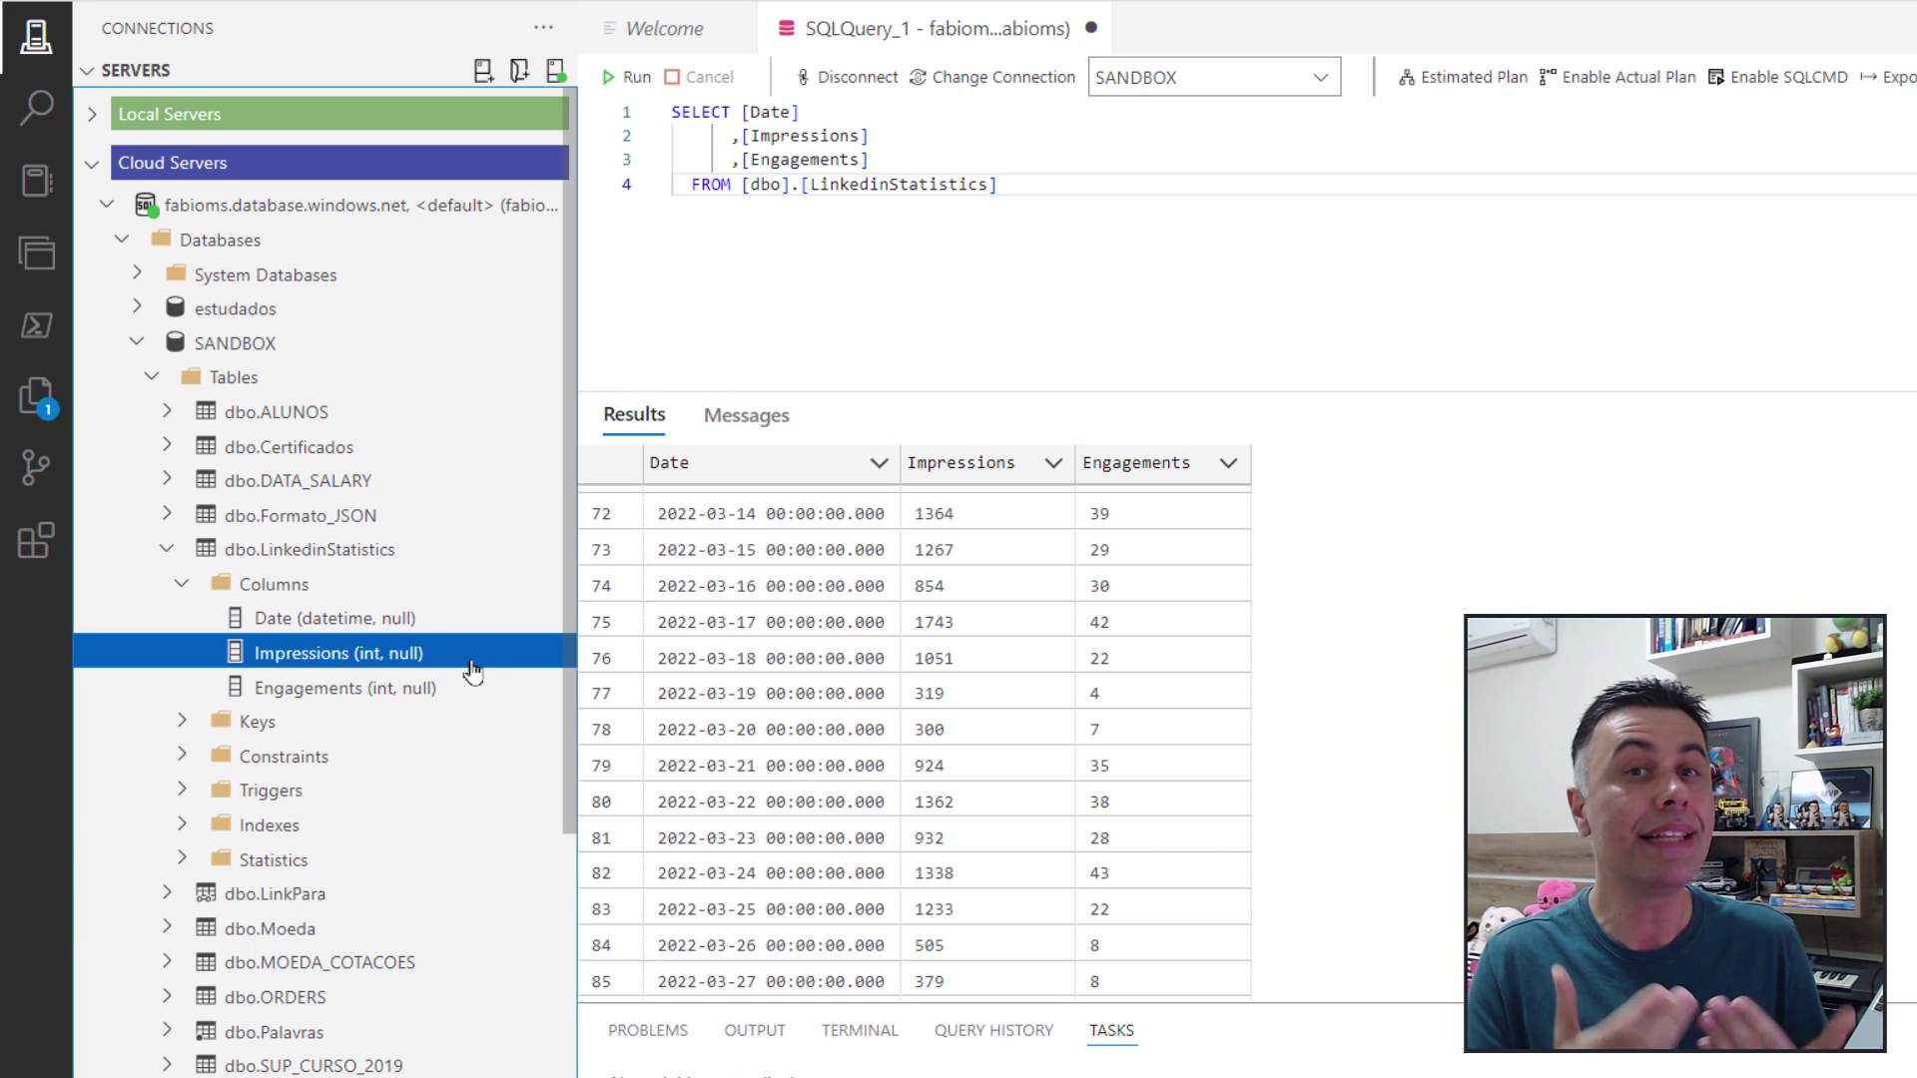
{"action": "left_click", "coordinate": [467, 699]}
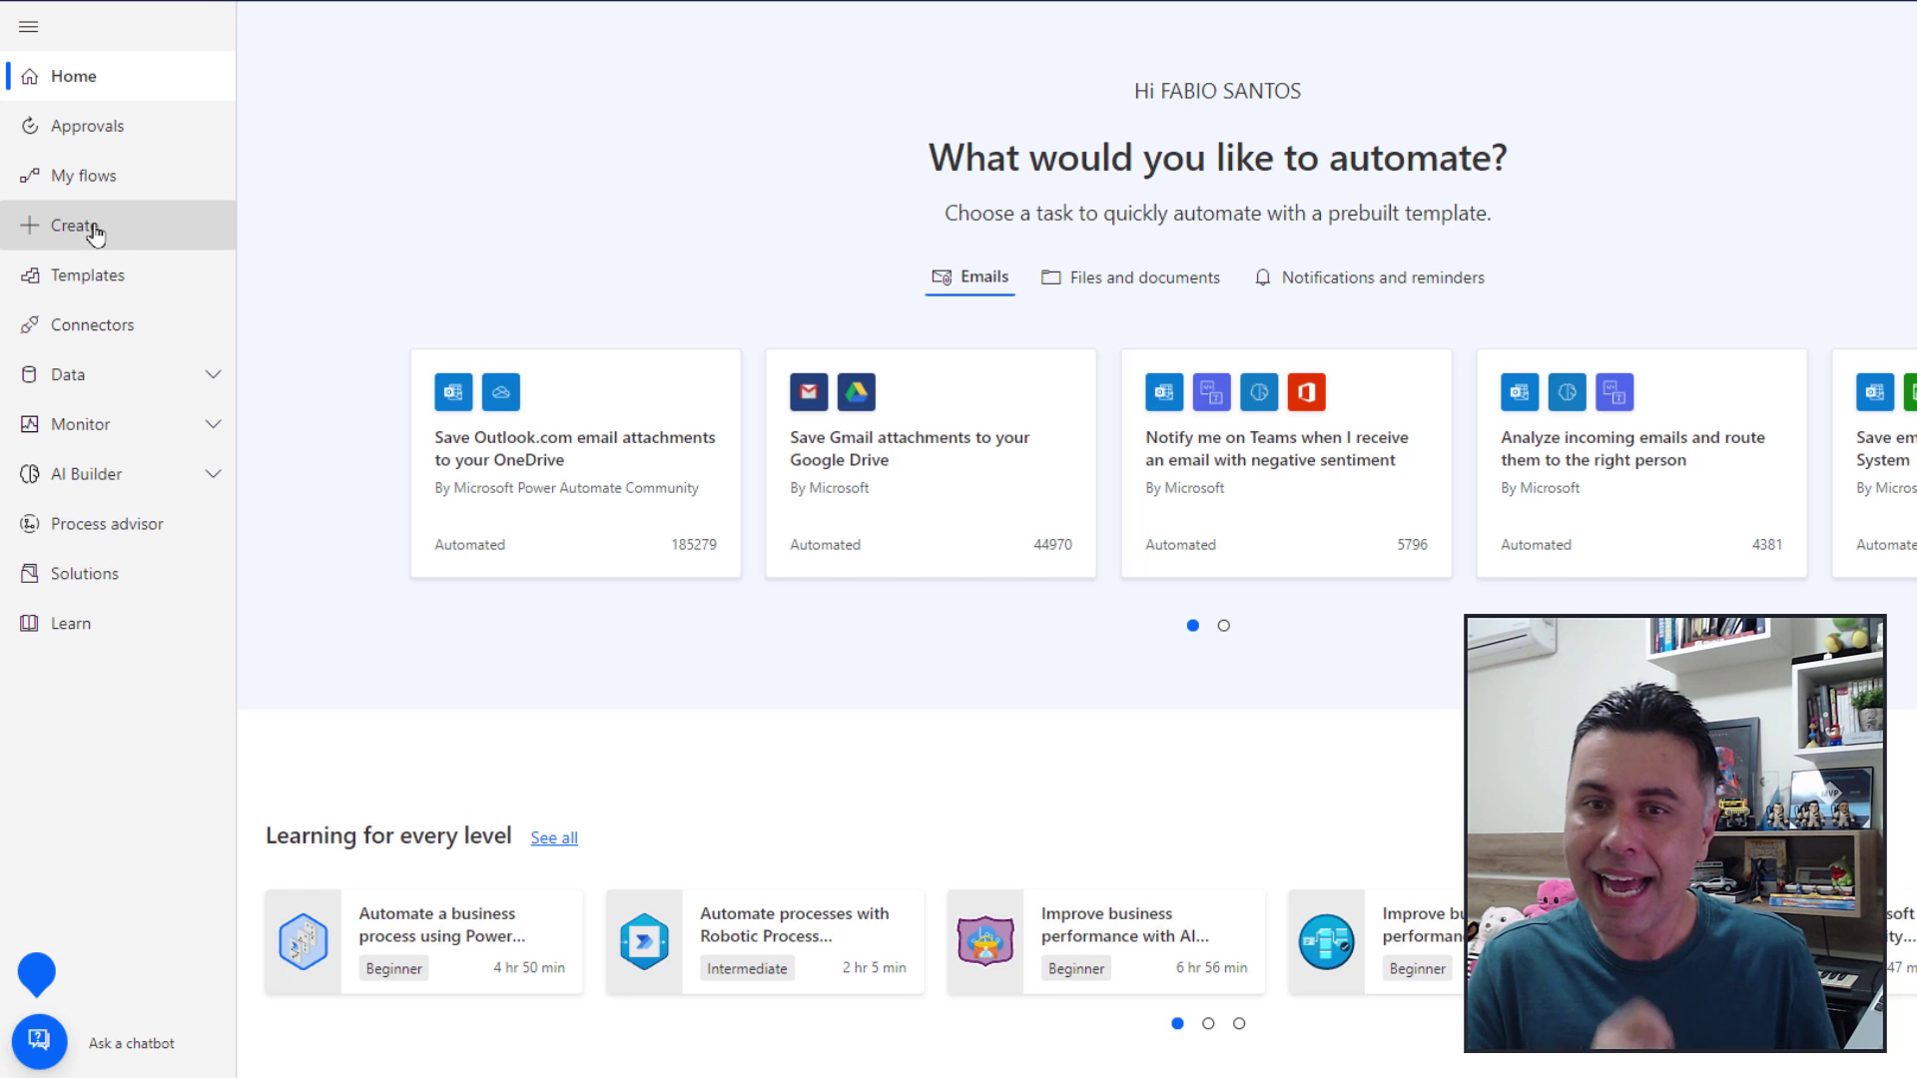
Create an instant cloud flow named 'Copiar Dados Excel para Azure SQL' with a manual trigger.
{"action": "left_click", "coordinate": [155, 235]}
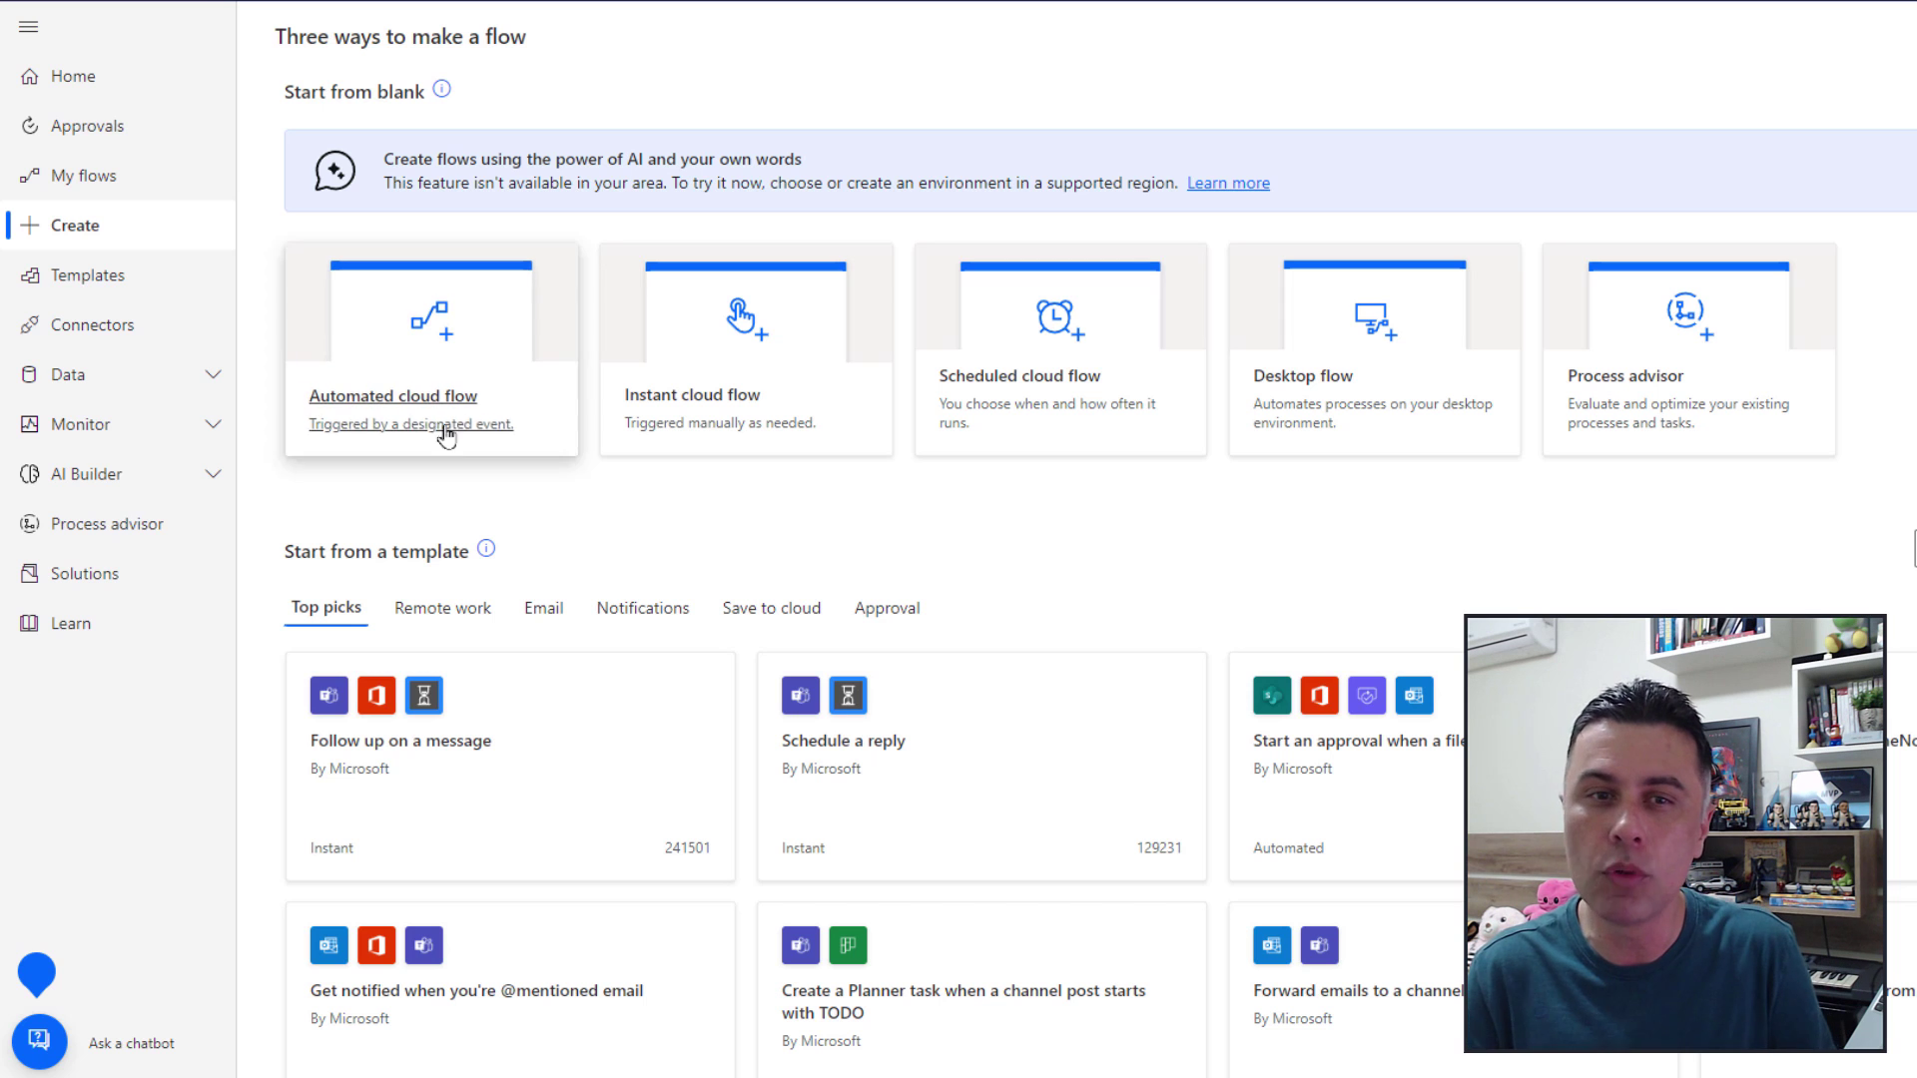
{"action": "left_click", "coordinate": [720, 400]}
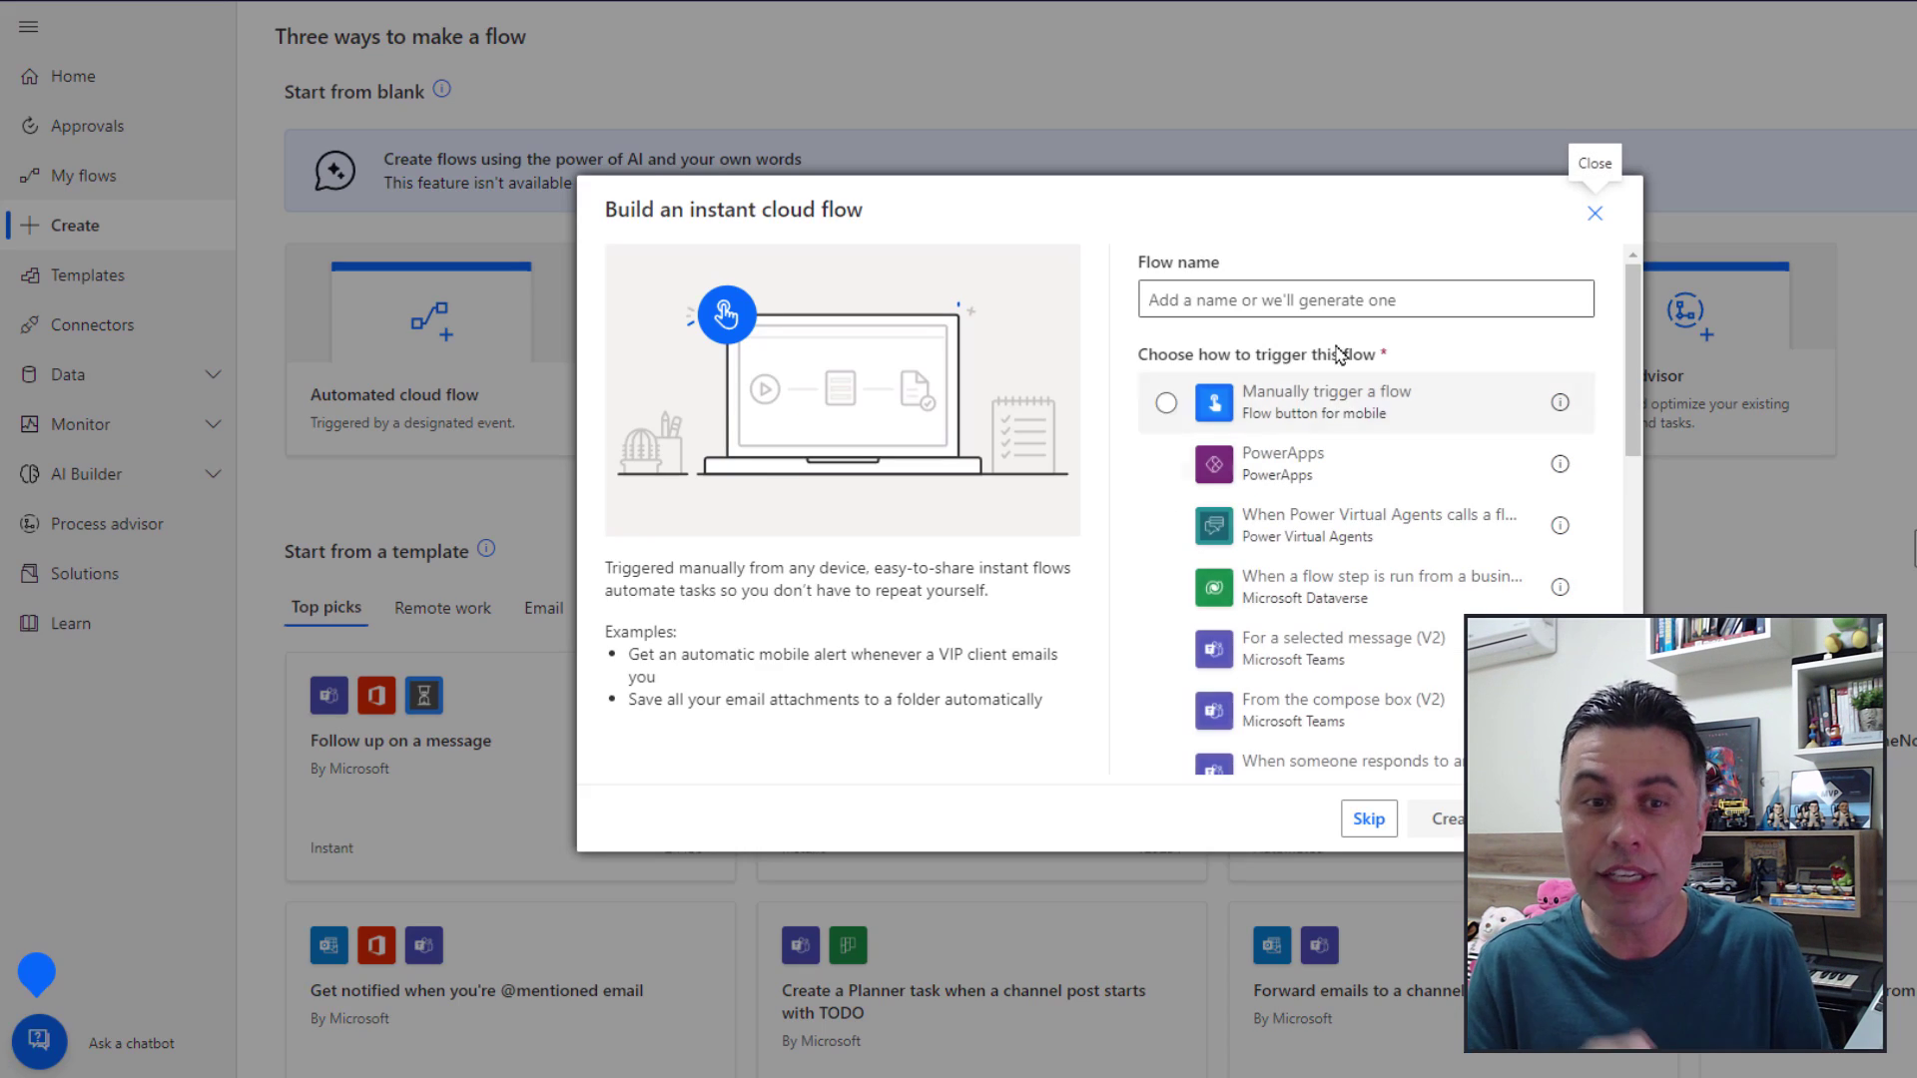
{"action": "type", "text": "Excel"}
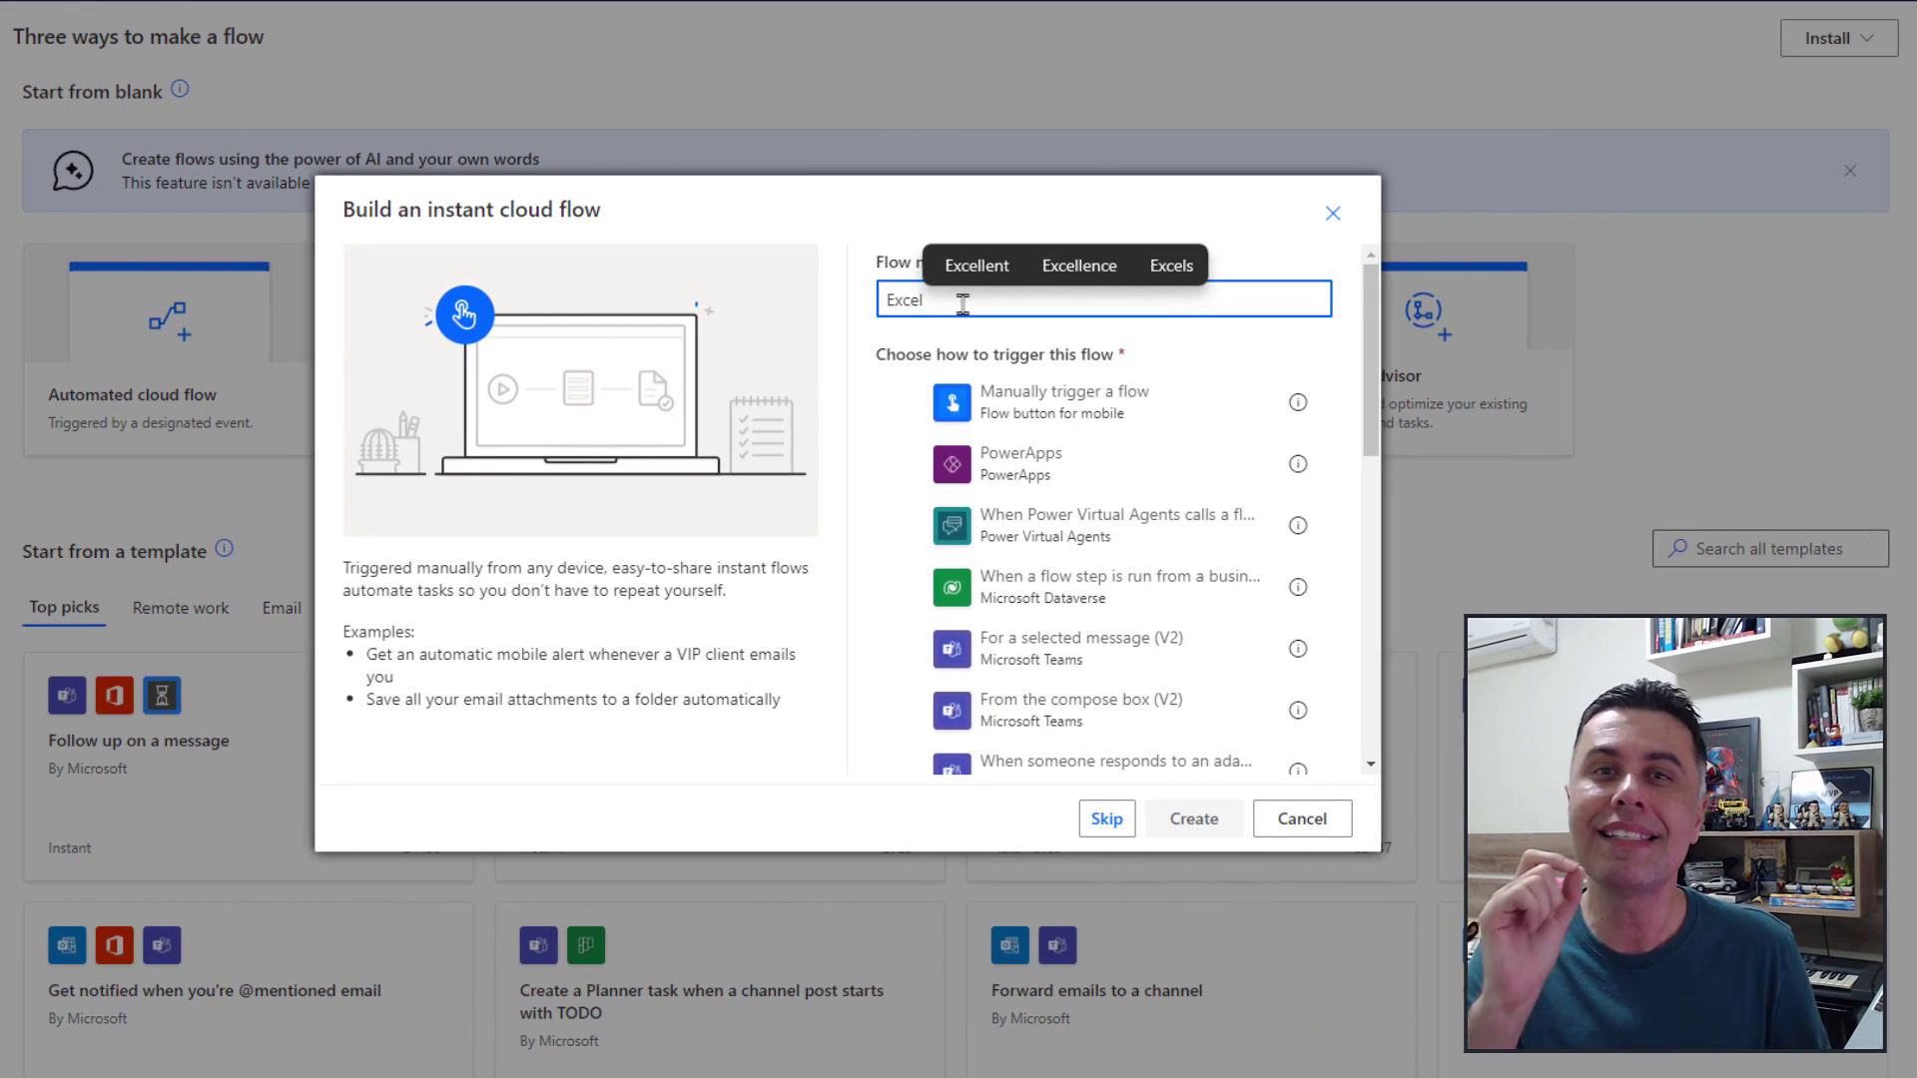
{"action": "type", "text": " para Azure S"}
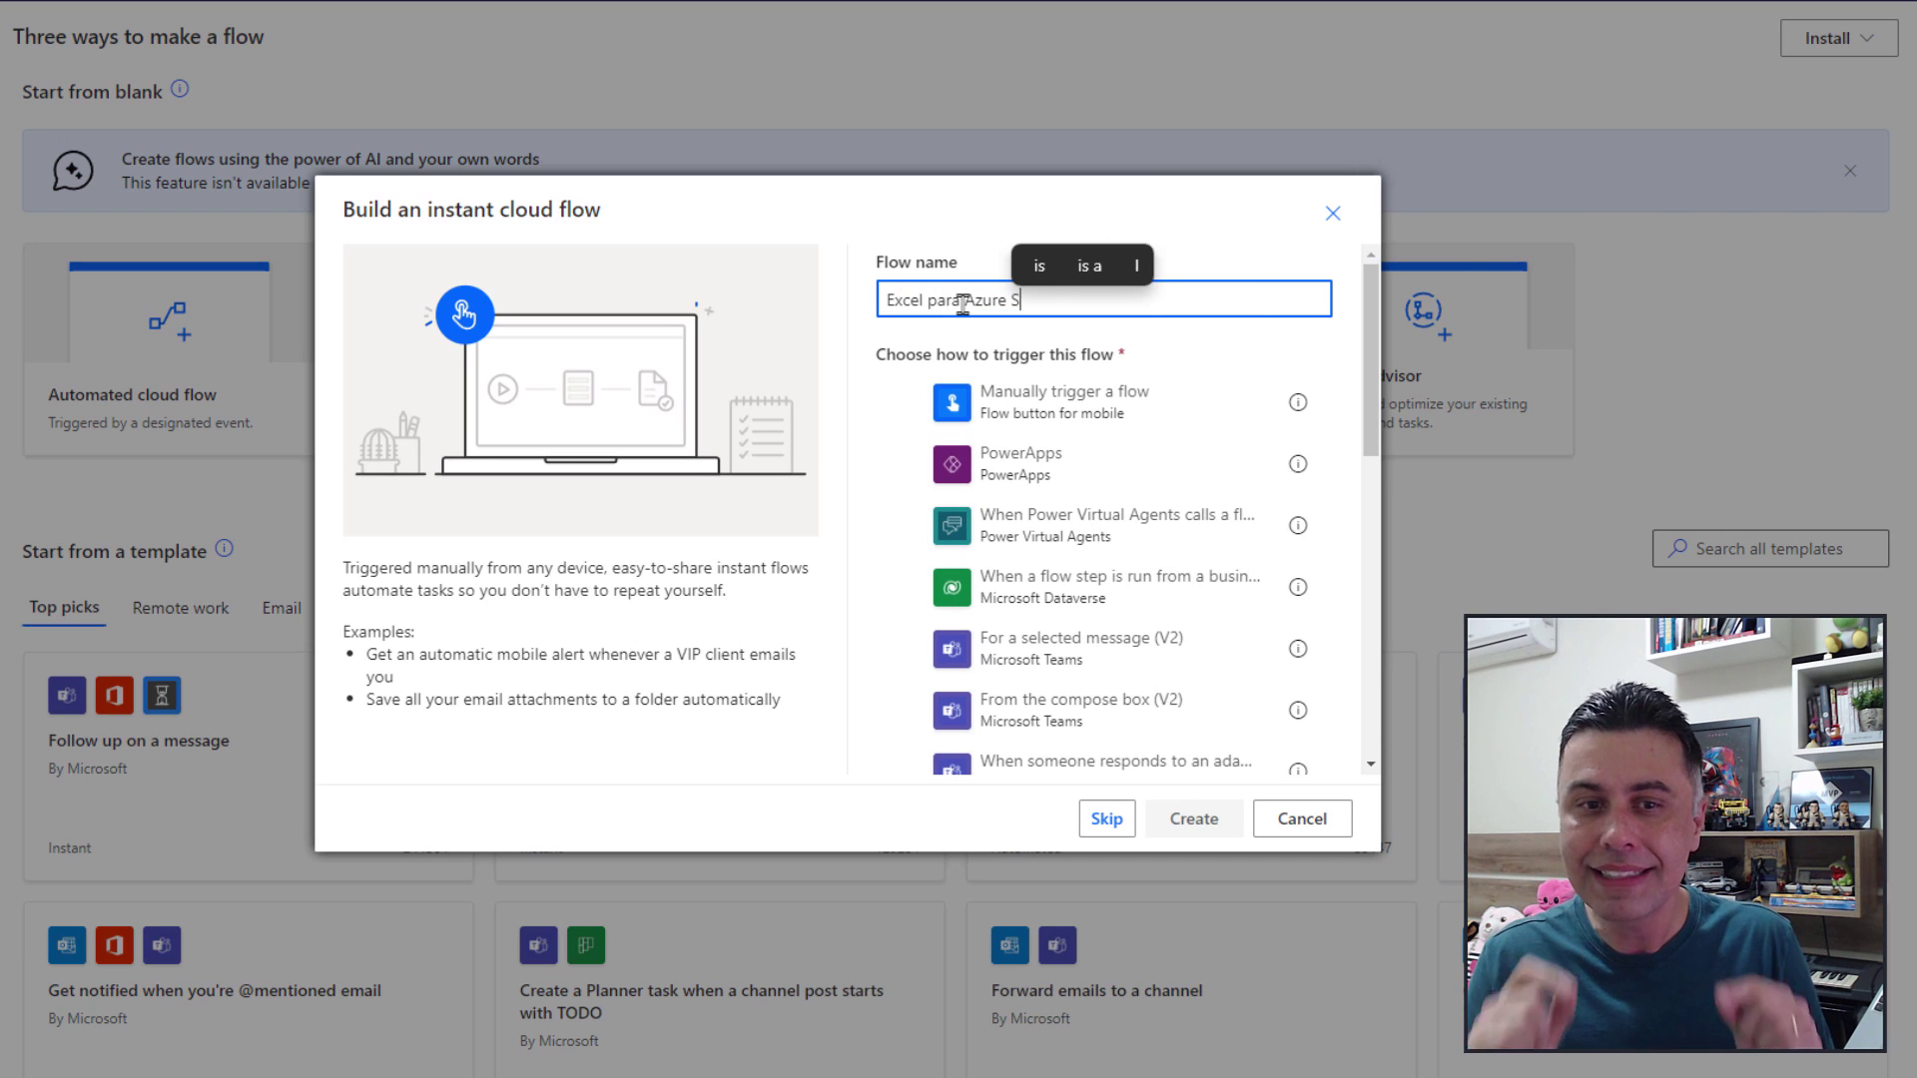
{"action": "type", "text": "QL"}
{"action": "key", "text": "Home"}
{"action": "type", "text": "Copia"}
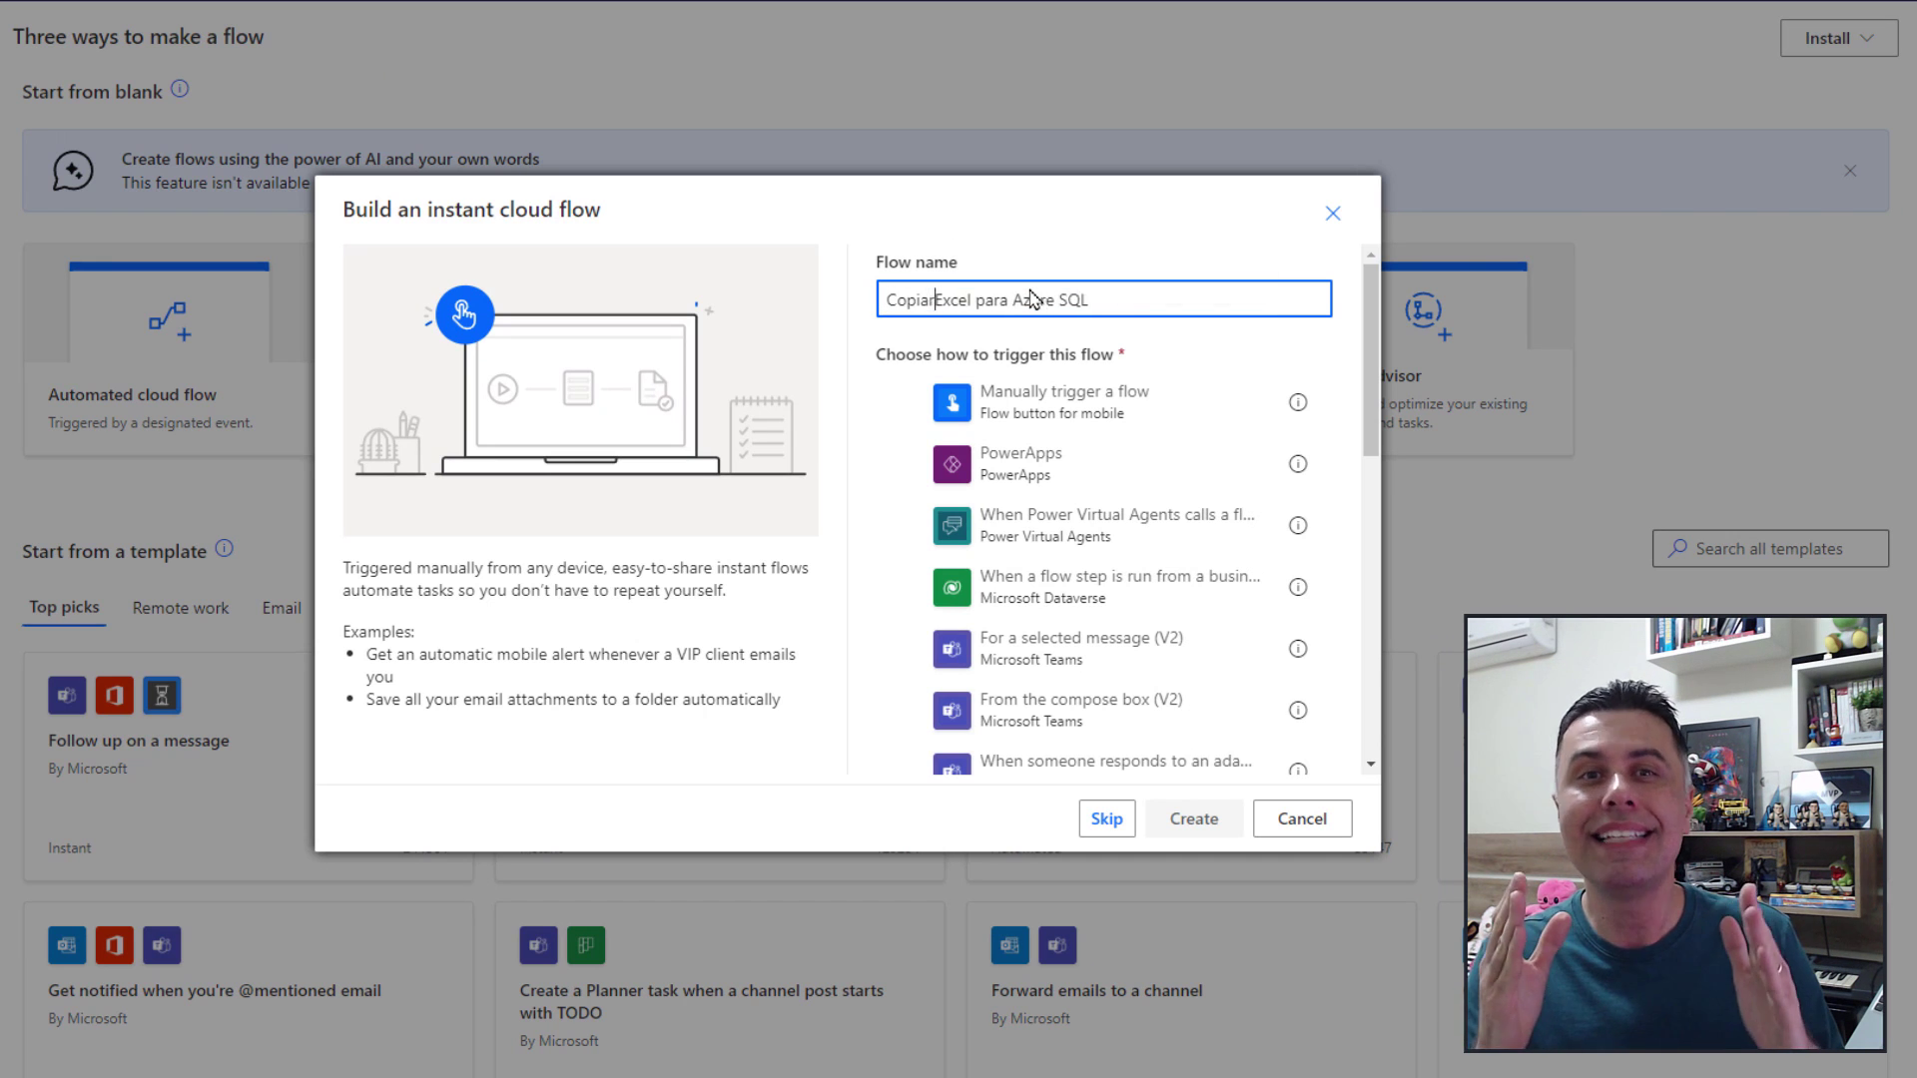
{"action": "type", "text": "r Dados"}
{"action": "triple_click", "coordinate": [1026, 289]}
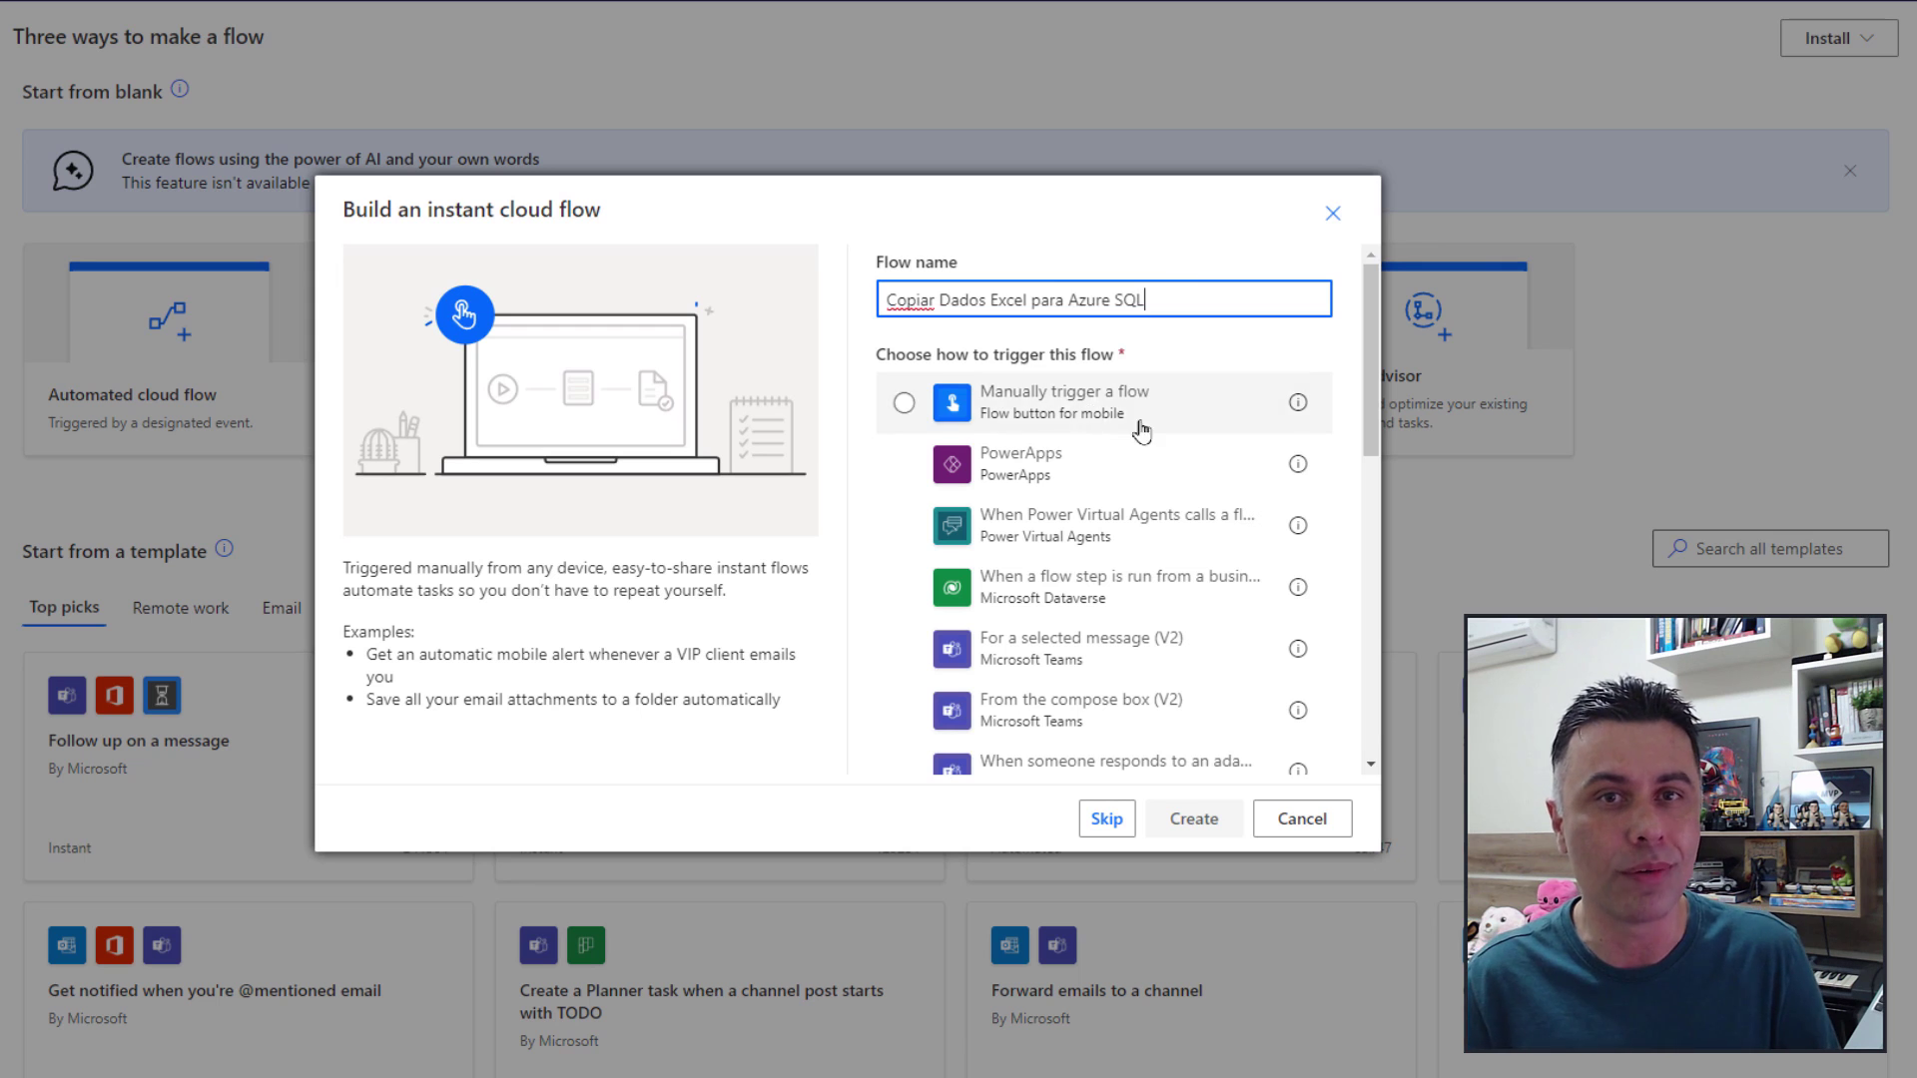
{"action": "left_click", "coordinate": [1080, 401]}
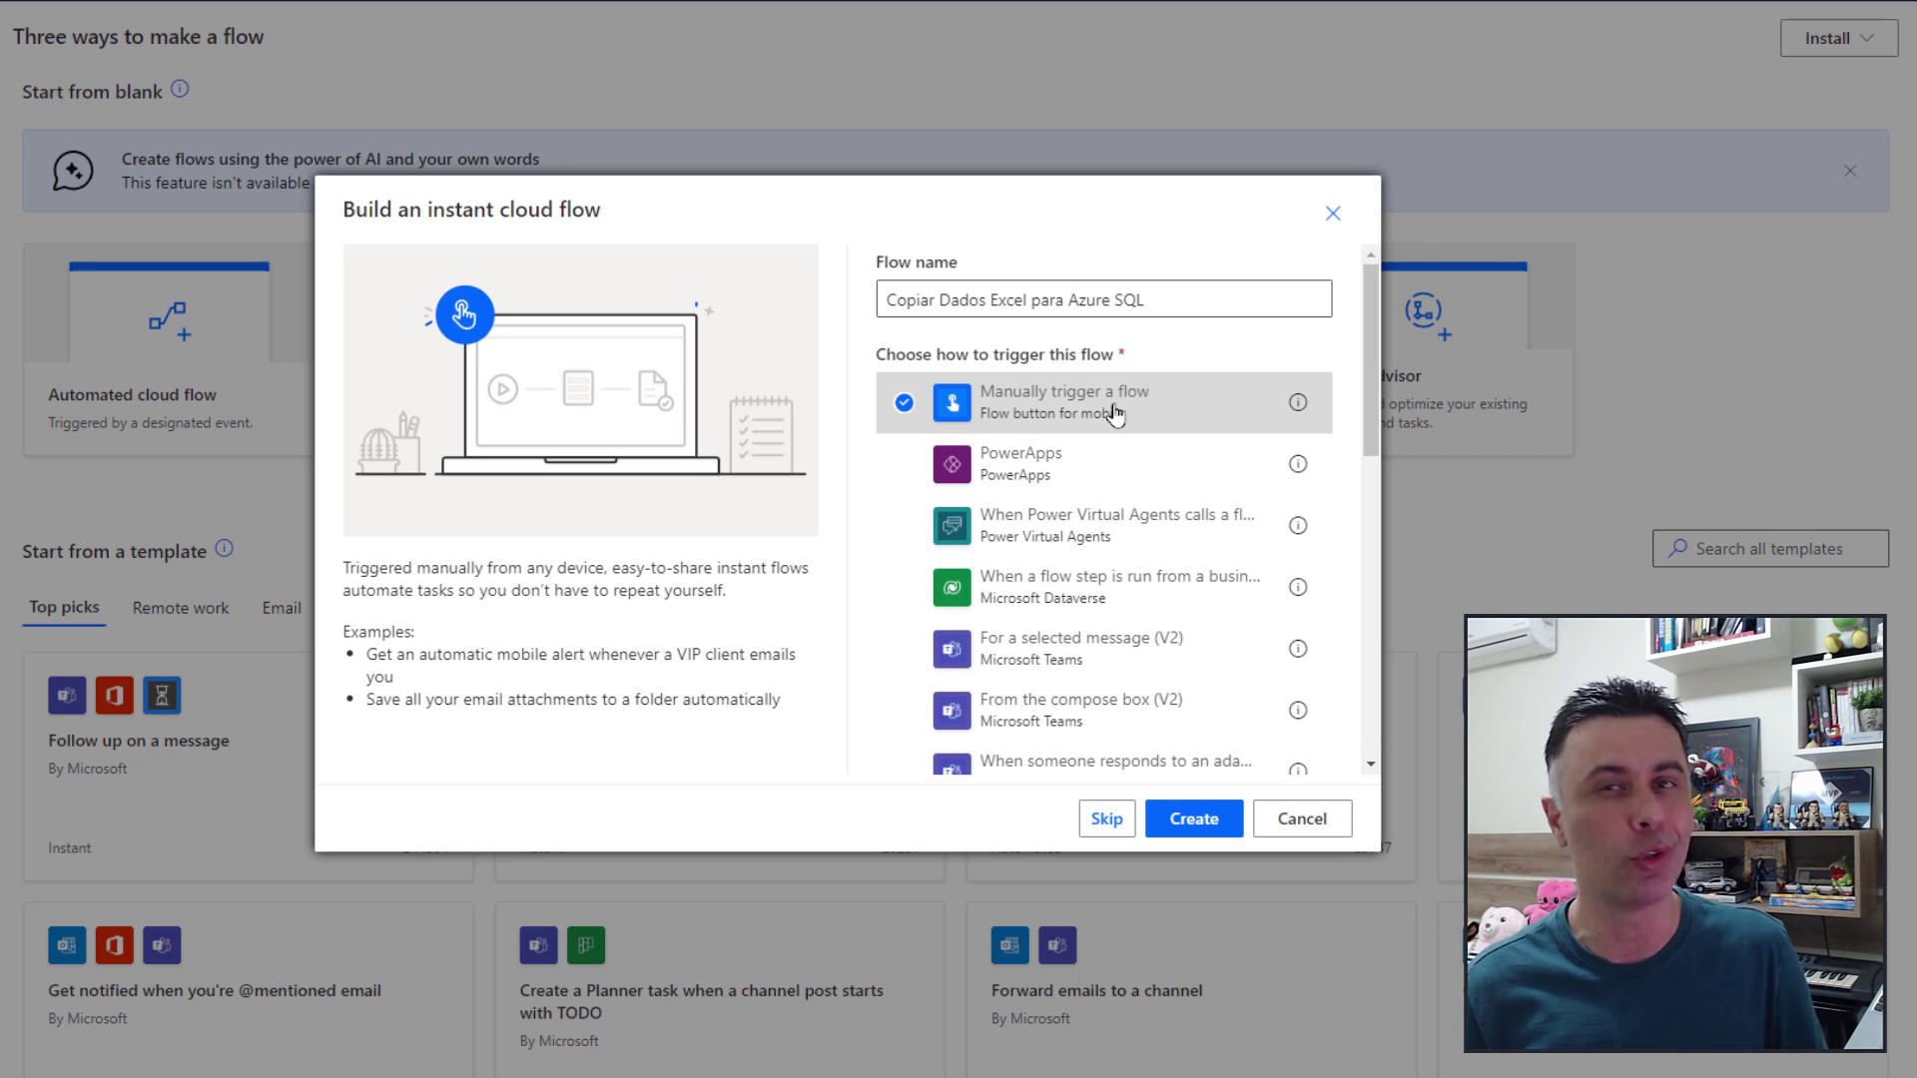
{"action": "left_click", "coordinate": [1191, 823]}
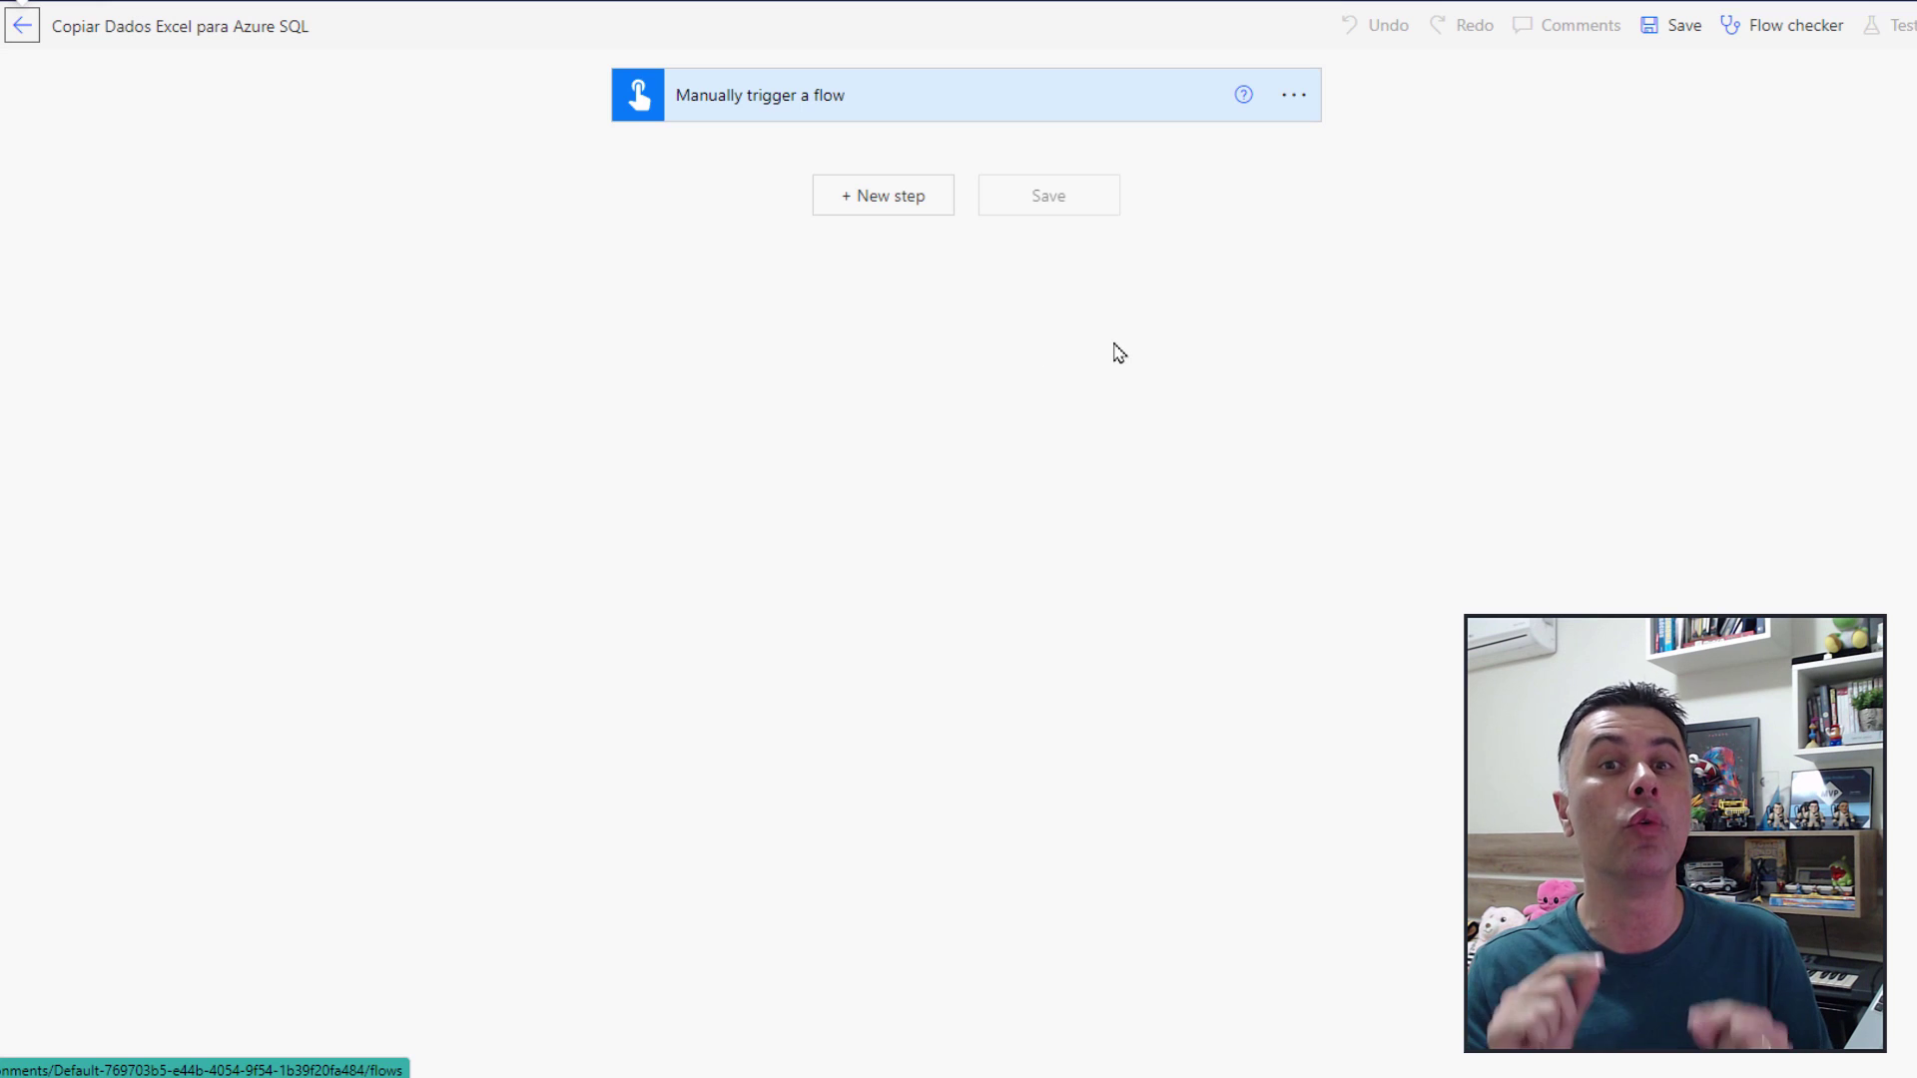
Add an Excel Online (Business) 'List rows present in a table' action after the manual trigger.
{"action": "left_click", "coordinate": [870, 210]}
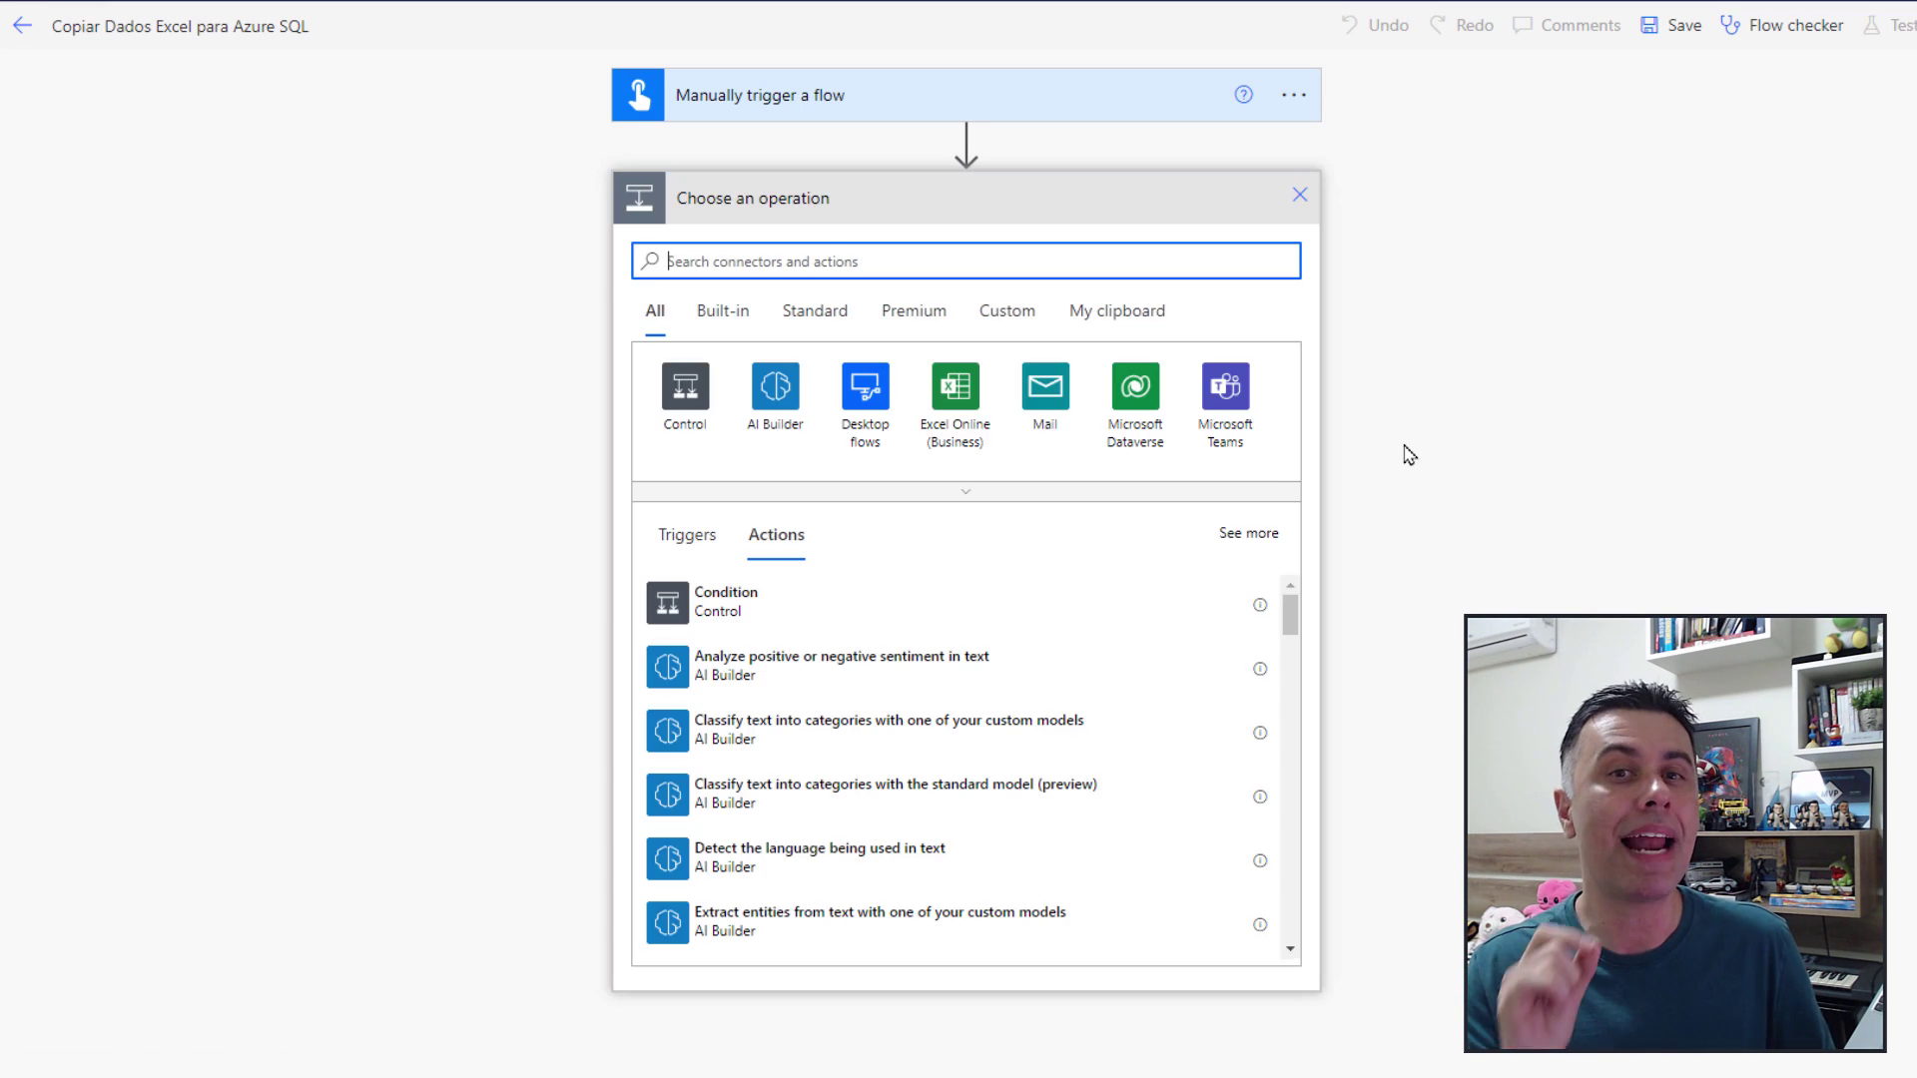
{"action": "left_click", "coordinate": [961, 407]}
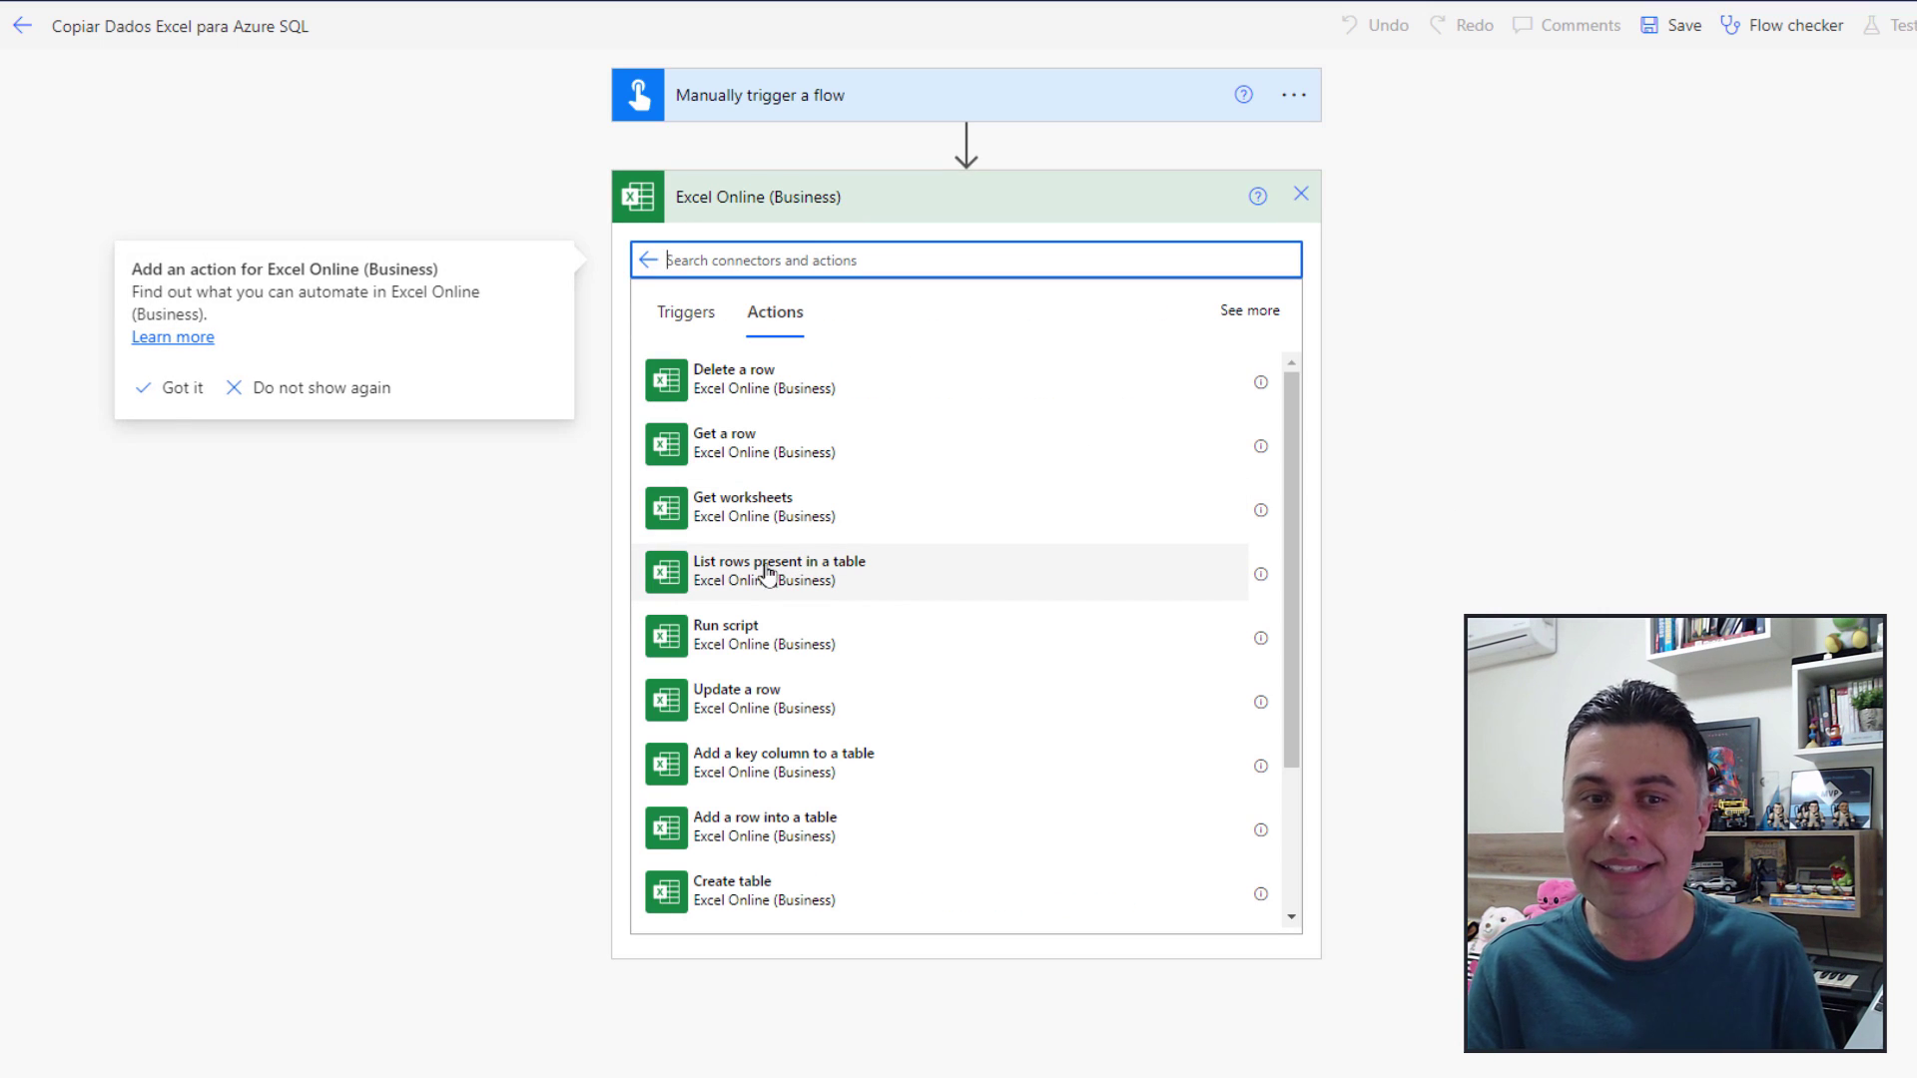
{"action": "left_click", "coordinate": [906, 575]}
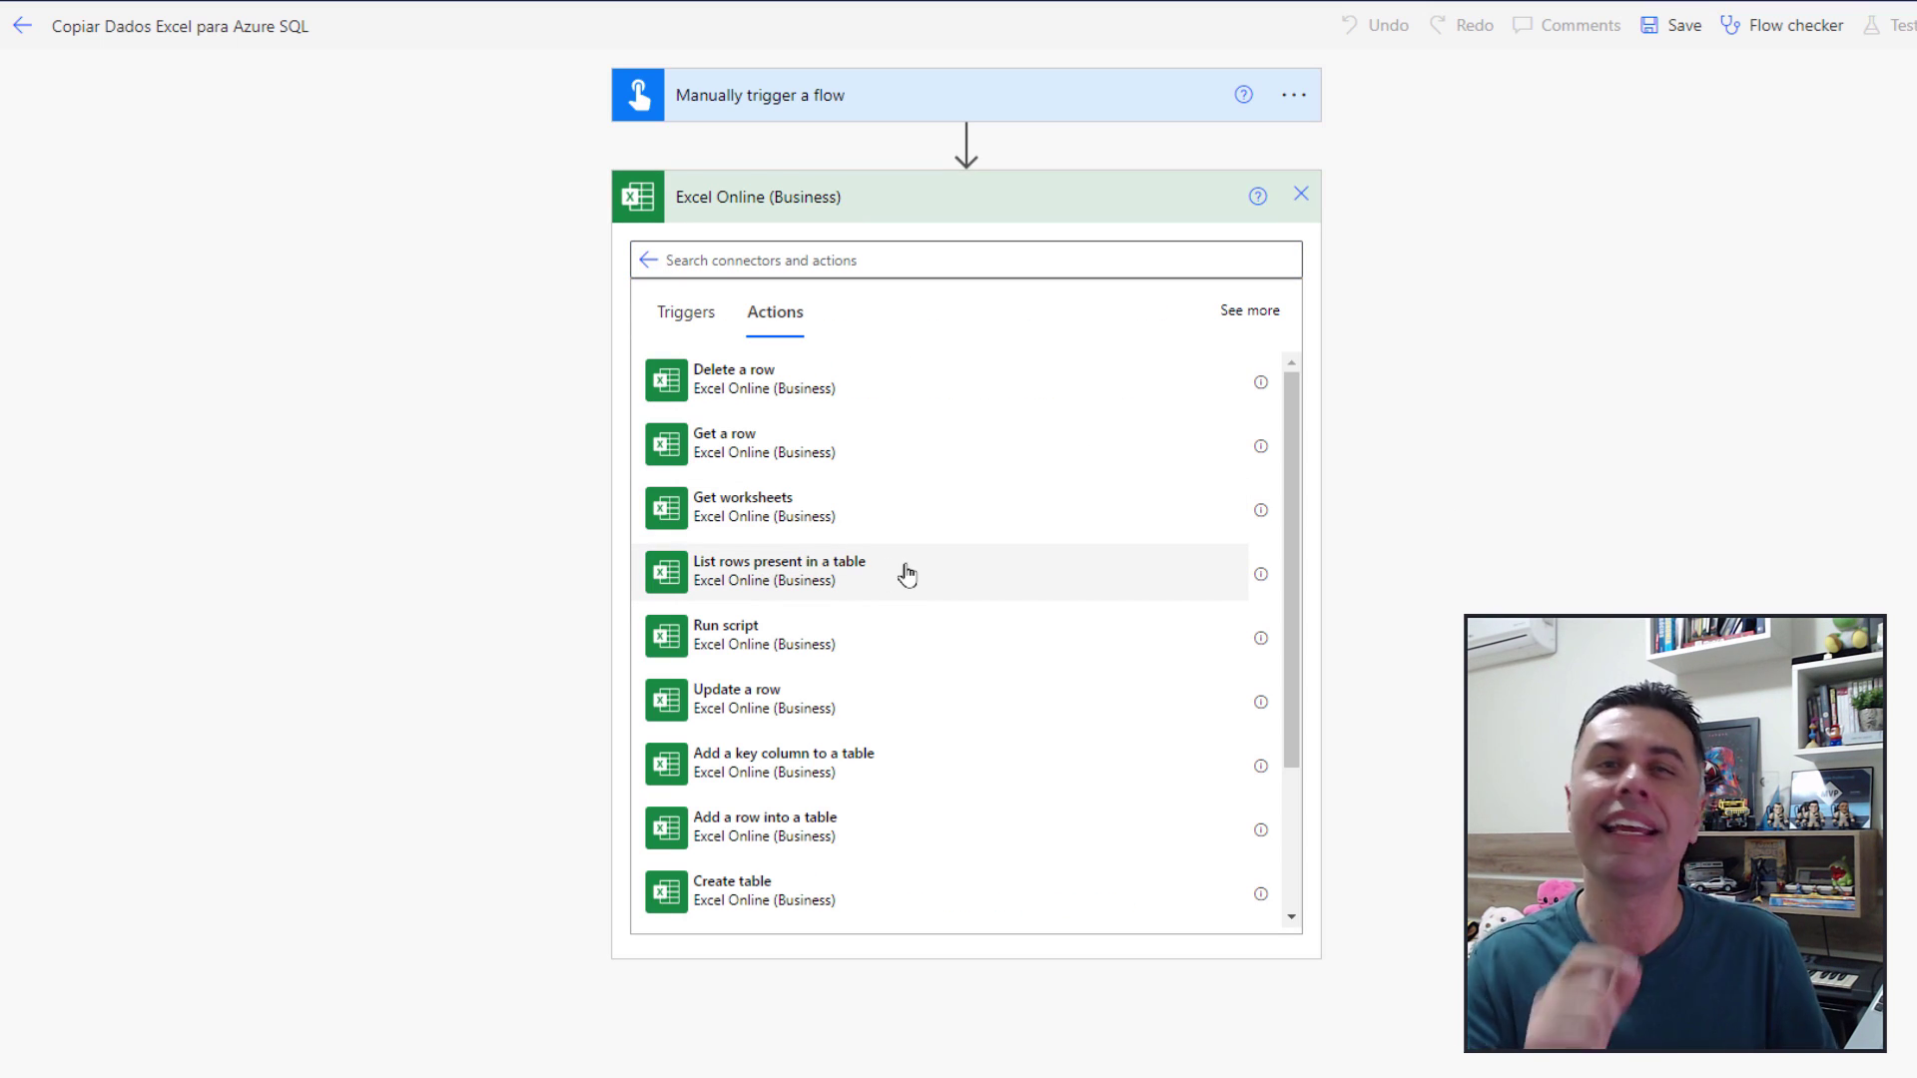
{"action": "left_click", "coordinate": [1107, 586]}
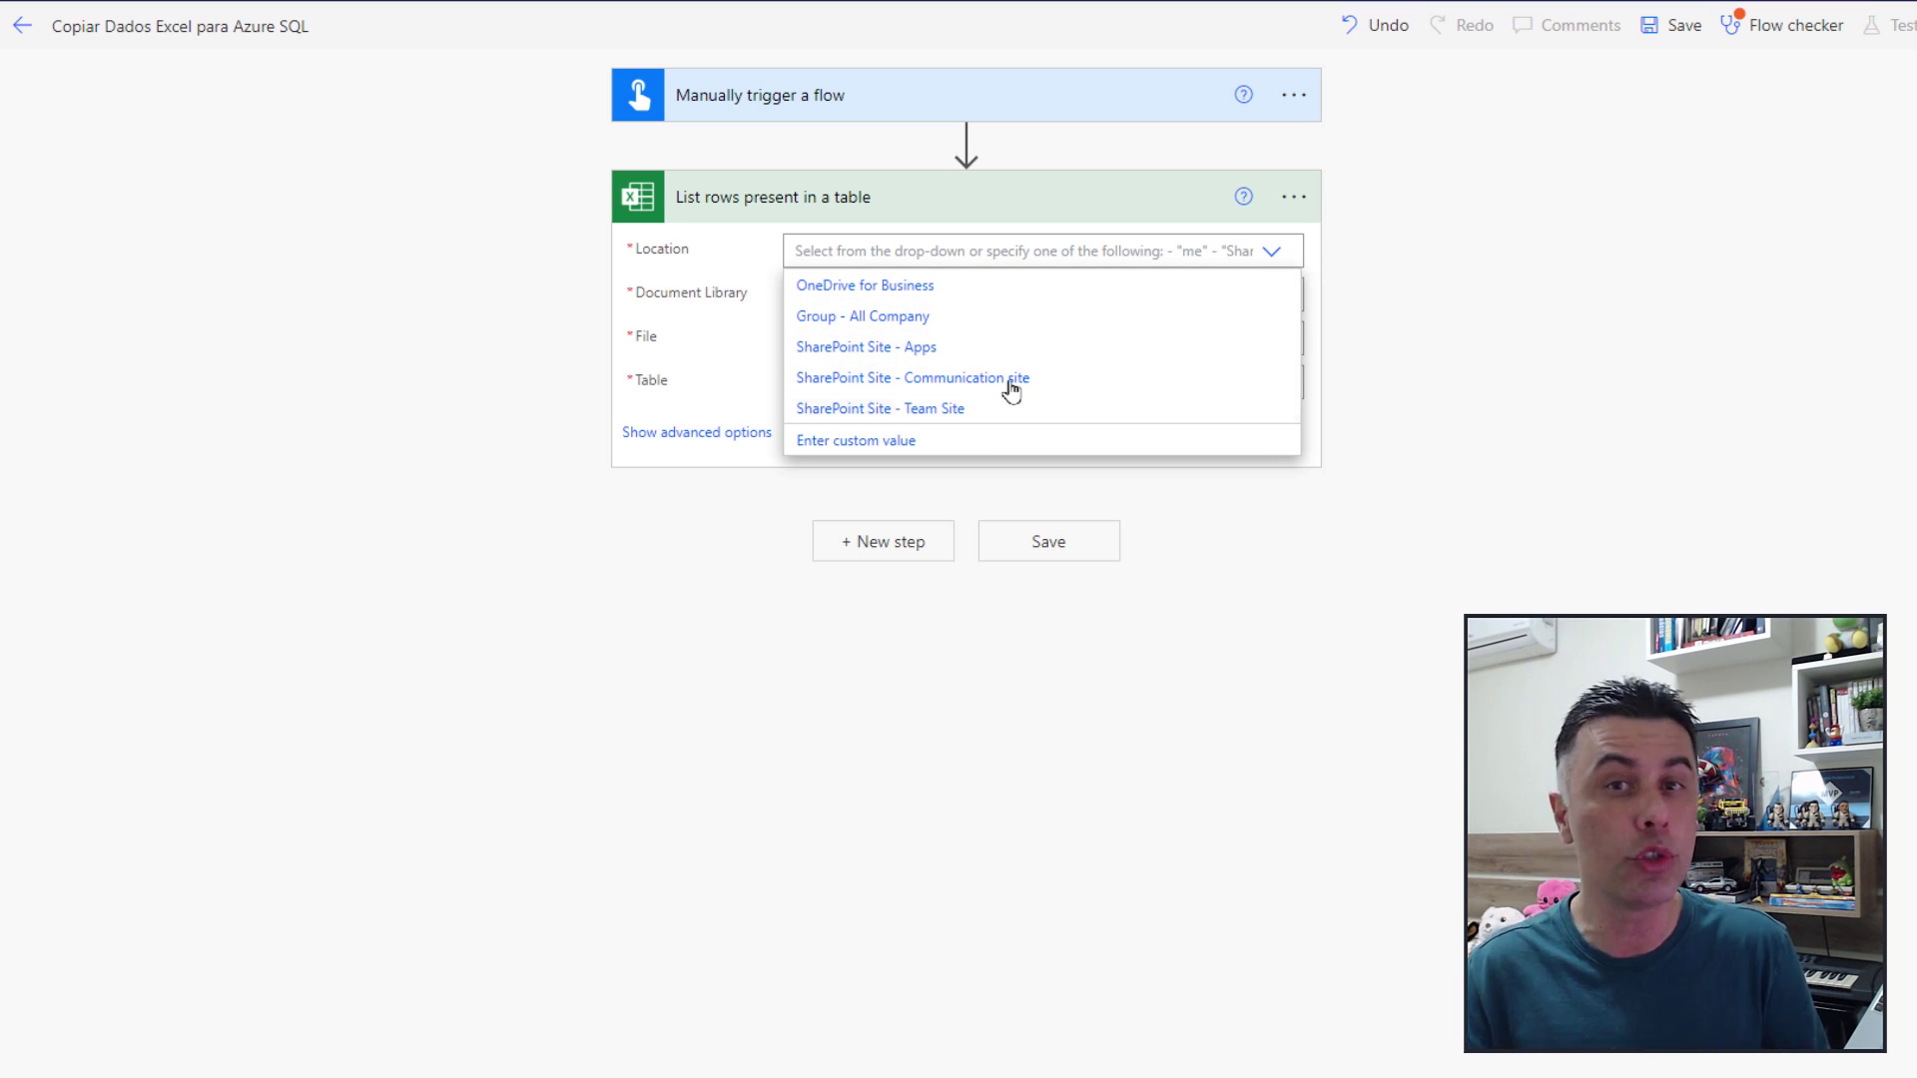
Point the List rows step at OneDrive for Business, the Content workbook and table tblEngagement.
{"action": "left_click", "coordinate": [989, 297]}
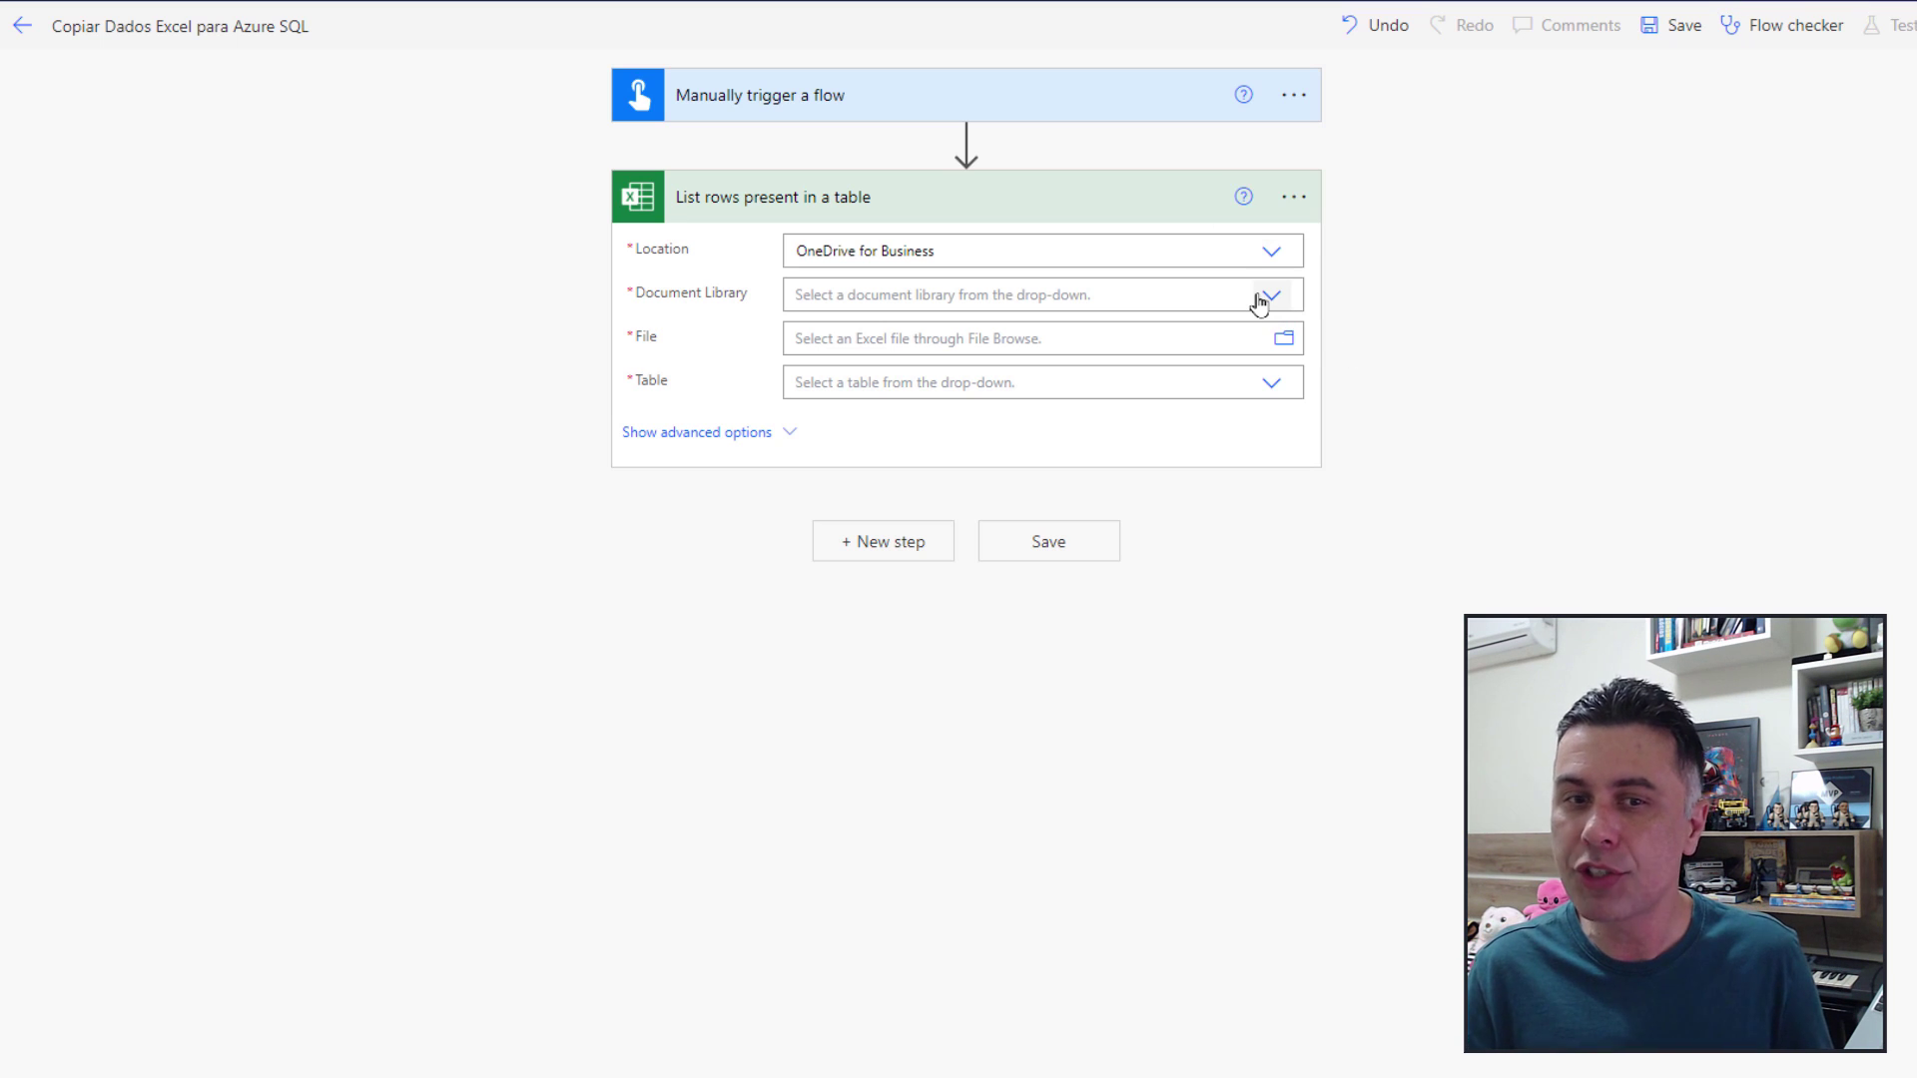
{"action": "left_click", "coordinate": [1268, 296]}
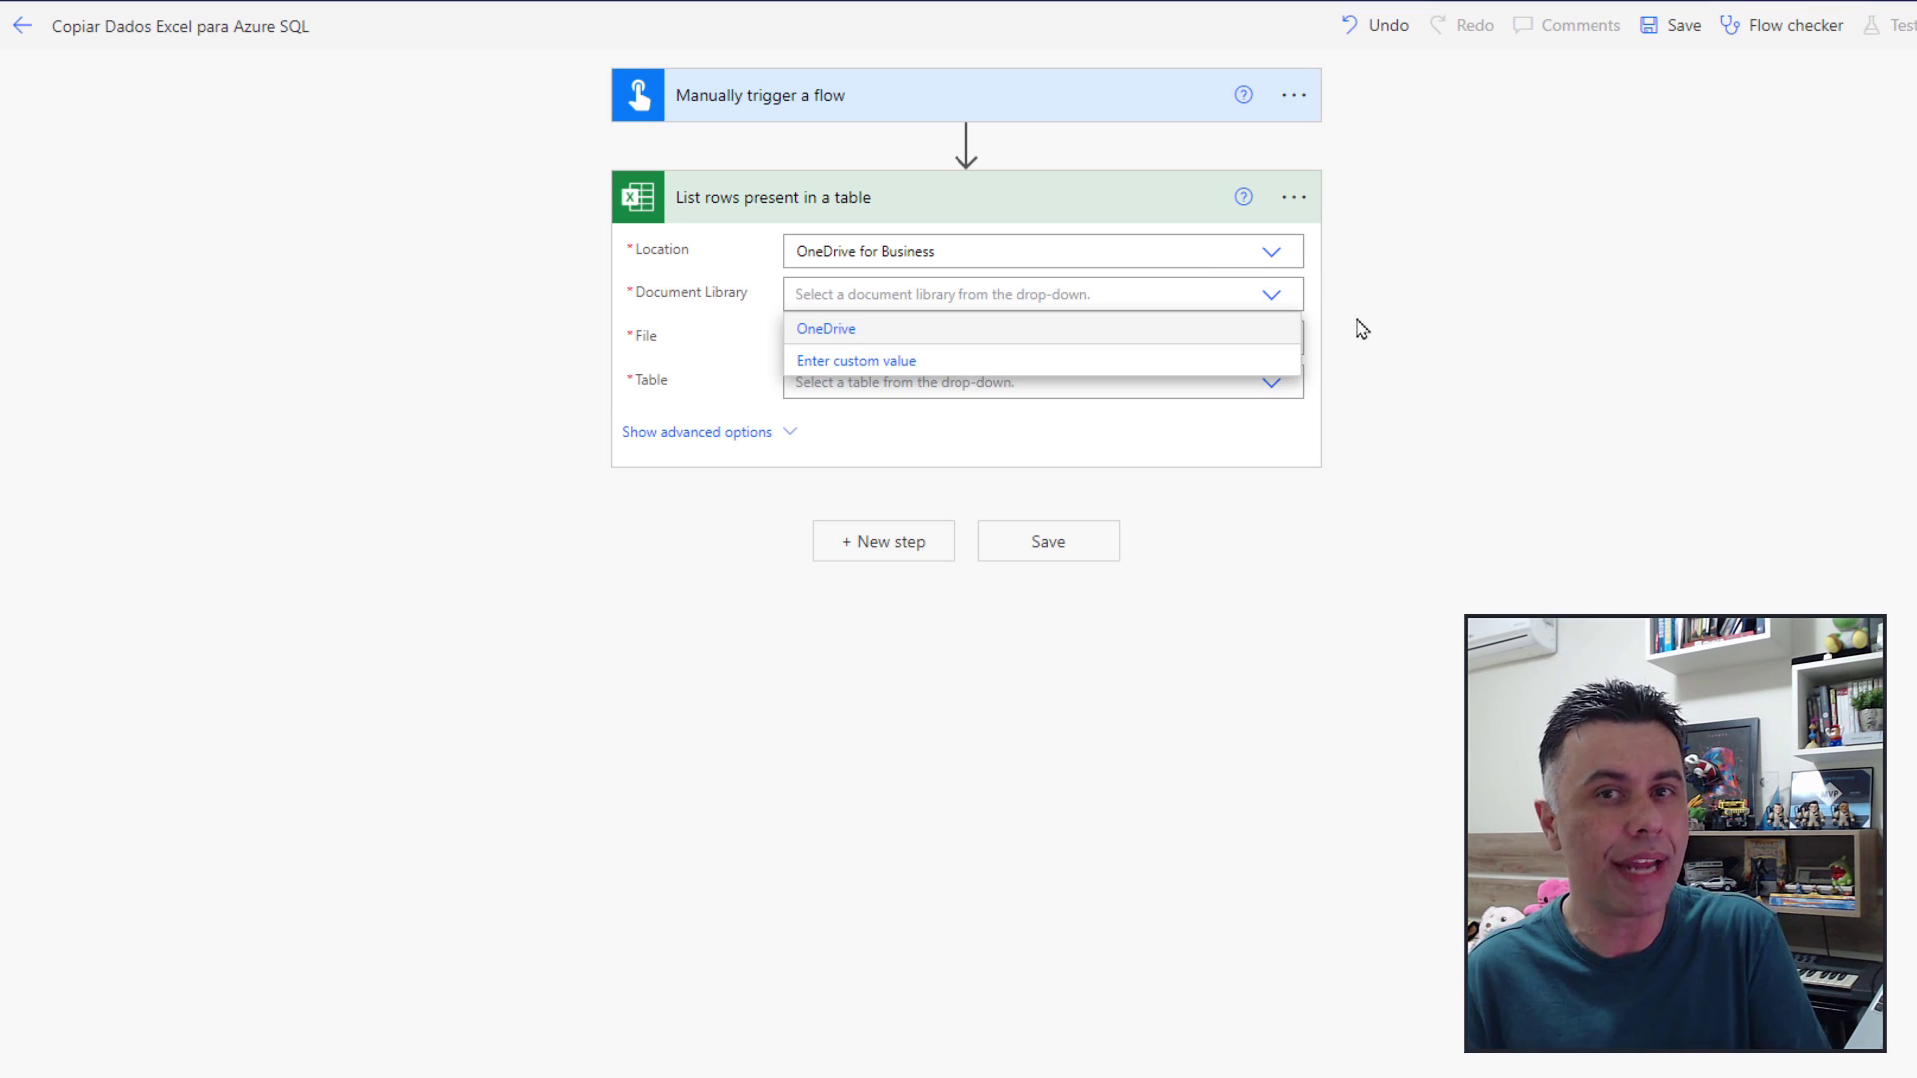
{"action": "left_click", "coordinate": [865, 332]}
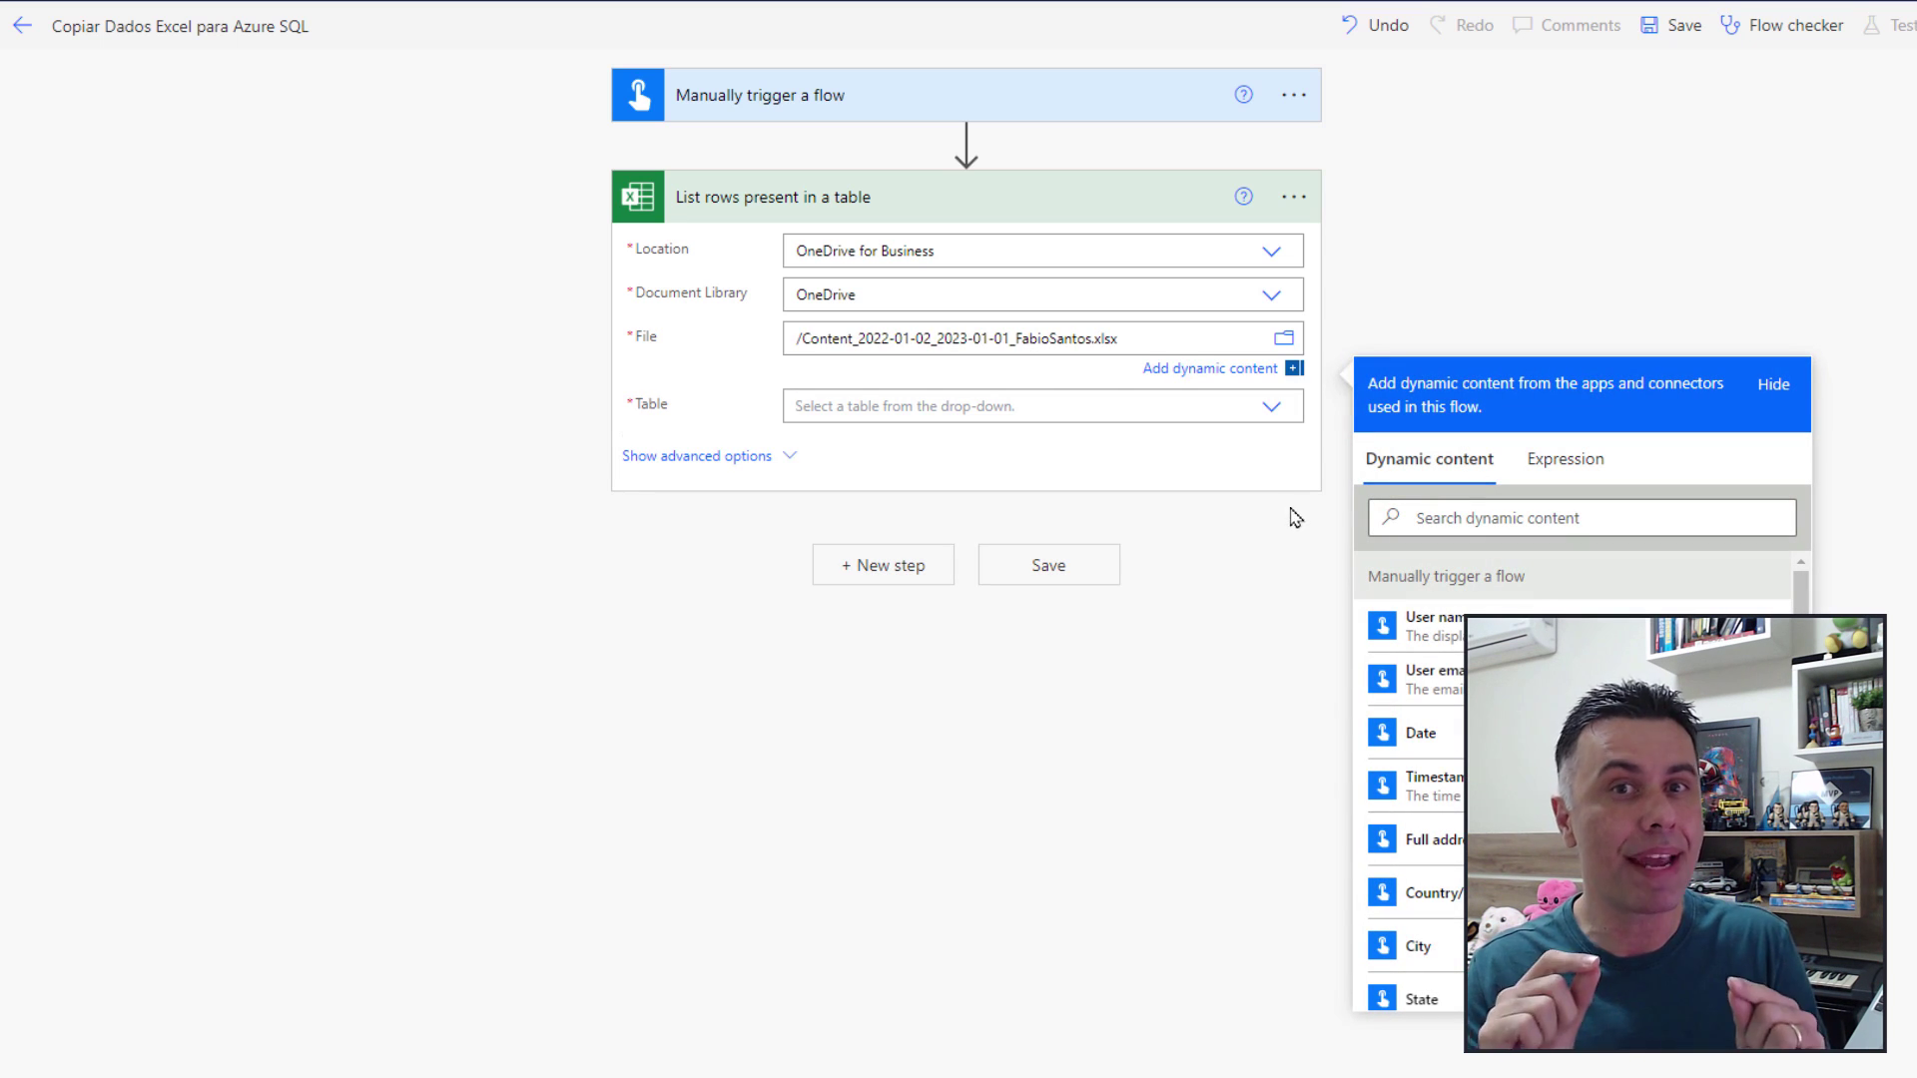
{"action": "left_click", "coordinate": [1272, 411]}
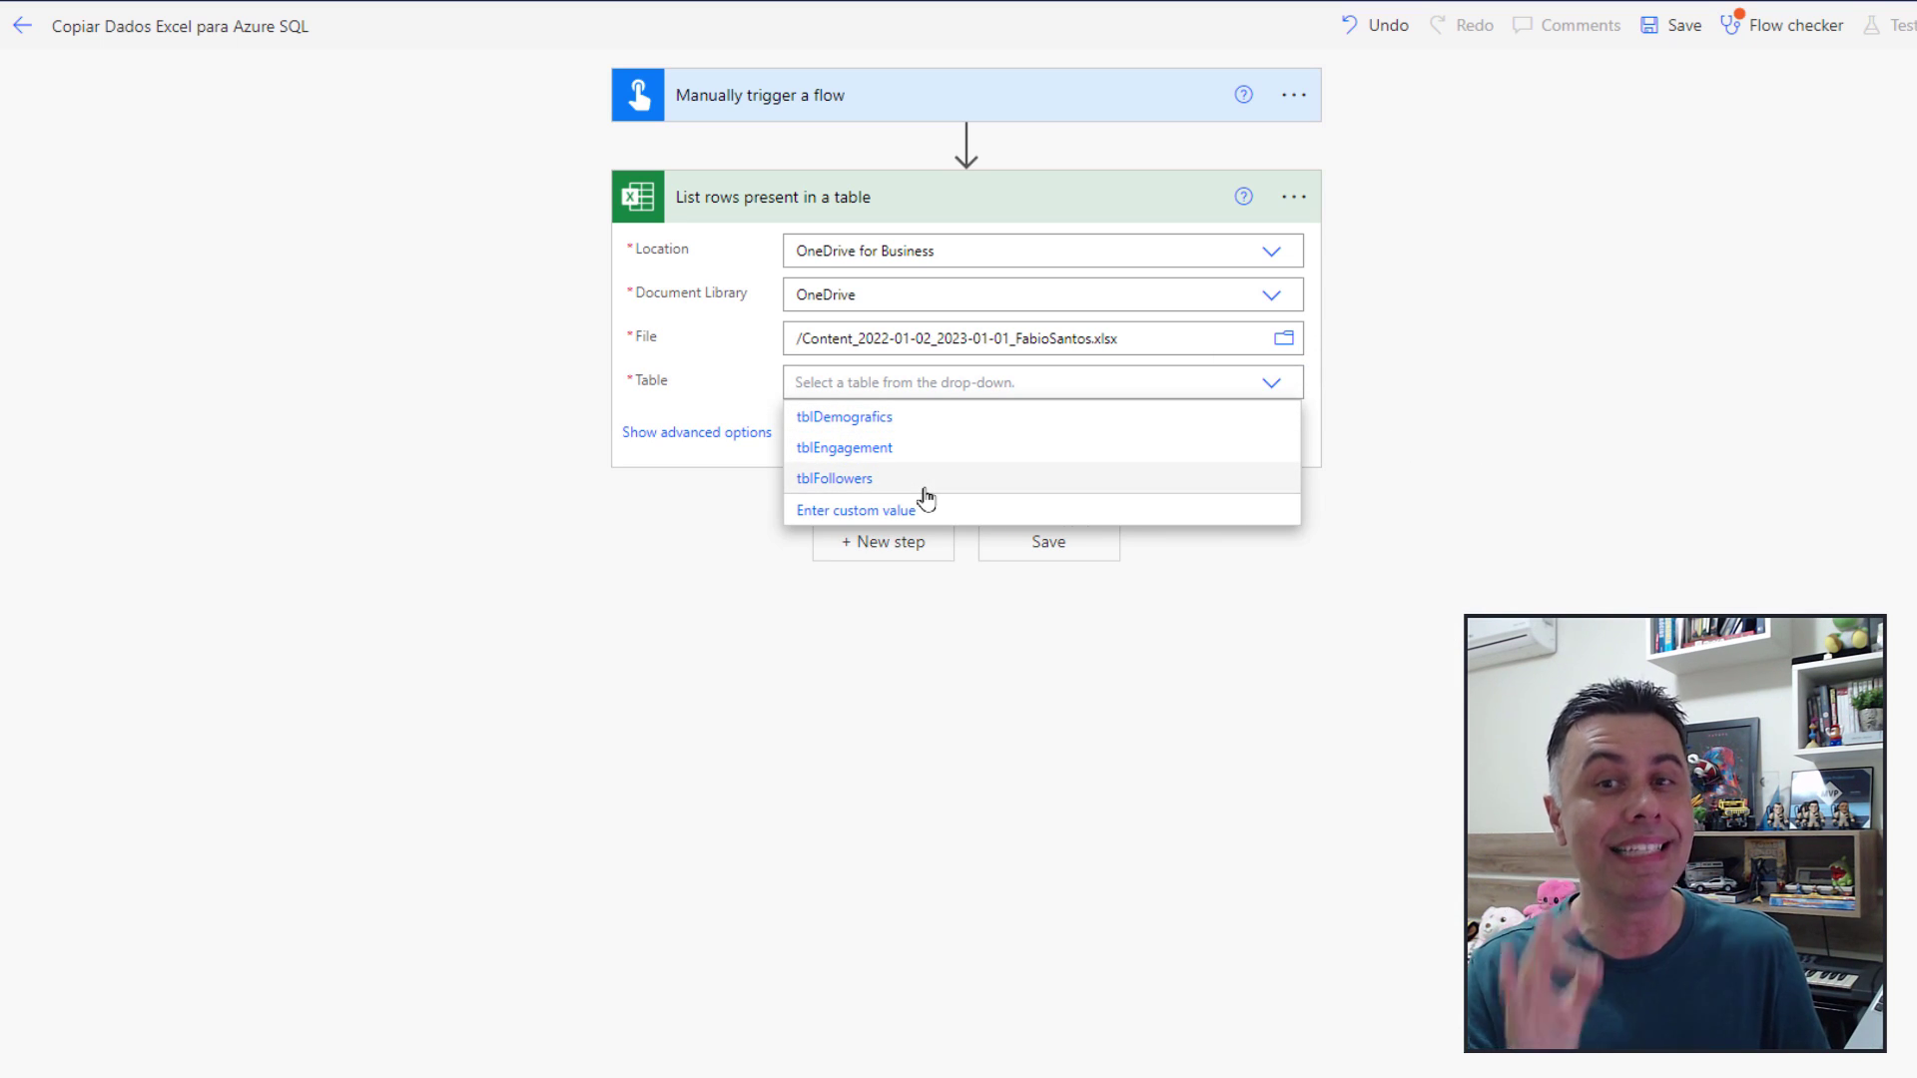
{"action": "left_click", "coordinate": [859, 448]}
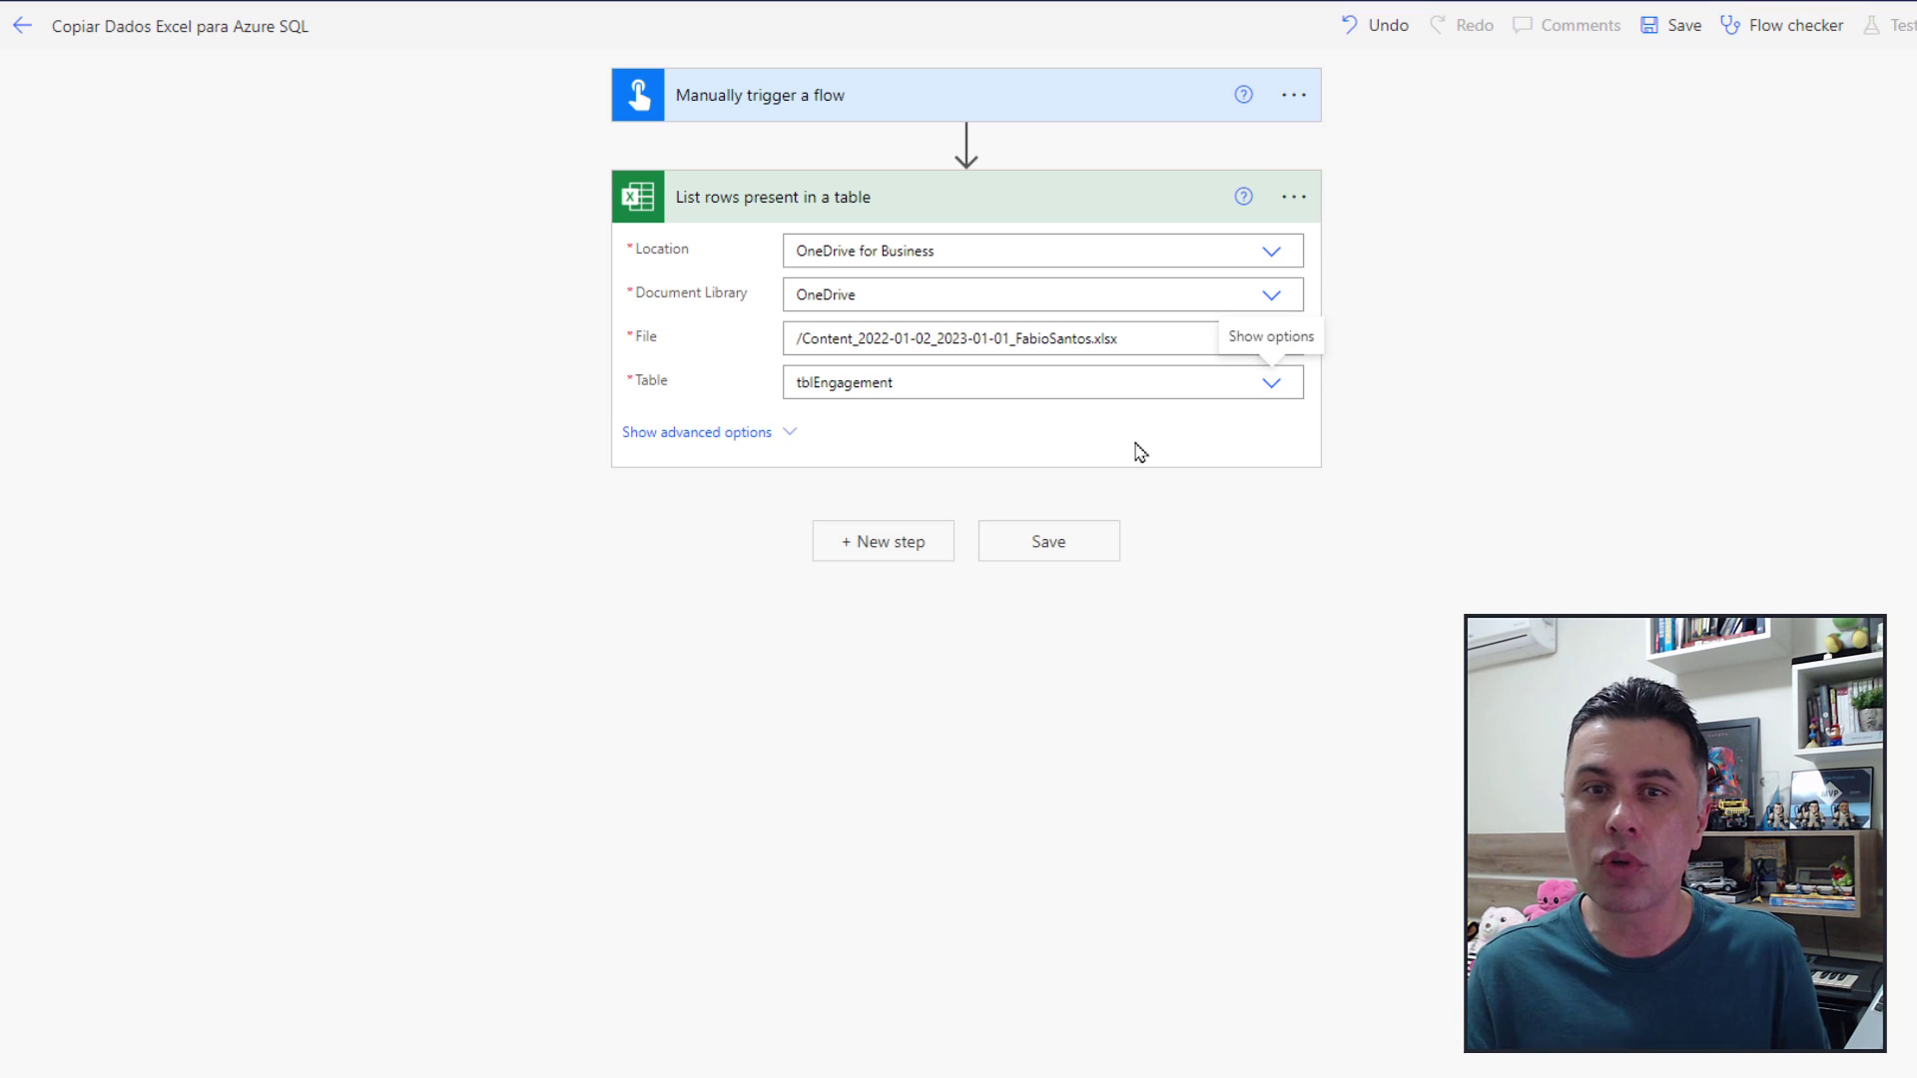
Reveal the step's advanced options, reviewing the Top Count, Skip Count and Select Query fields.
{"action": "left_click", "coordinate": [783, 439]}
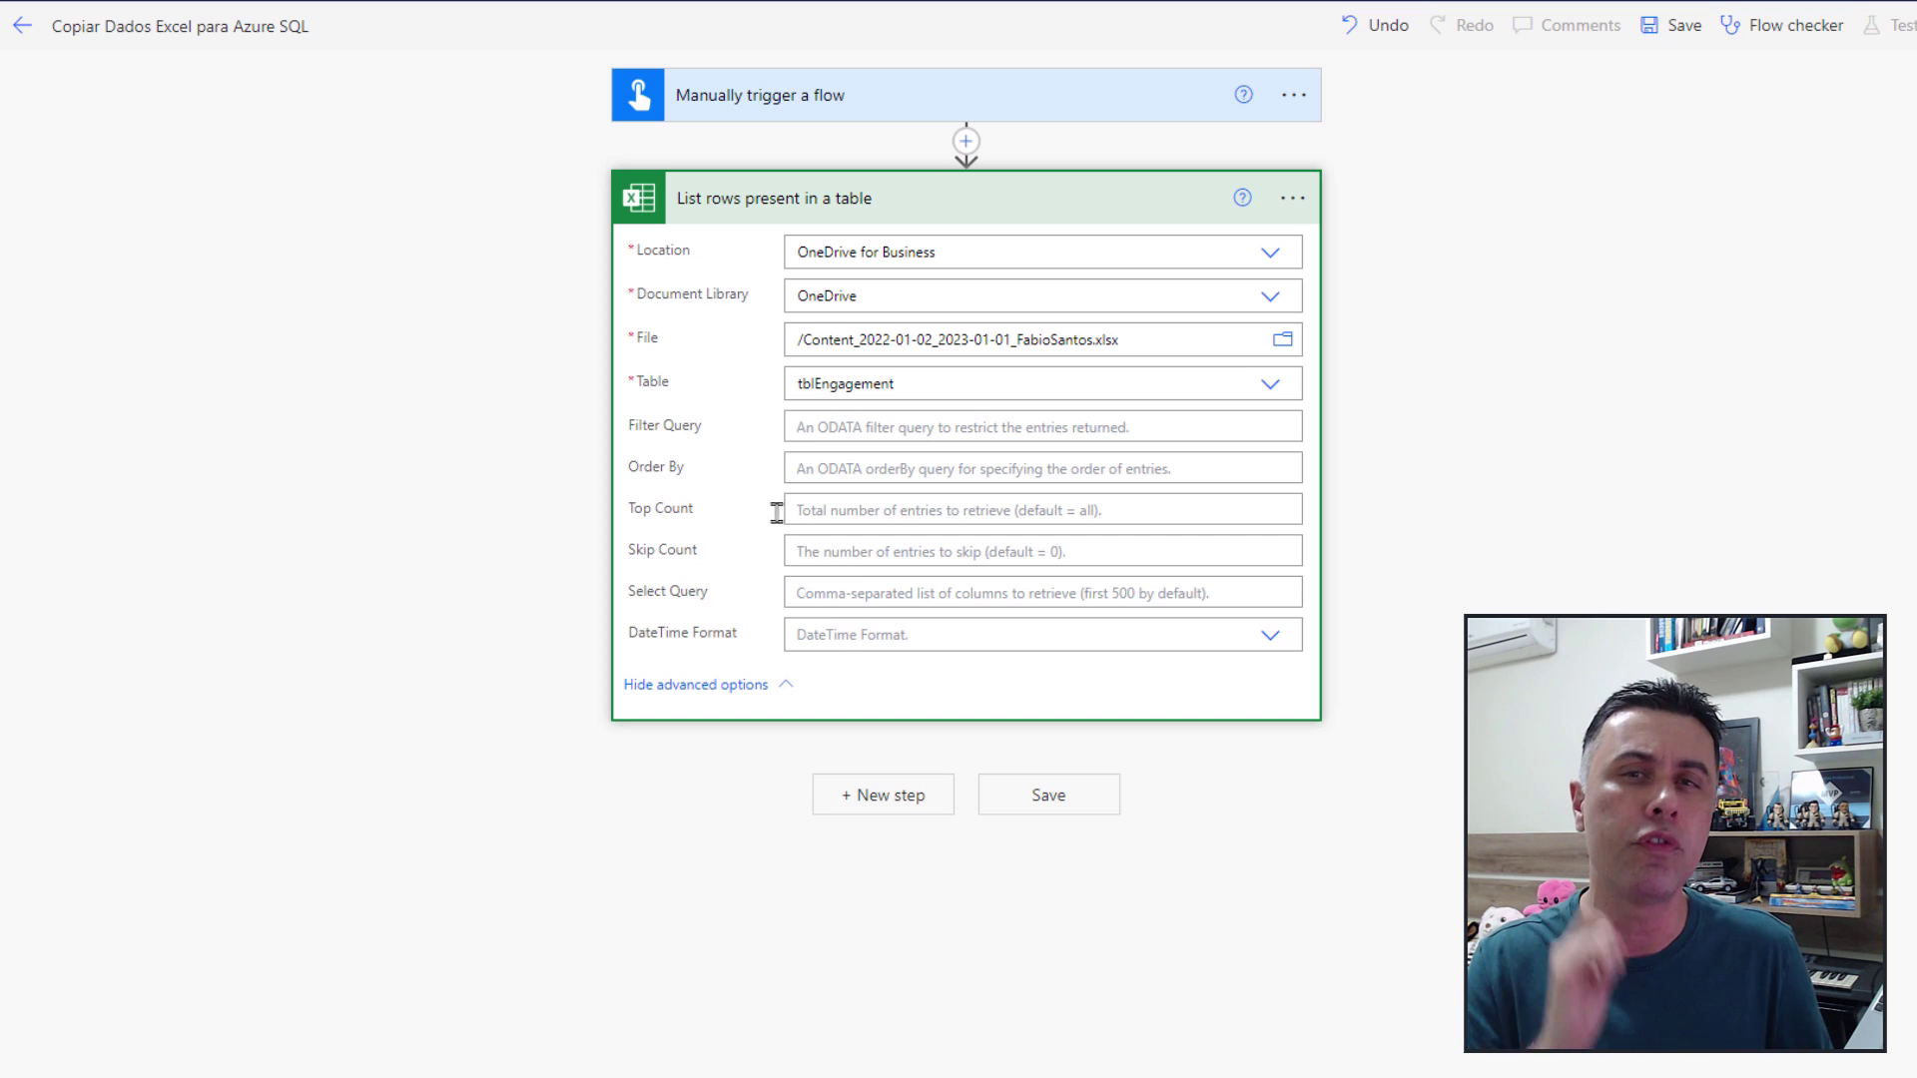
{"action": "left_click", "coordinate": [835, 466]}
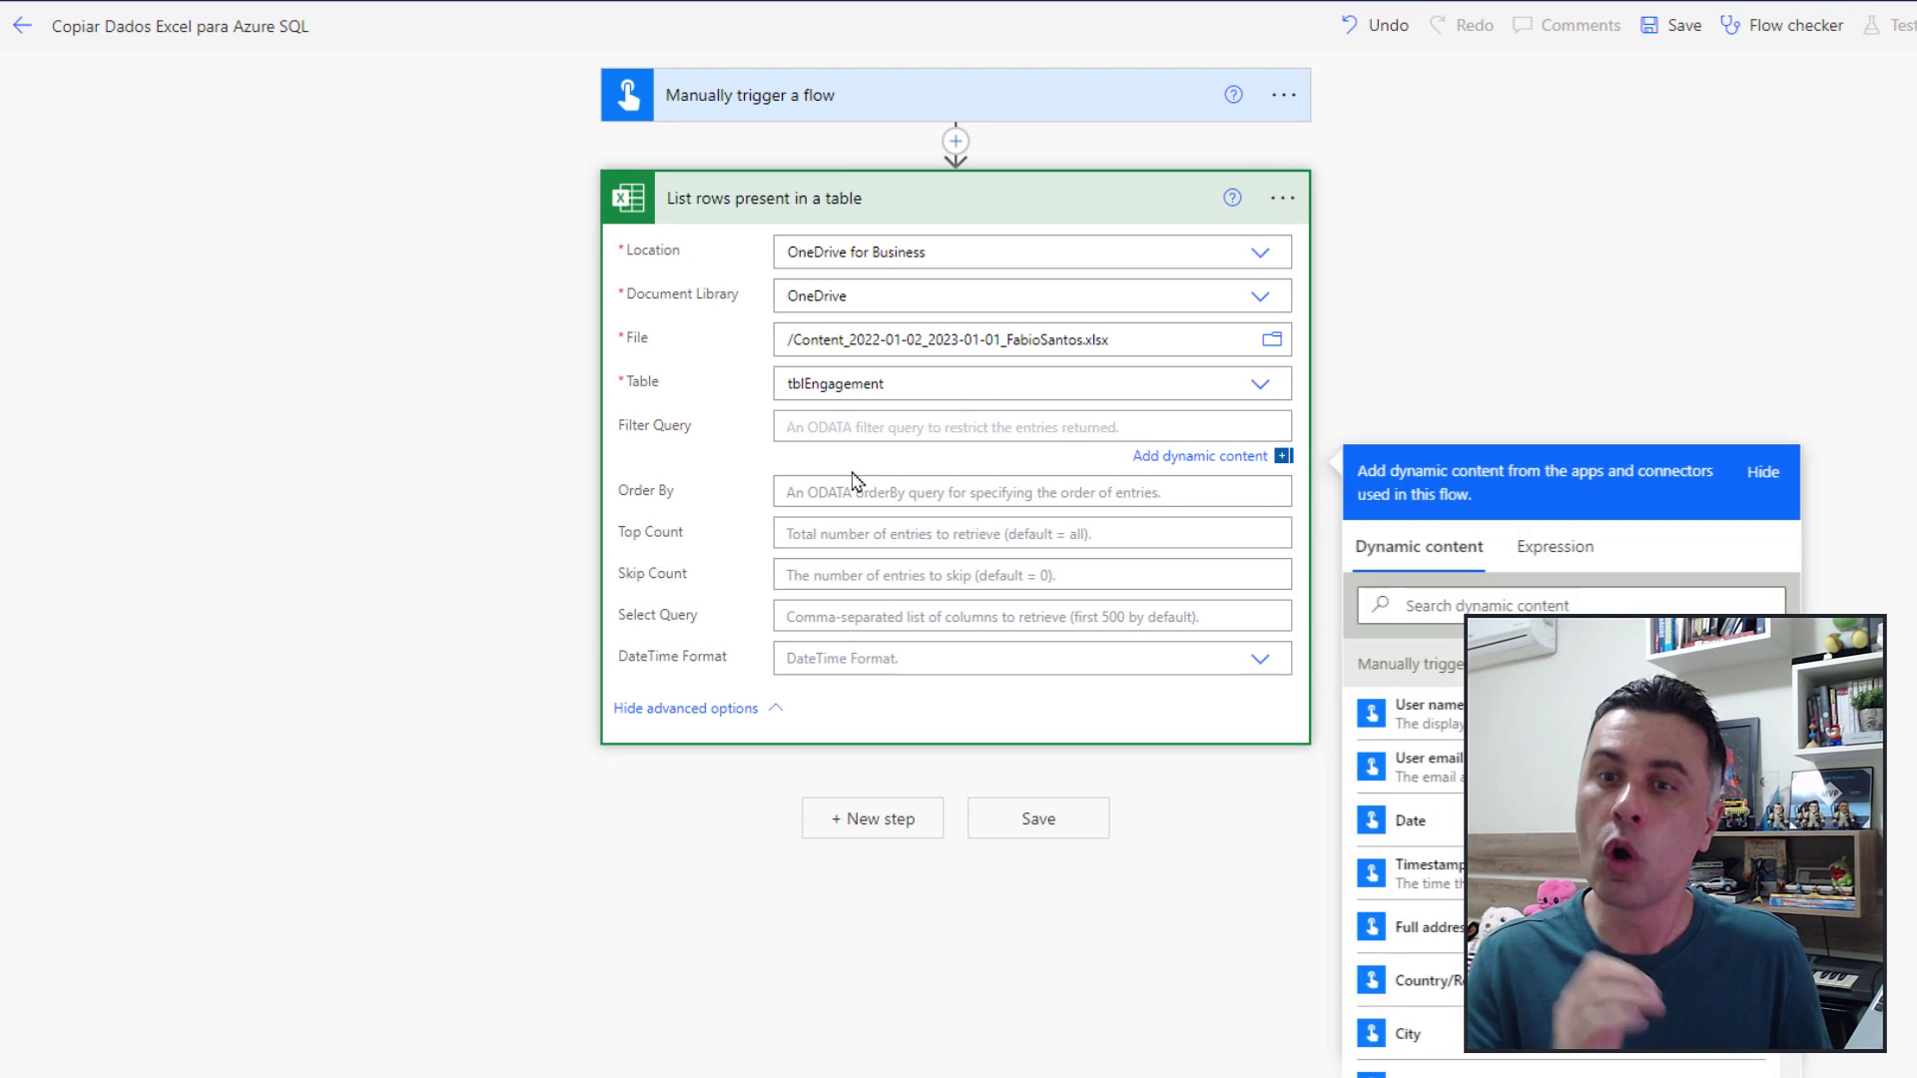
{"action": "left_click", "coordinate": [910, 533]}
{"action": "left_click", "coordinate": [849, 574]}
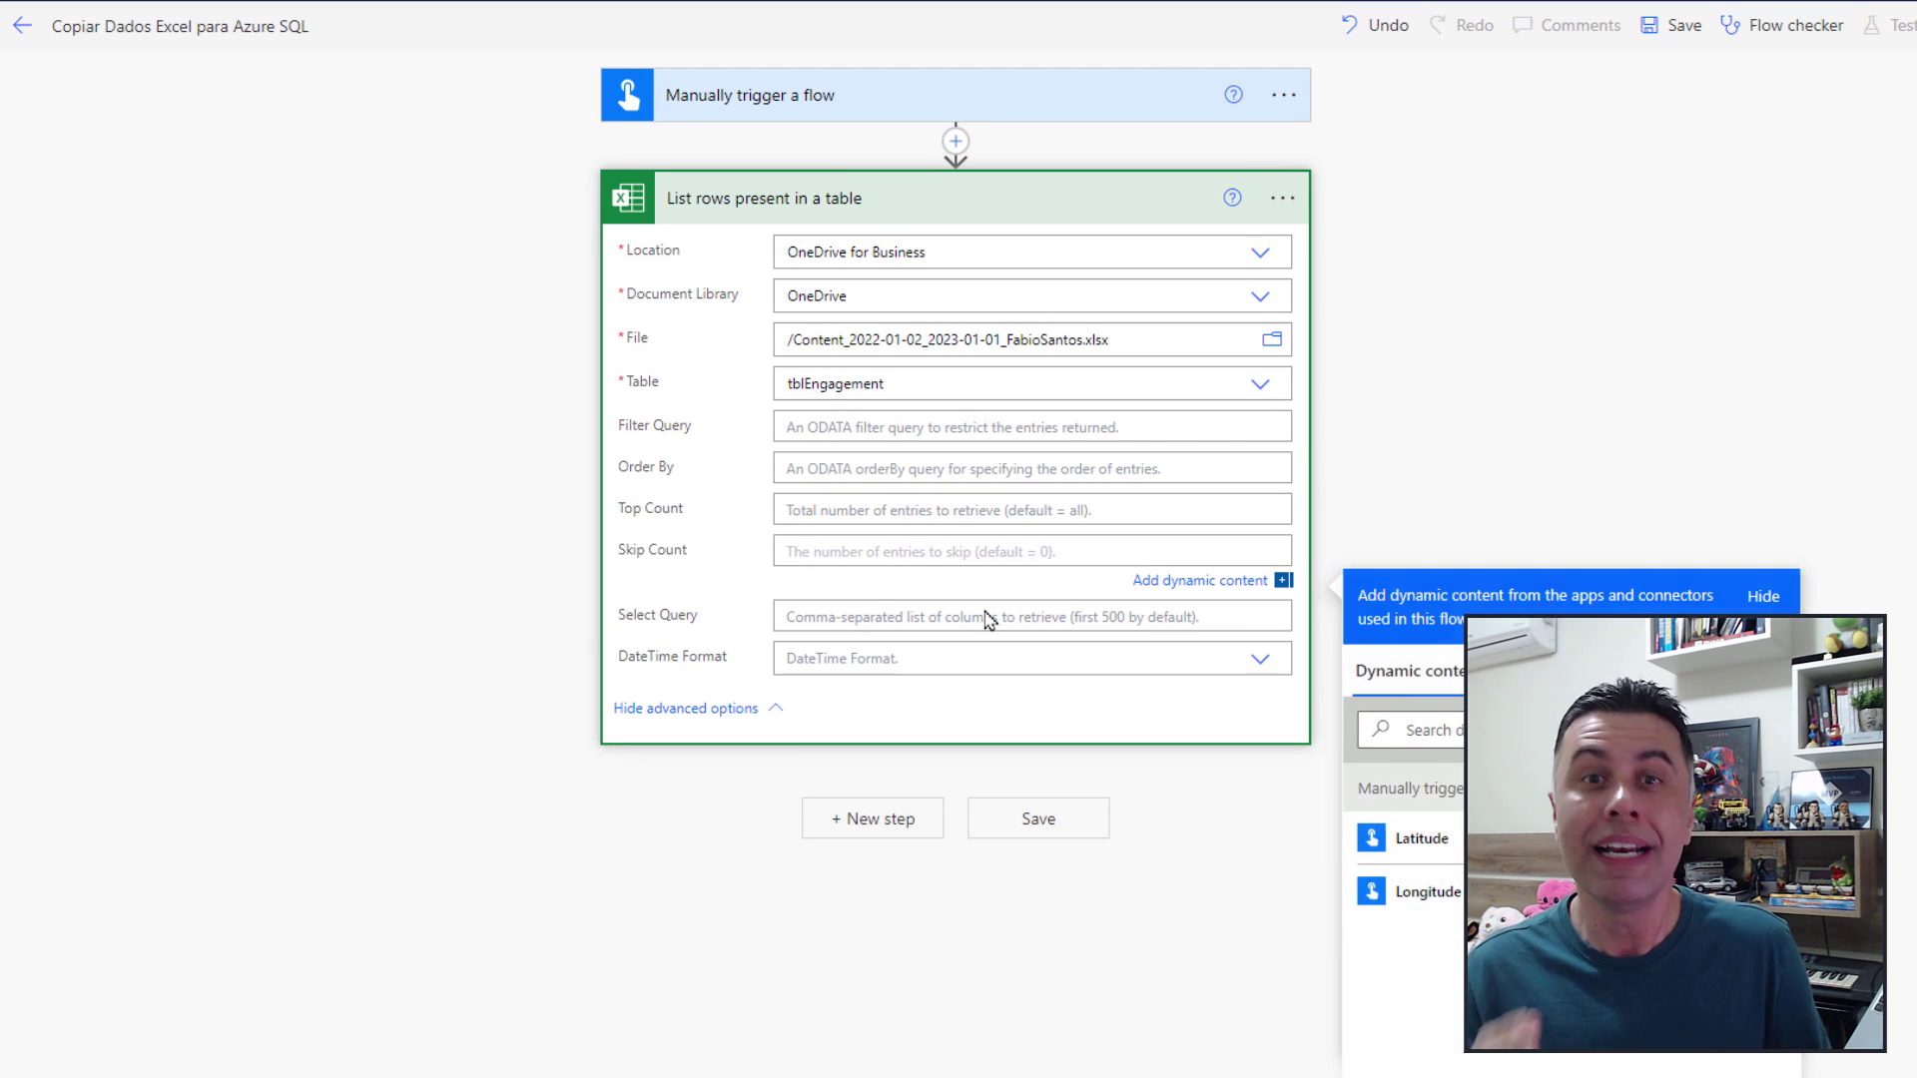
{"action": "left_click", "coordinate": [867, 614]}
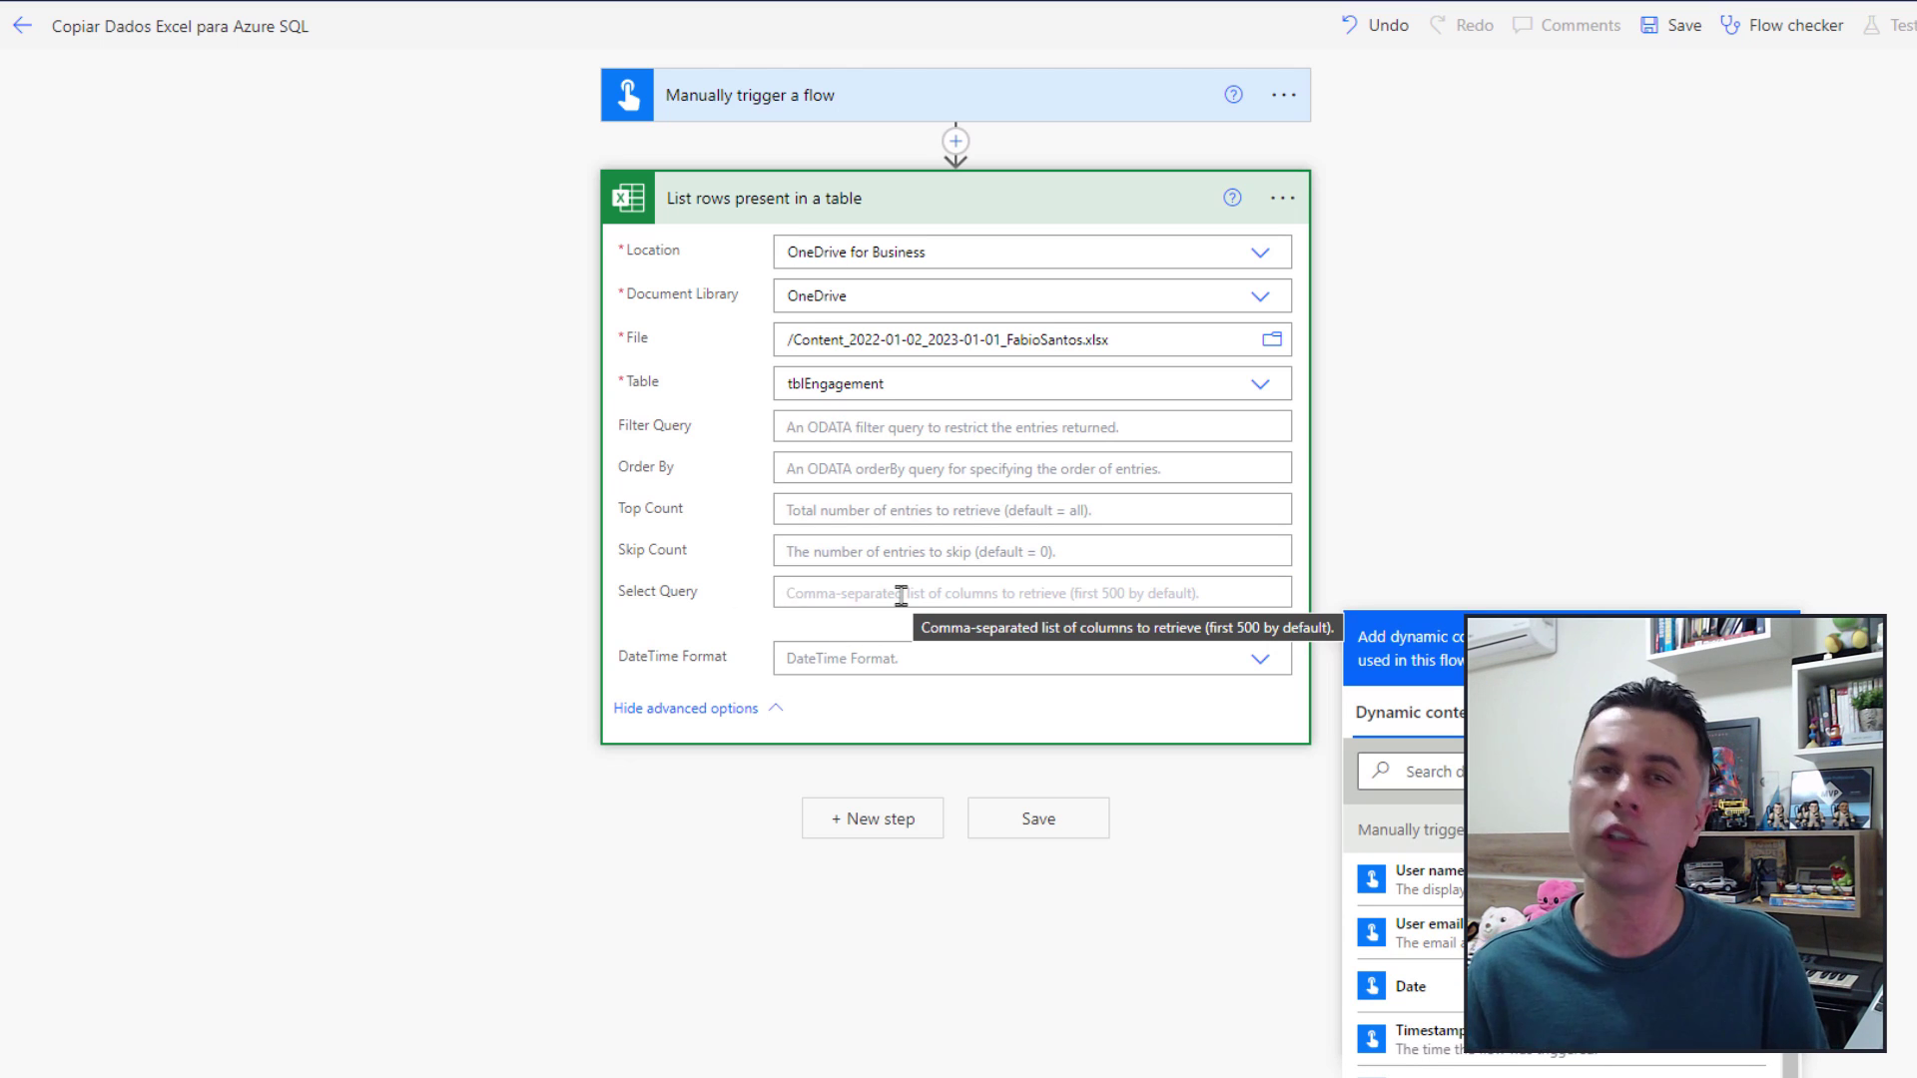
Add a SQL Server 'Execute a SQL query (V2)' action as the flow's third step.
{"action": "left_click", "coordinate": [1018, 799]}
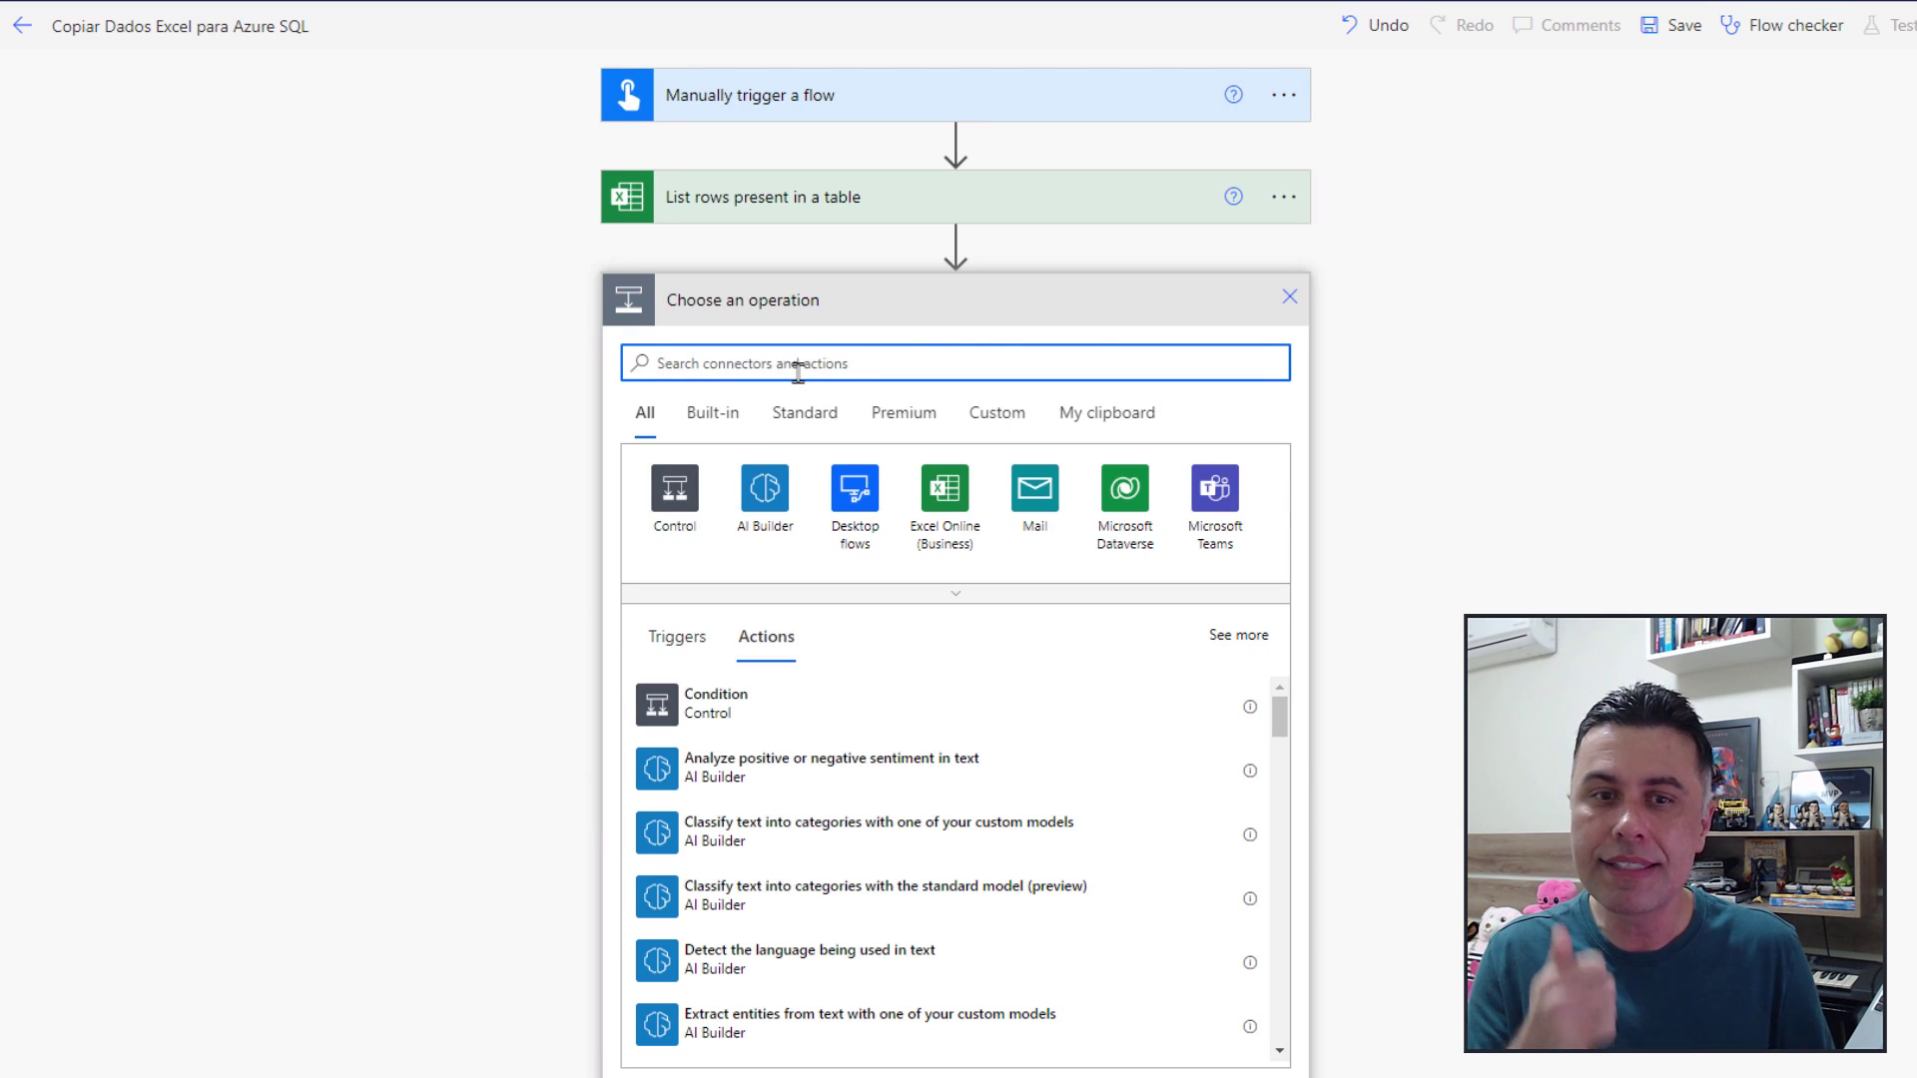
{"action": "type", "text": "SQL Serv"}
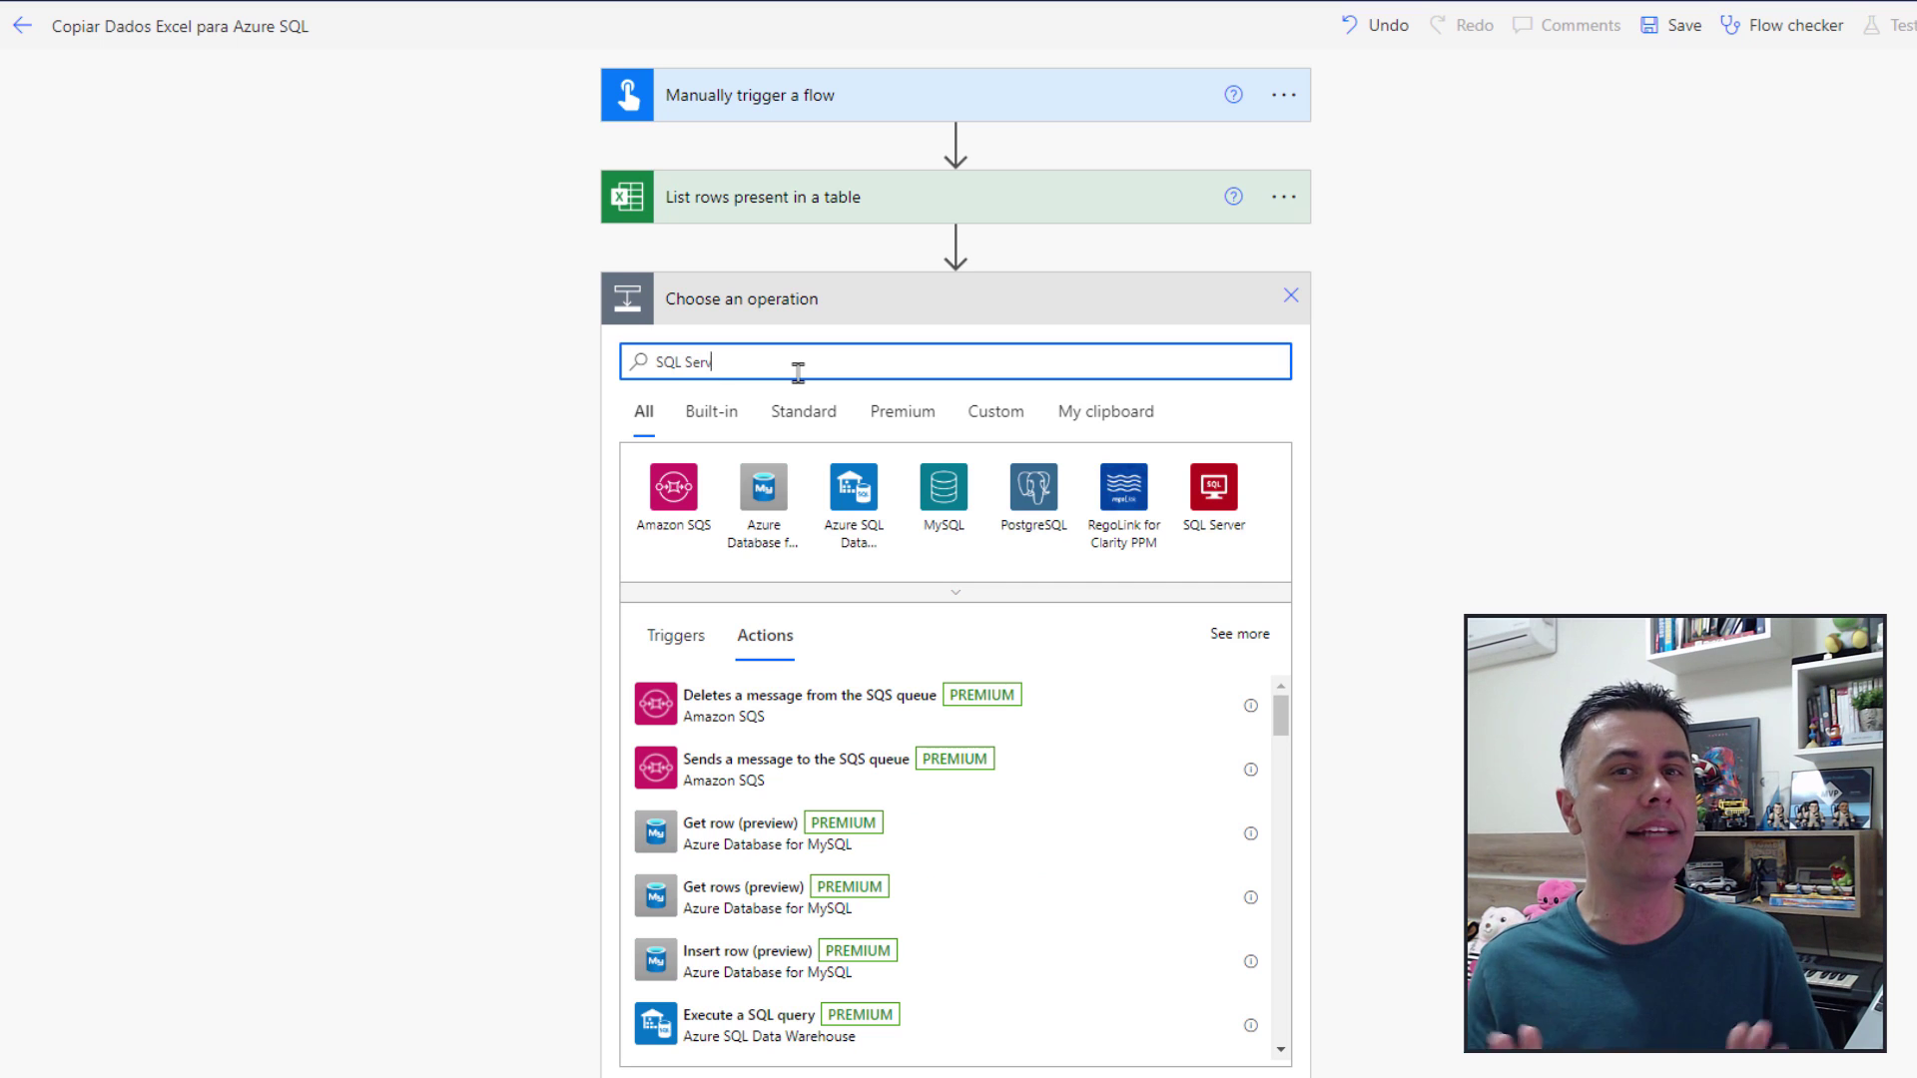
{"action": "type", "text": "er"}
{"action": "left_click", "coordinate": [939, 591]}
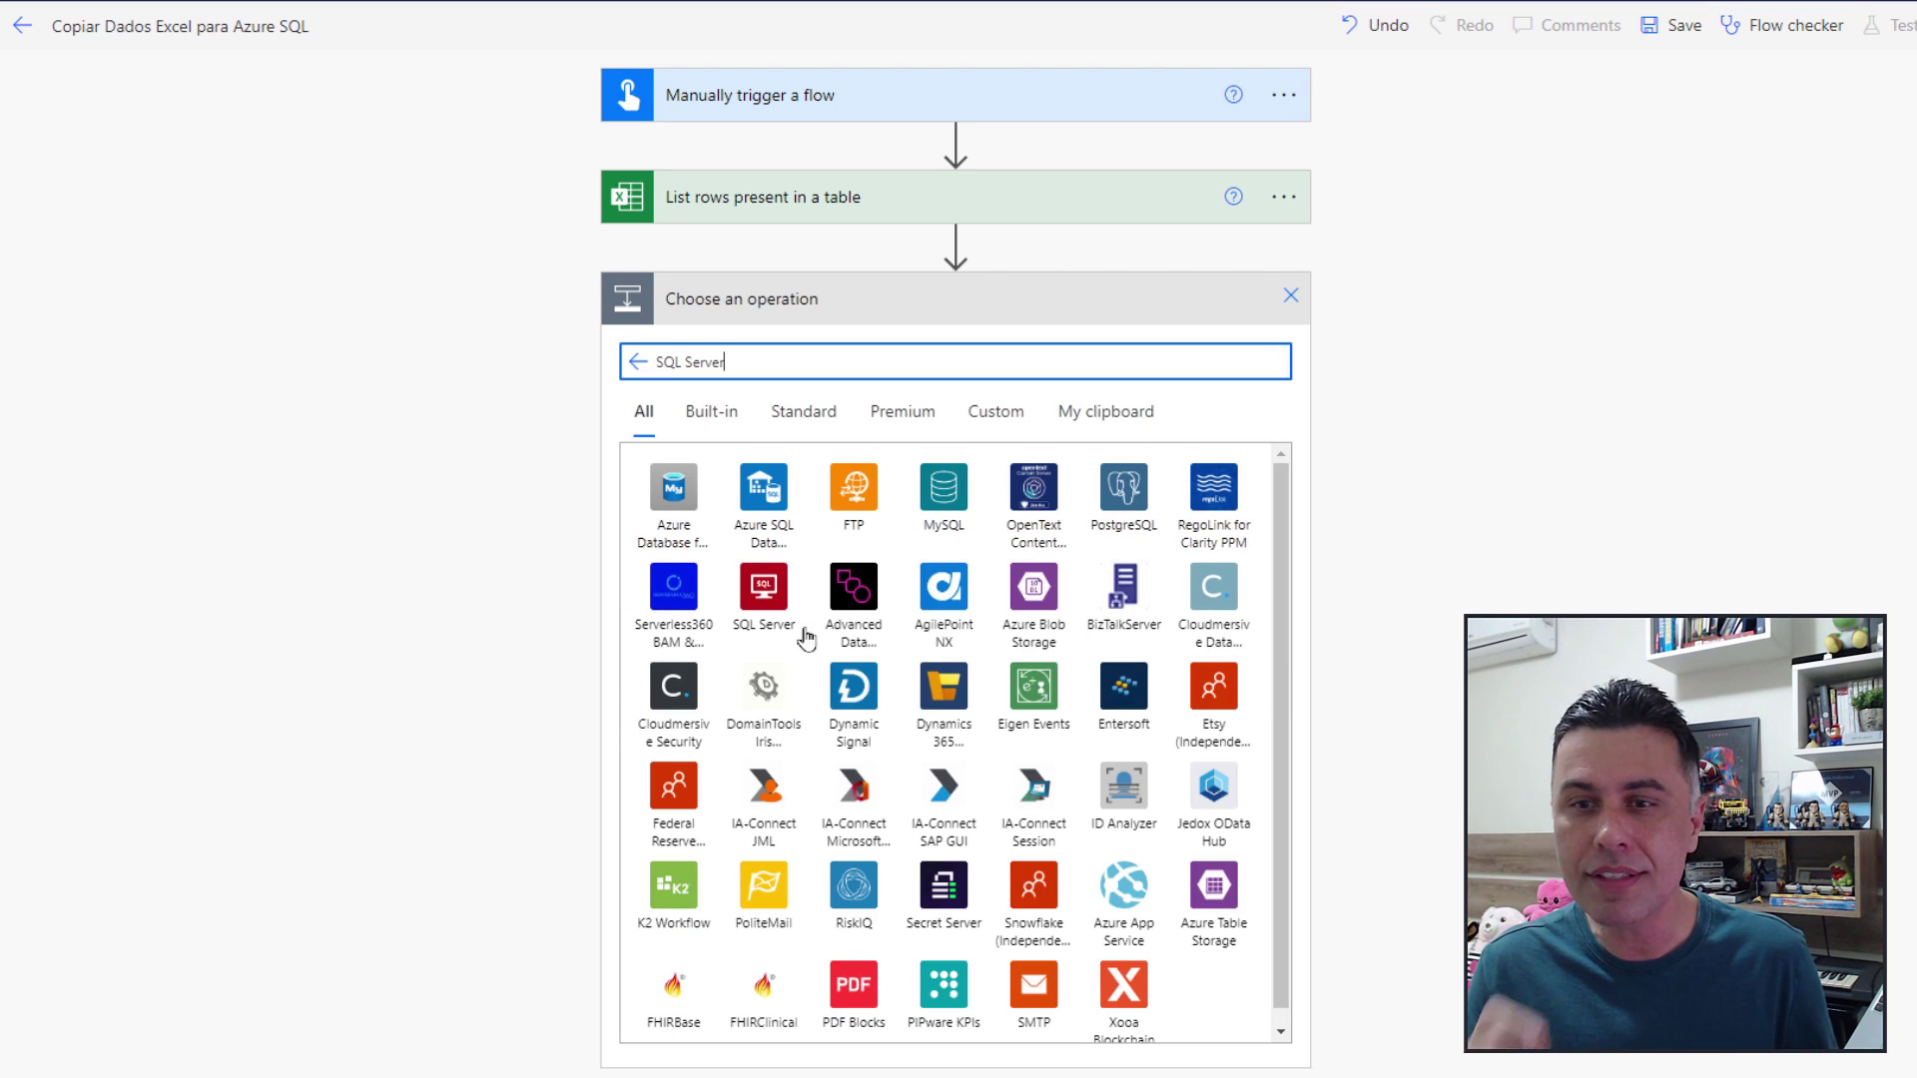
{"action": "left_click", "coordinate": [799, 629]}
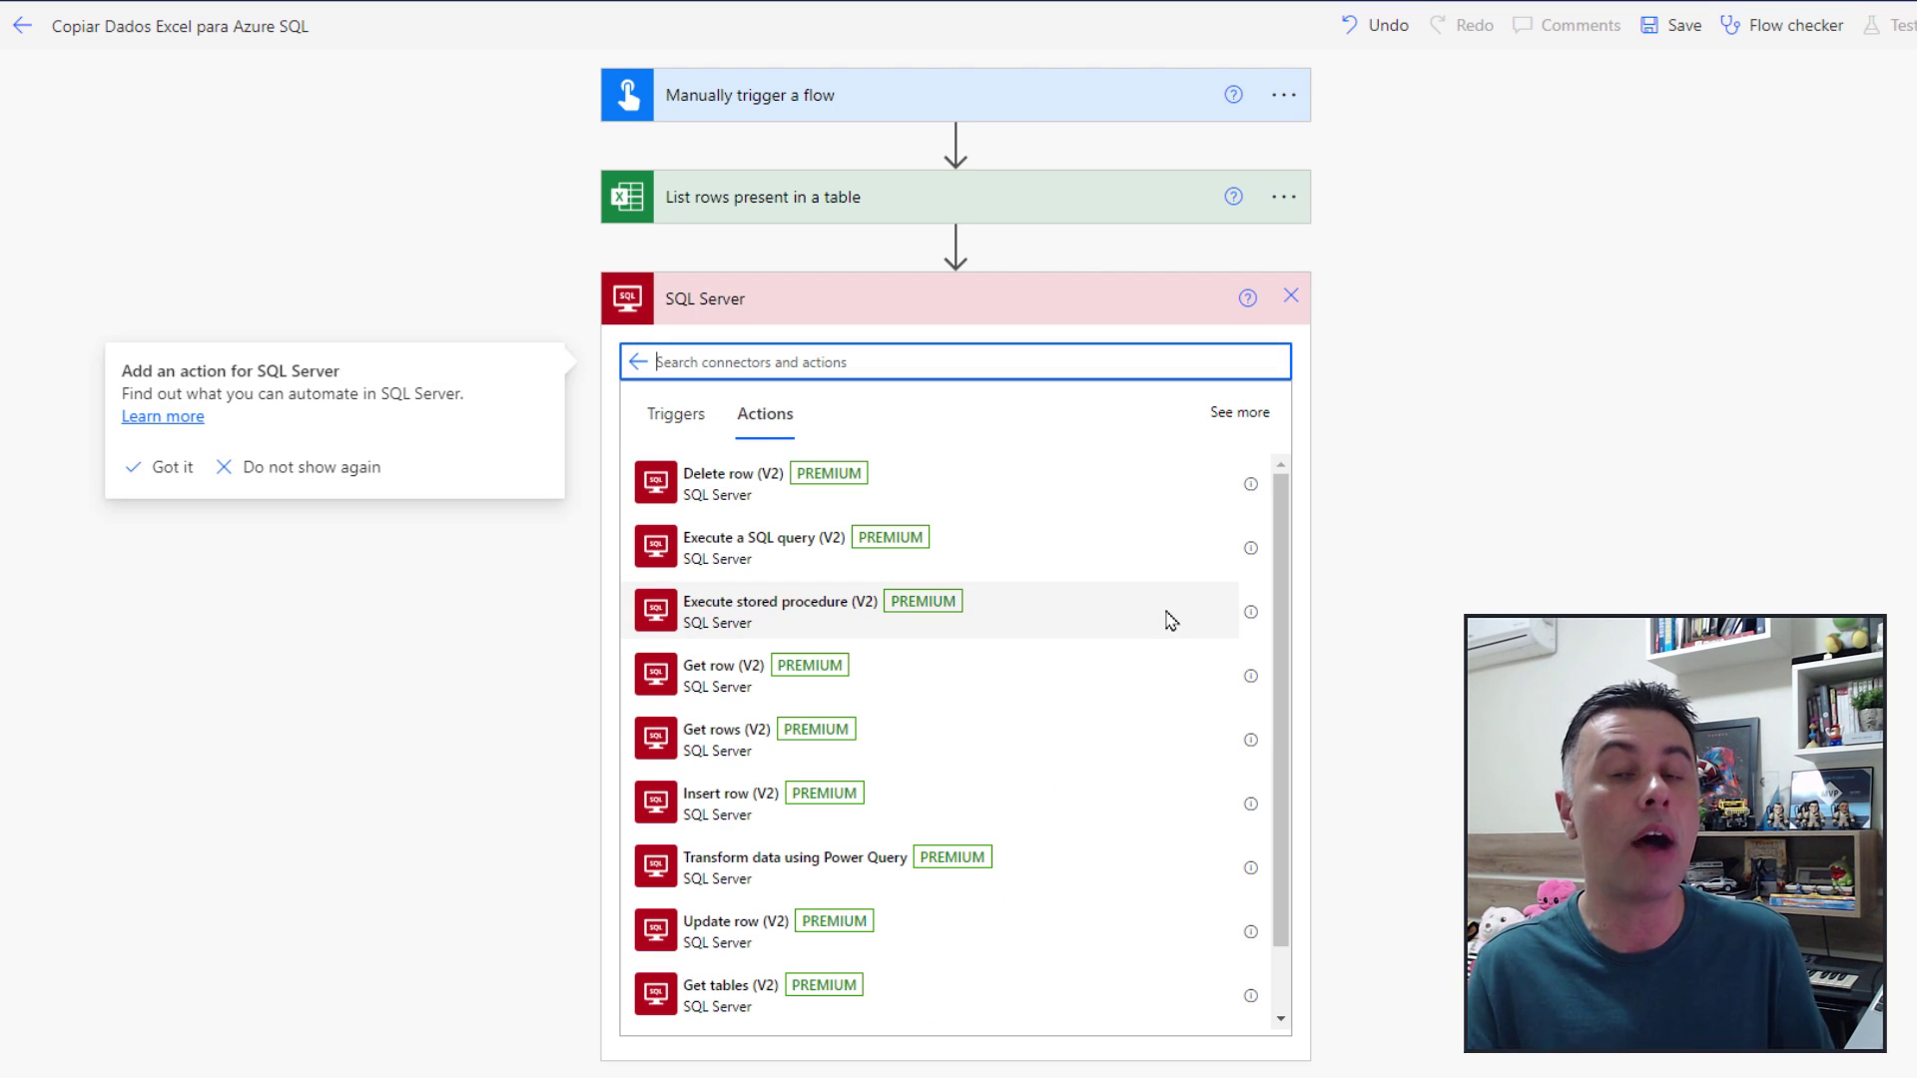
{"action": "left_click", "coordinate": [1244, 560]}
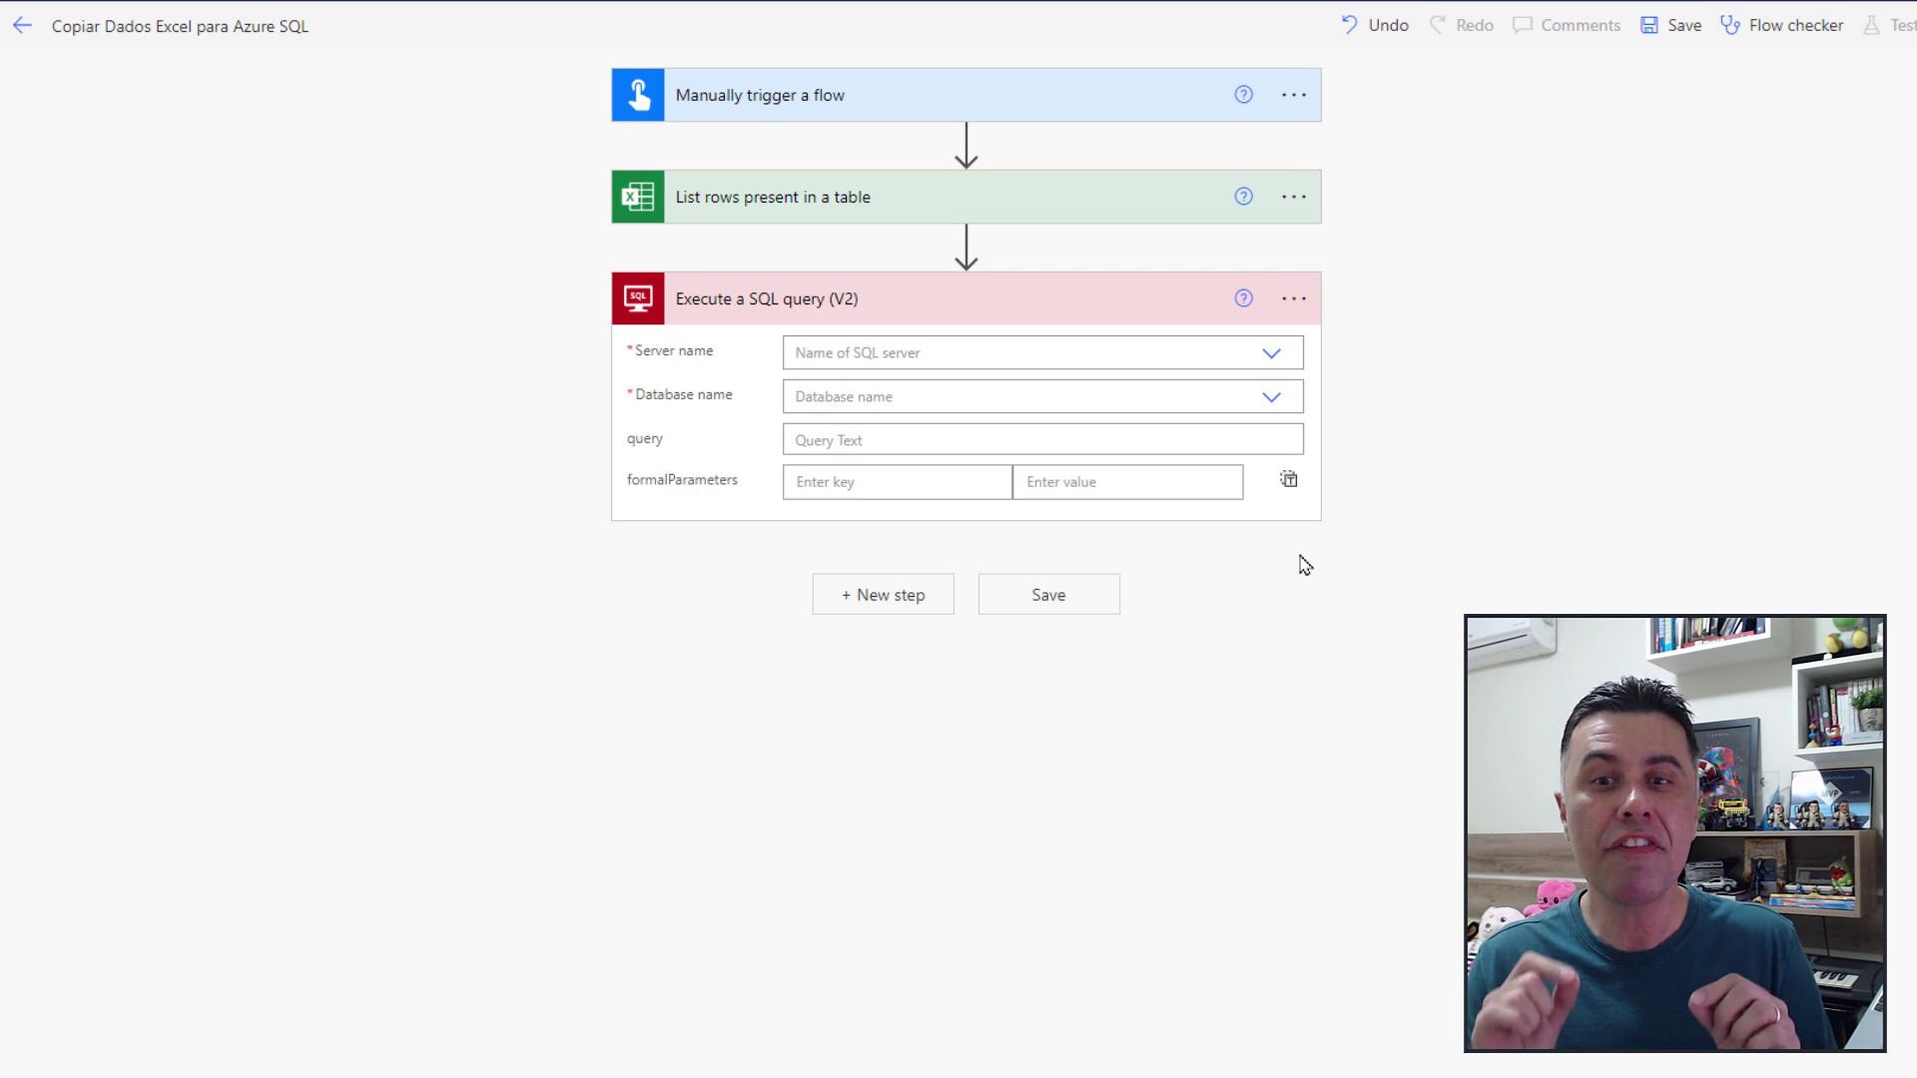
Set the SQL step's server to the connection setting and its database to SANDBOX.
{"action": "left_click", "coordinate": [1269, 355]}
{"action": "left_click", "coordinate": [1006, 400]}
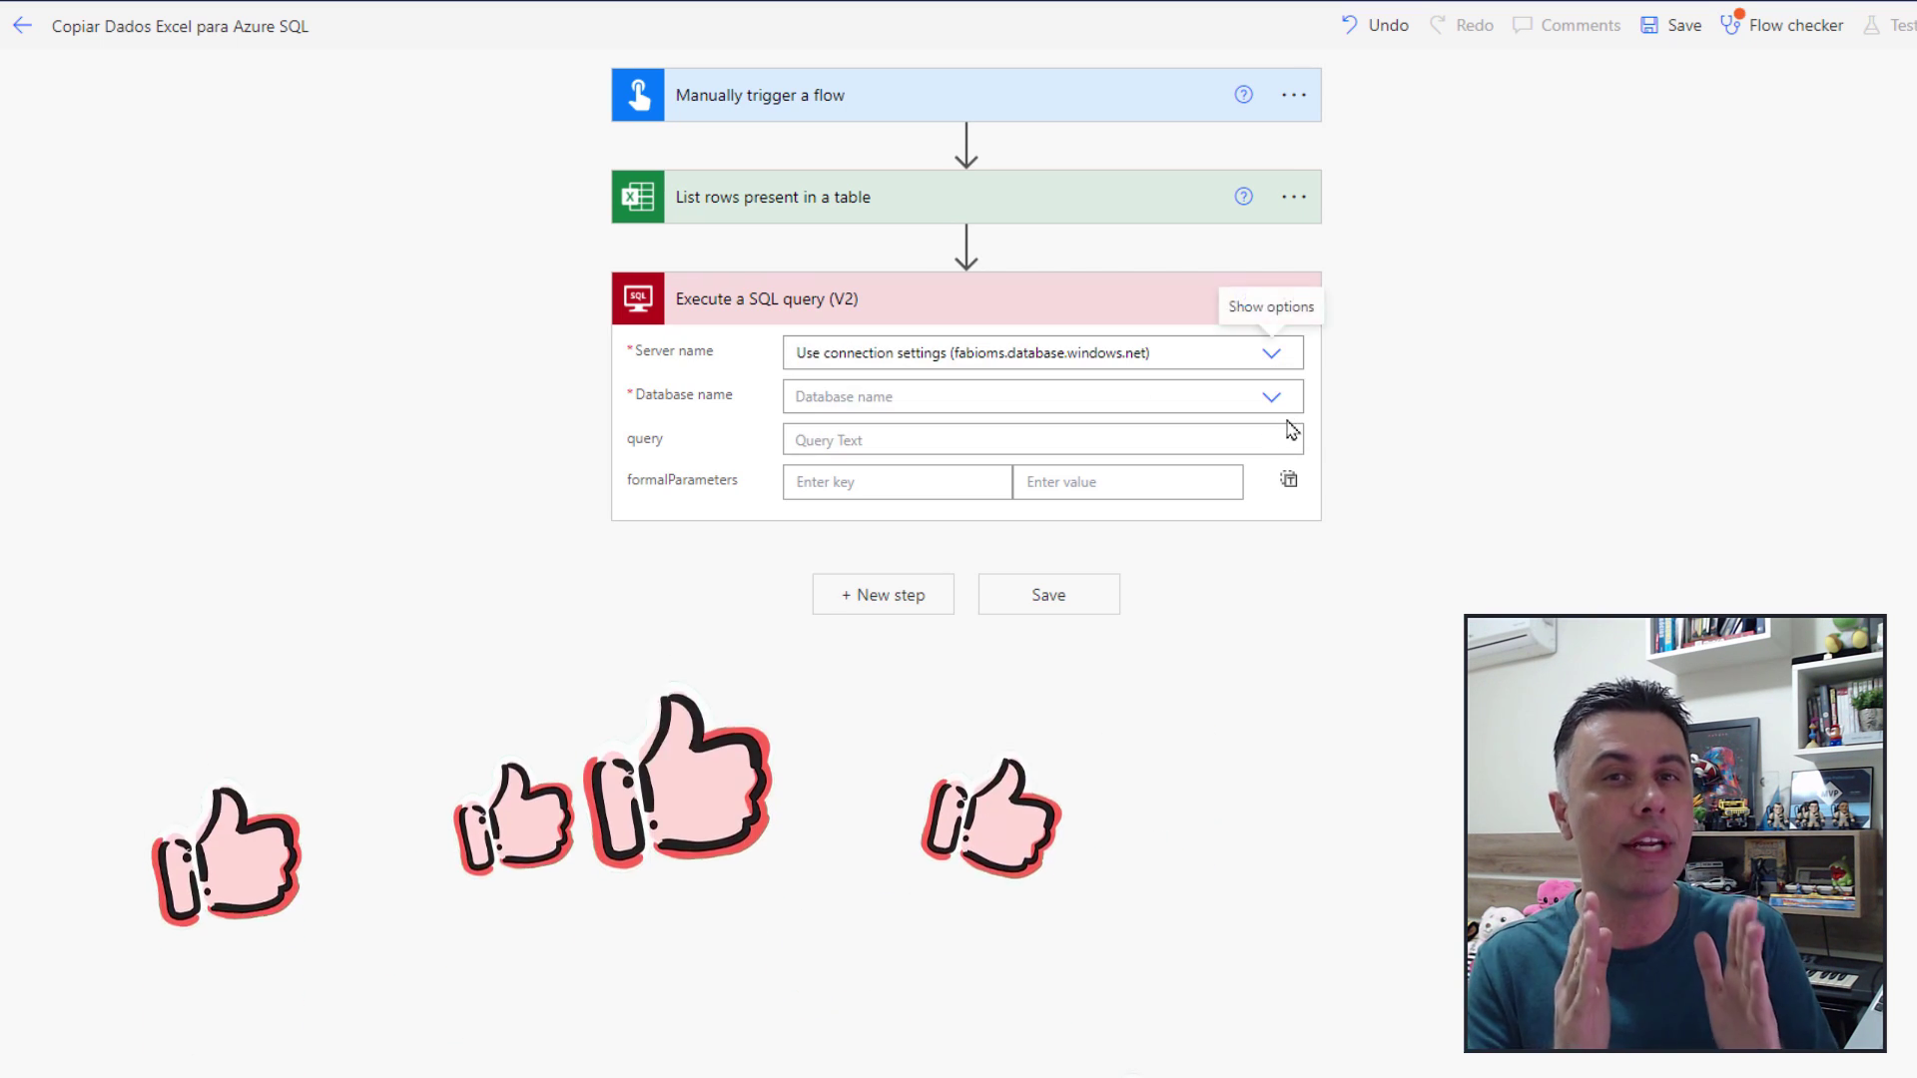
{"action": "left_click", "coordinate": [1271, 396]}
{"action": "left_click", "coordinate": [1043, 434]}
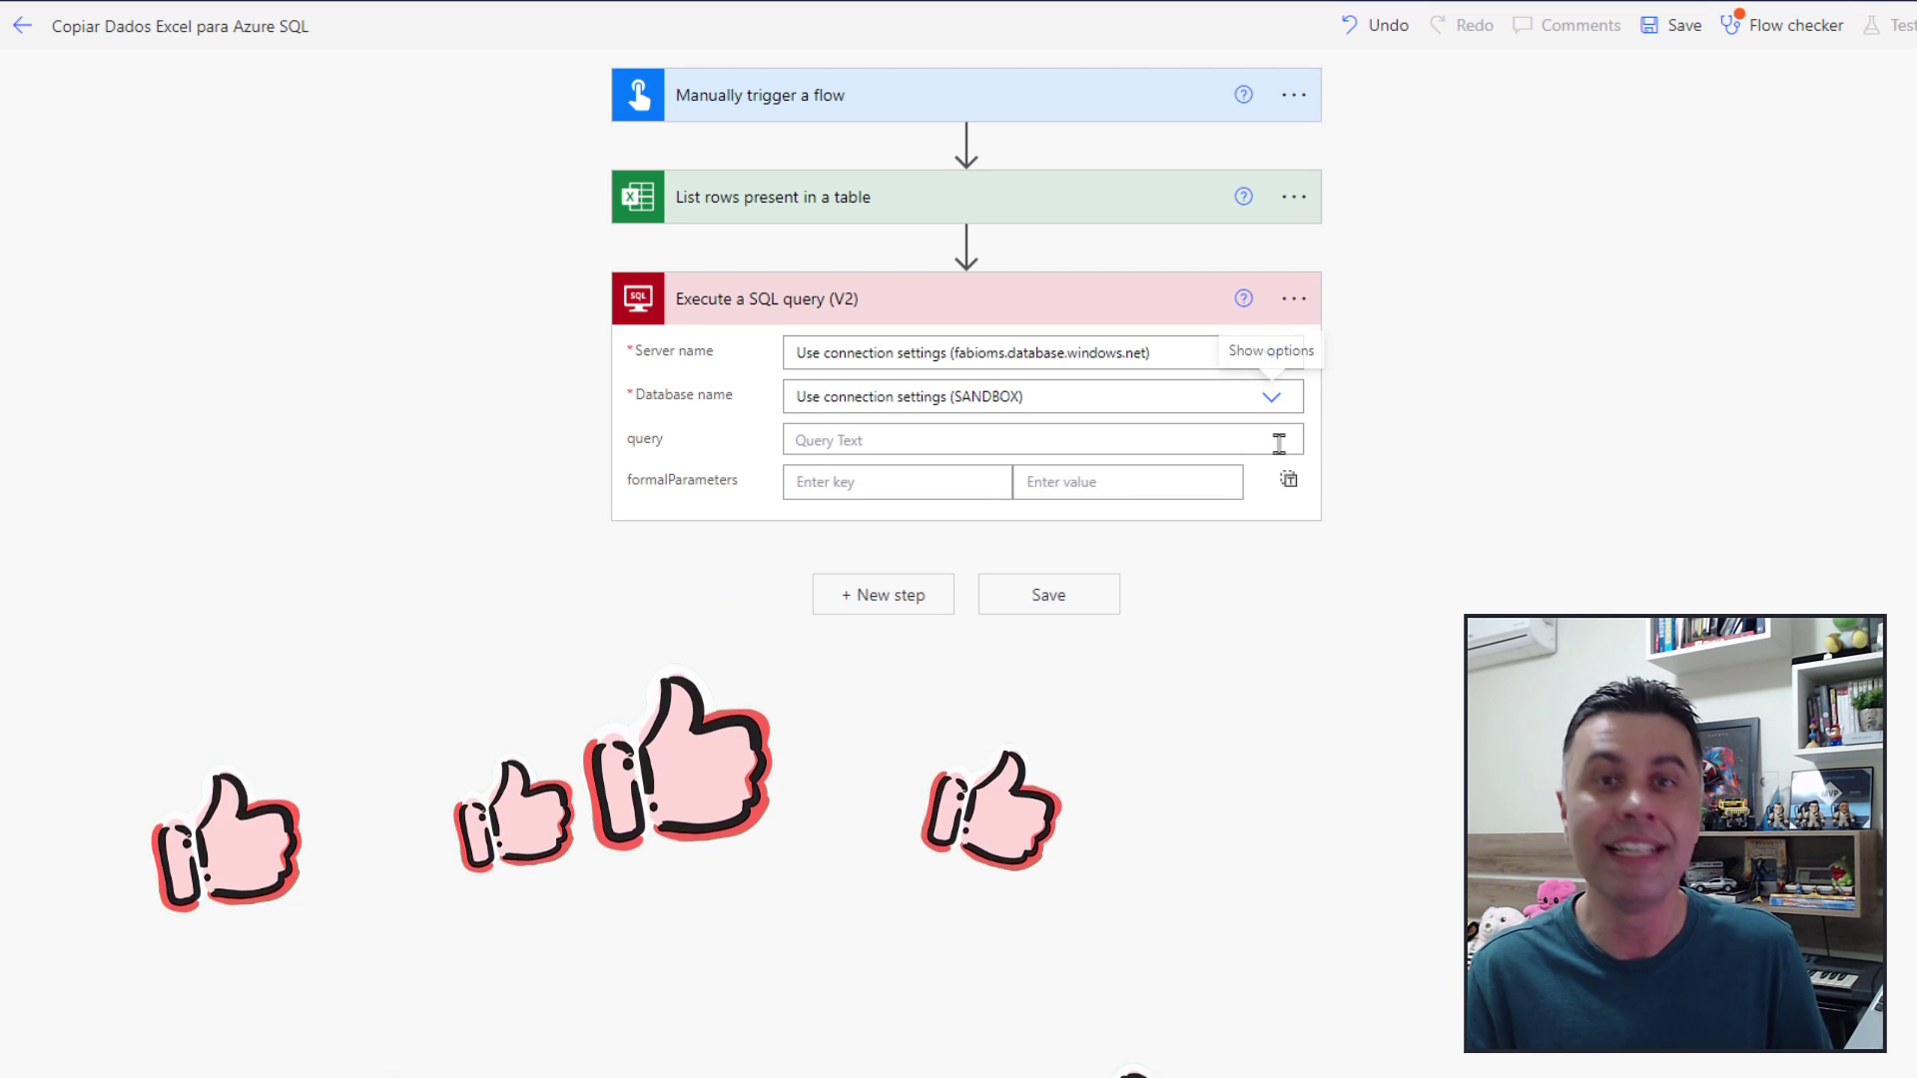
Enter the query DELETE FROM [LinkedinStatistics] in the SQL step.
{"action": "left_click", "coordinate": [1123, 440]}
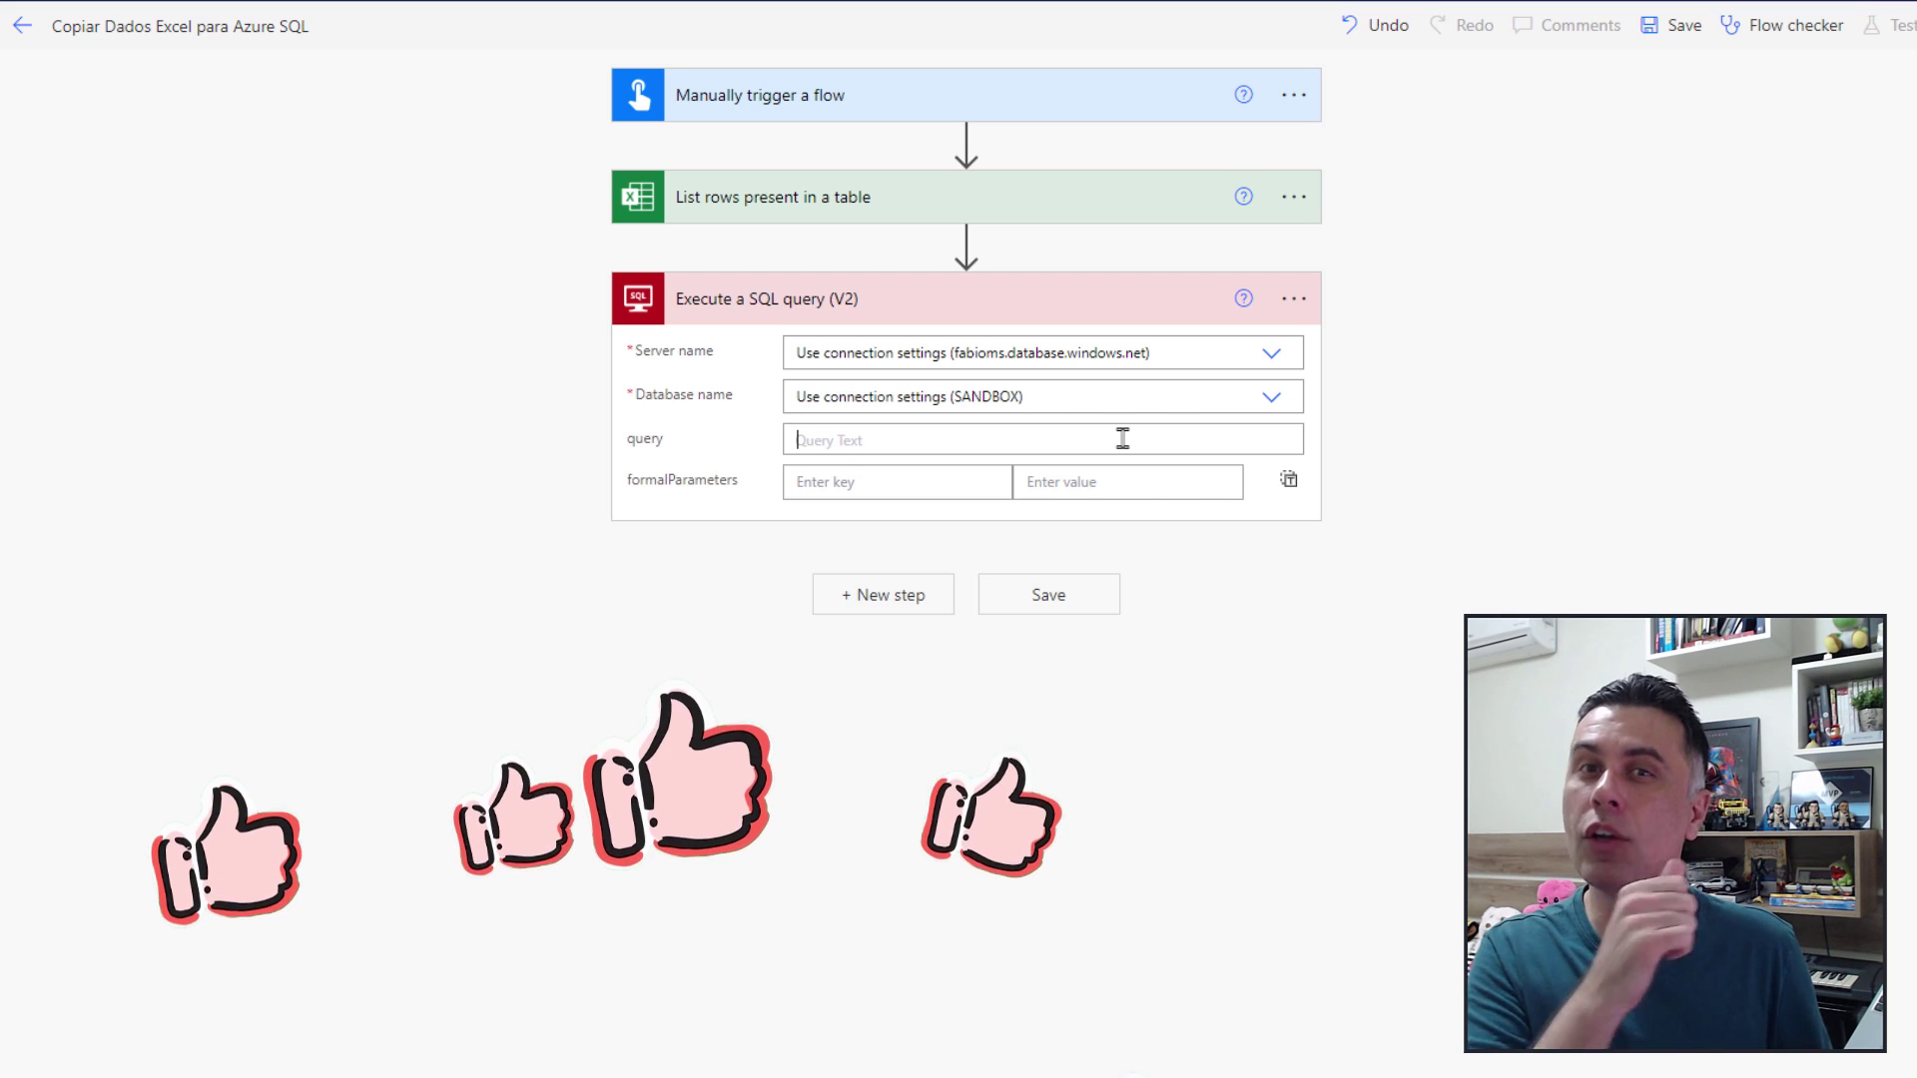
{"action": "left_click", "coordinate": [1138, 443]}
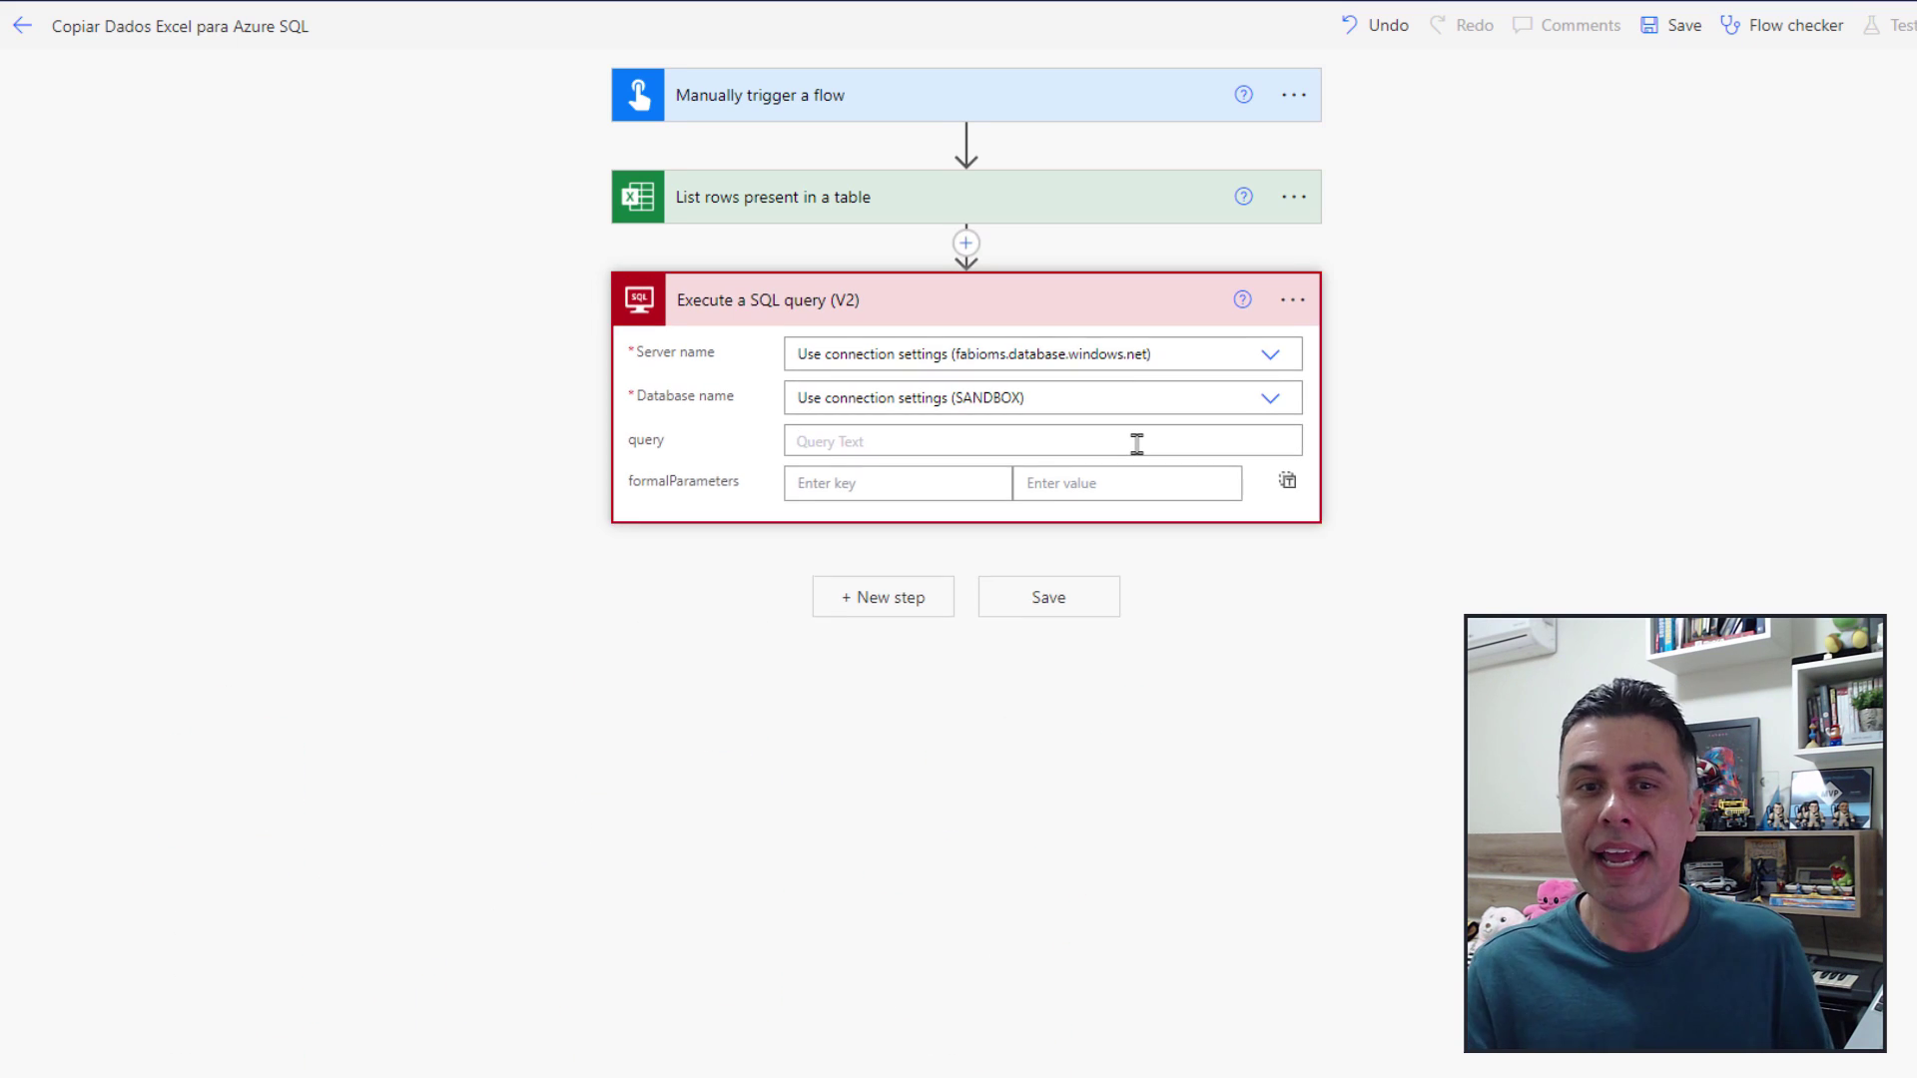
{"action": "type", "text": "DELE"}
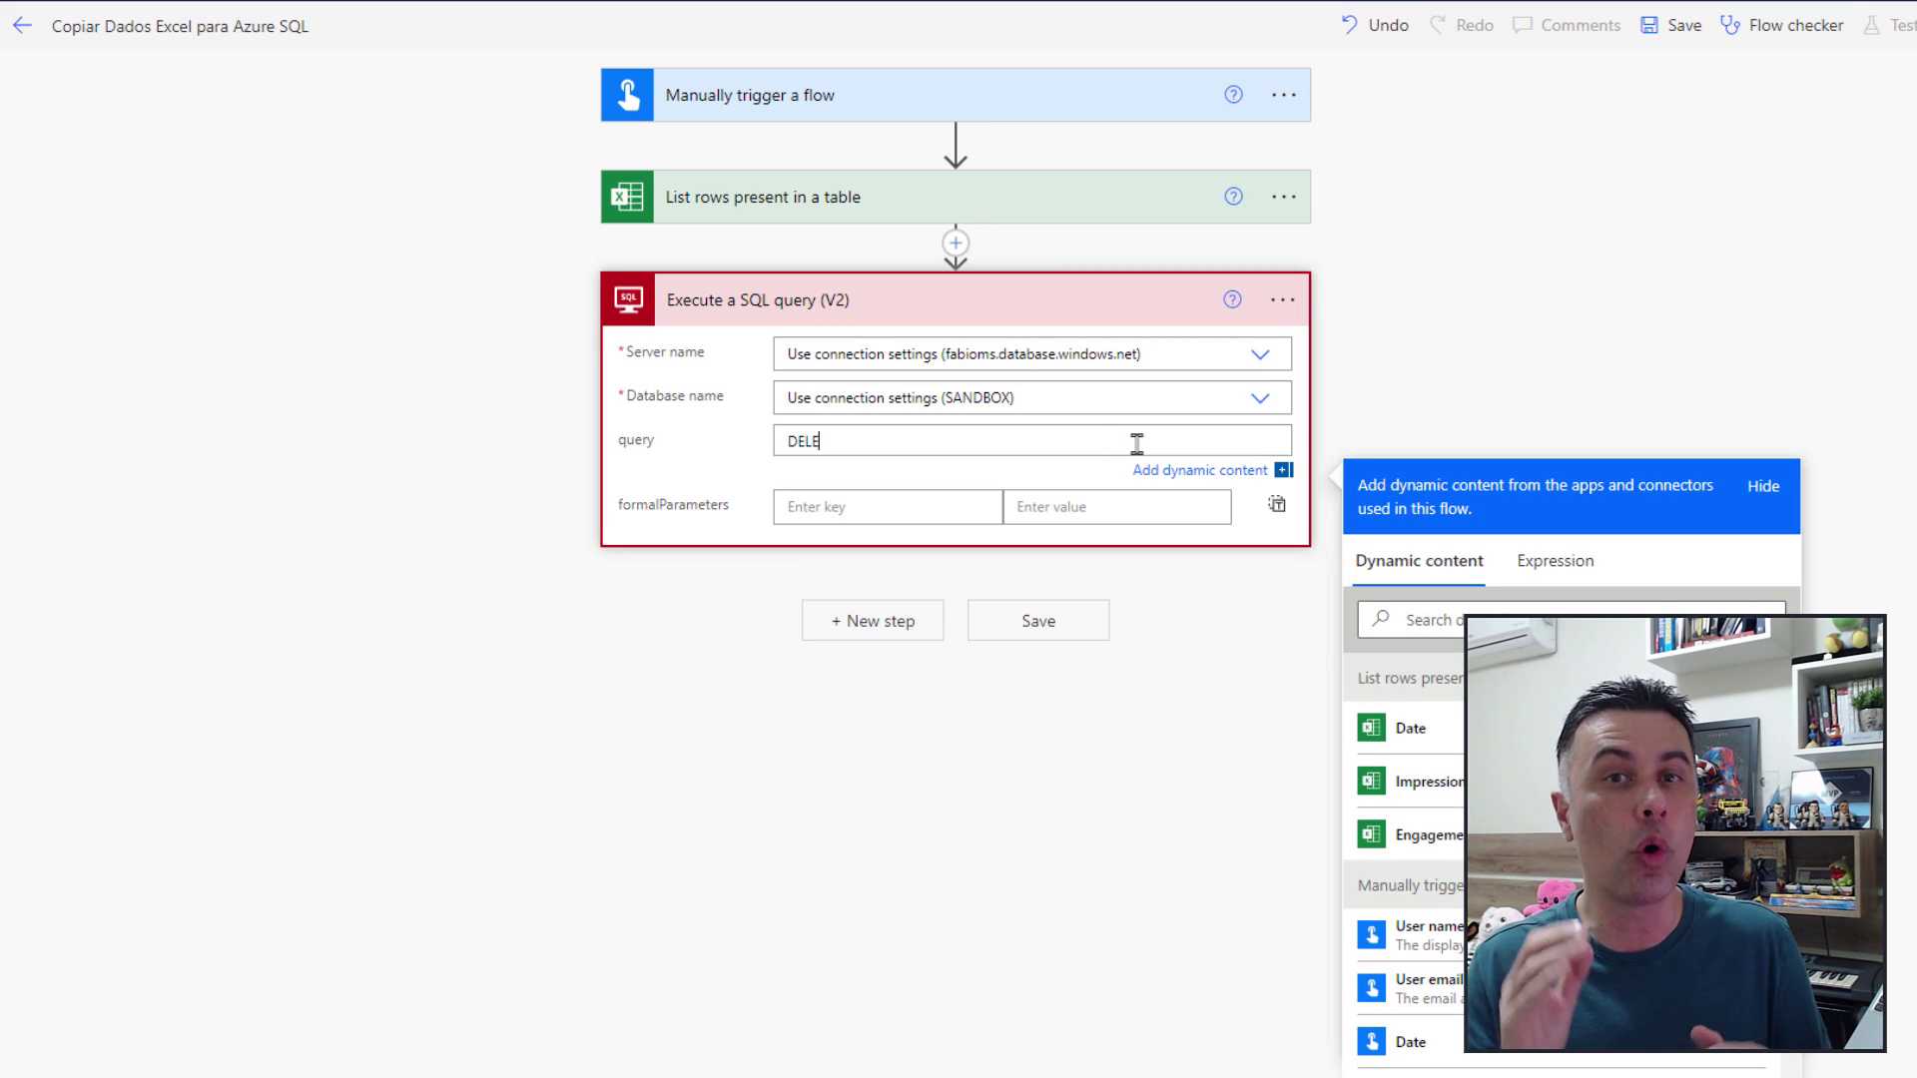
{"action": "type", "text": "TE FROM Link"}
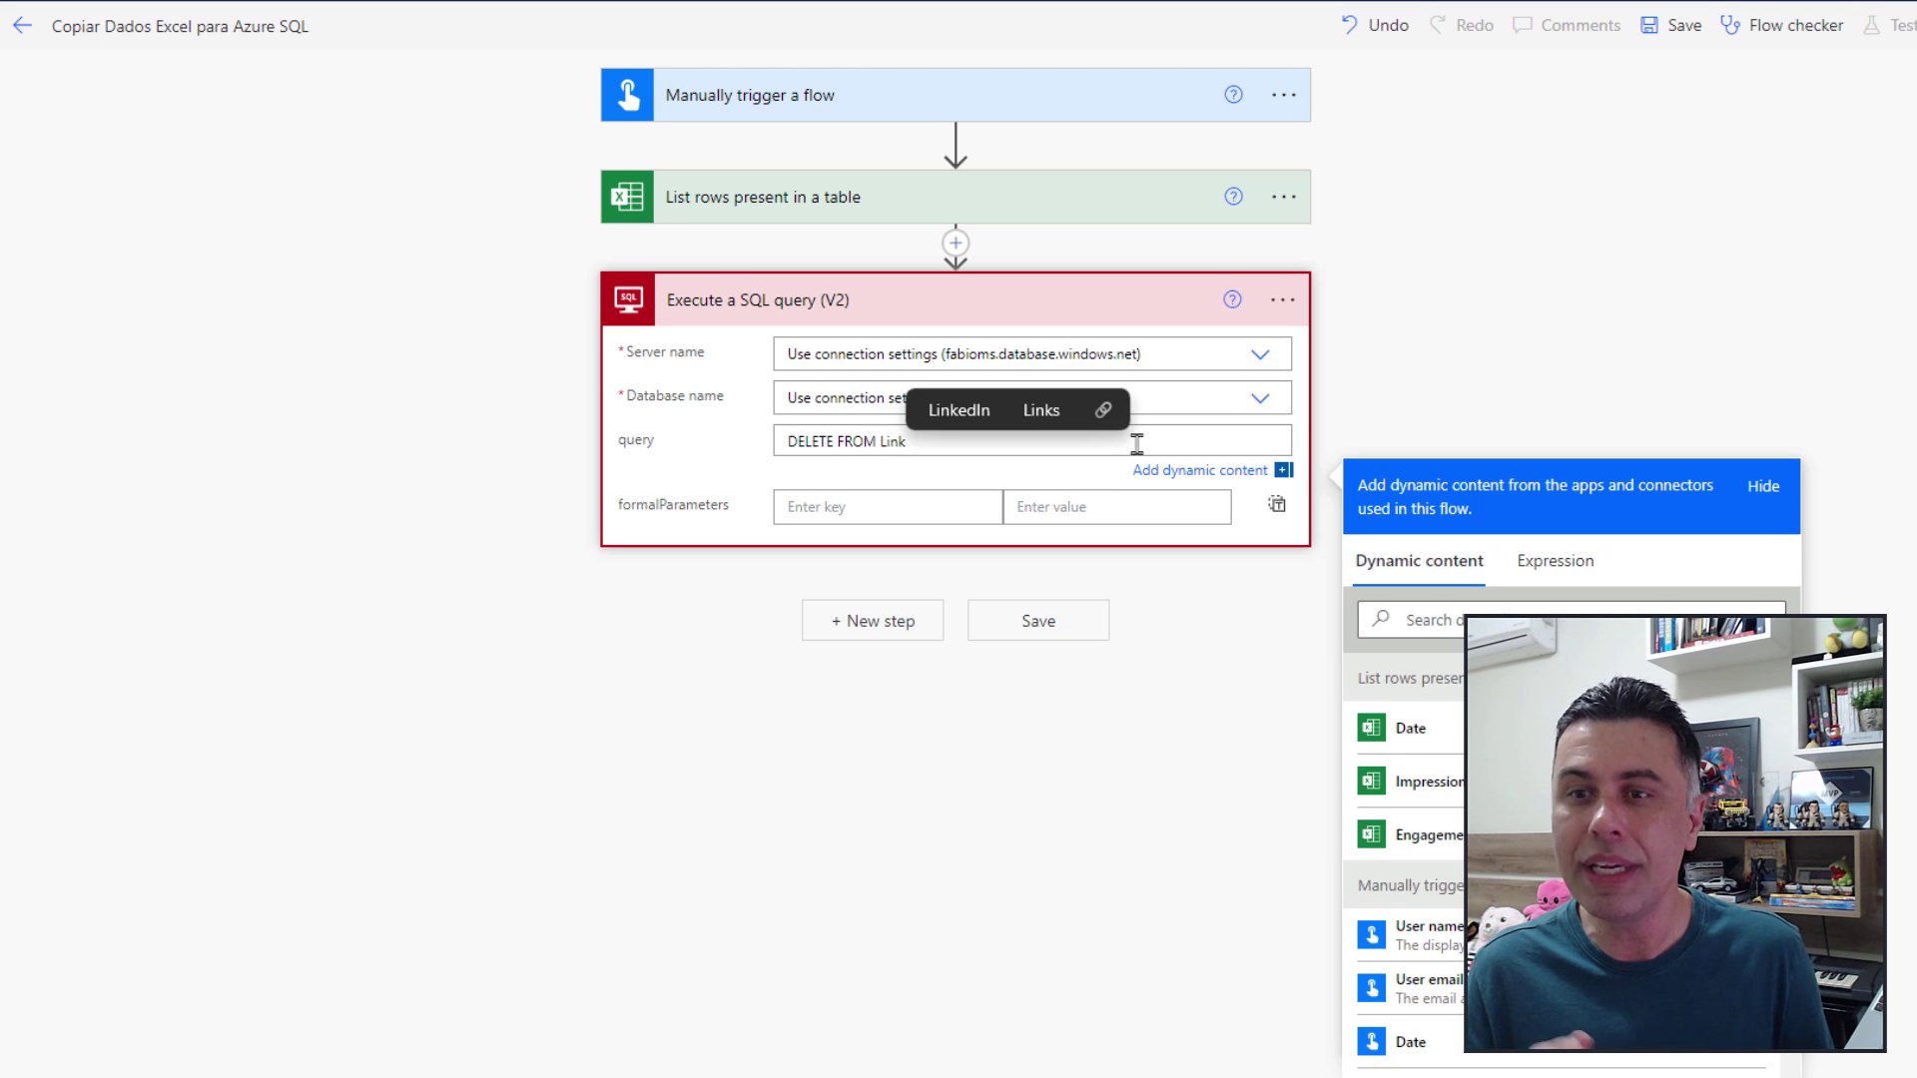
{"action": "type", "text": "edinSta"}
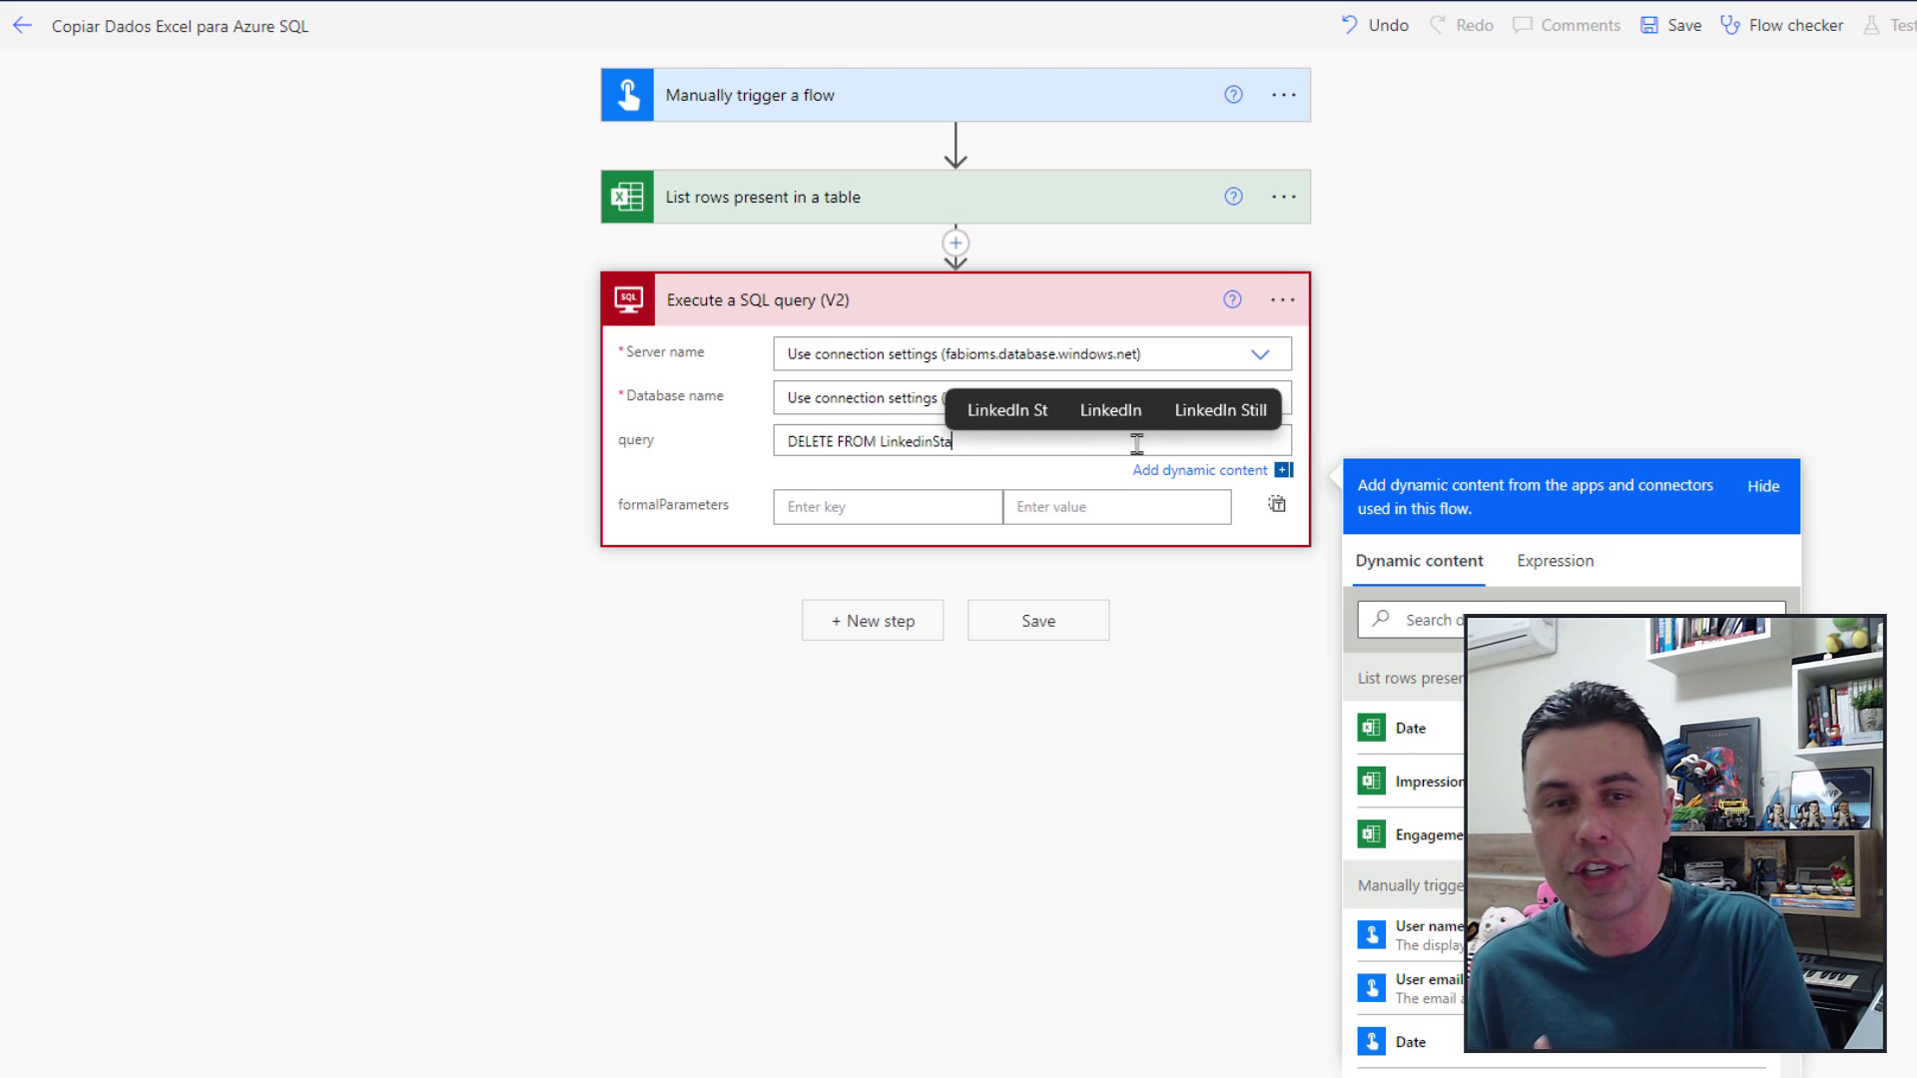
{"action": "type", "text": "tistics"}
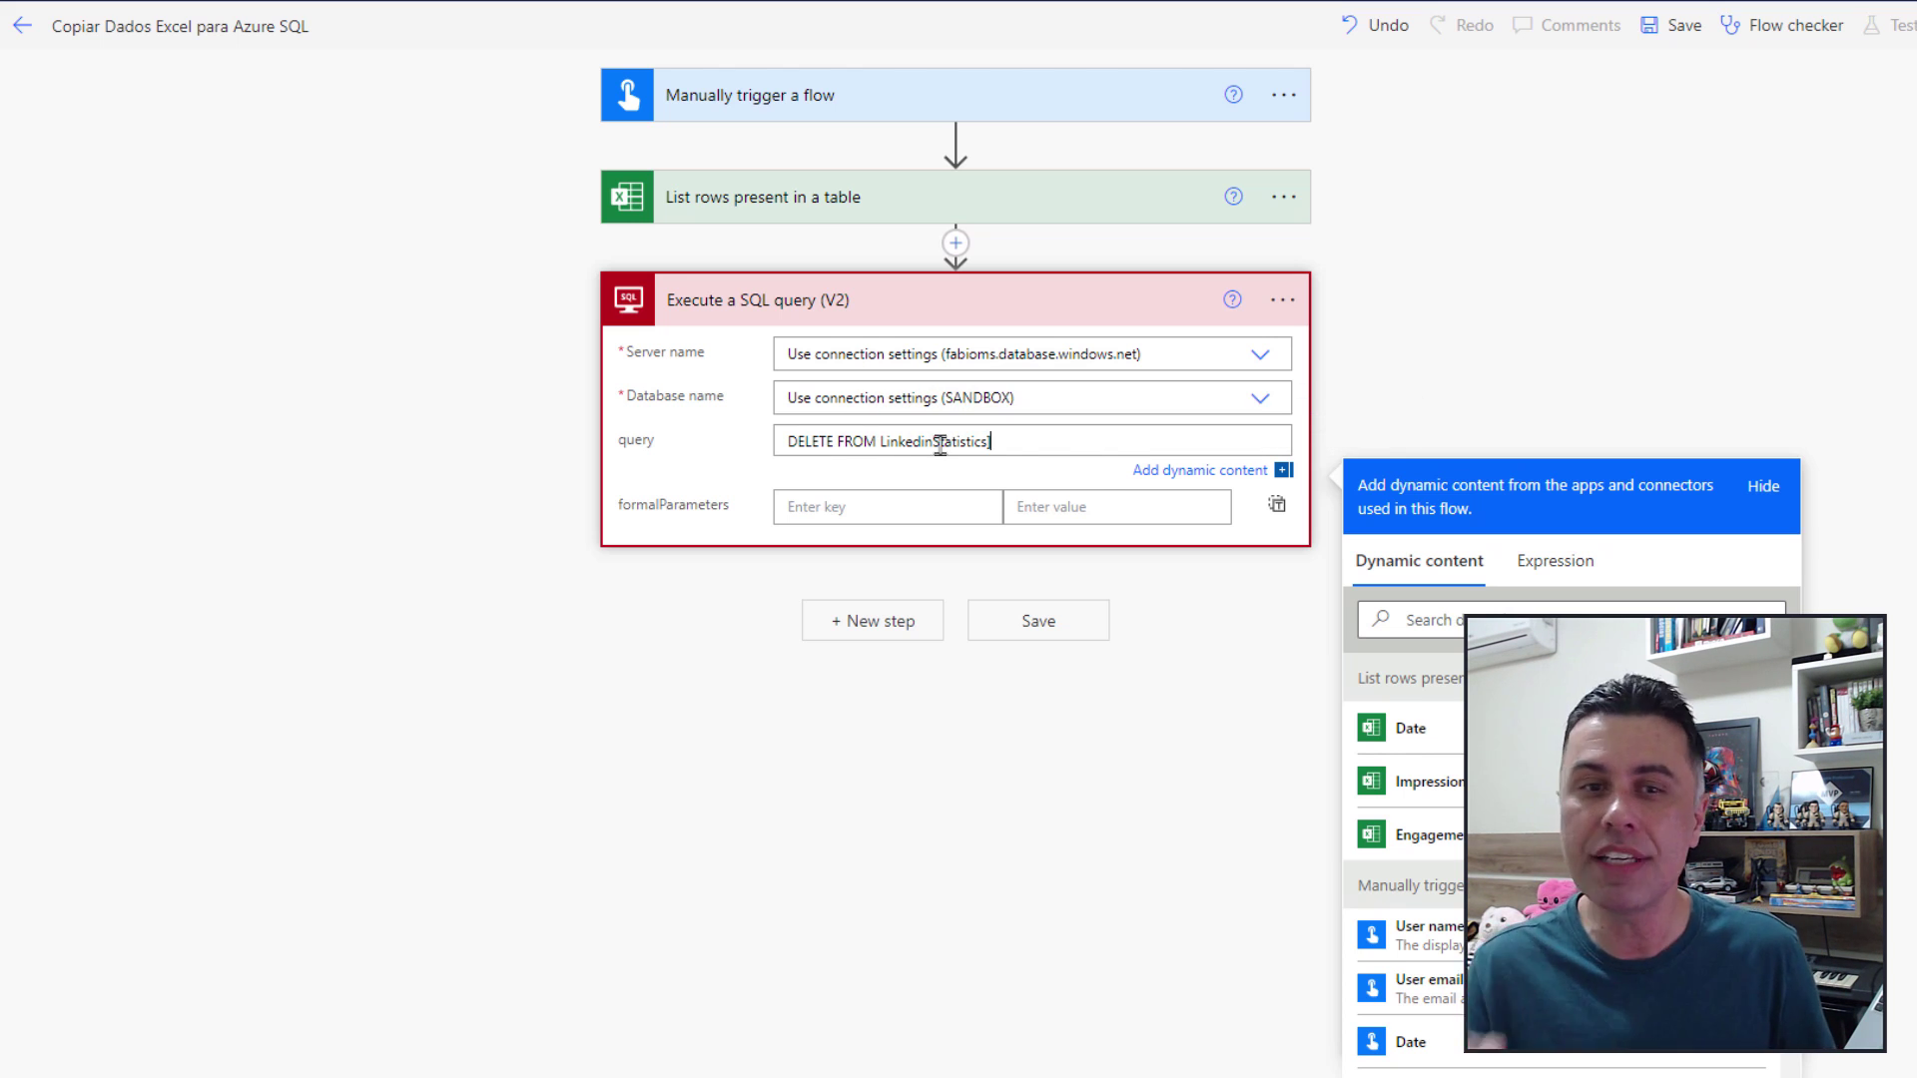
{"action": "left_click", "coordinate": [878, 444]}
{"action": "type", "text": "["}
{"action": "left_click", "coordinate": [1054, 443]}
{"action": "type", "text": "]"}
{"action": "left_click_drag", "start_coordinate": [1114, 443], "coordinate": [774, 441]}
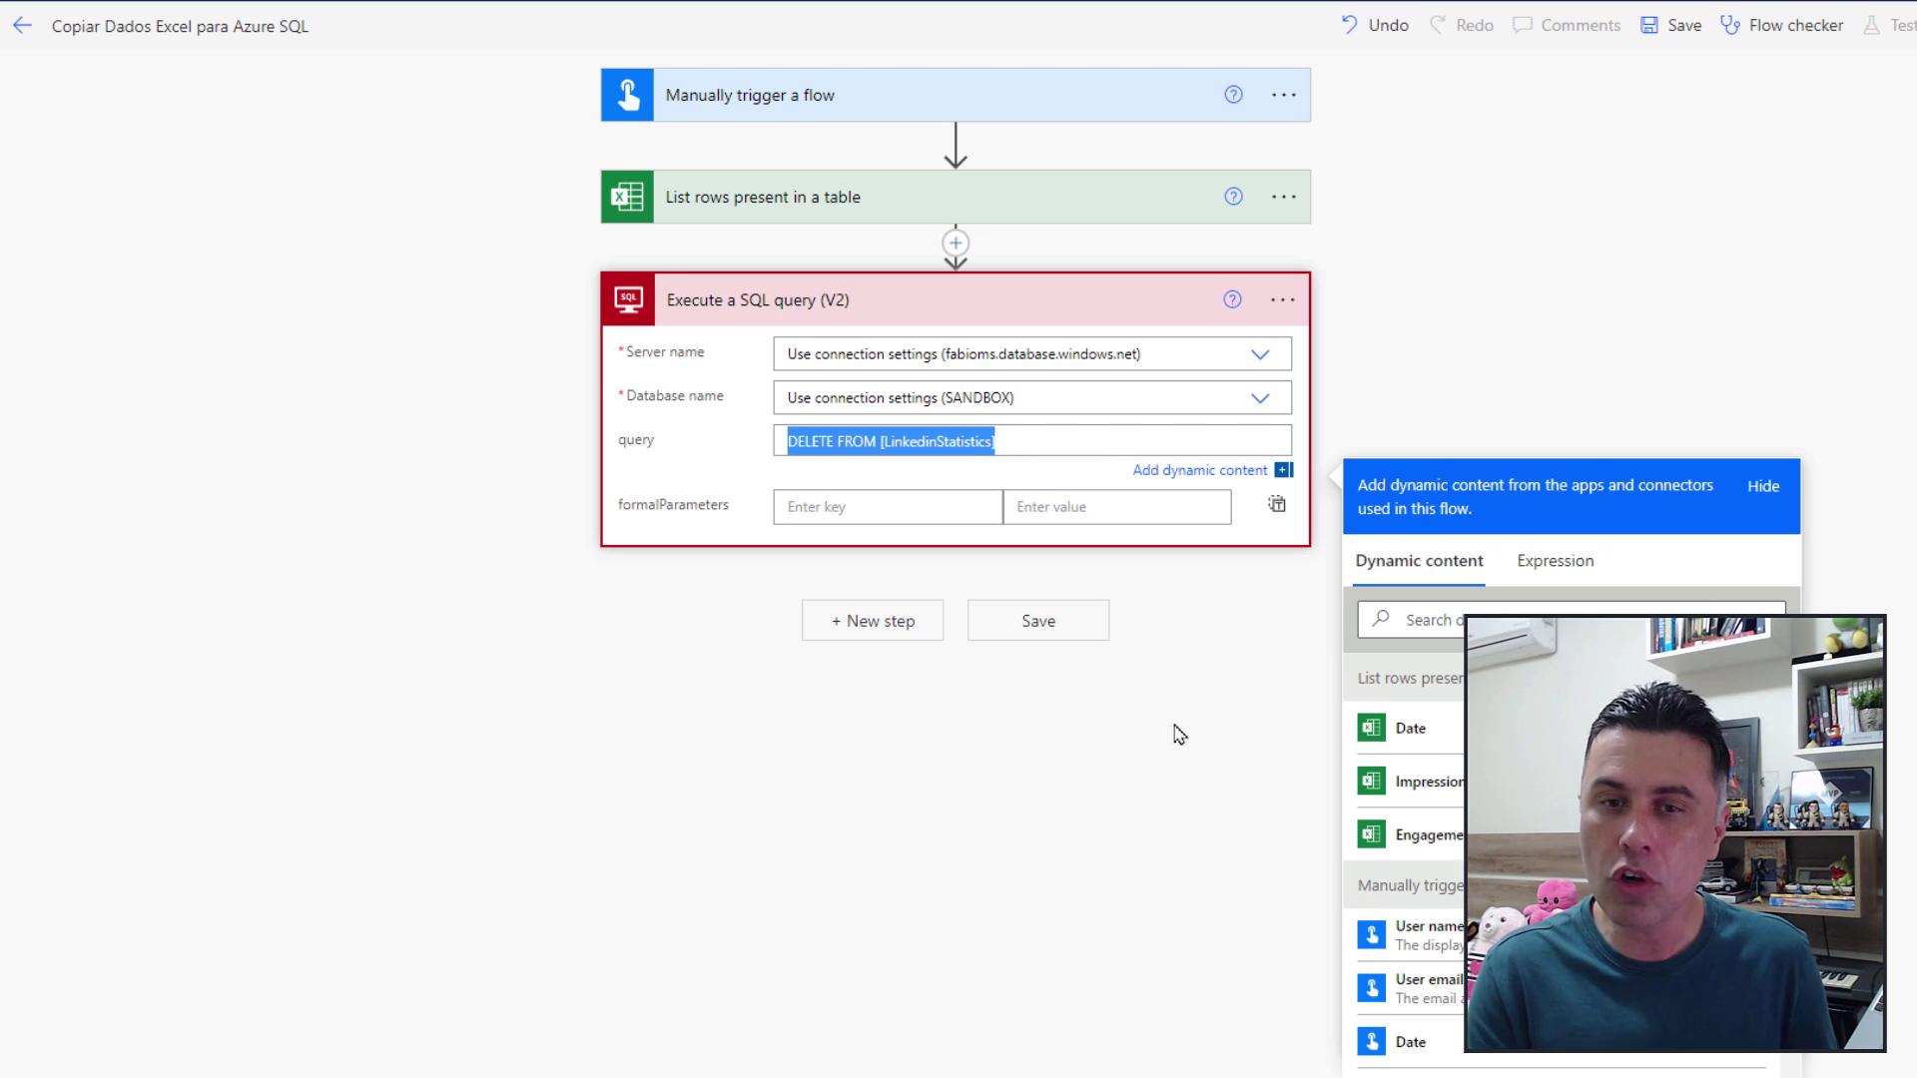
{"action": "left_click", "coordinate": [890, 704]}
{"action": "left_click", "coordinate": [887, 620]}
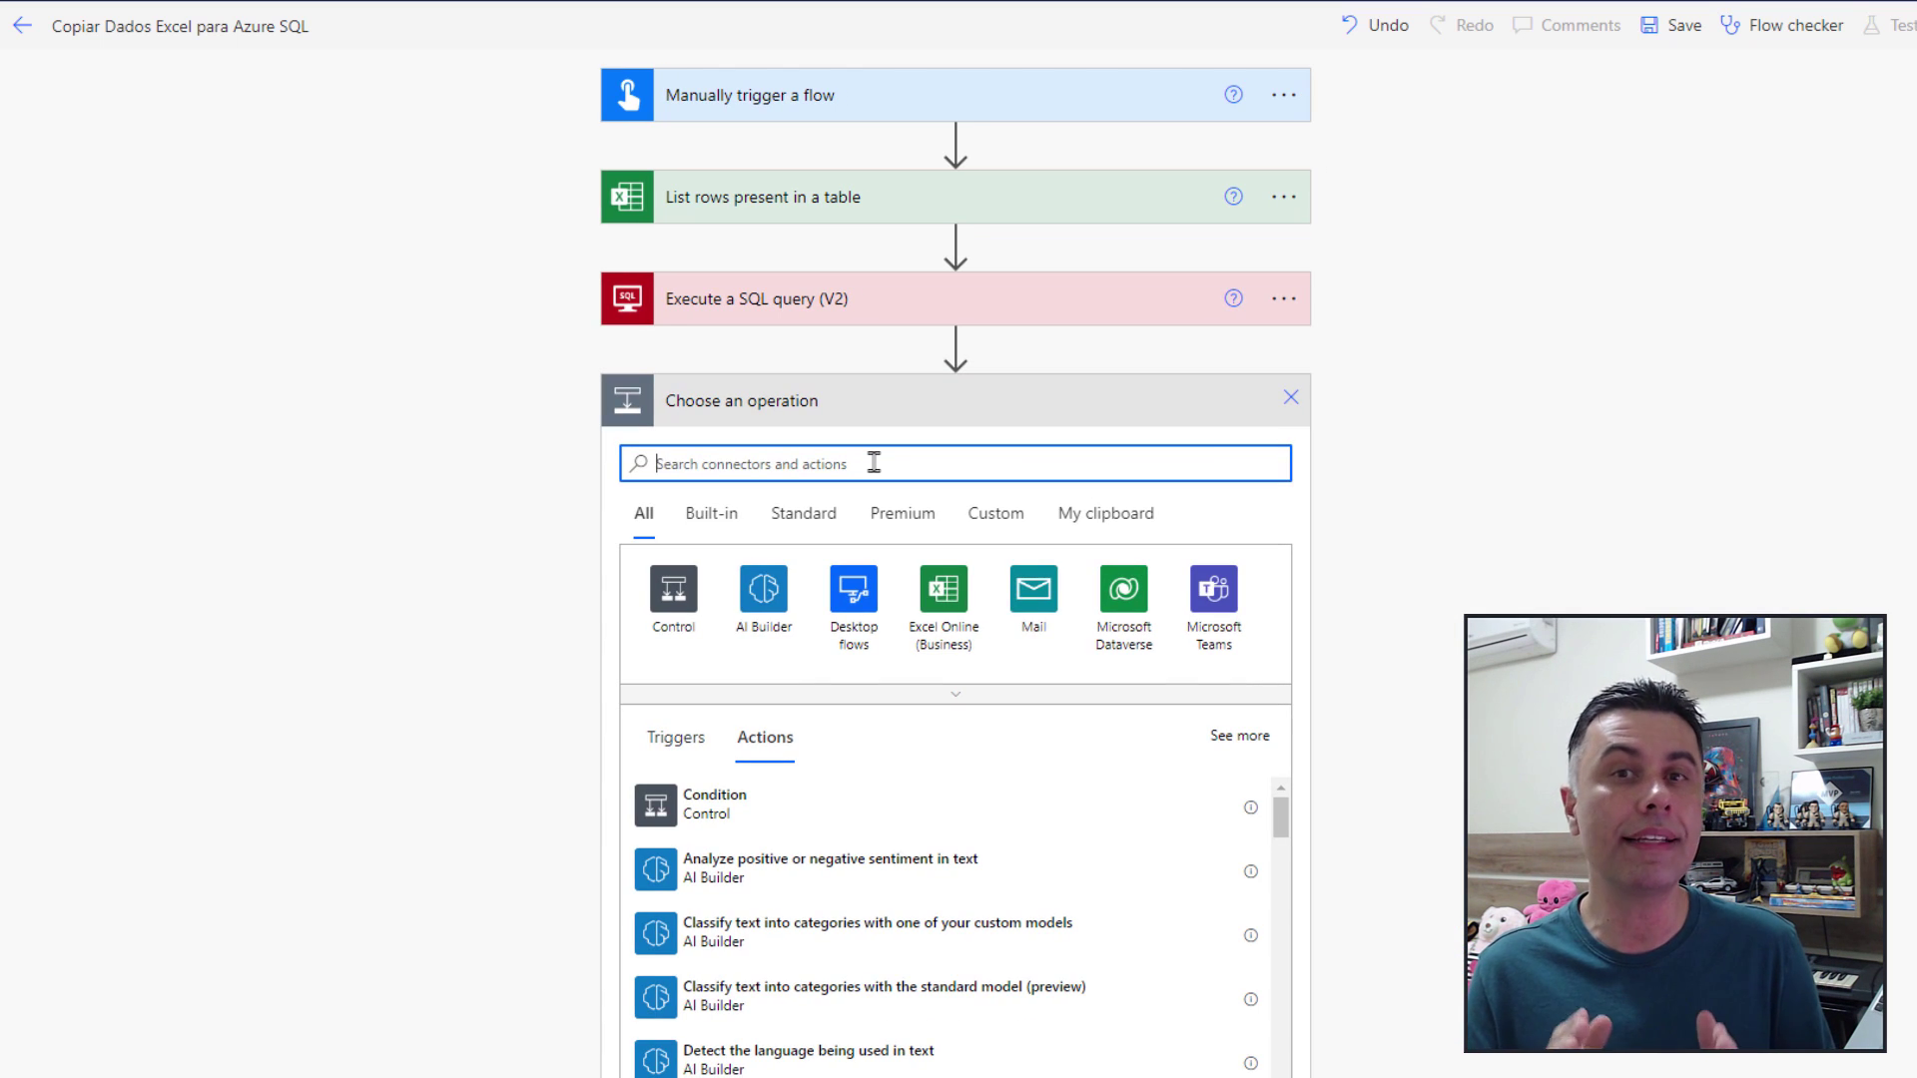
Add a SQL Server 'Insert row (V2)' action as the next step.
{"action": "type", "text": "insert row "}
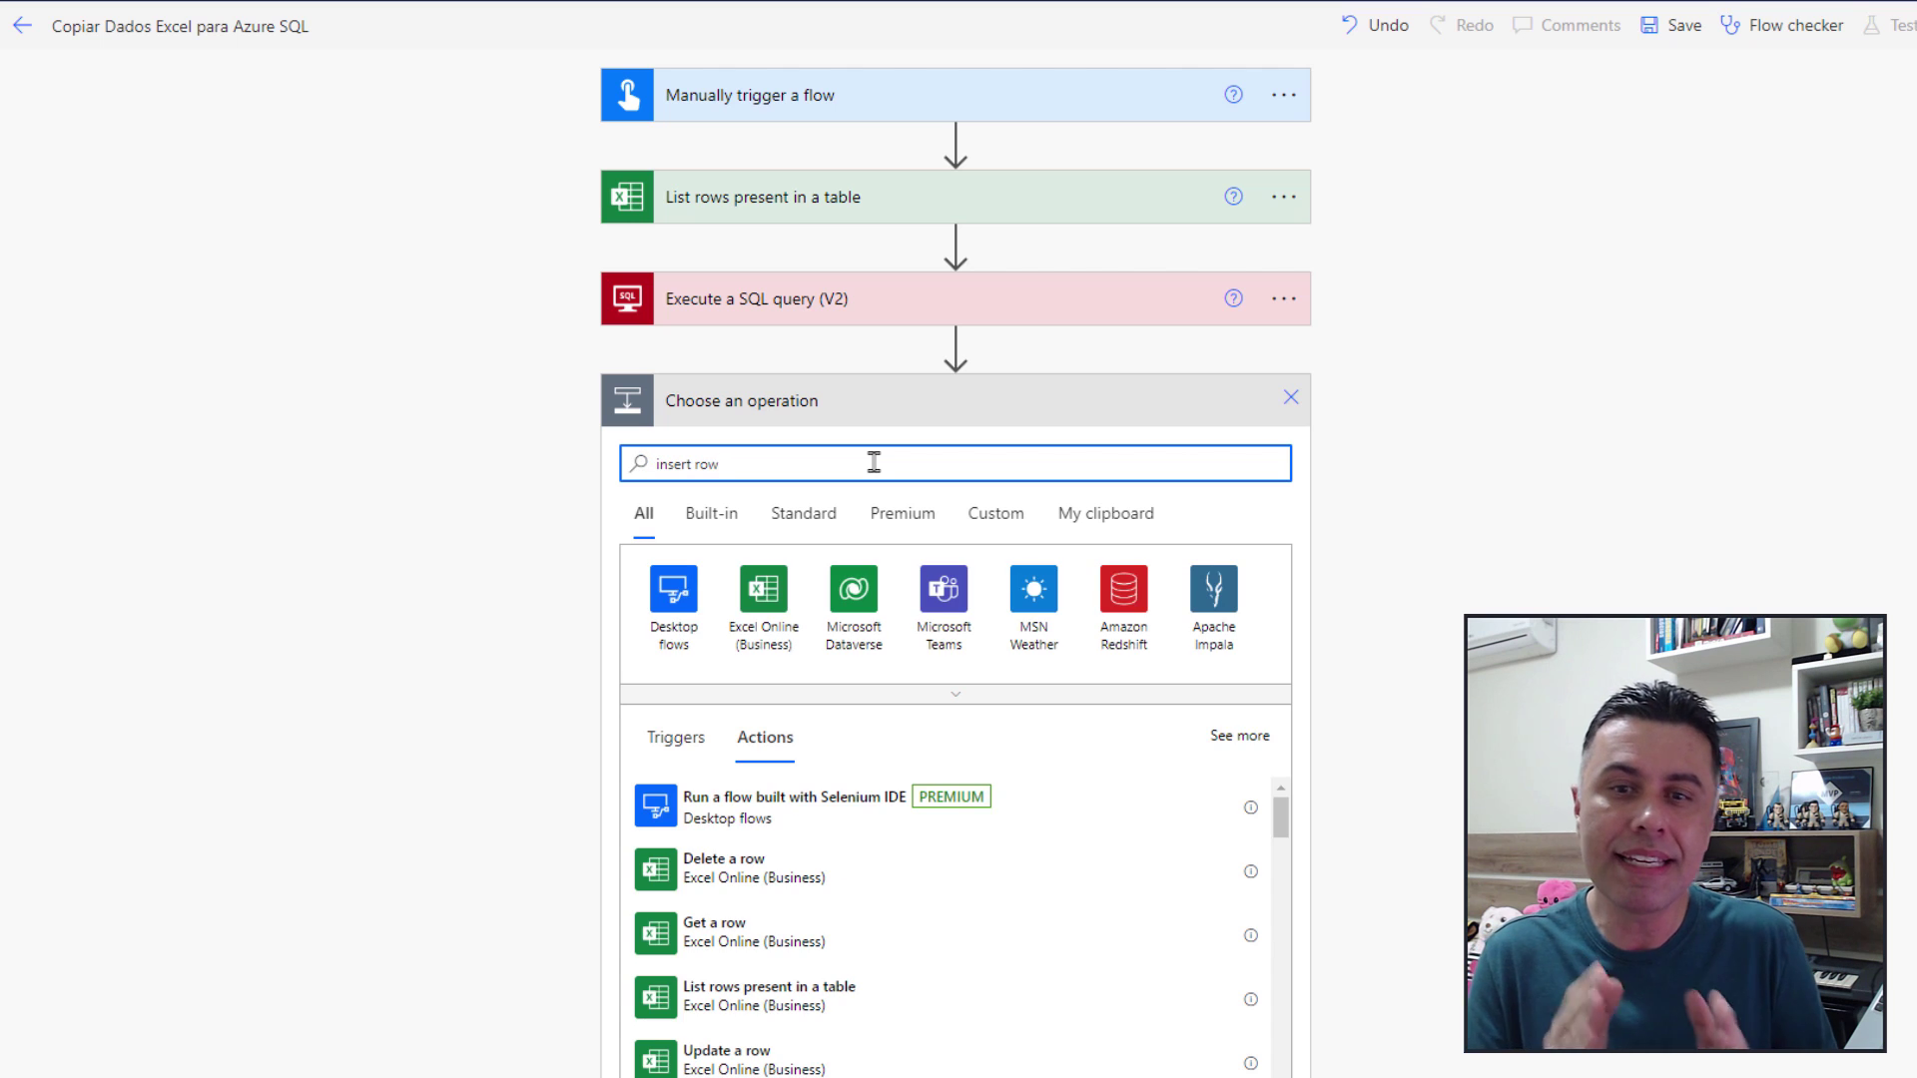
{"action": "type", "text": "sql server"}
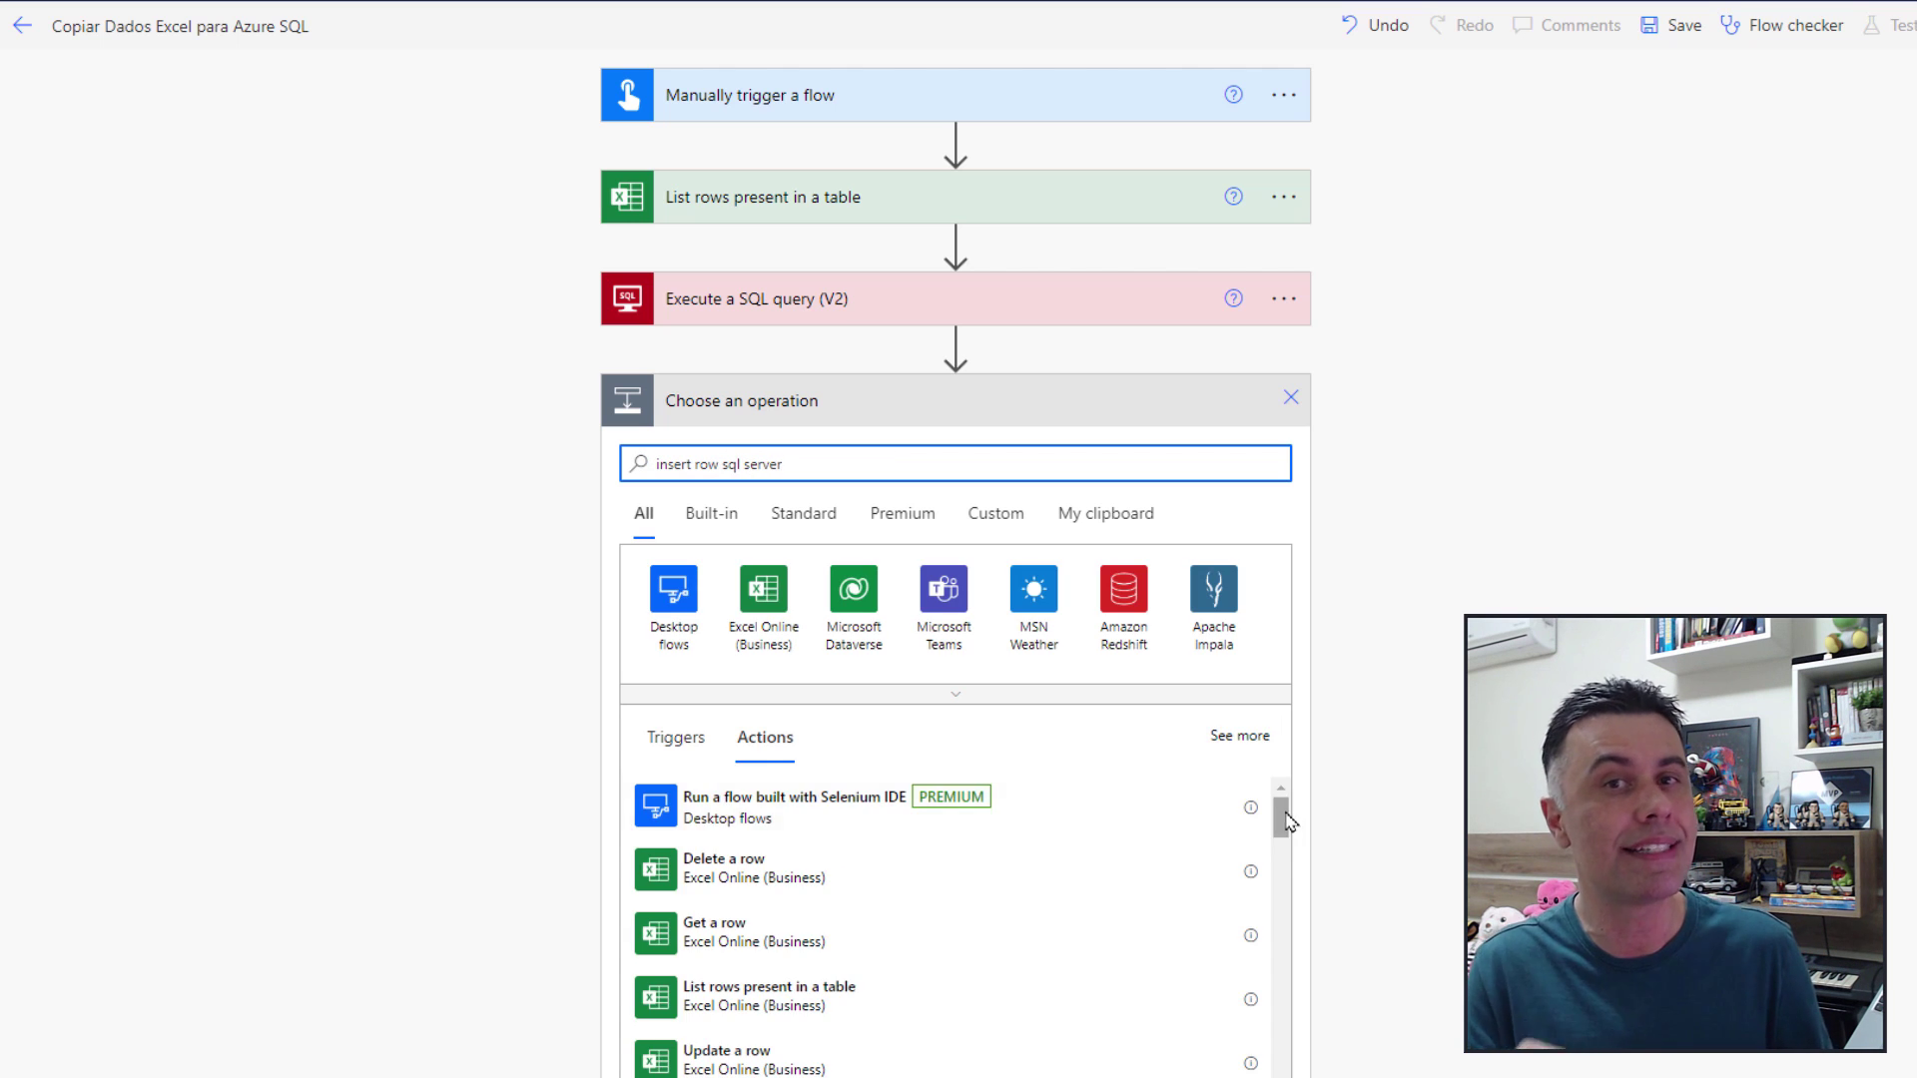
{"action": "left_click", "coordinate": [956, 694]}
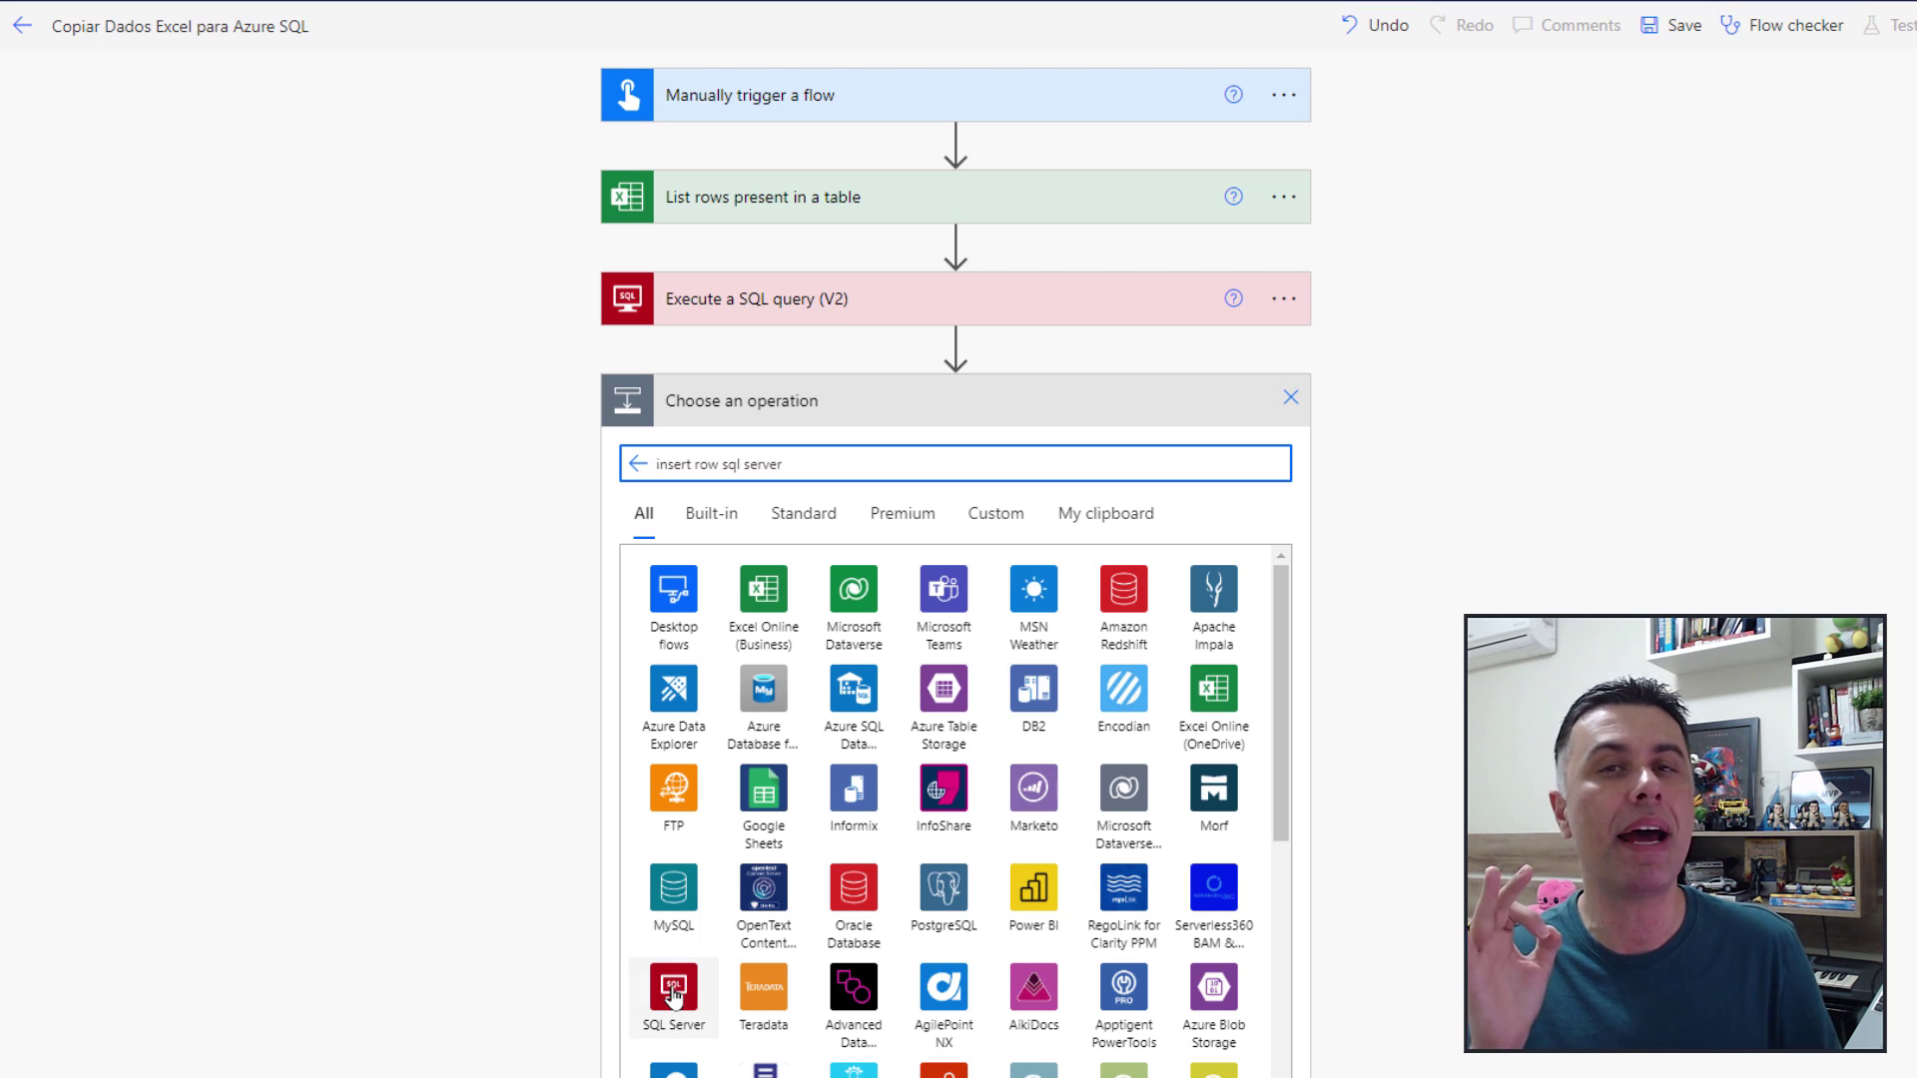
{"action": "left_click", "coordinate": [673, 996]}
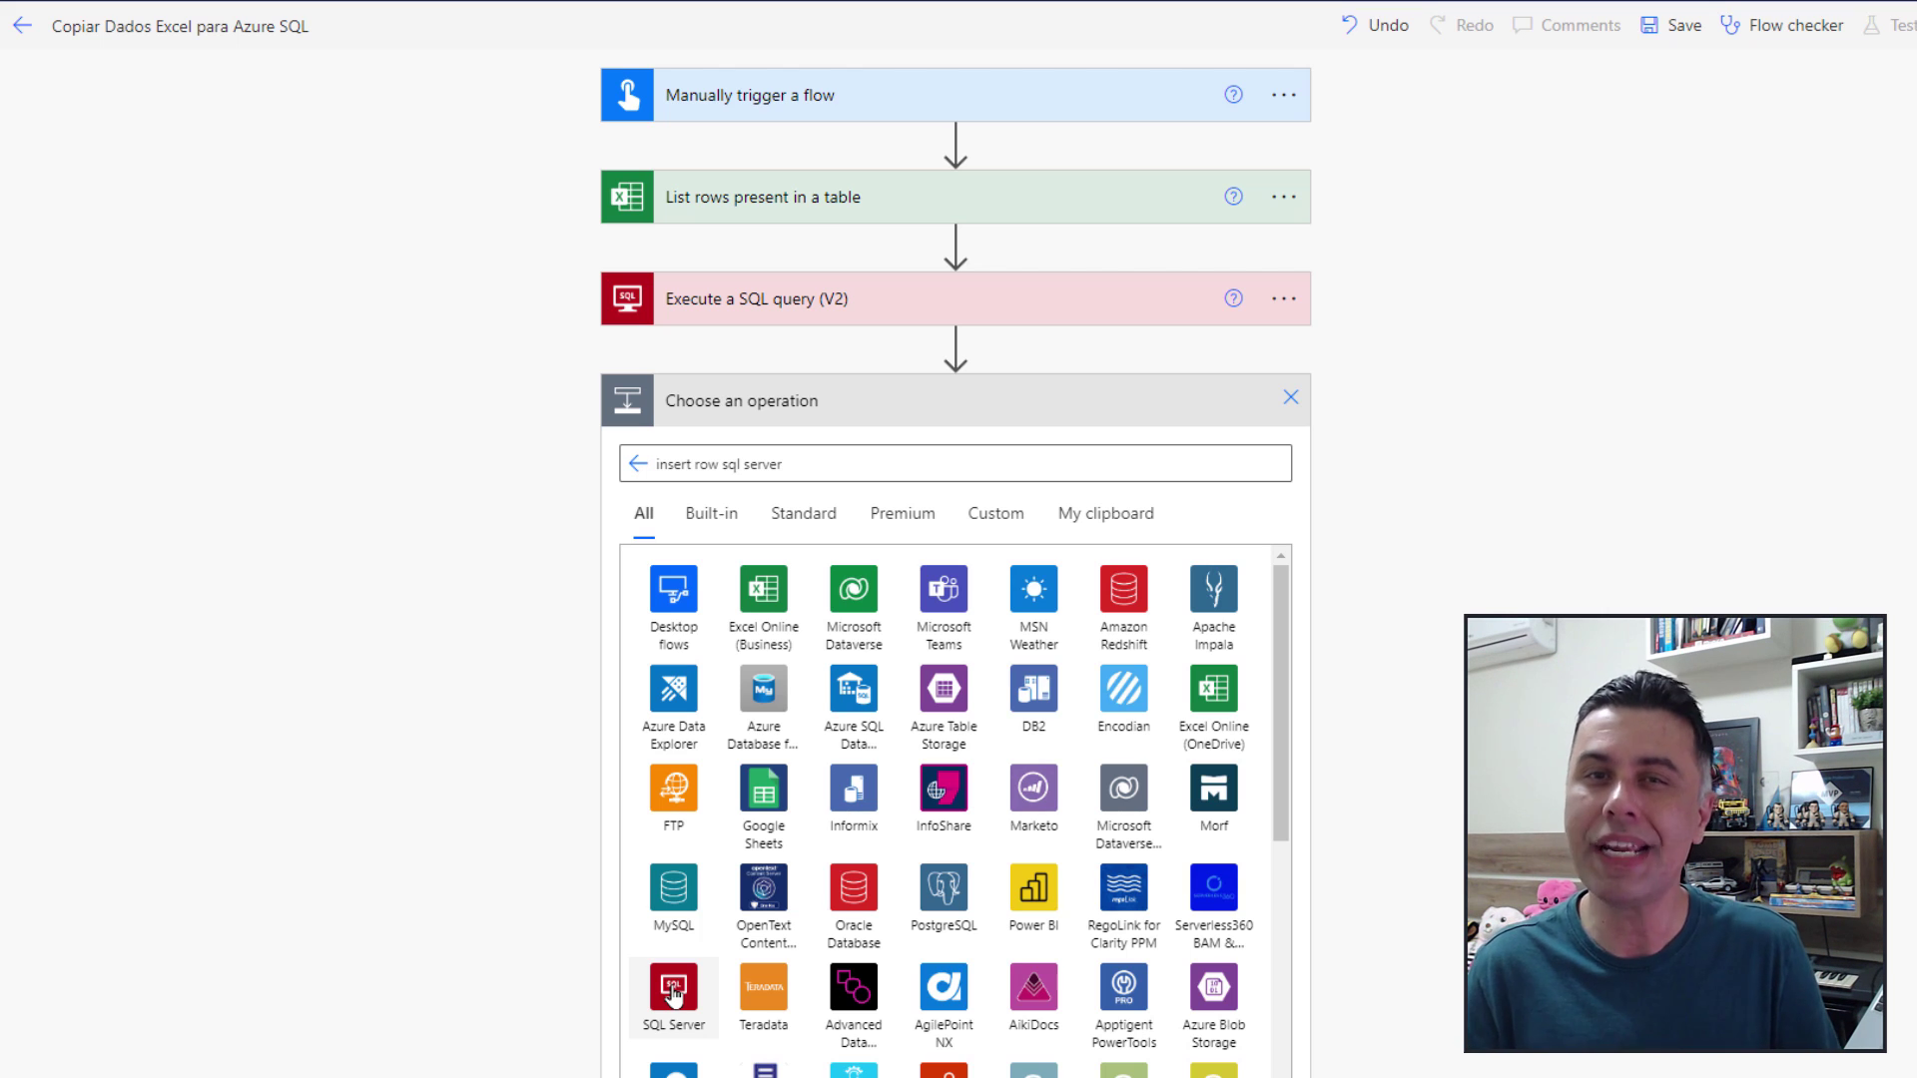
{"action": "left_click", "coordinate": [673, 994]}
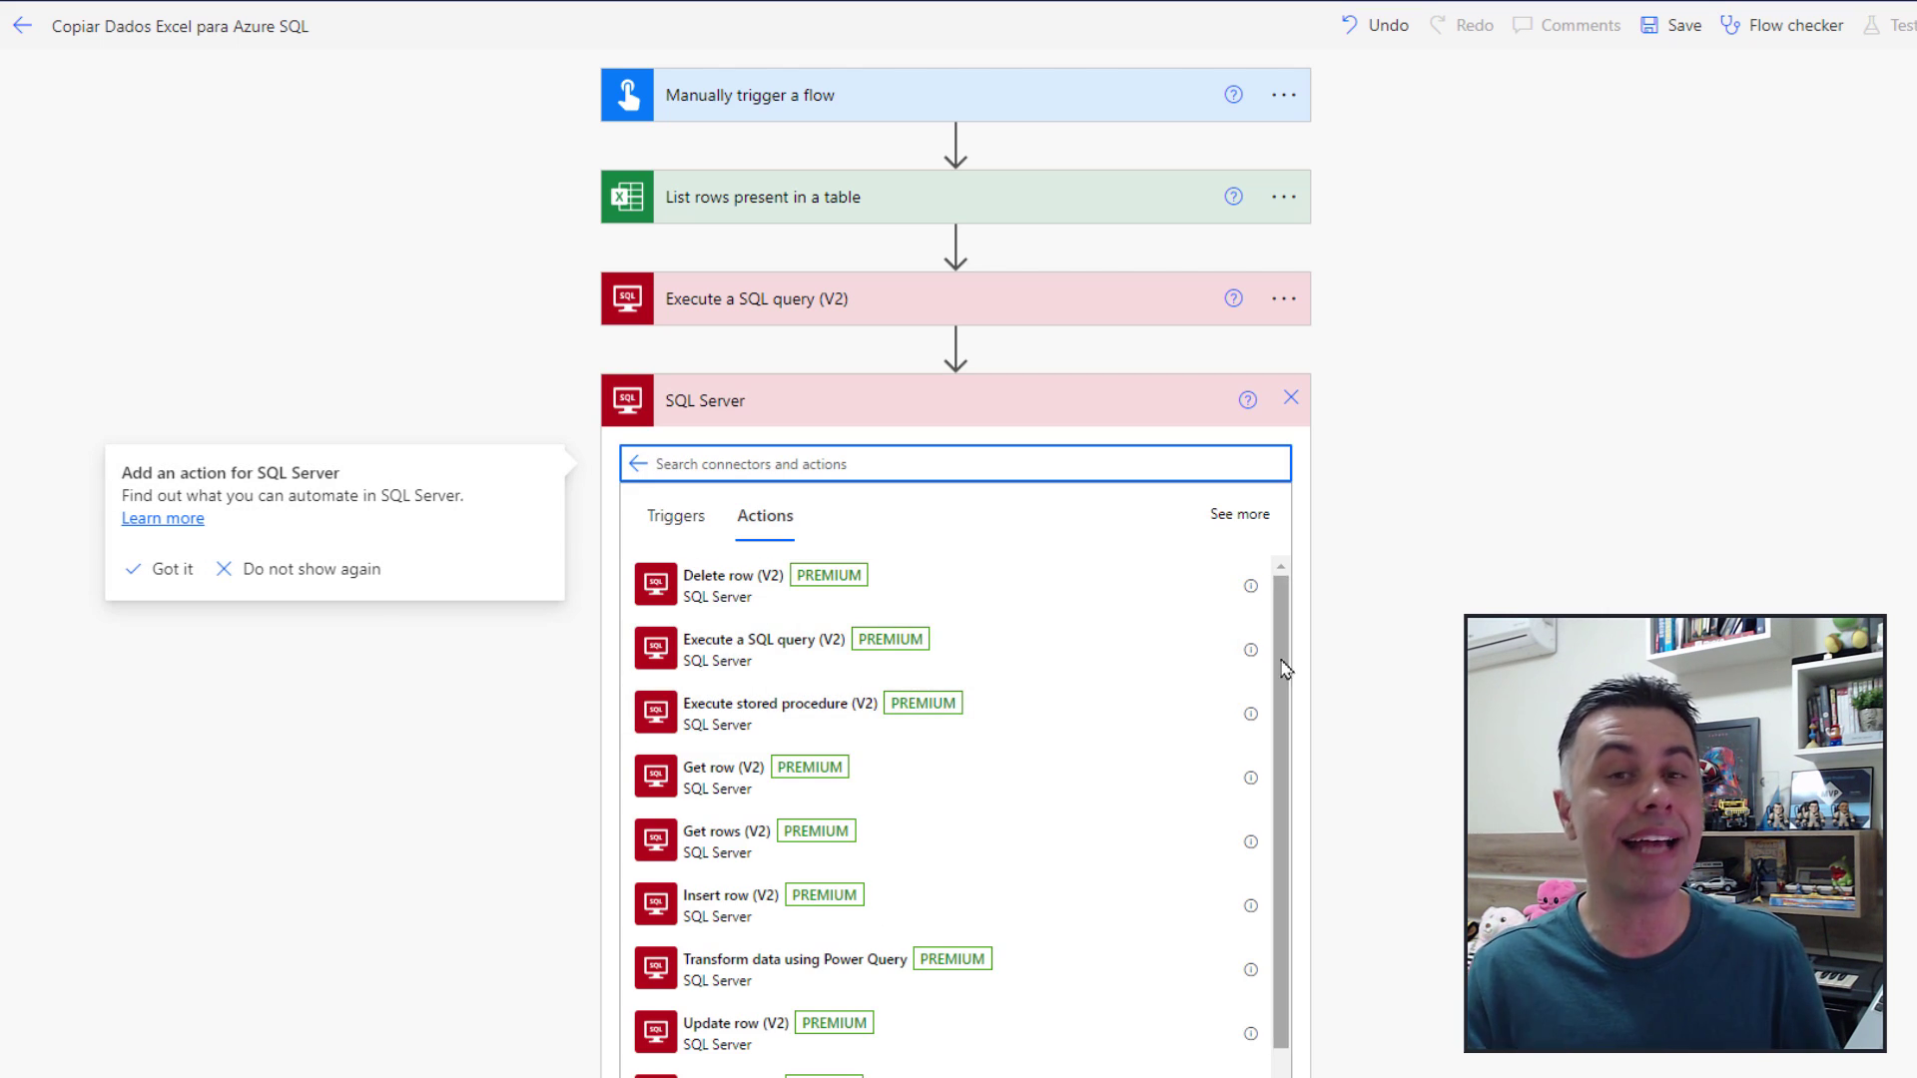
{"action": "scroll", "coordinate": [1198, 719], "scroll_direction": "down", "scroll_amount": 1}
{"action": "left_click", "coordinate": [739, 831]}
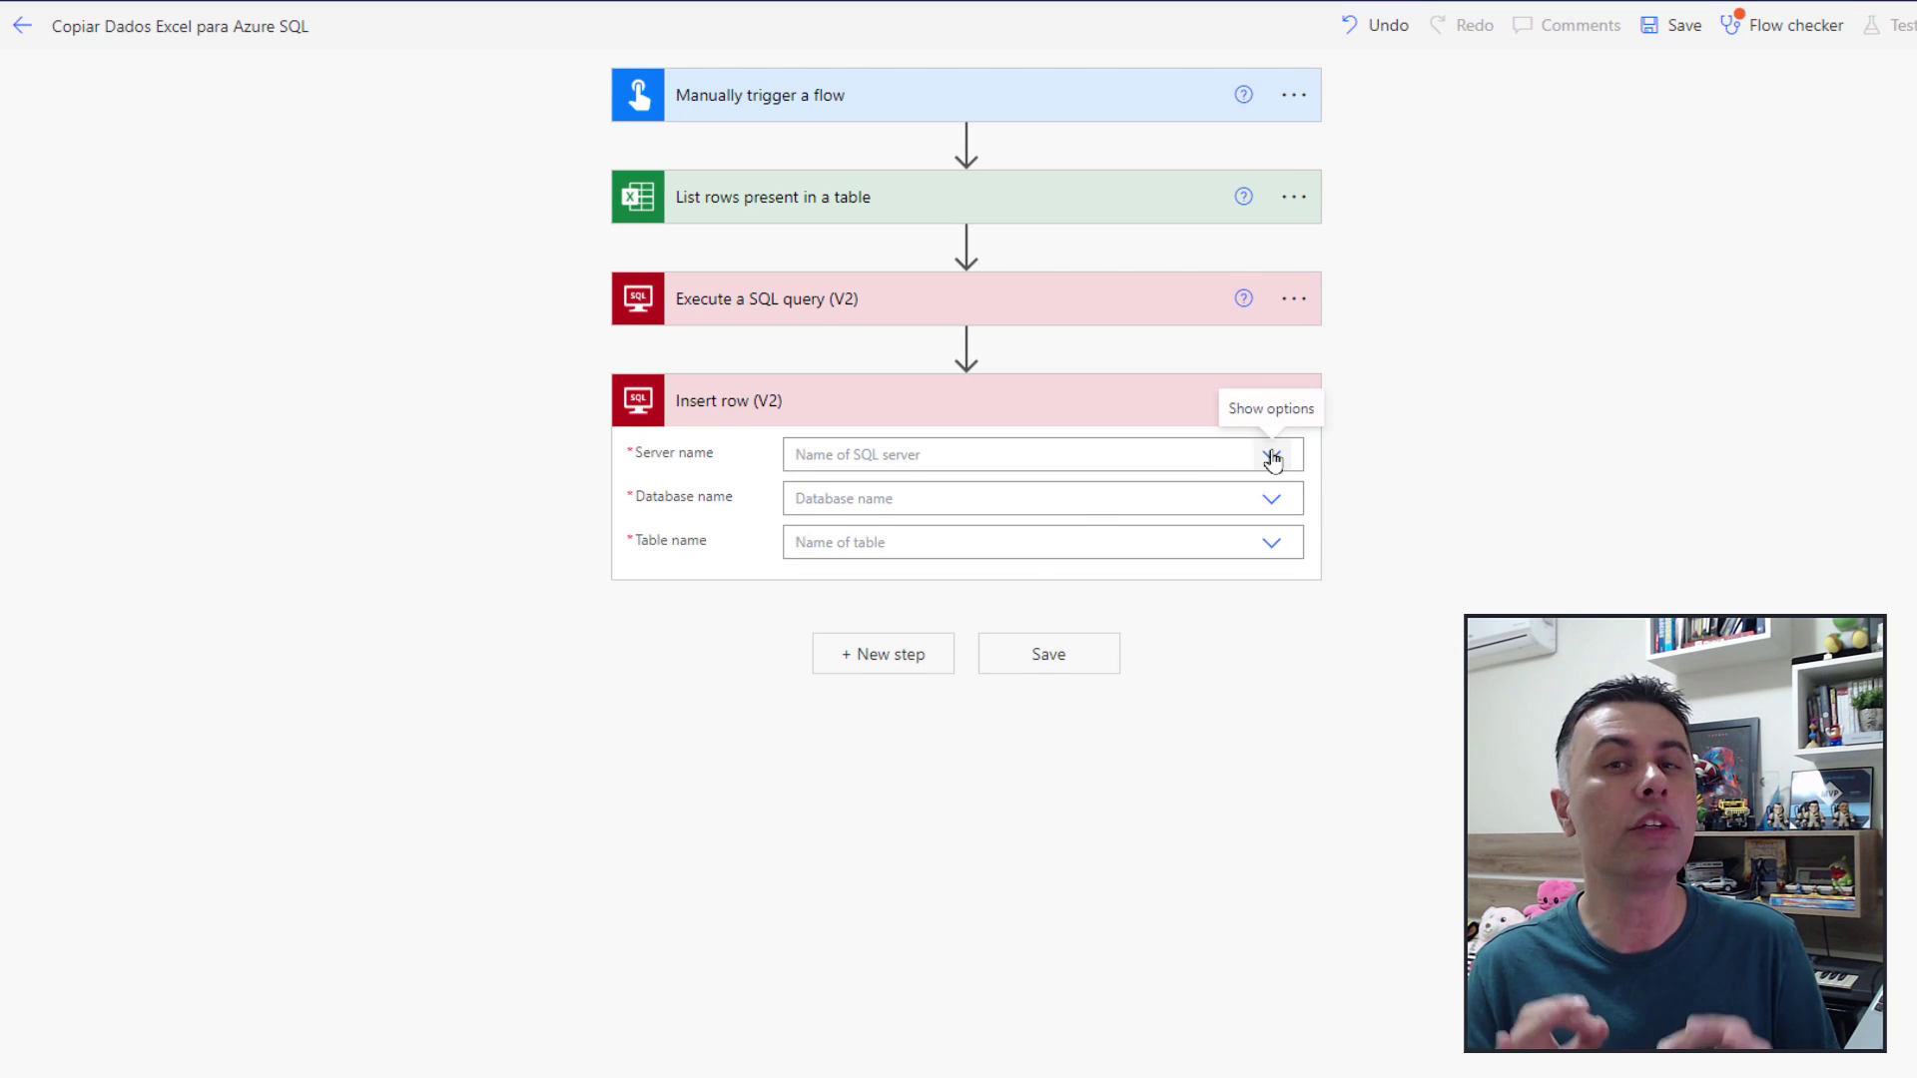
Target the connection's server, SANDBOX database and LinkedinStatistics table in the Insert row step.
{"action": "left_click", "coordinate": [1272, 457]}
{"action": "left_click", "coordinate": [1088, 492]}
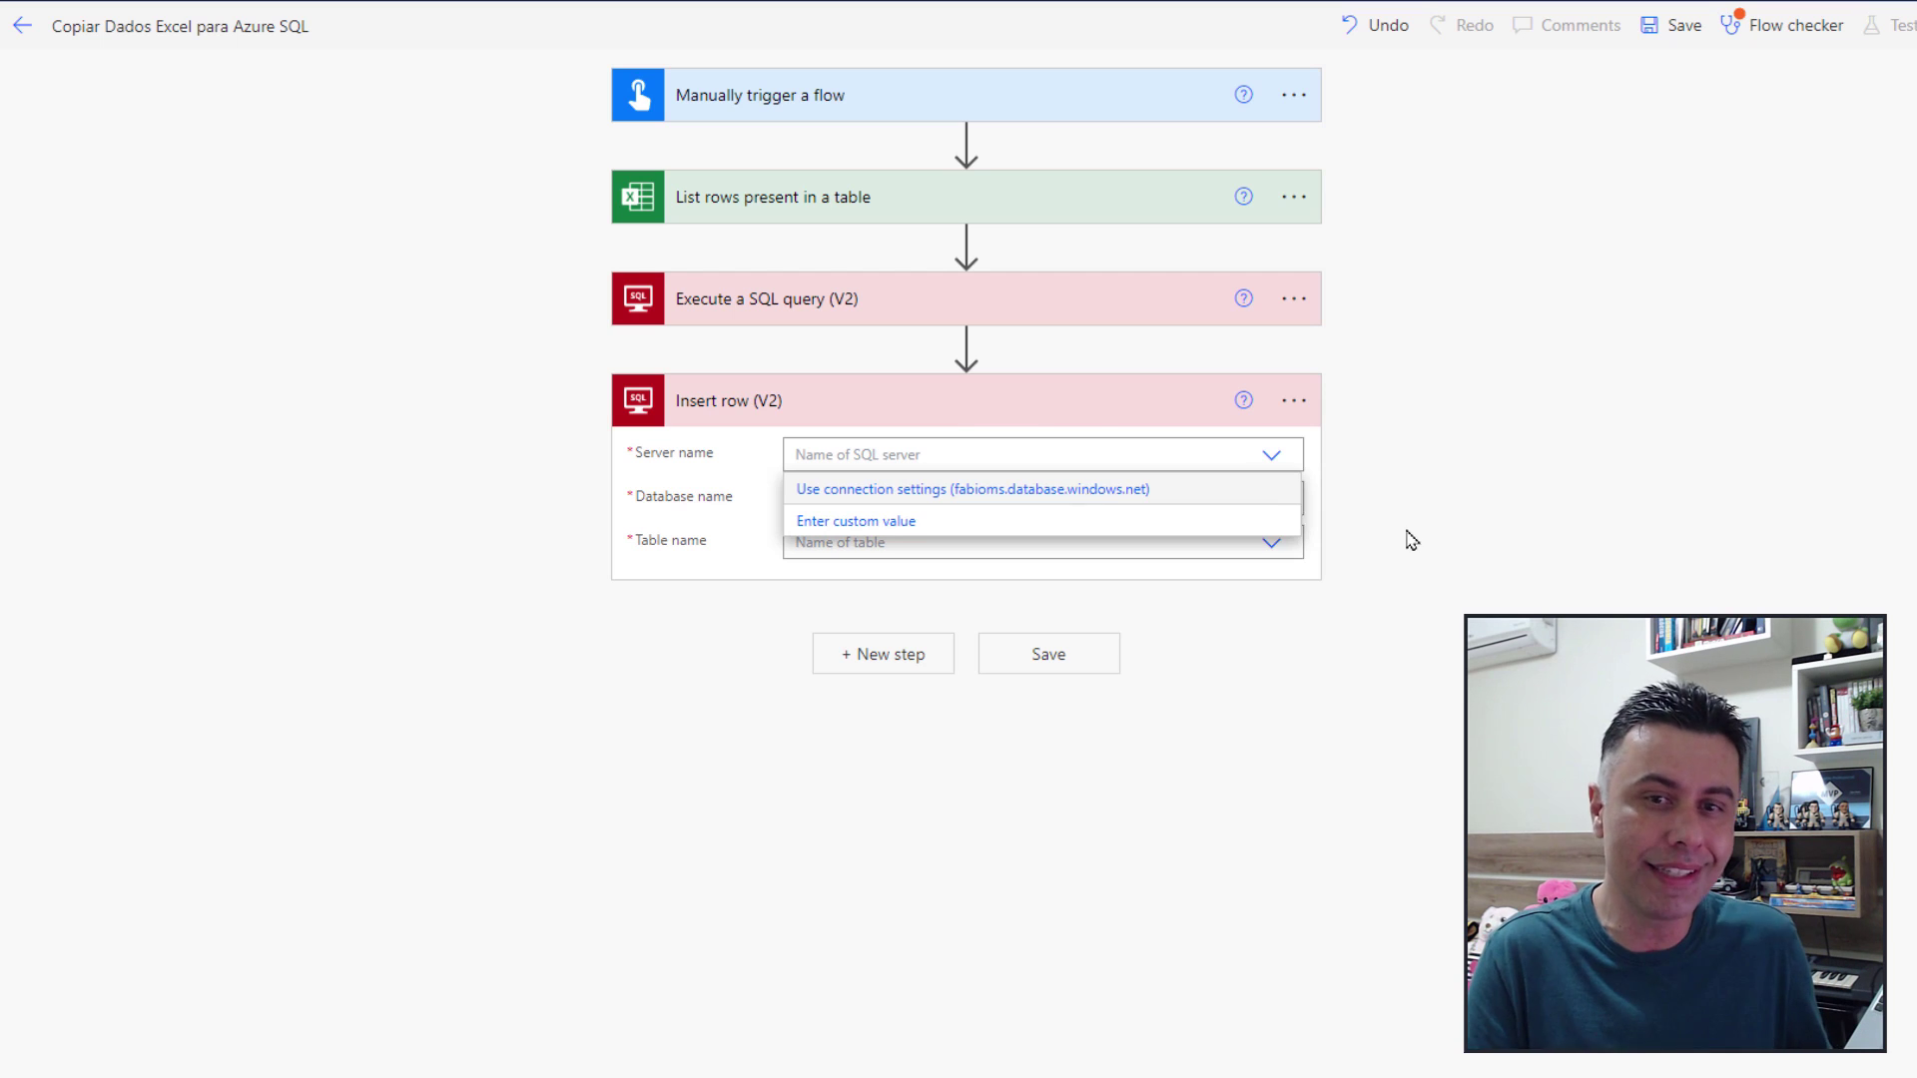
{"action": "left_click", "coordinate": [1270, 499]}
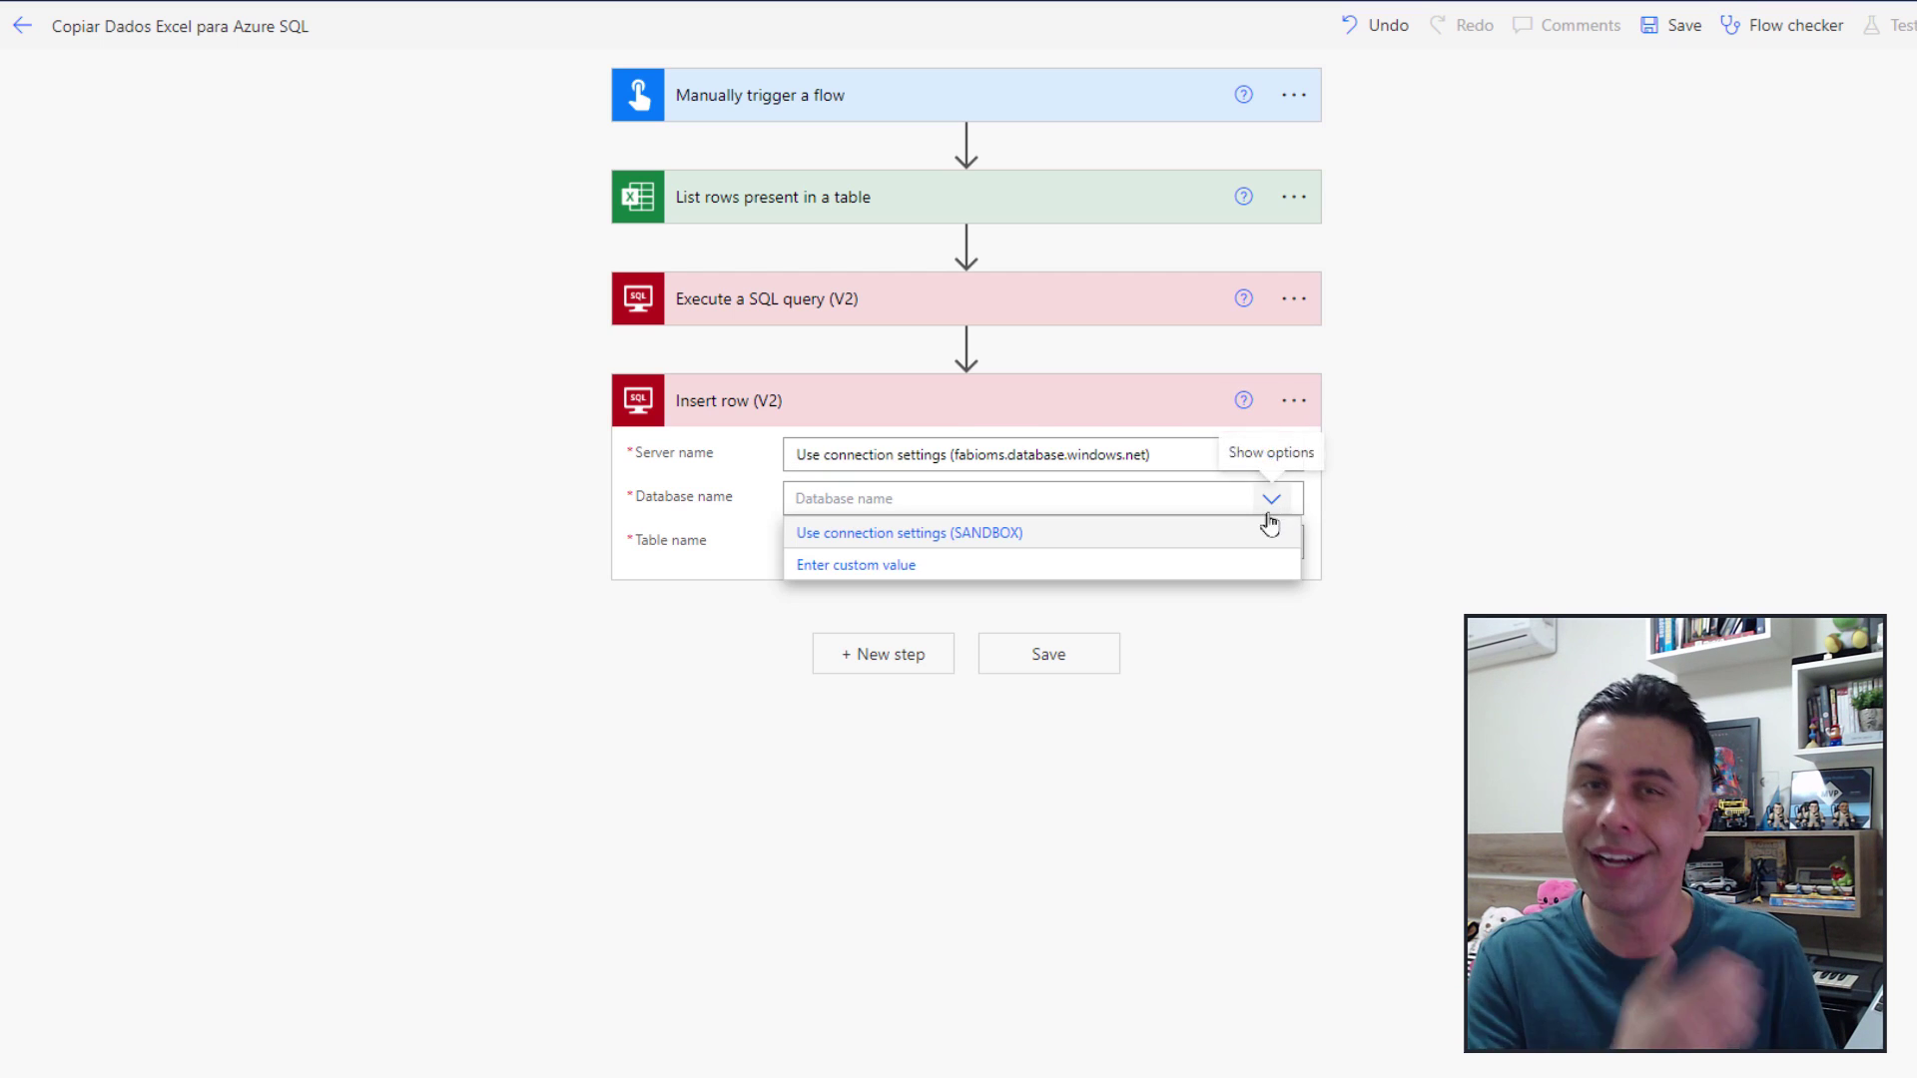
{"action": "left_click", "coordinate": [1015, 535]}
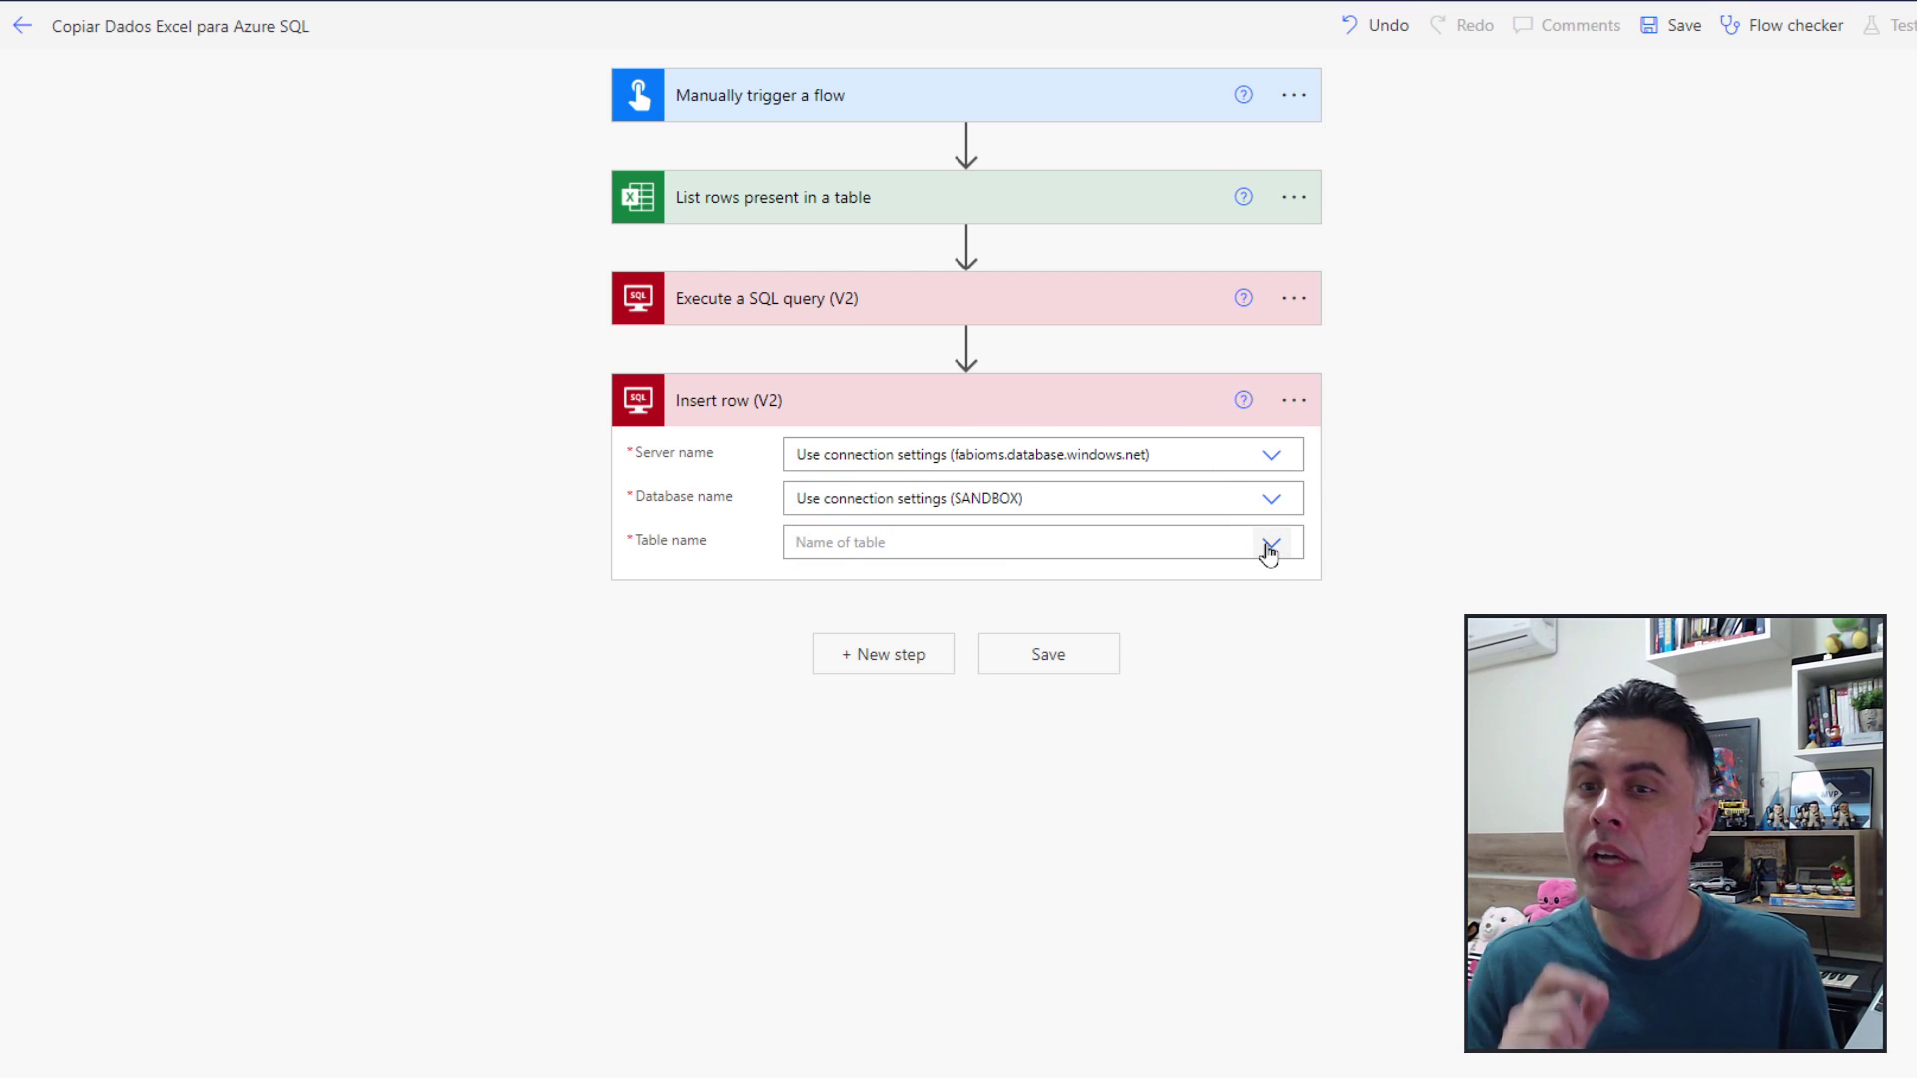
{"action": "left_click", "coordinate": [1269, 549]}
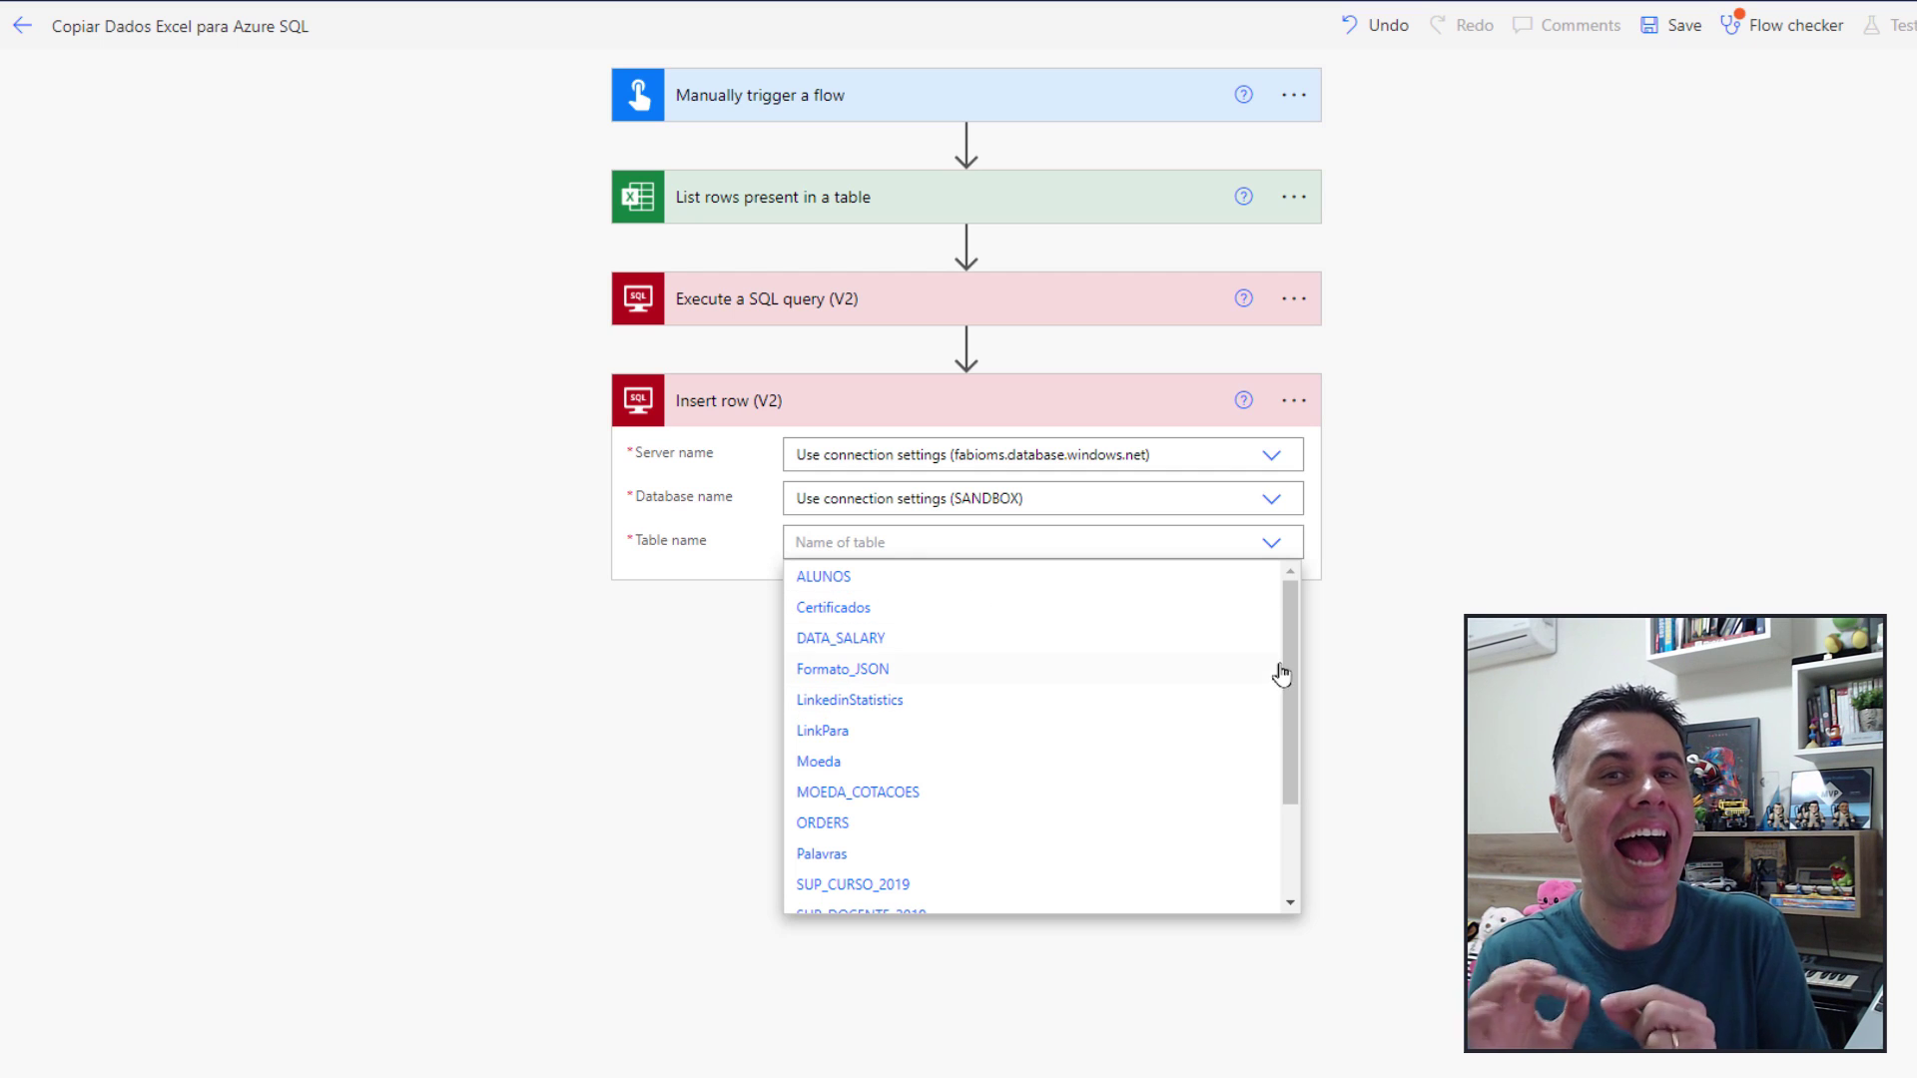
{"action": "left_click", "coordinate": [932, 707]}
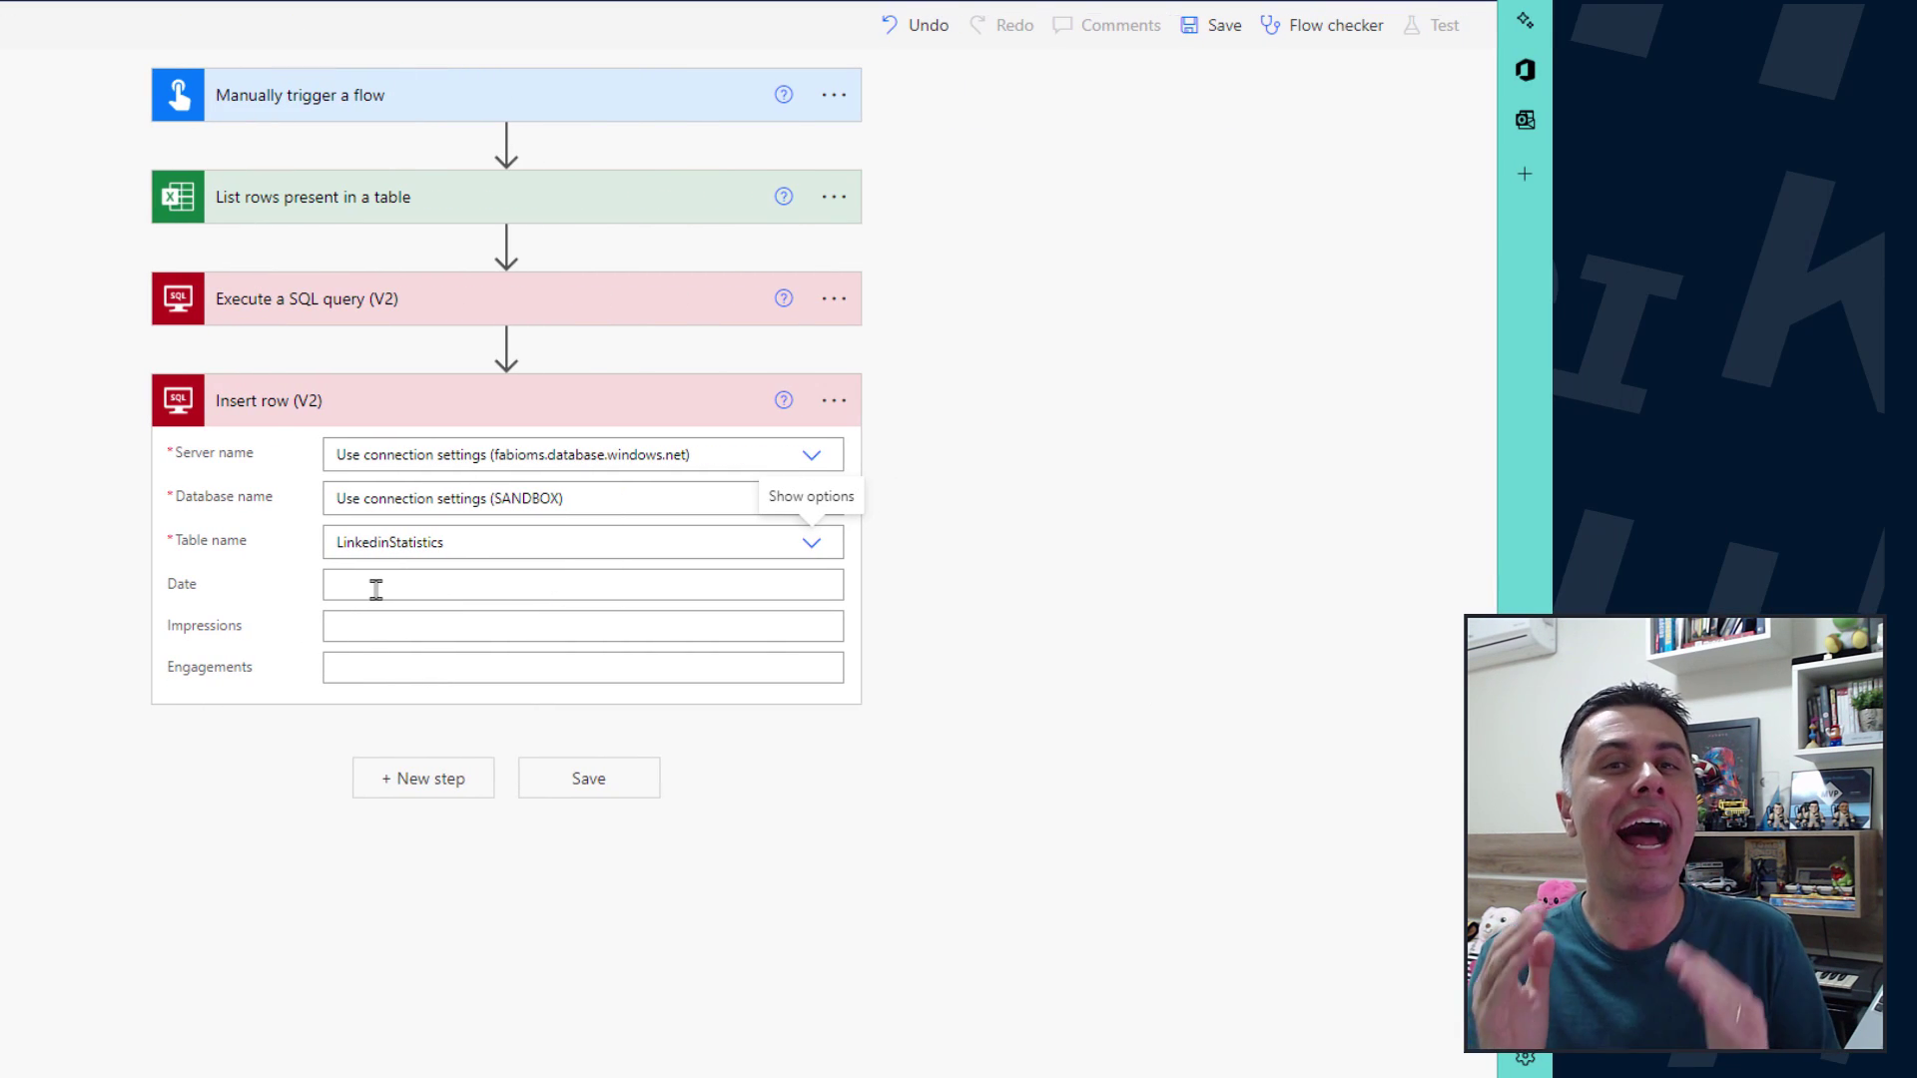
{"action": "left_click", "coordinate": [672, 595]}
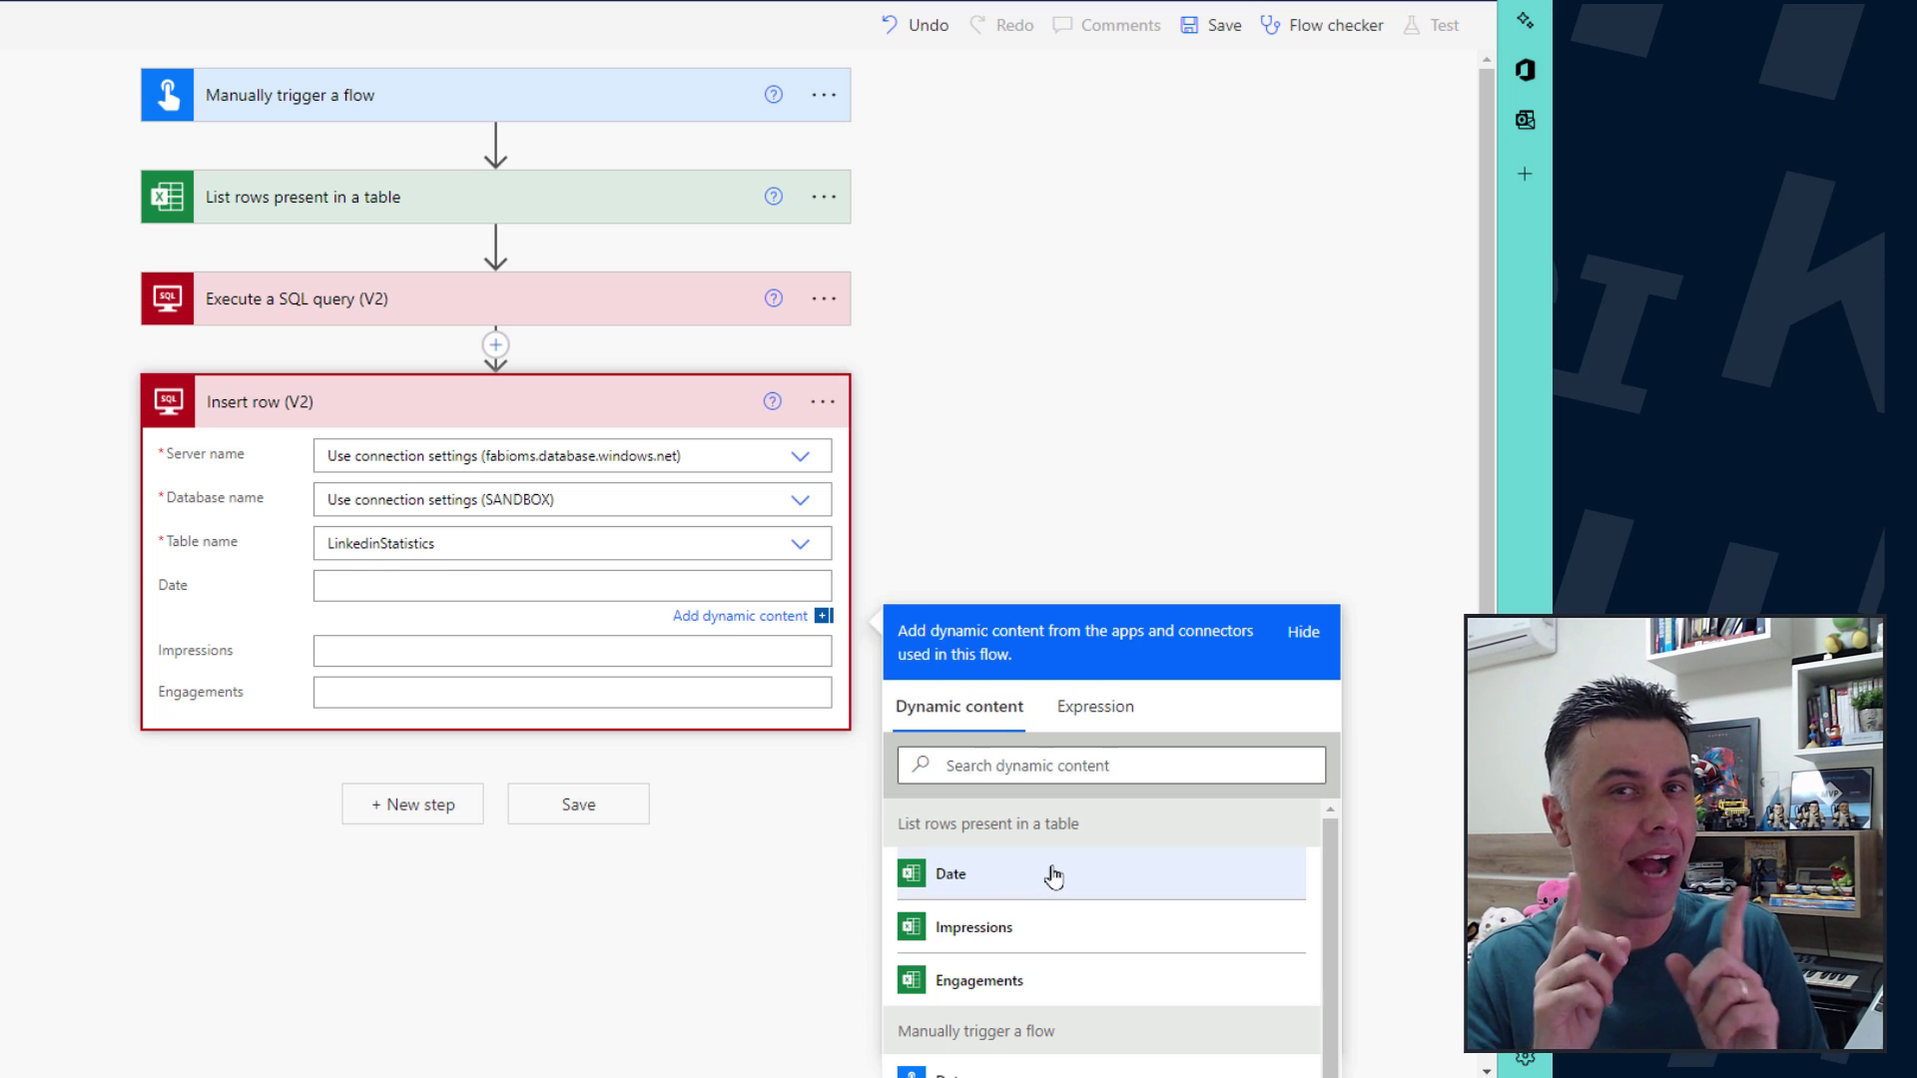
Map the Excel row's Date into the Insert row Date field, then review the SQL query and List rows steps.
{"action": "left_click", "coordinate": [1053, 876]}
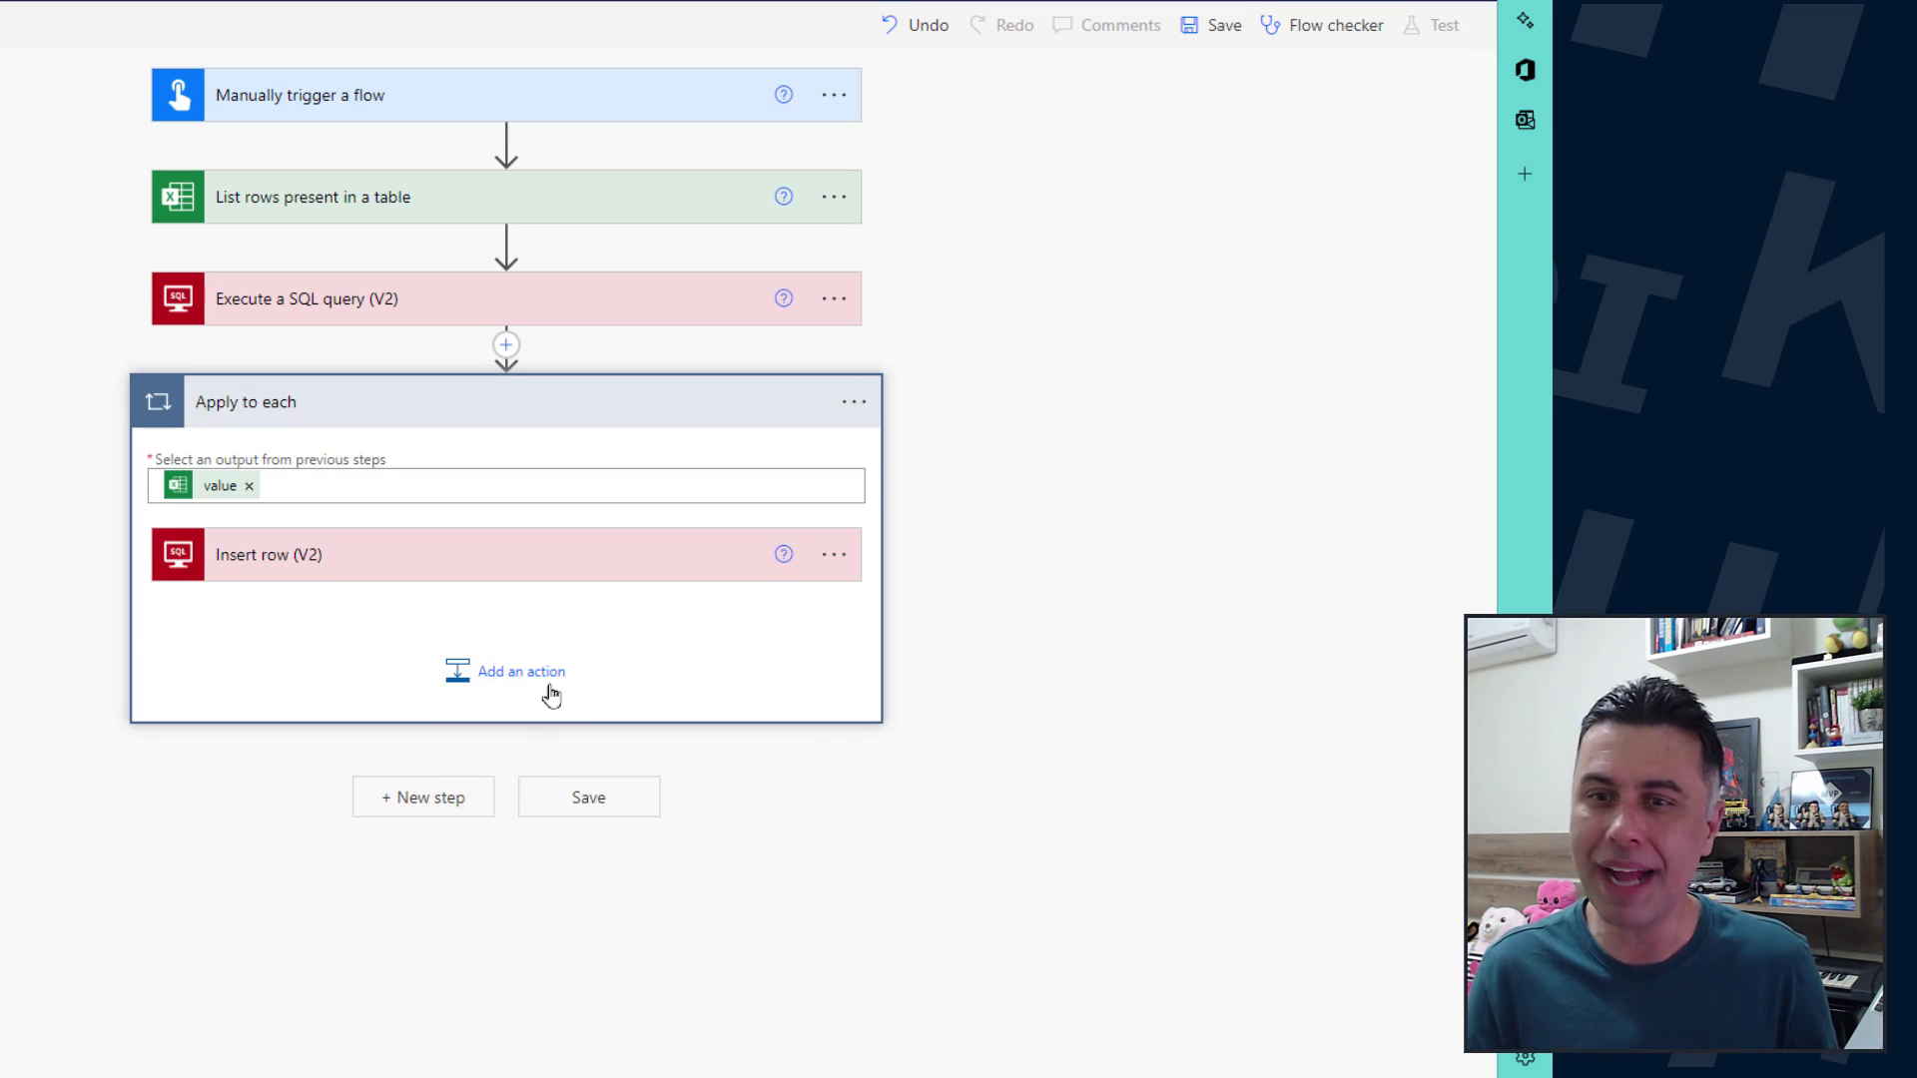
{"action": "left_click", "coordinate": [540, 570]}
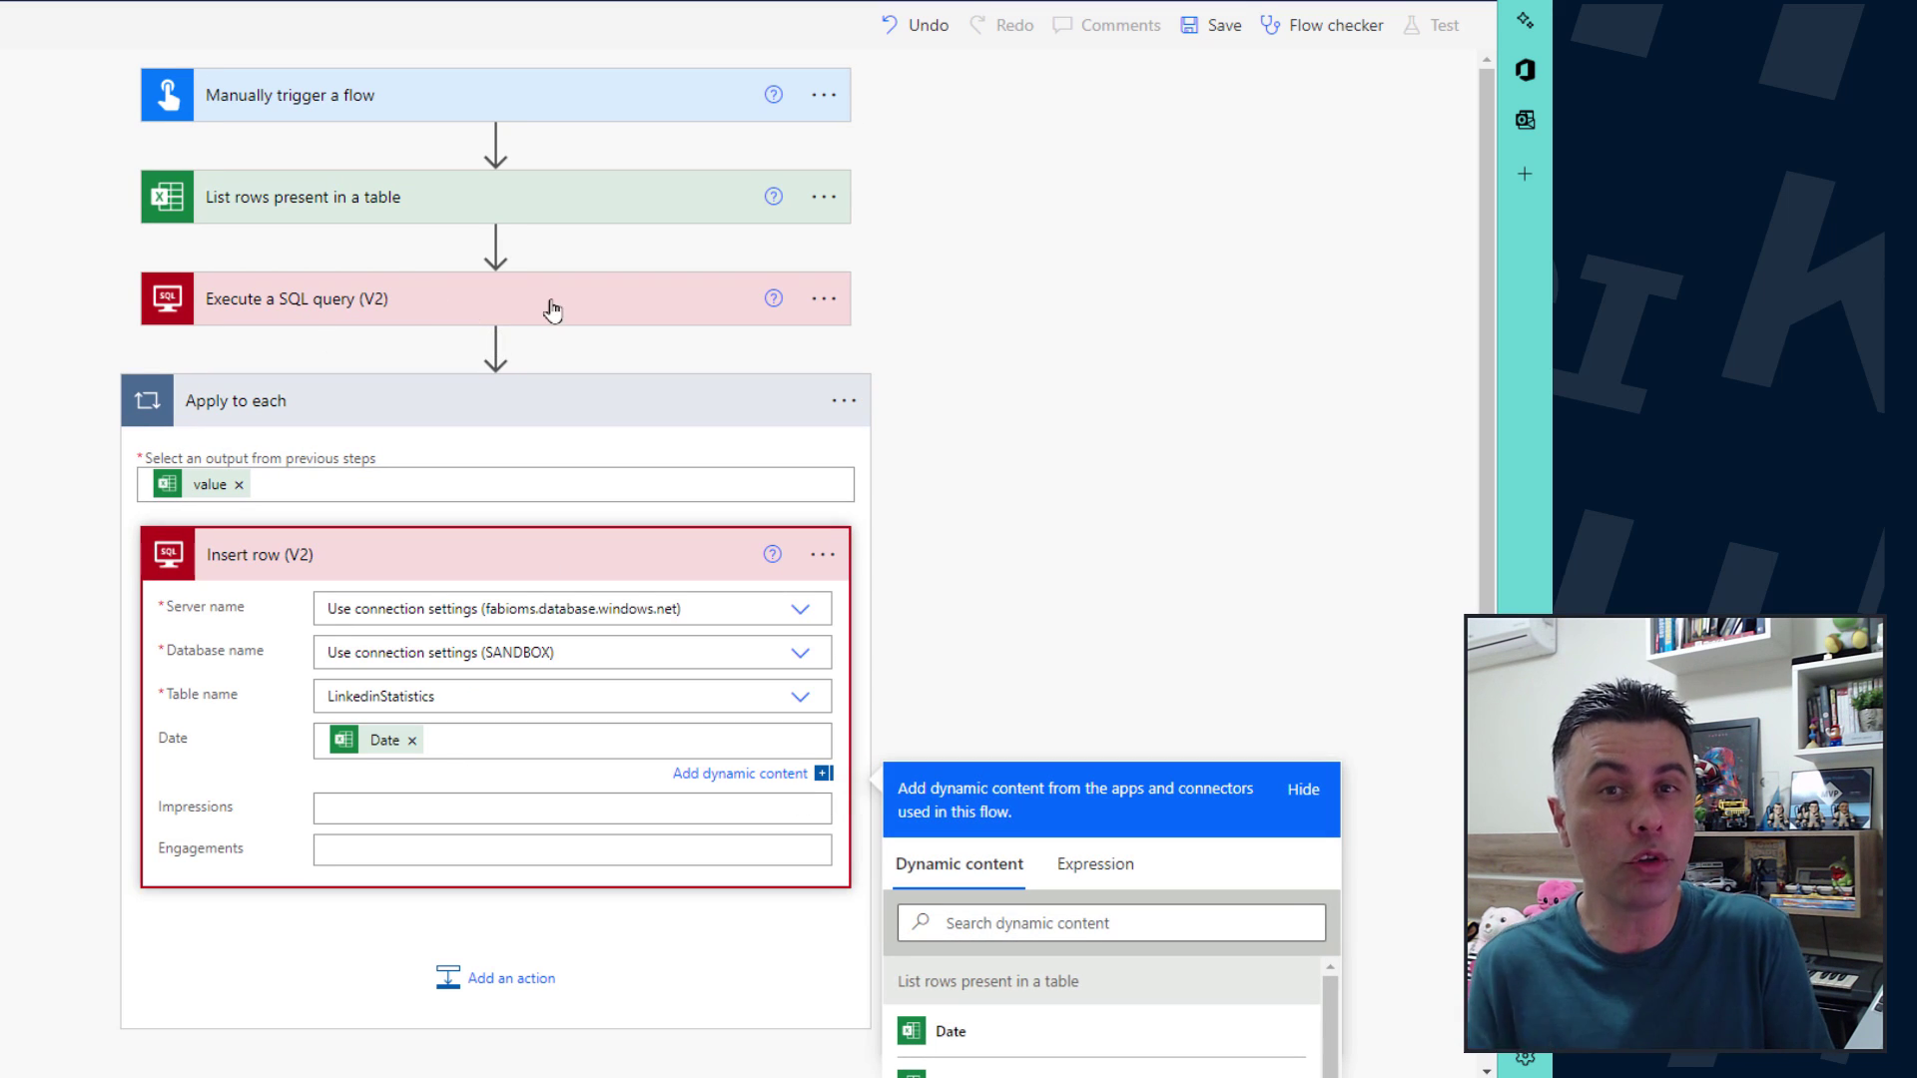
{"action": "left_click", "coordinate": [553, 305]}
{"action": "left_click", "coordinate": [459, 317]}
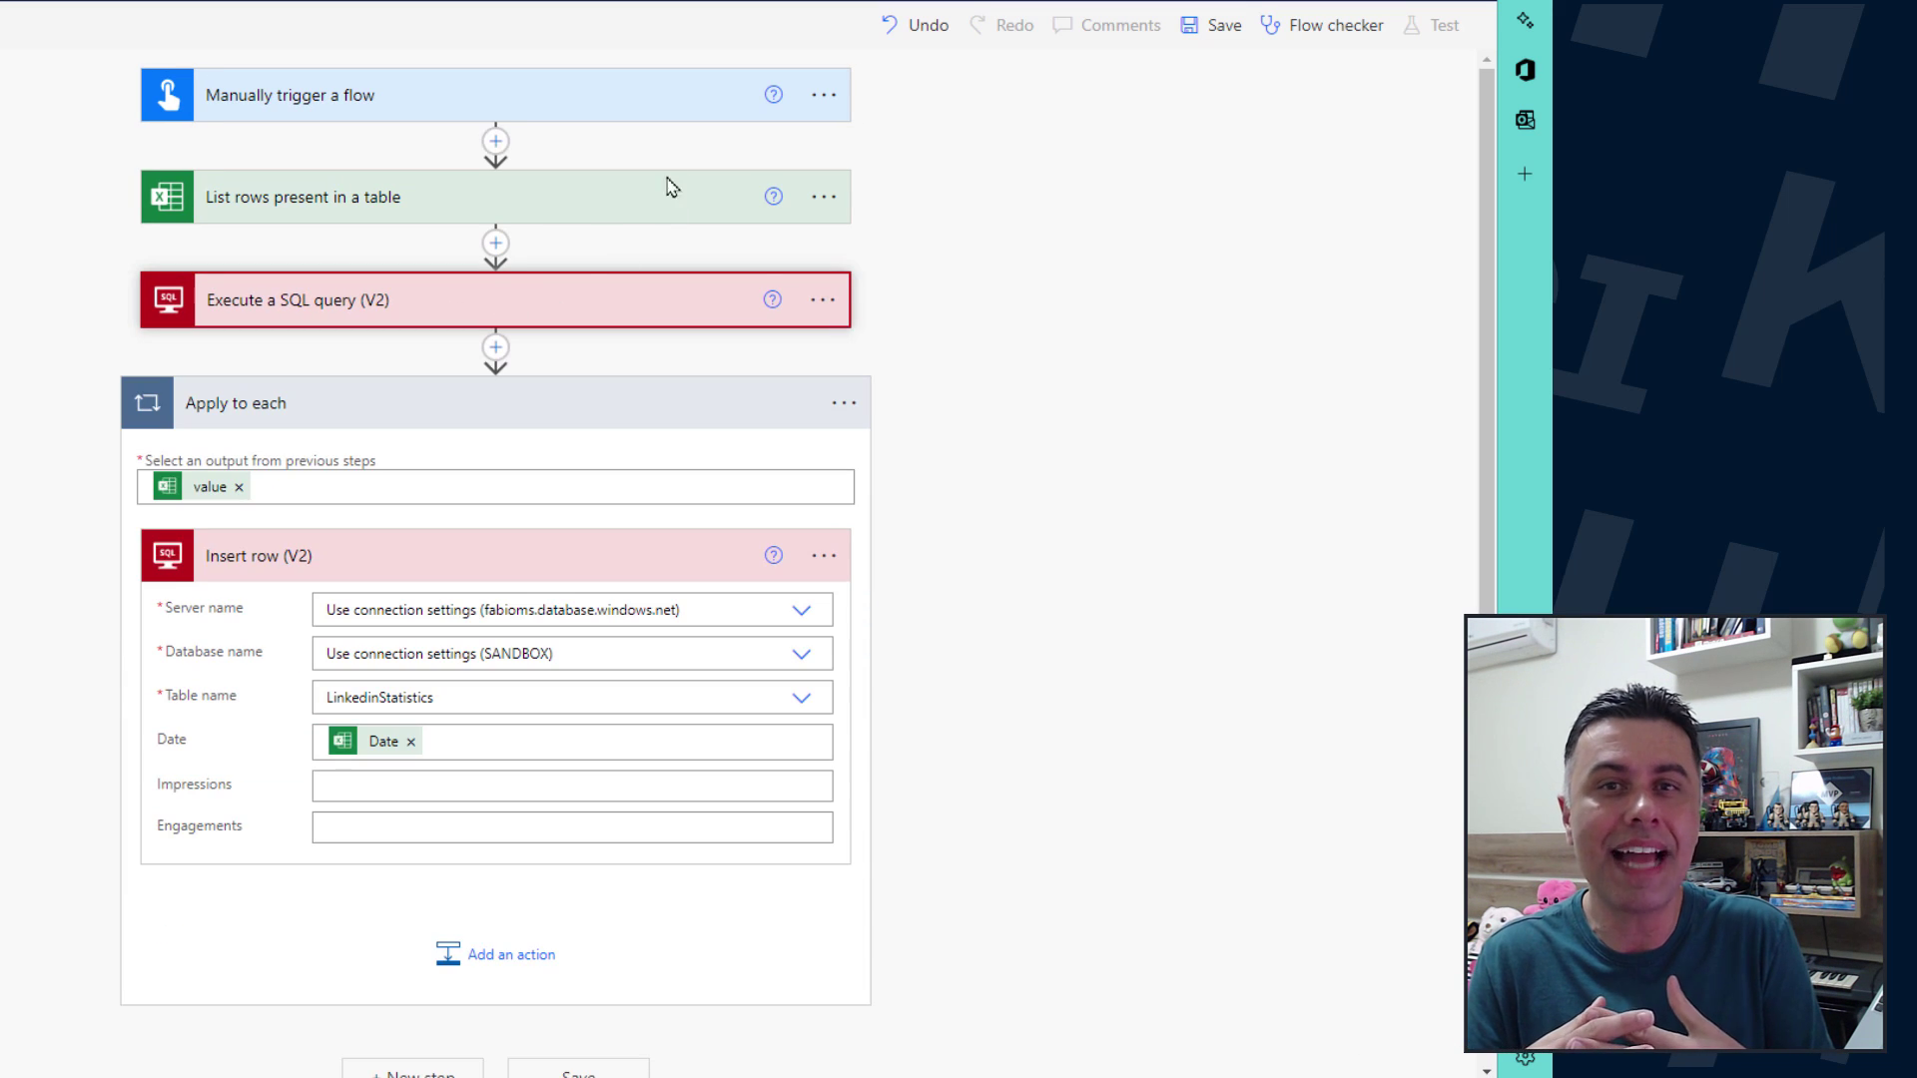
{"action": "left_click", "coordinate": [603, 200]}
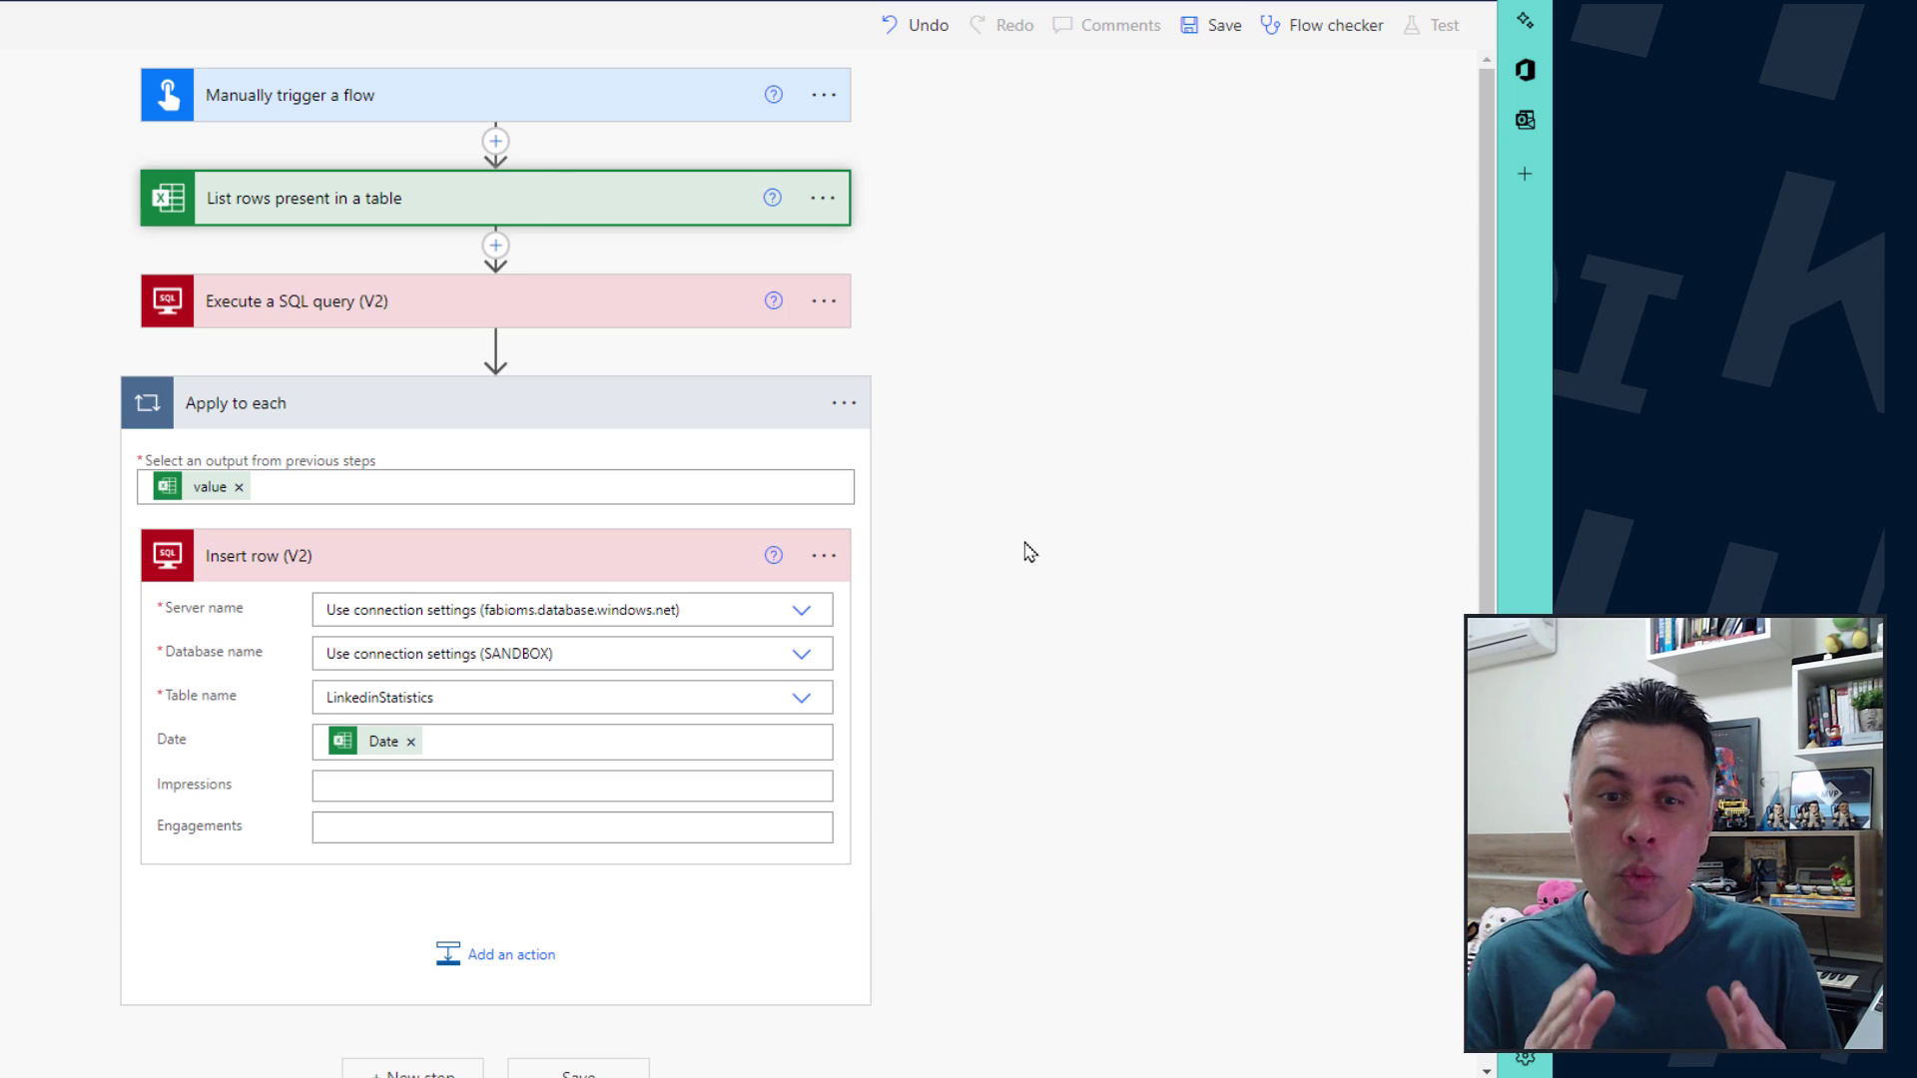
{"action": "left_click", "coordinate": [992, 580]}
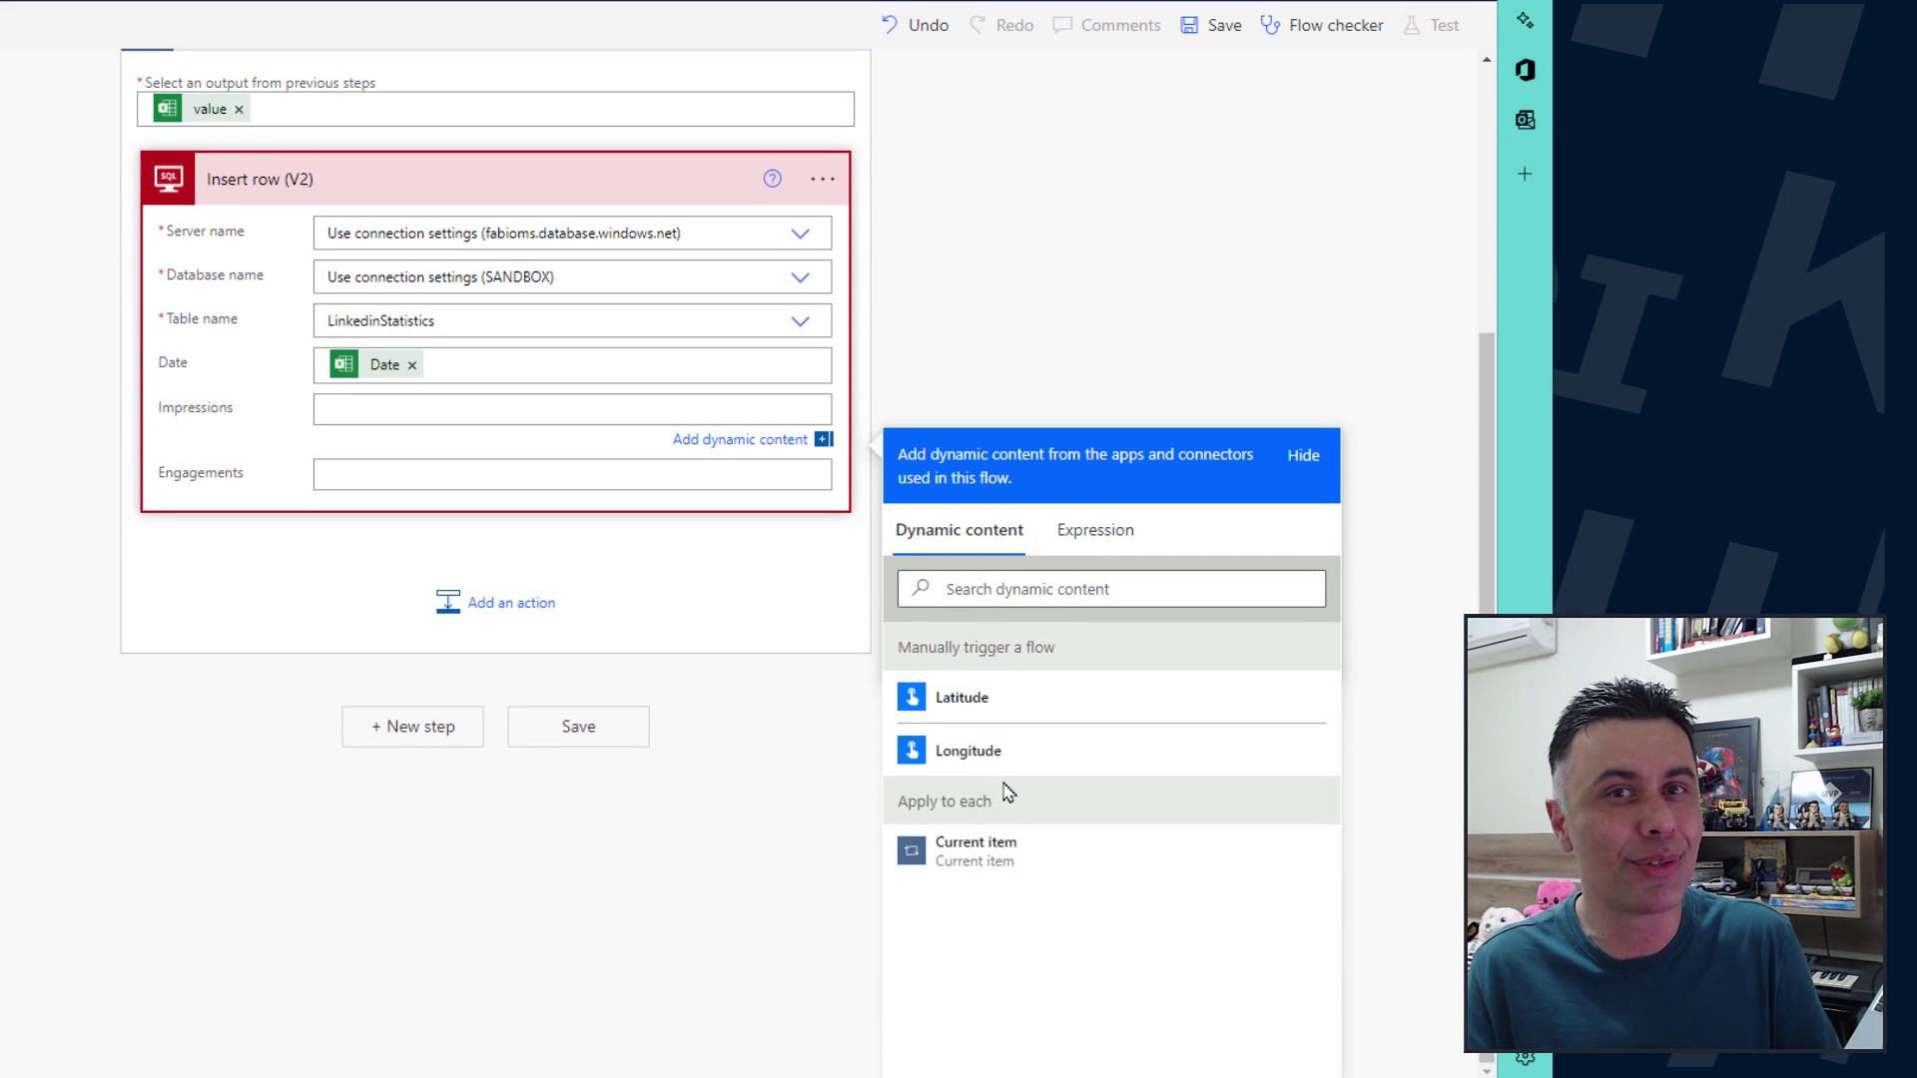
Set Impressions to the expression items('Apply_to_each')?['Impressions'].
{"action": "scroll", "coordinate": [996, 799], "scroll_direction": "up", "scroll_amount": 2}
{"action": "scroll", "coordinate": [1007, 791], "scroll_direction": "down", "scroll_amount": 2}
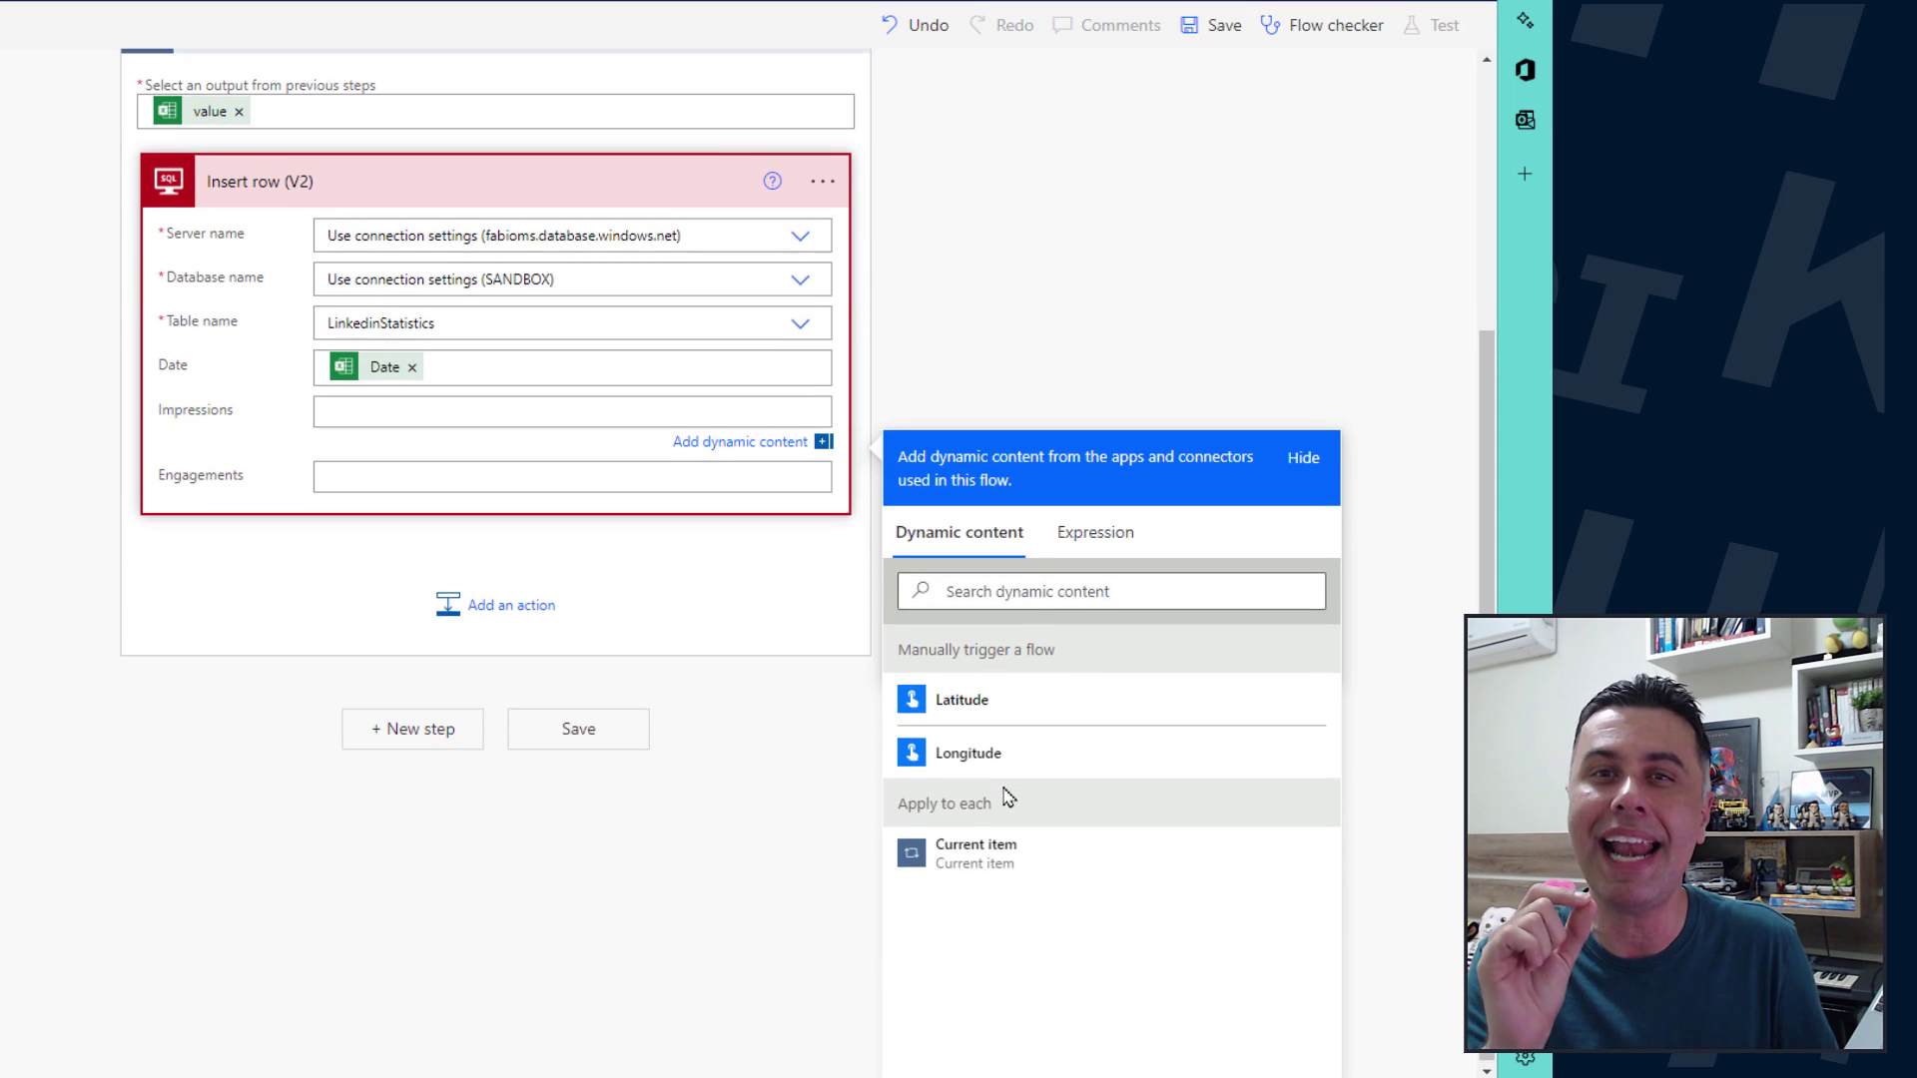
{"action": "scroll", "coordinate": [1009, 796], "scroll_direction": "up", "scroll_amount": 2}
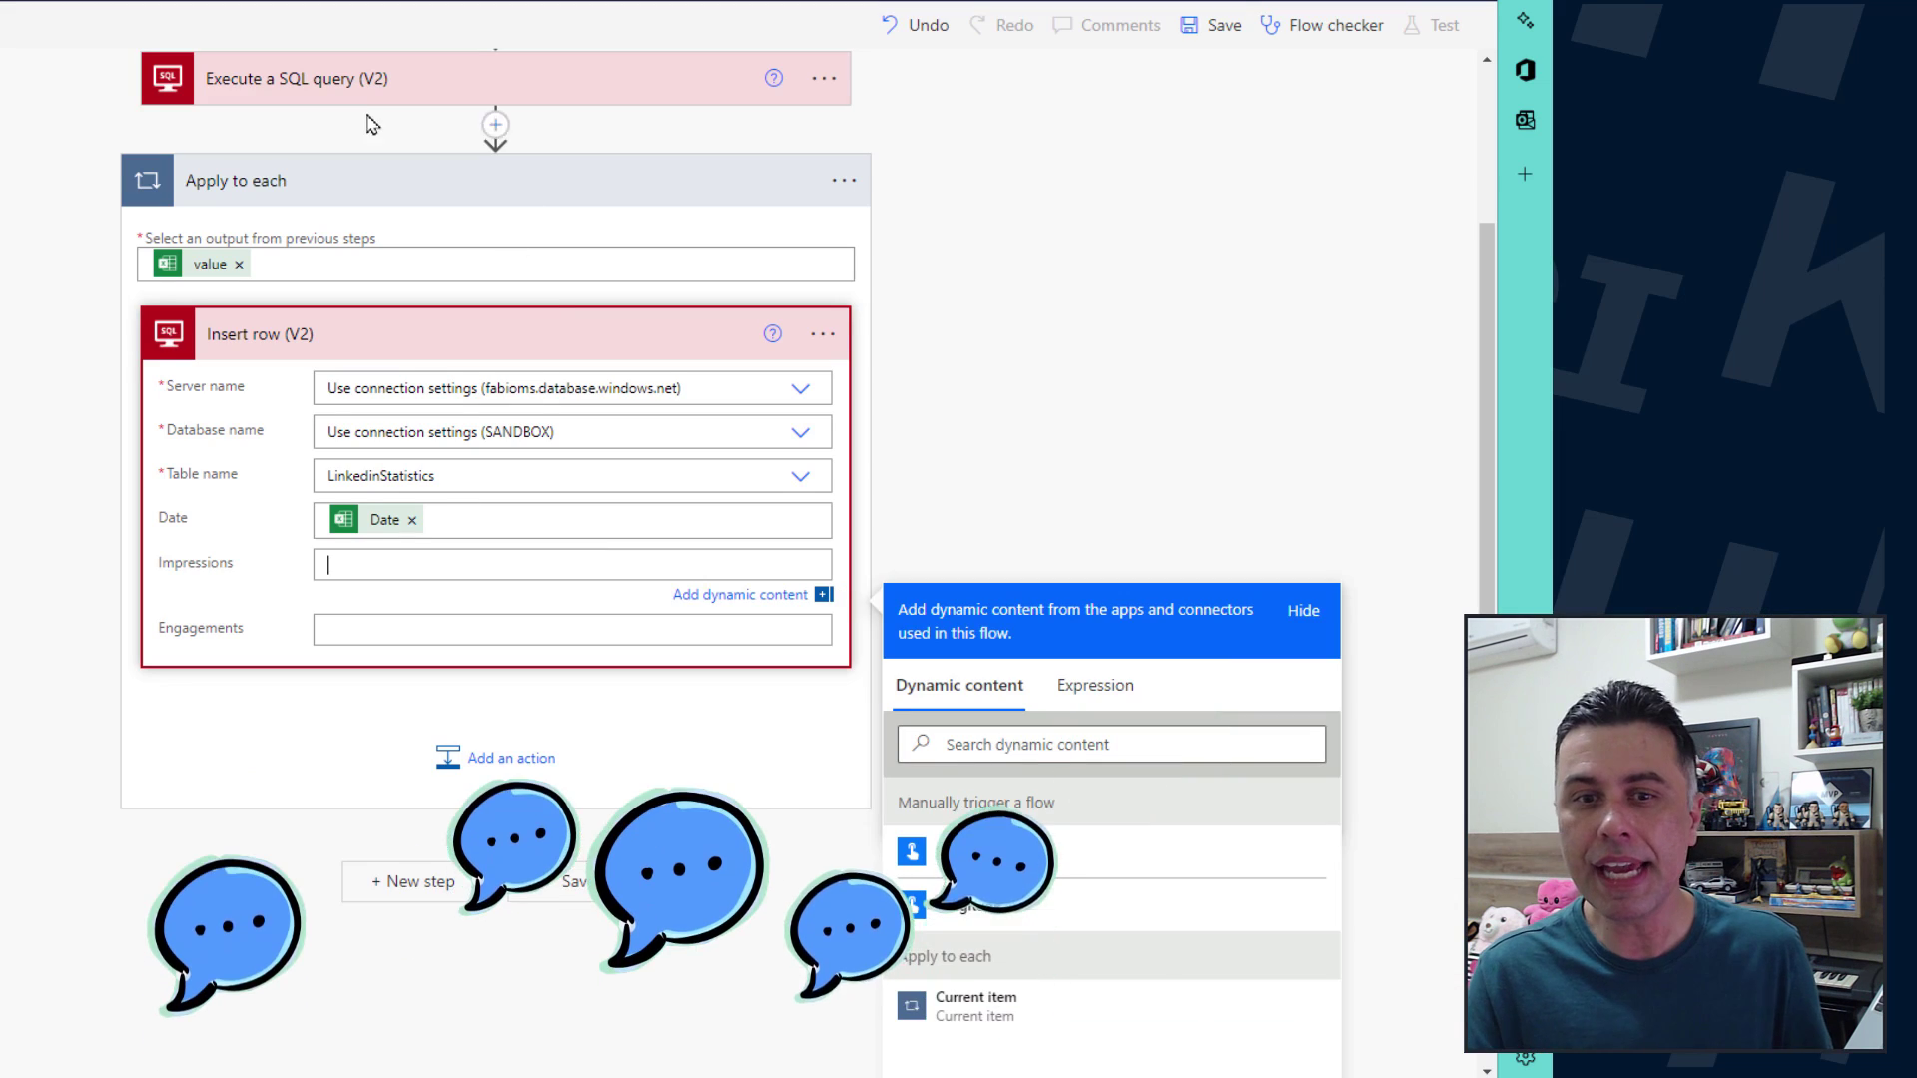
{"action": "left_click", "coordinate": [427, 631]}
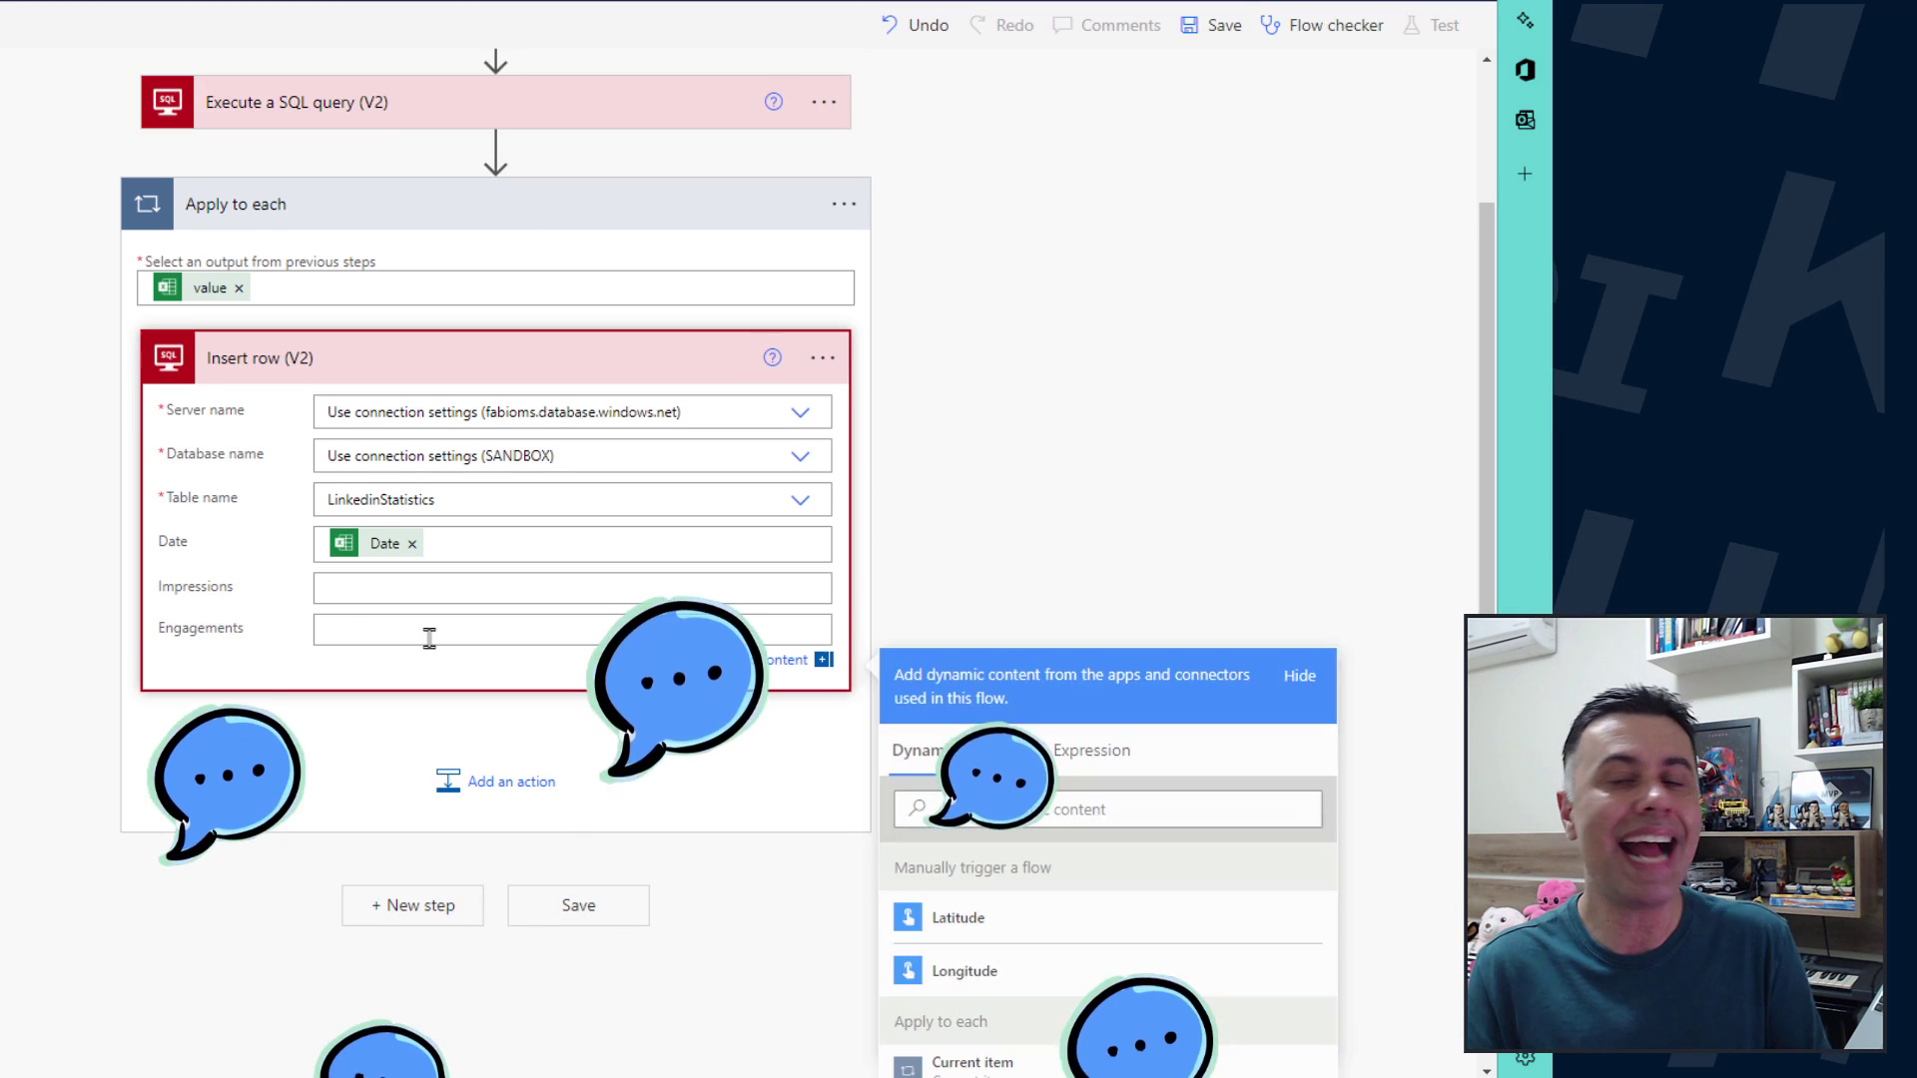
{"action": "scroll", "coordinate": [410, 499], "scroll_direction": "down", "scroll_amount": 2}
{"action": "left_click", "coordinate": [398, 438]}
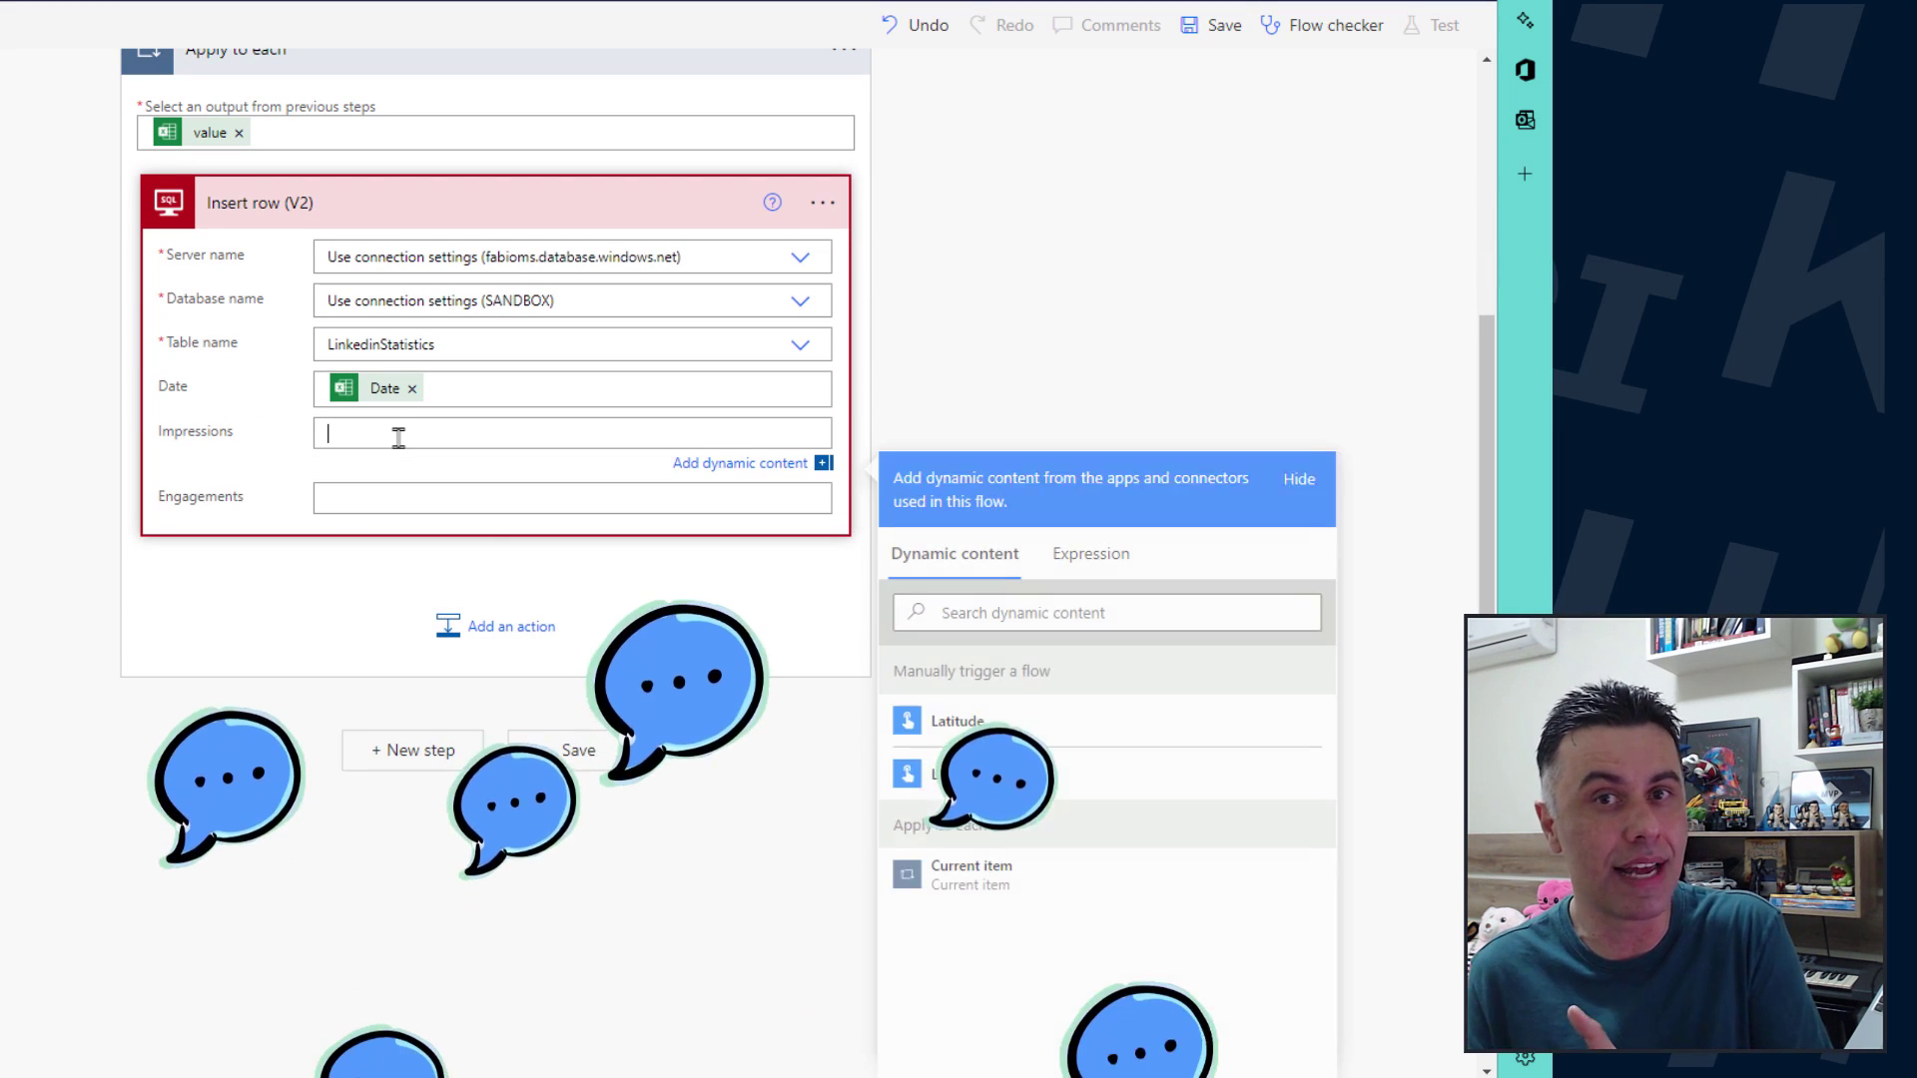
{"action": "left_click", "coordinate": [1095, 555]}
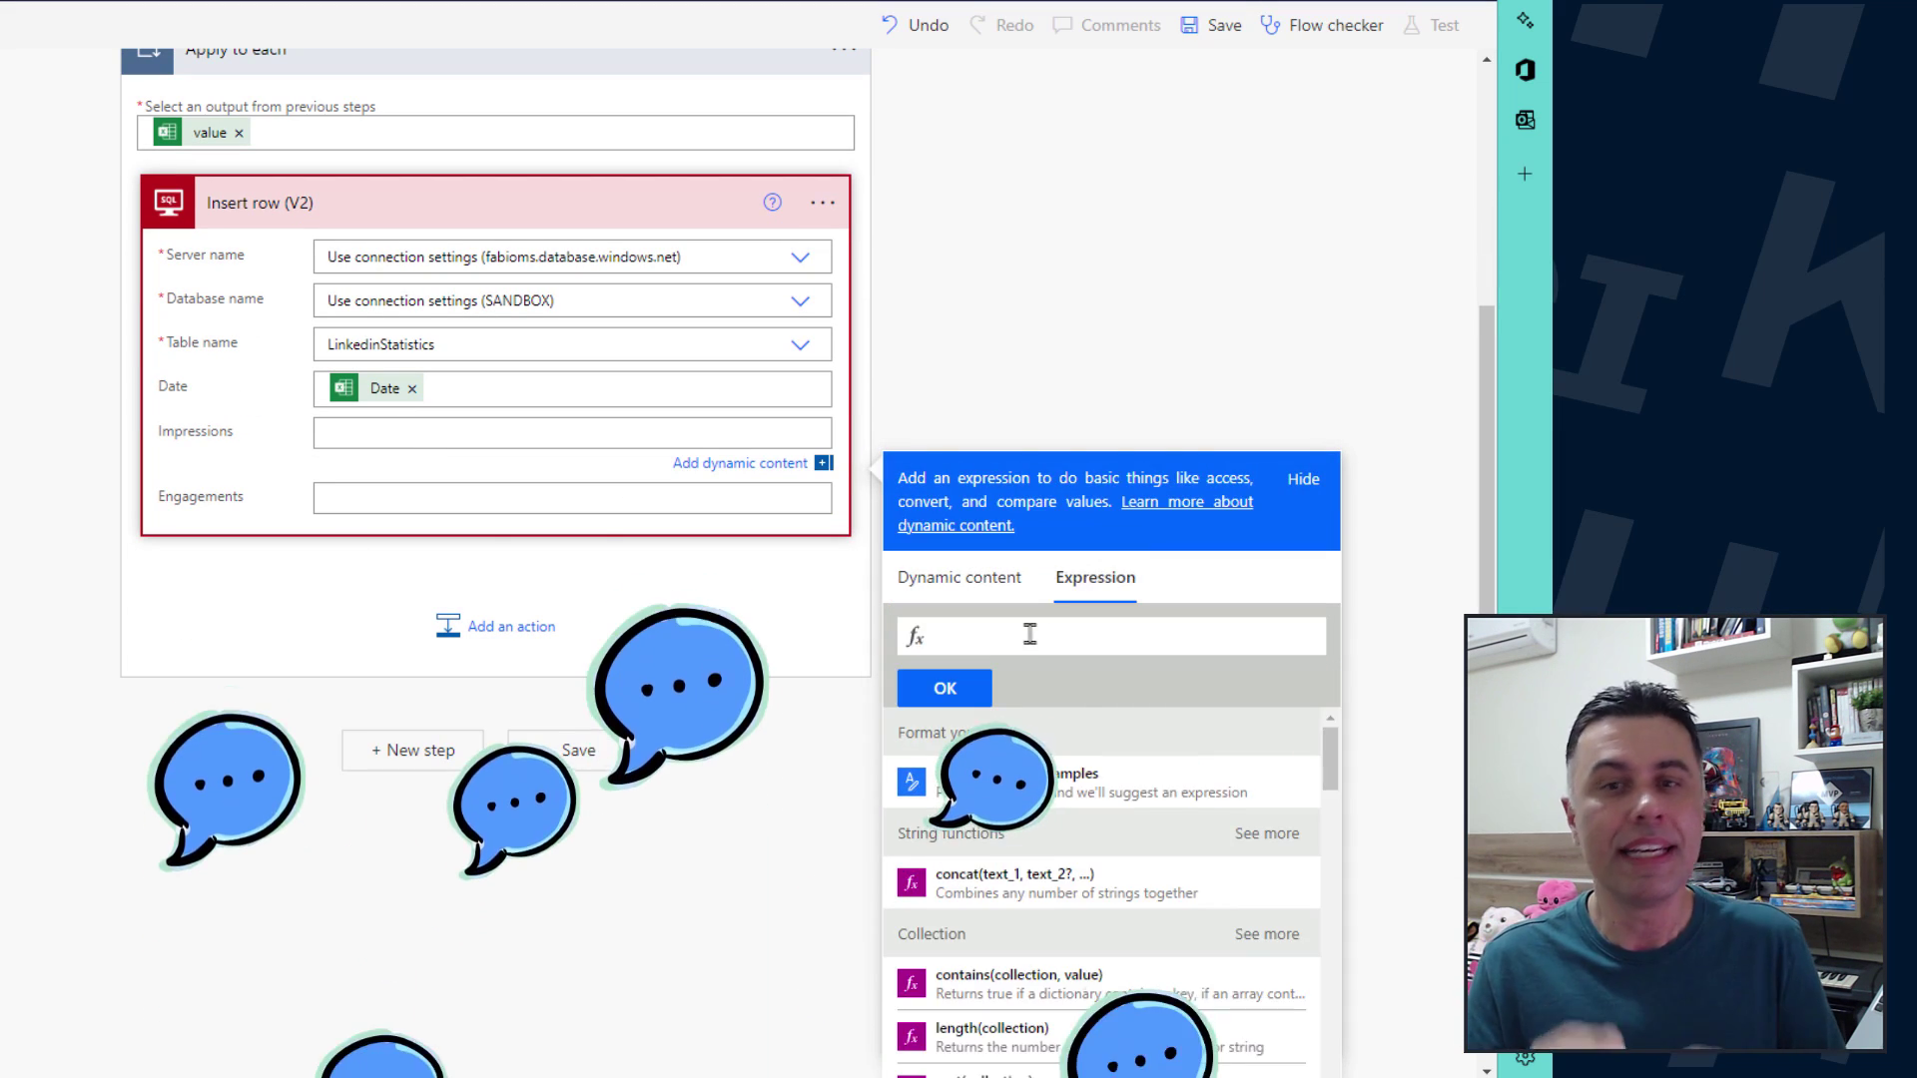
{"action": "type", "text": "items('Apply_to_each')"}
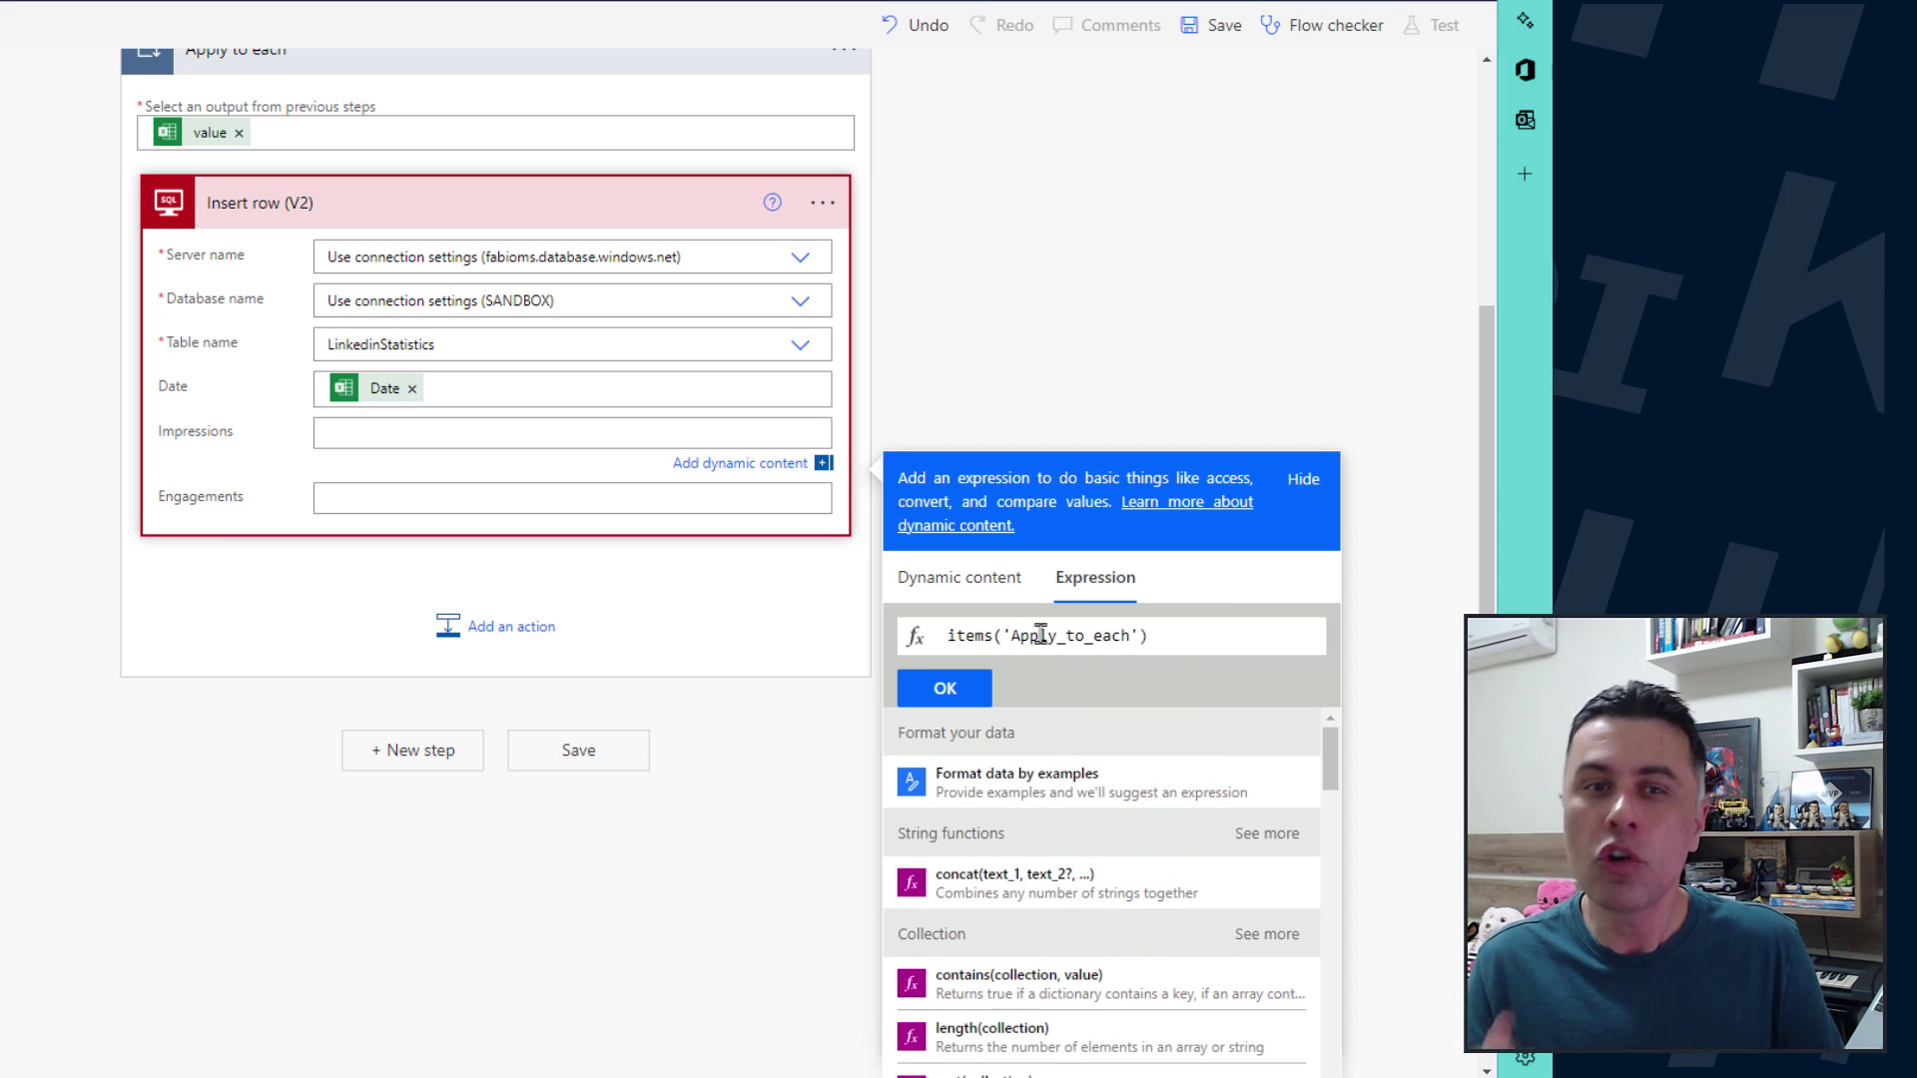
{"action": "type", "text": "?['Impressions"}
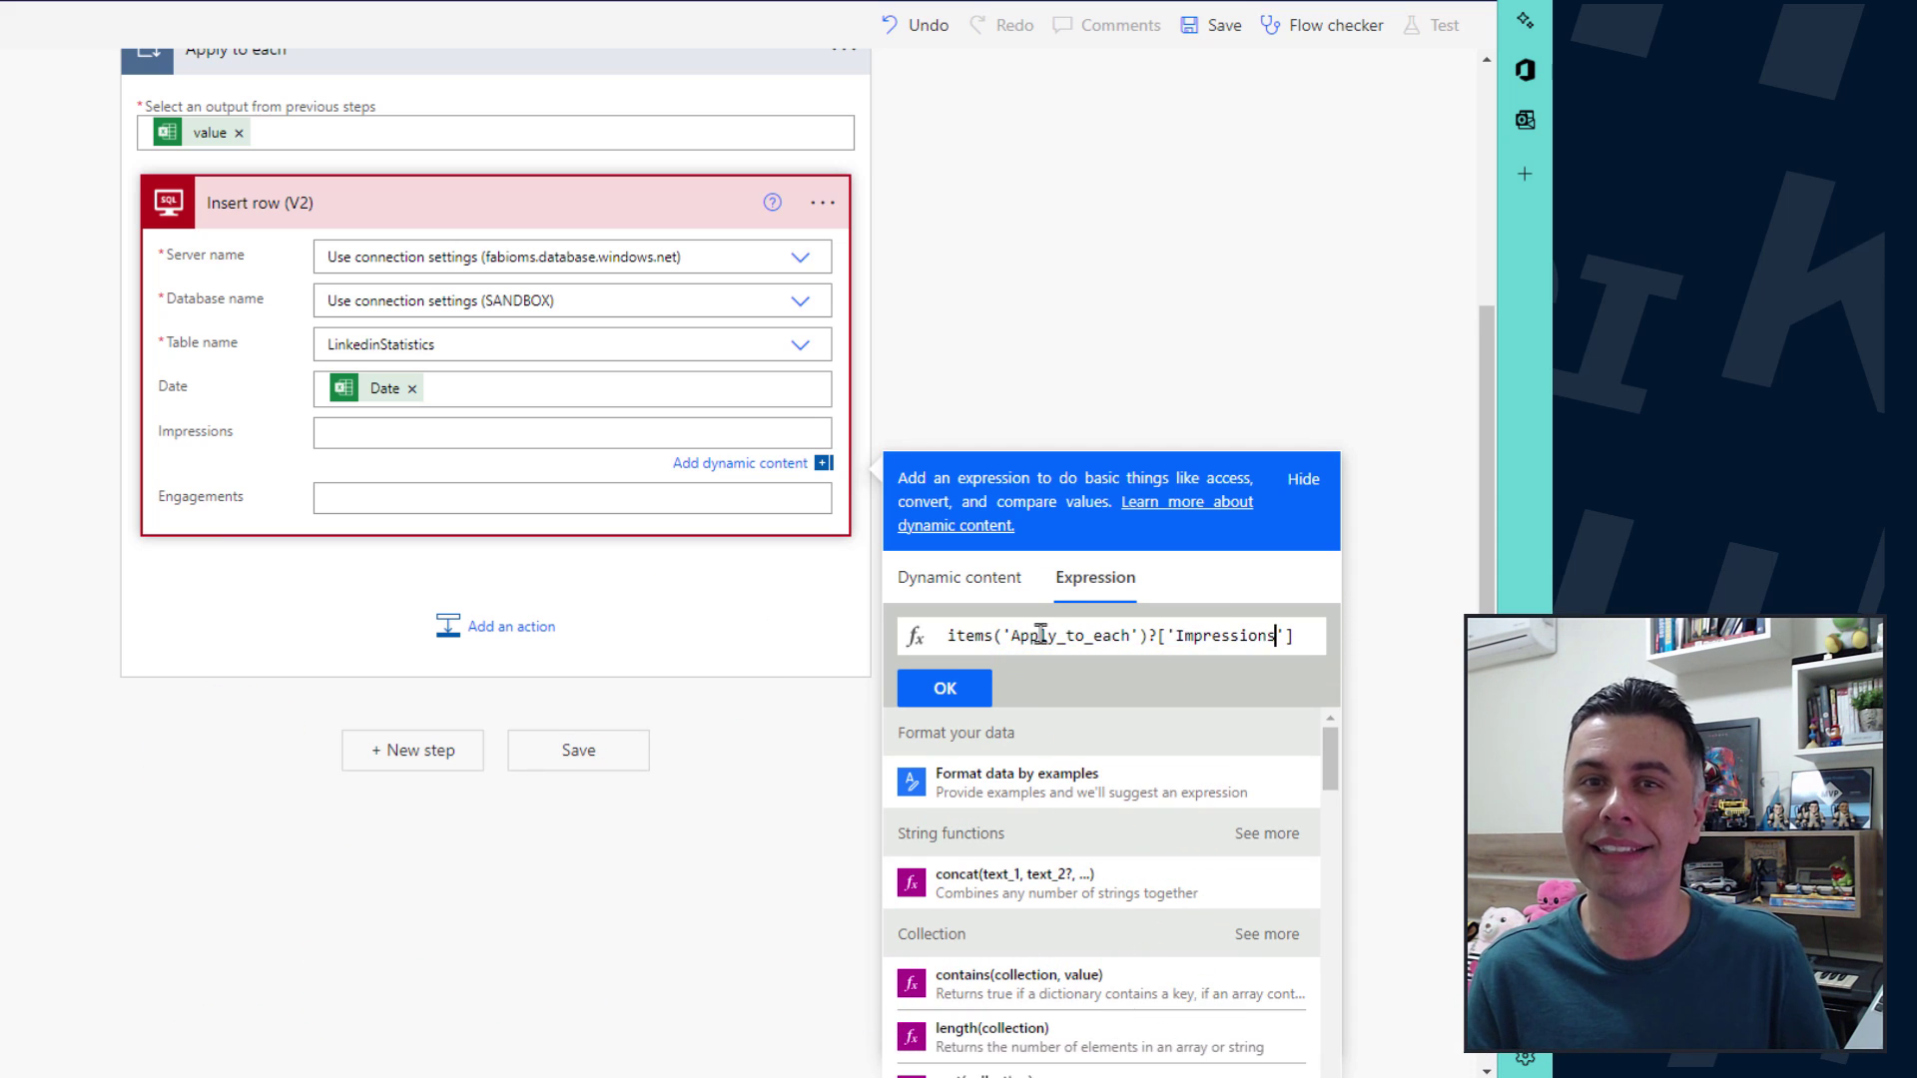
{"action": "left_click_drag", "start_coordinate": [1294, 636], "coordinate": [948, 636]}
{"action": "key", "text": "ctrl+c"}
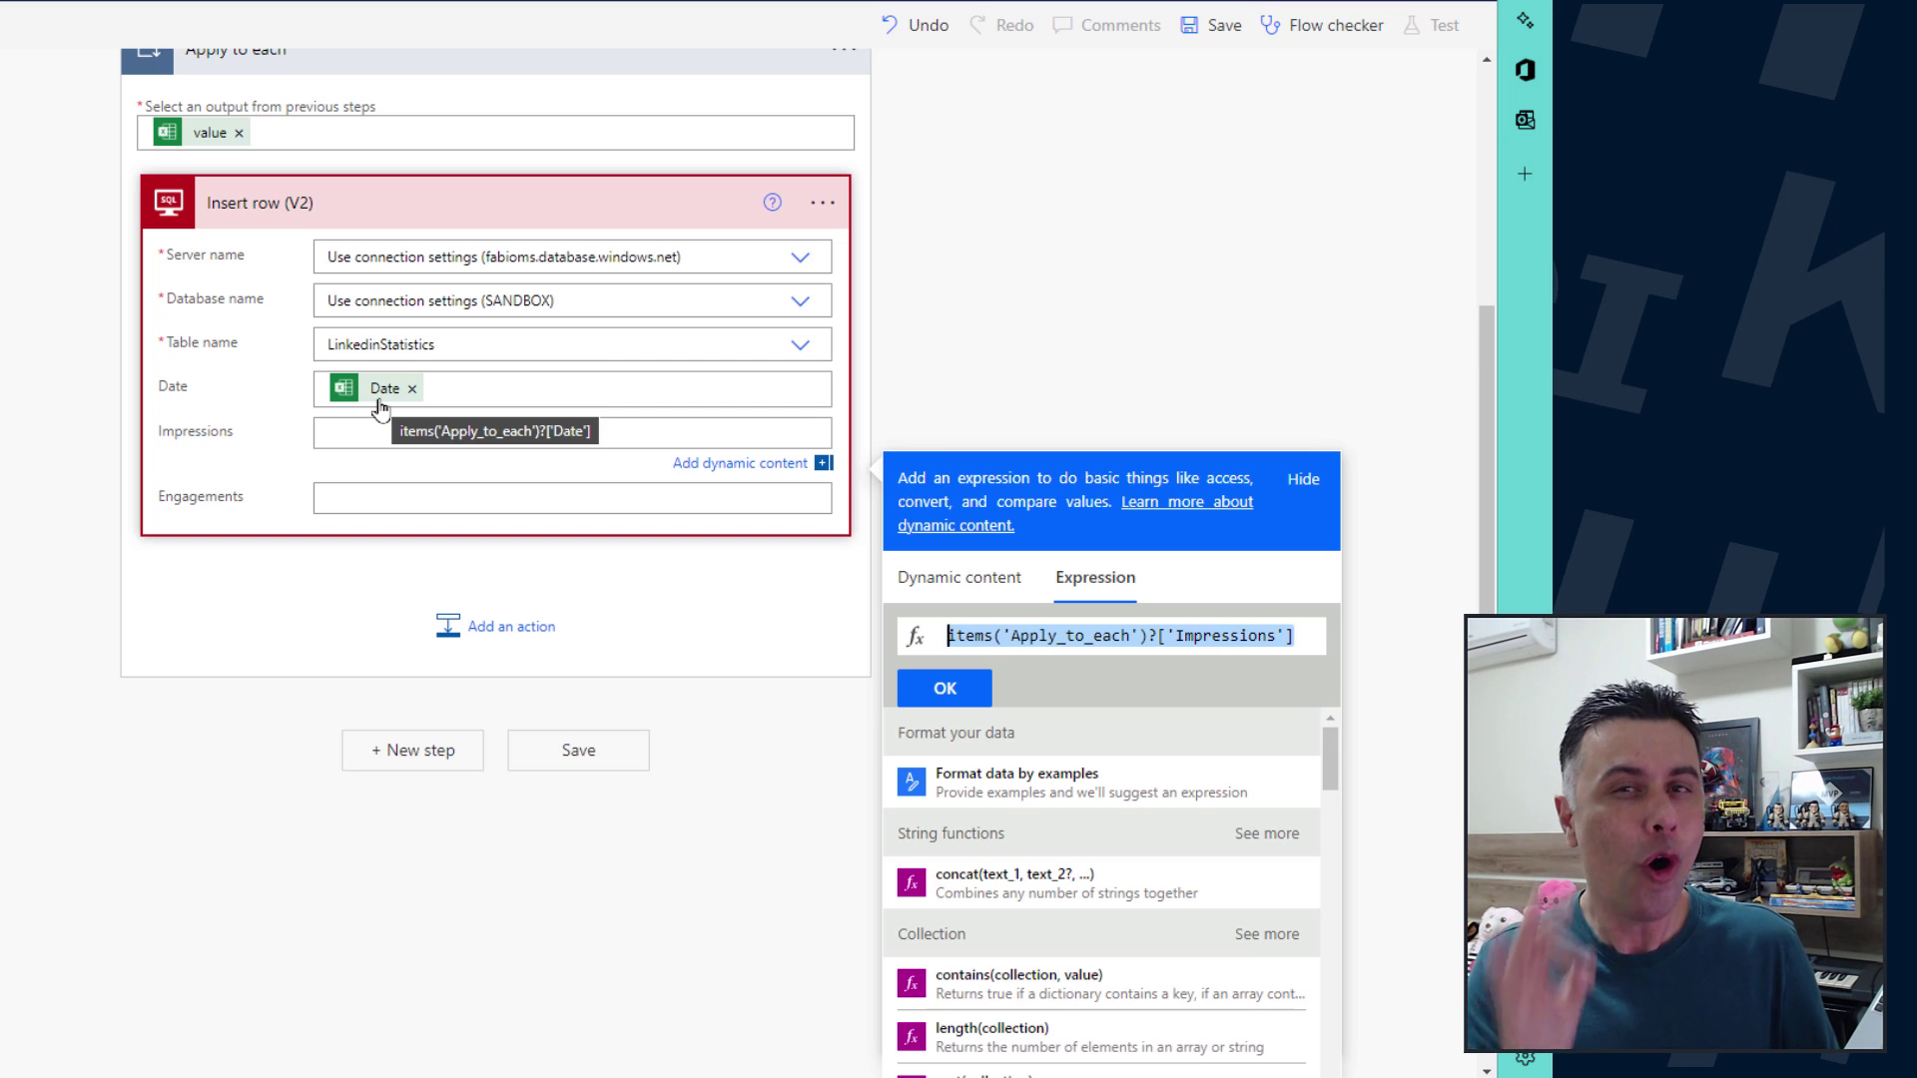
{"action": "left_click", "coordinate": [945, 688]}
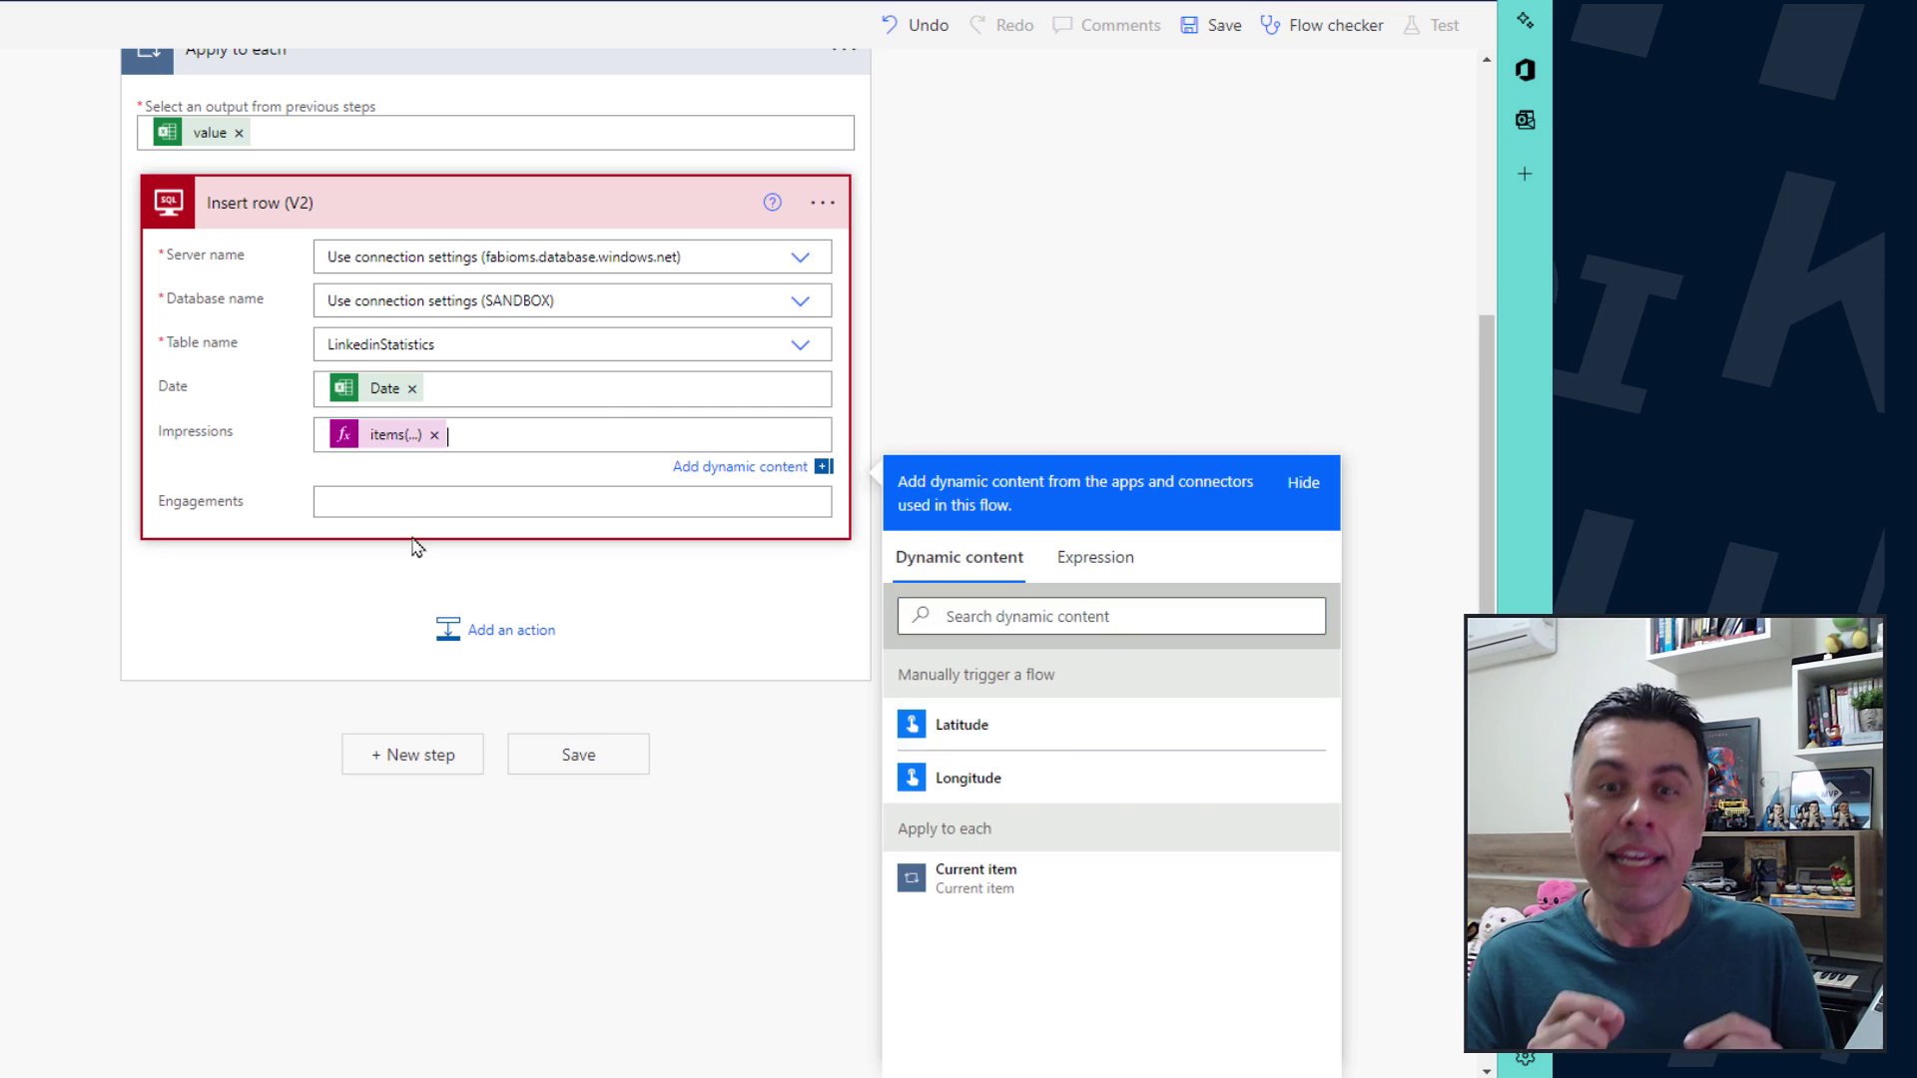
Set Engagements to items('Apply_to_each')?['Engagements'] and save the flow.
{"action": "scroll", "coordinate": [1090, 660], "scroll_direction": "up", "scroll_amount": 3}
{"action": "scroll", "coordinate": [1090, 660], "scroll_direction": "down", "scroll_amount": 3}
{"action": "scroll", "coordinate": [1152, 840], "scroll_direction": "up", "scroll_amount": 2}
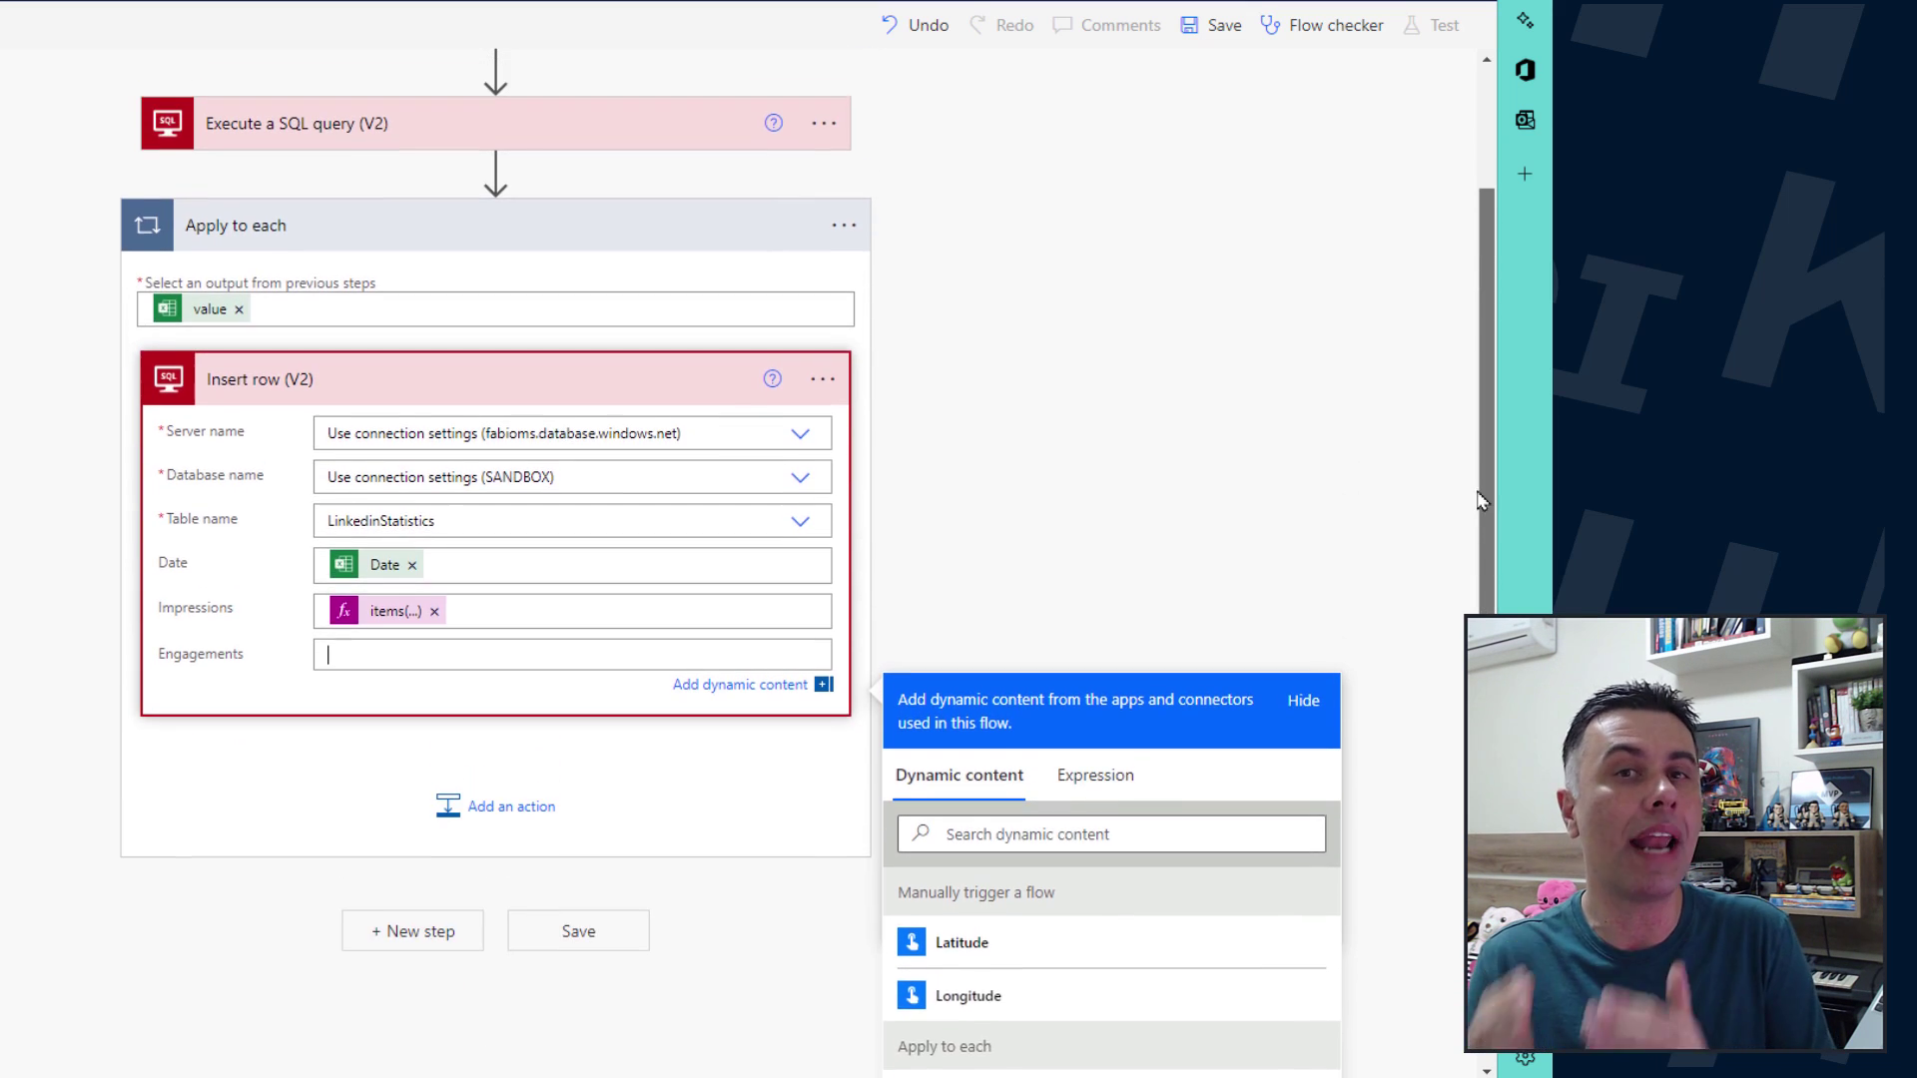
{"action": "scroll", "coordinate": [1152, 840], "scroll_direction": "down", "scroll_amount": 1}
{"action": "left_click", "coordinate": [1095, 739]}
{"action": "key", "text": "ctrl+v"}
{"action": "double_click", "coordinate": [1263, 819]}
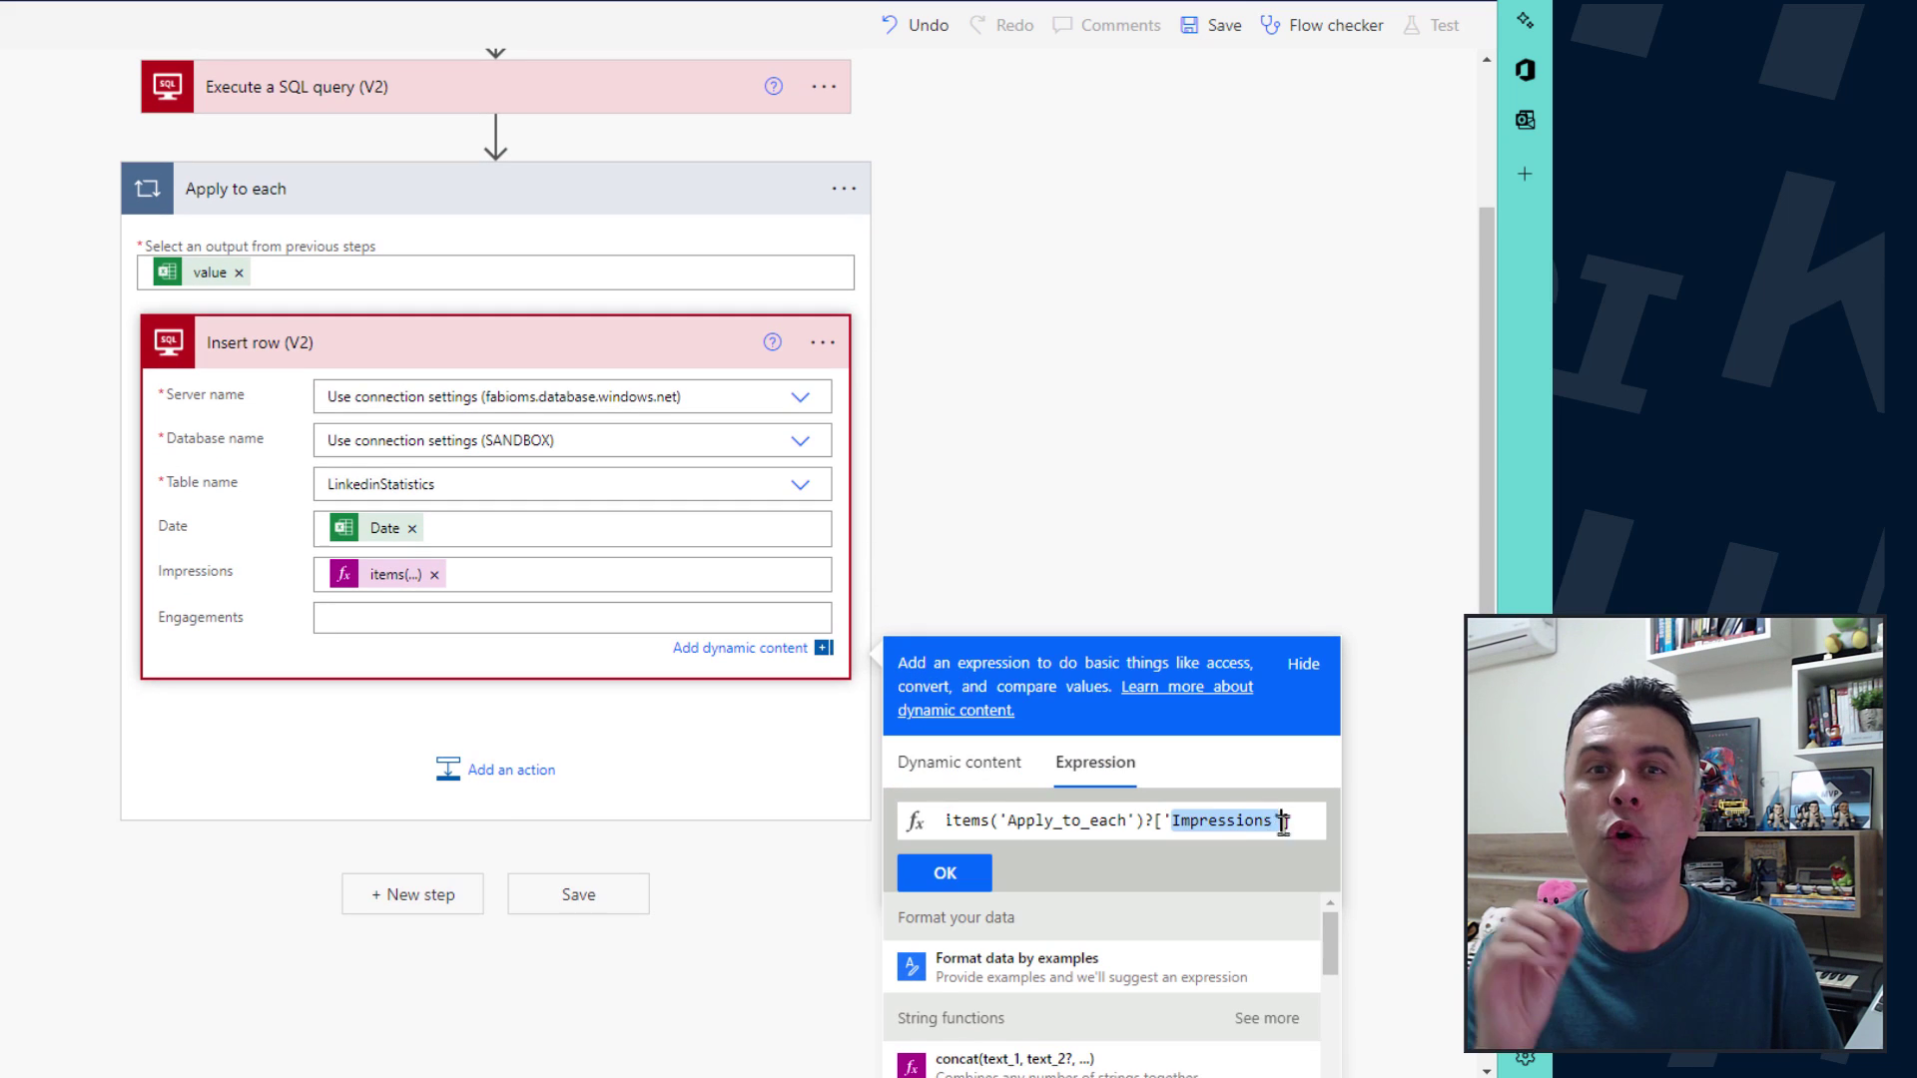
{"action": "type", "text": "Engage"}
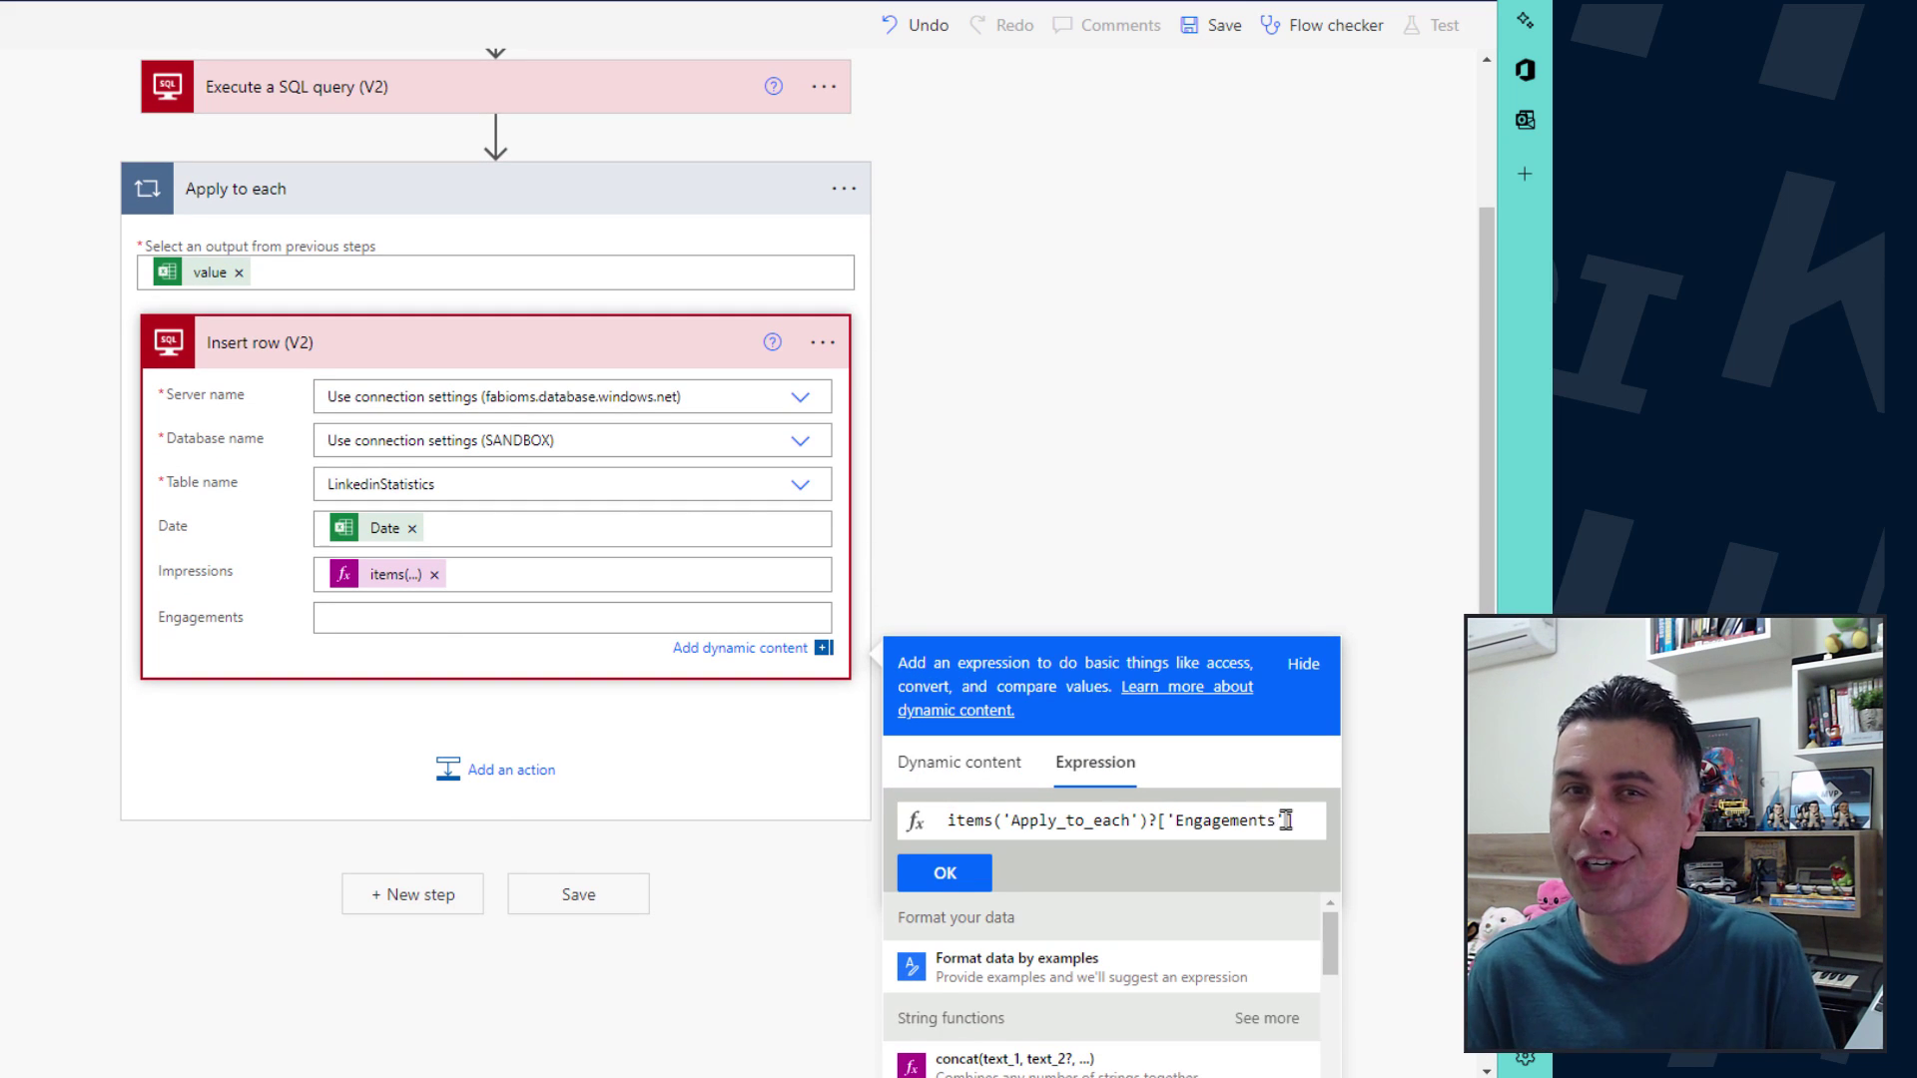
{"action": "left_click", "coordinate": [945, 872]}
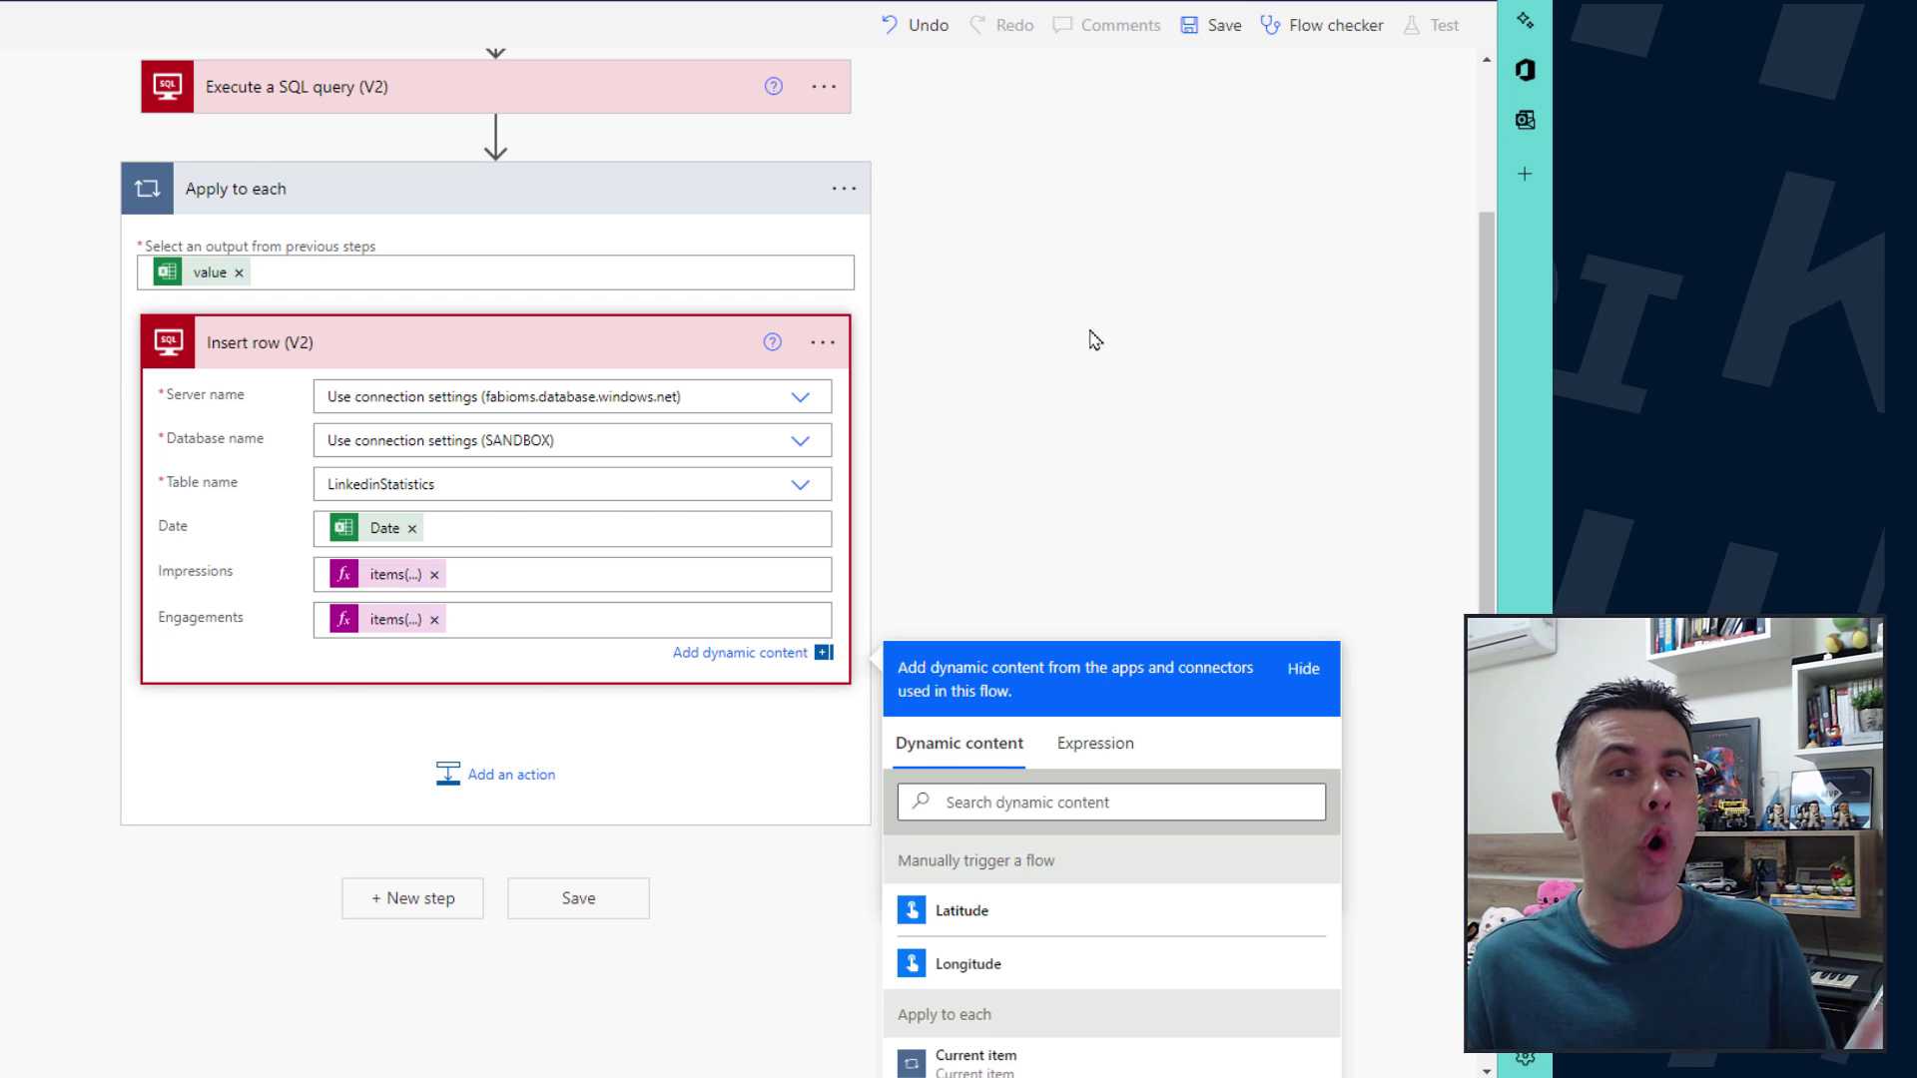
{"action": "left_click", "coordinate": [1154, 162]}
{"action": "left_click", "coordinate": [1216, 30]}
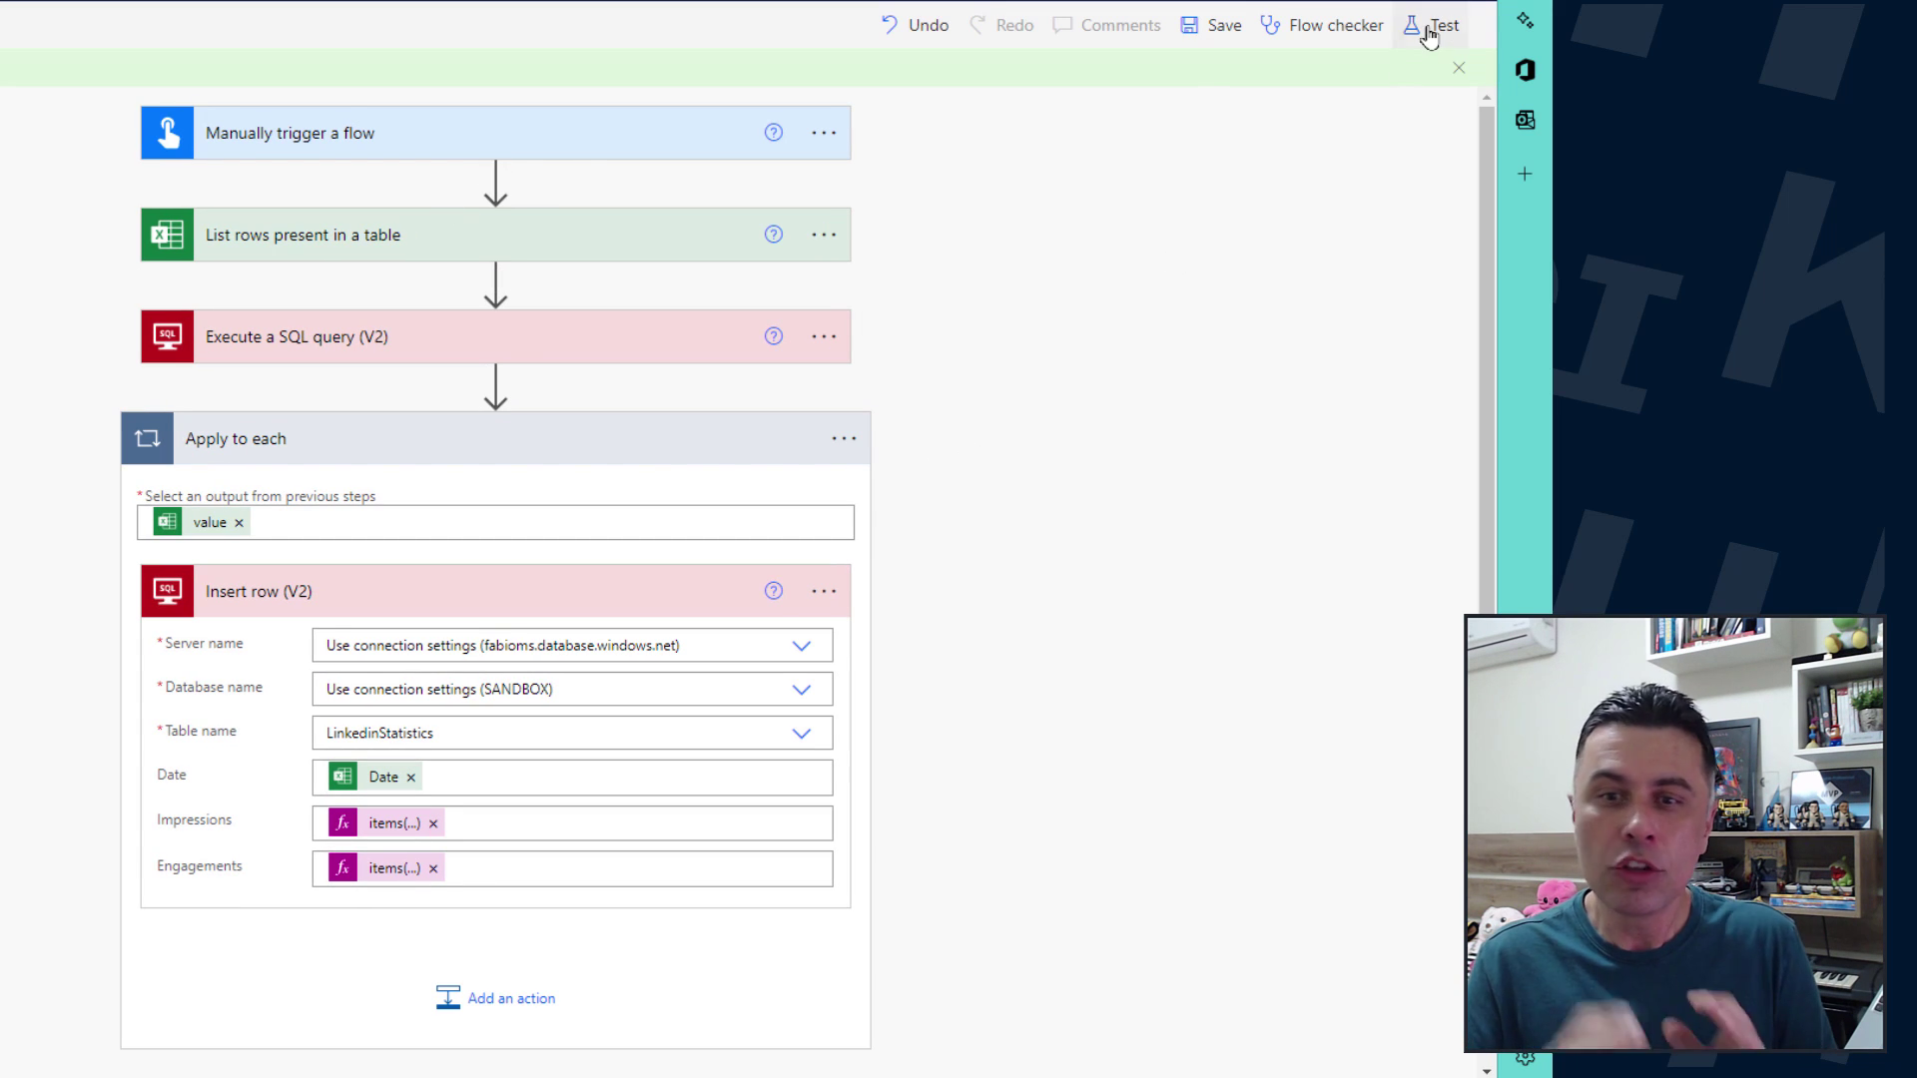
Run a manual test of the flow with the existing connections.
{"action": "left_click", "coordinate": [1430, 36]}
{"action": "left_click", "coordinate": [1123, 110]}
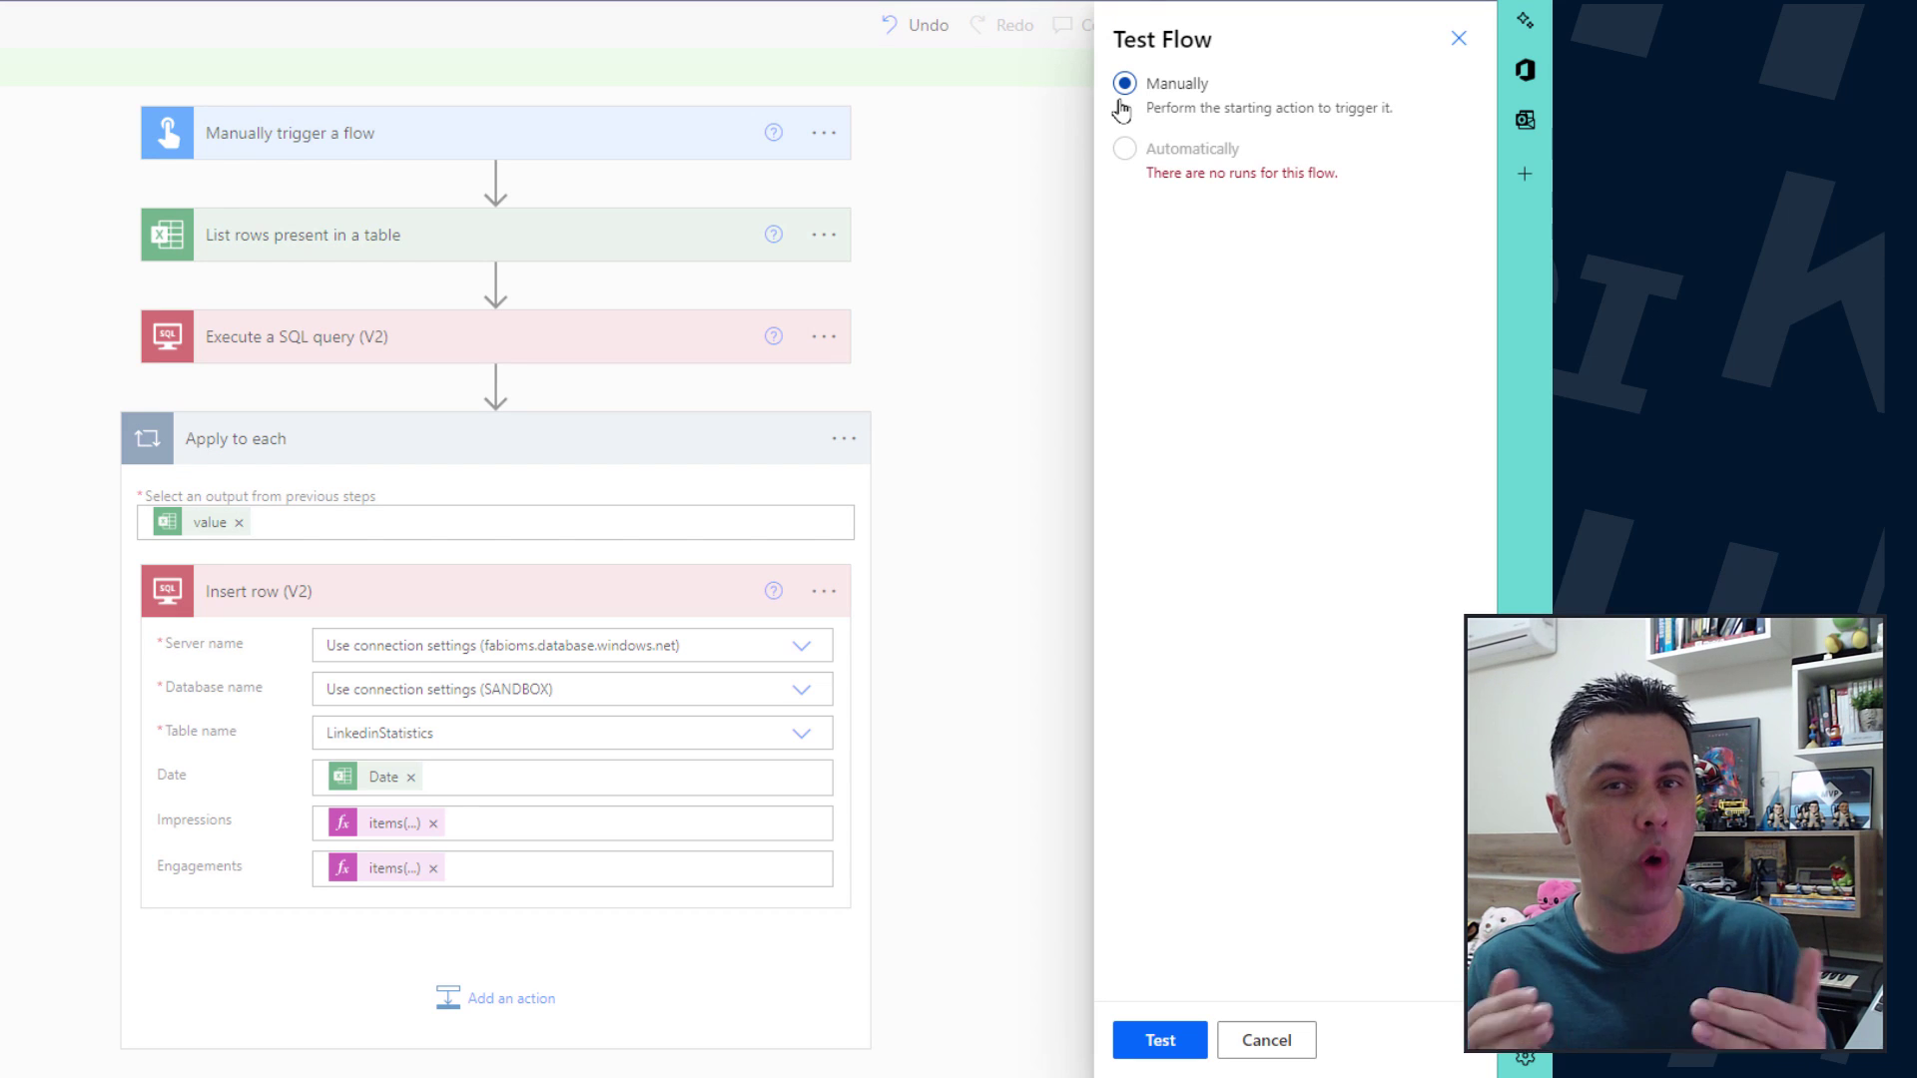
{"action": "left_click", "coordinate": [1158, 1042]}
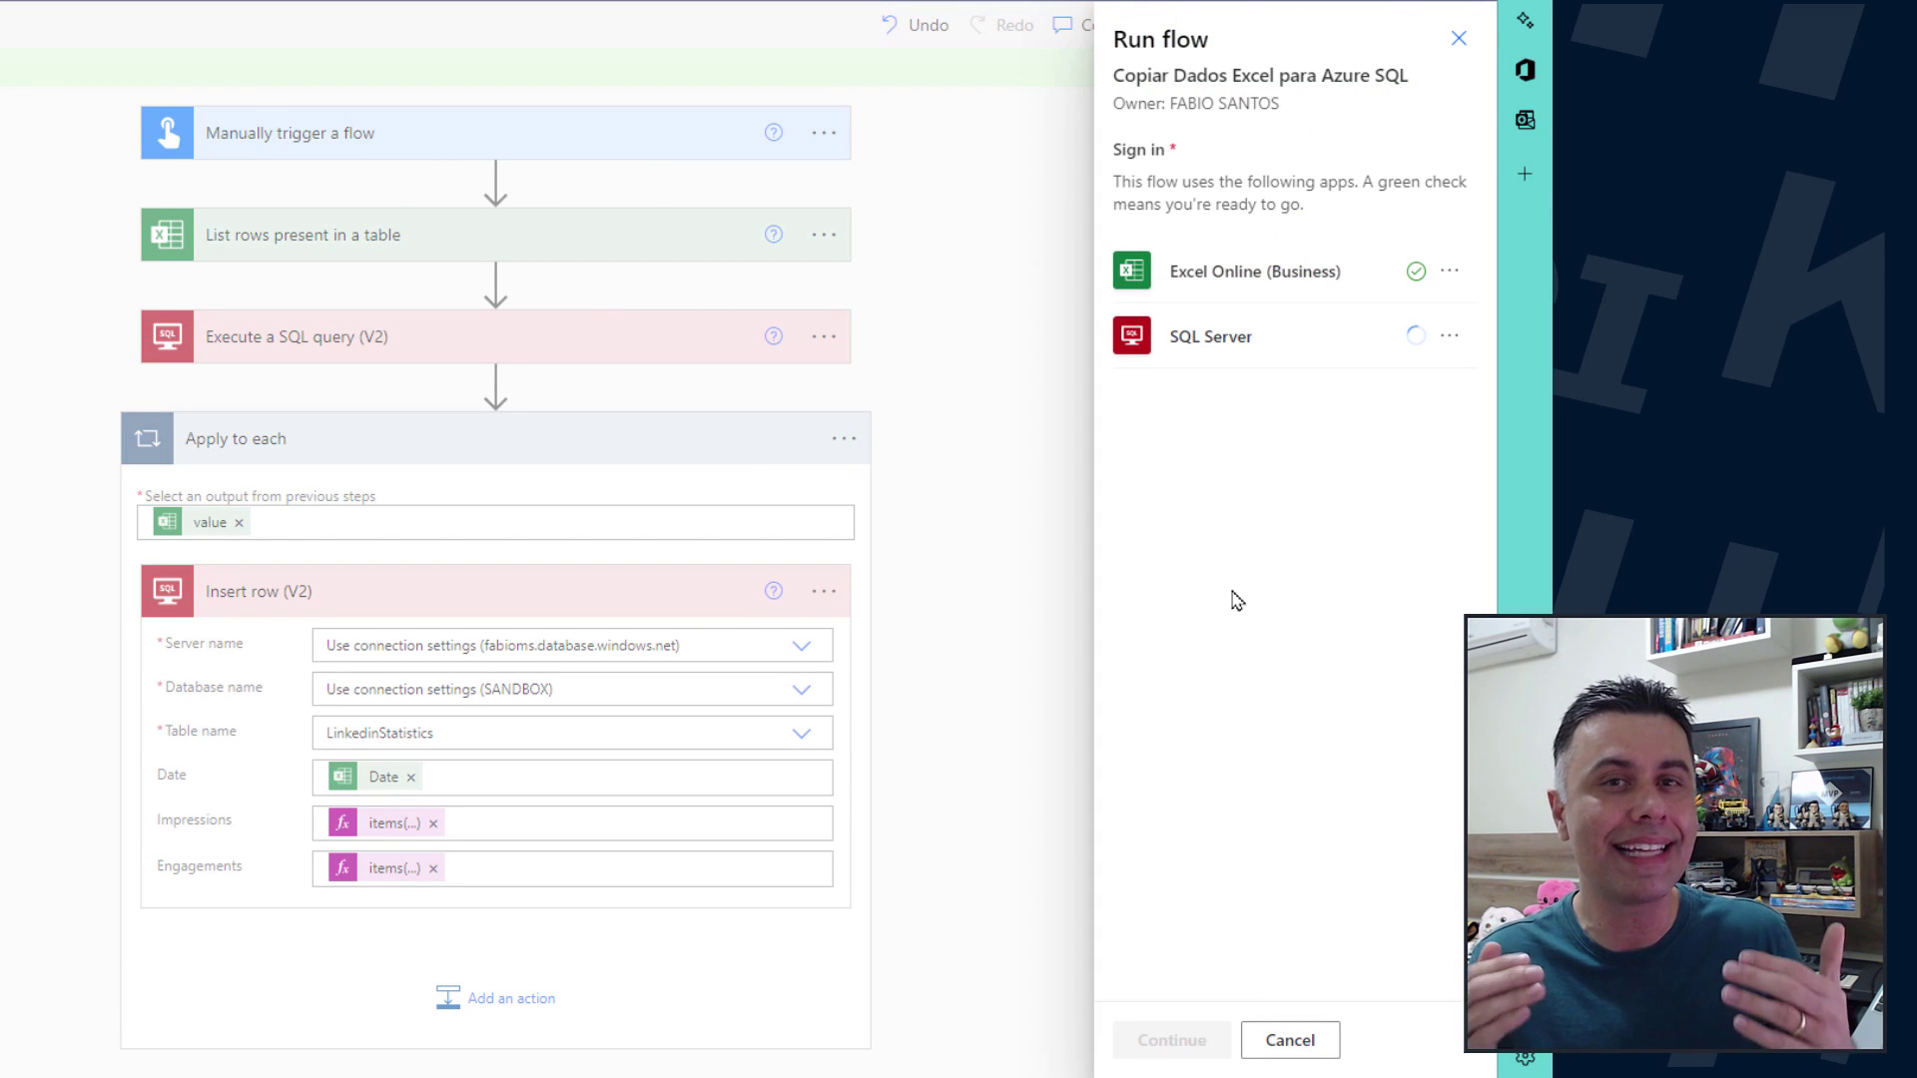
{"action": "left_click", "coordinate": [1182, 1041]}
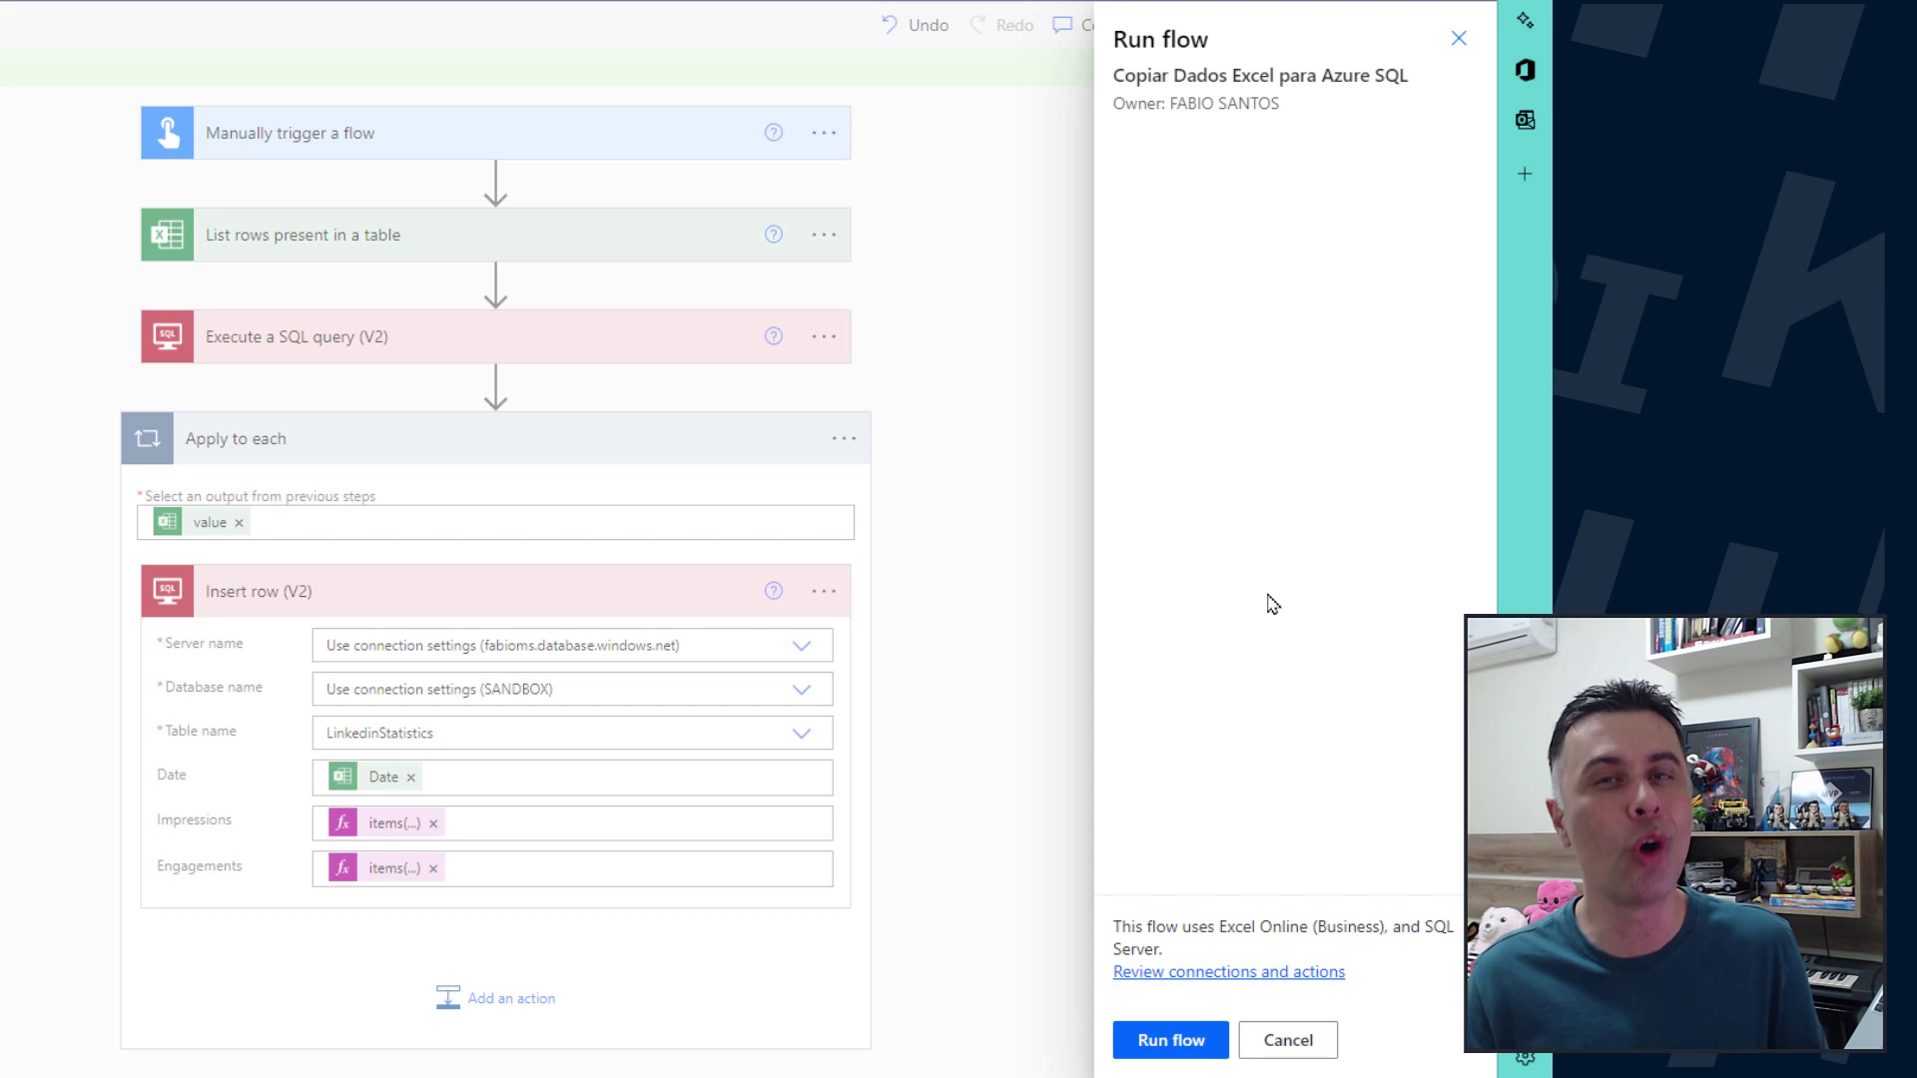
{"action": "left_click", "coordinate": [1193, 1038]}
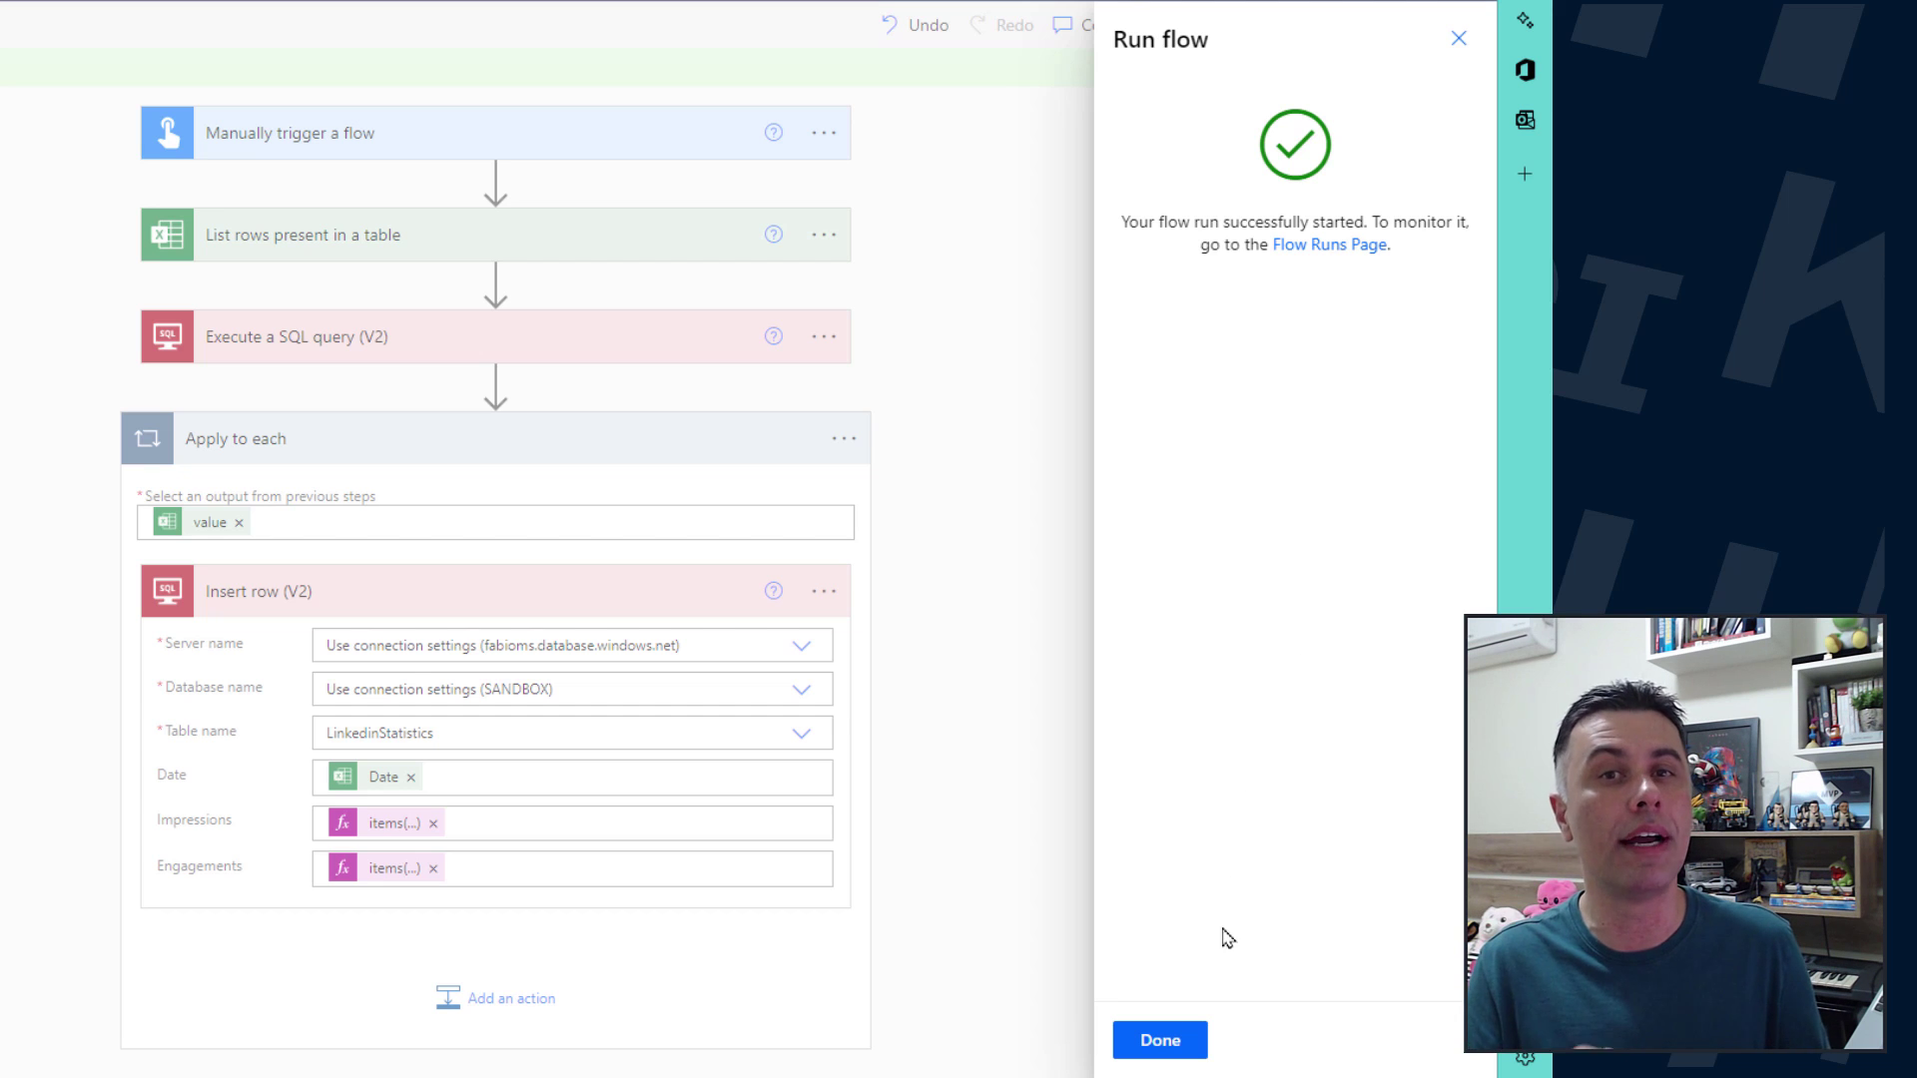
{"action": "left_click", "coordinate": [1163, 1041]}
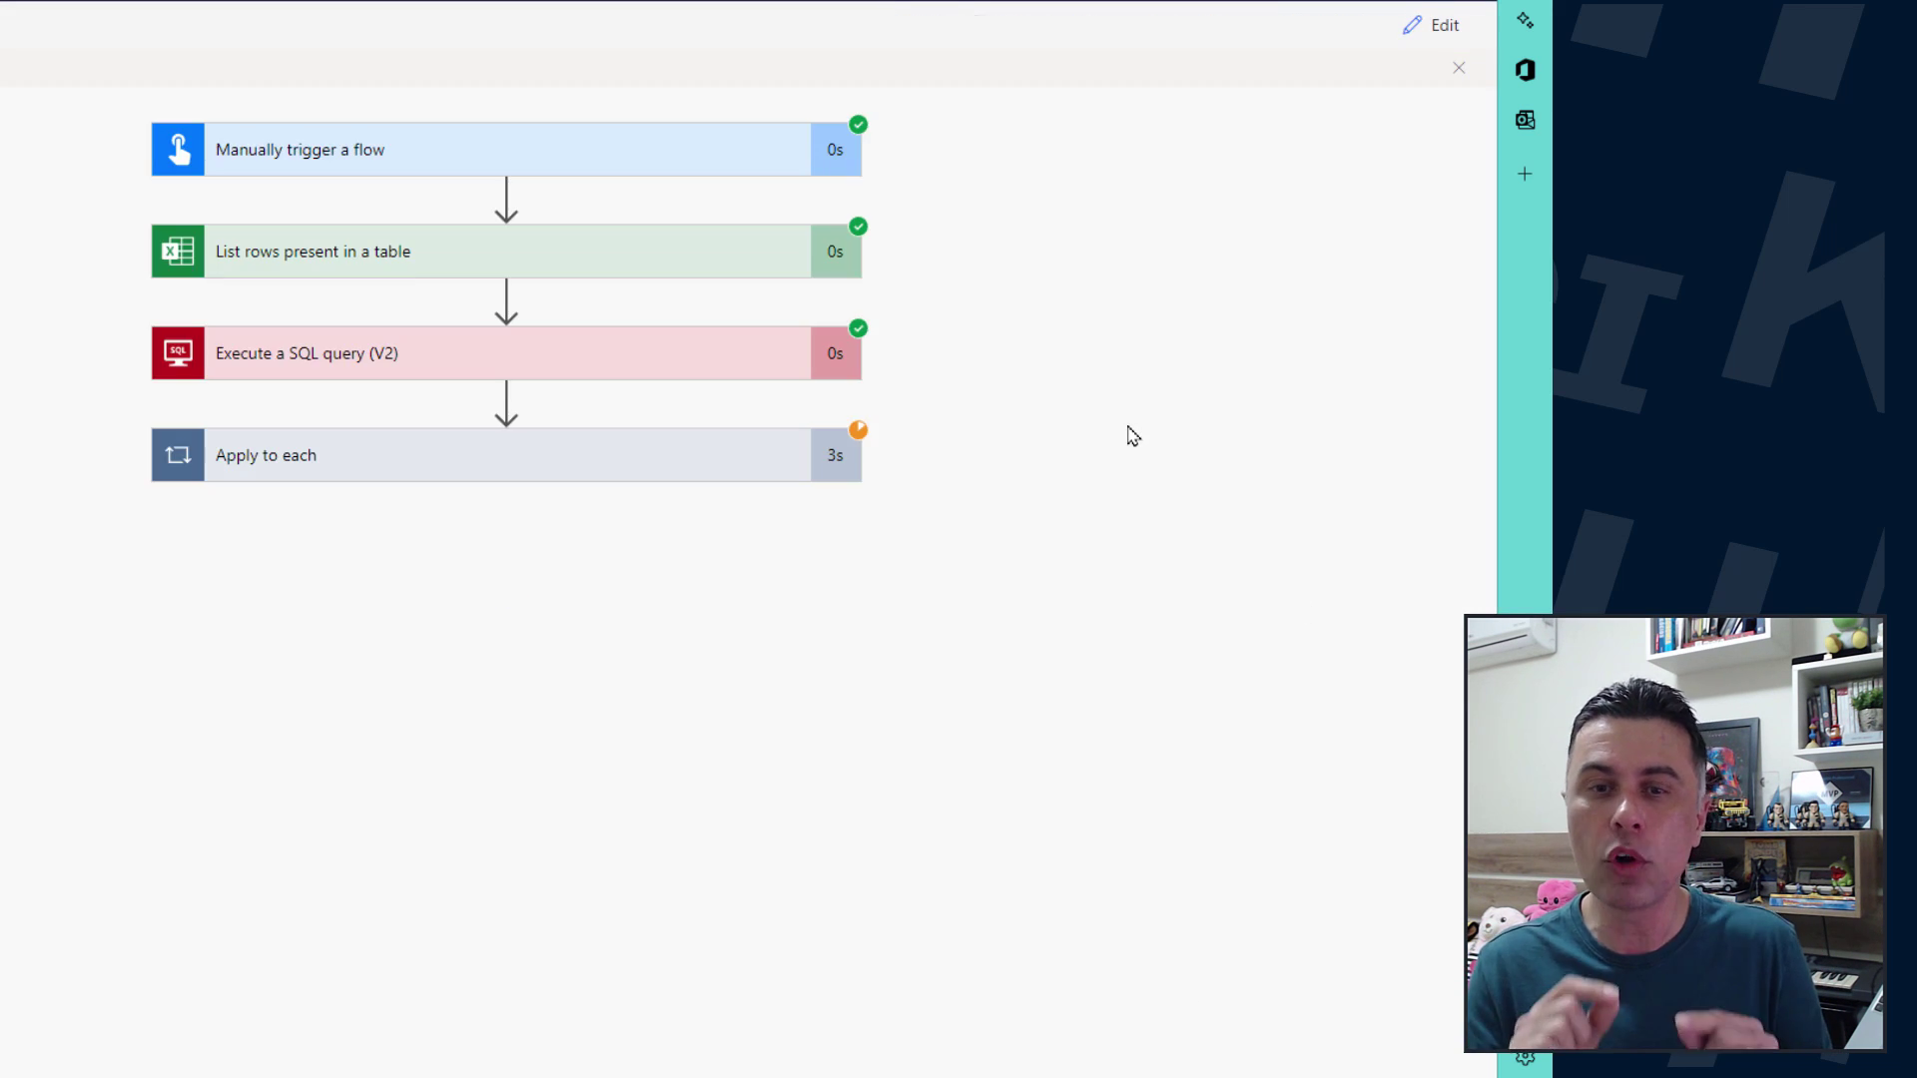
Expand Apply to each to check its 256 iterations, stepping through the first few.
{"action": "left_click", "coordinate": [655, 469]}
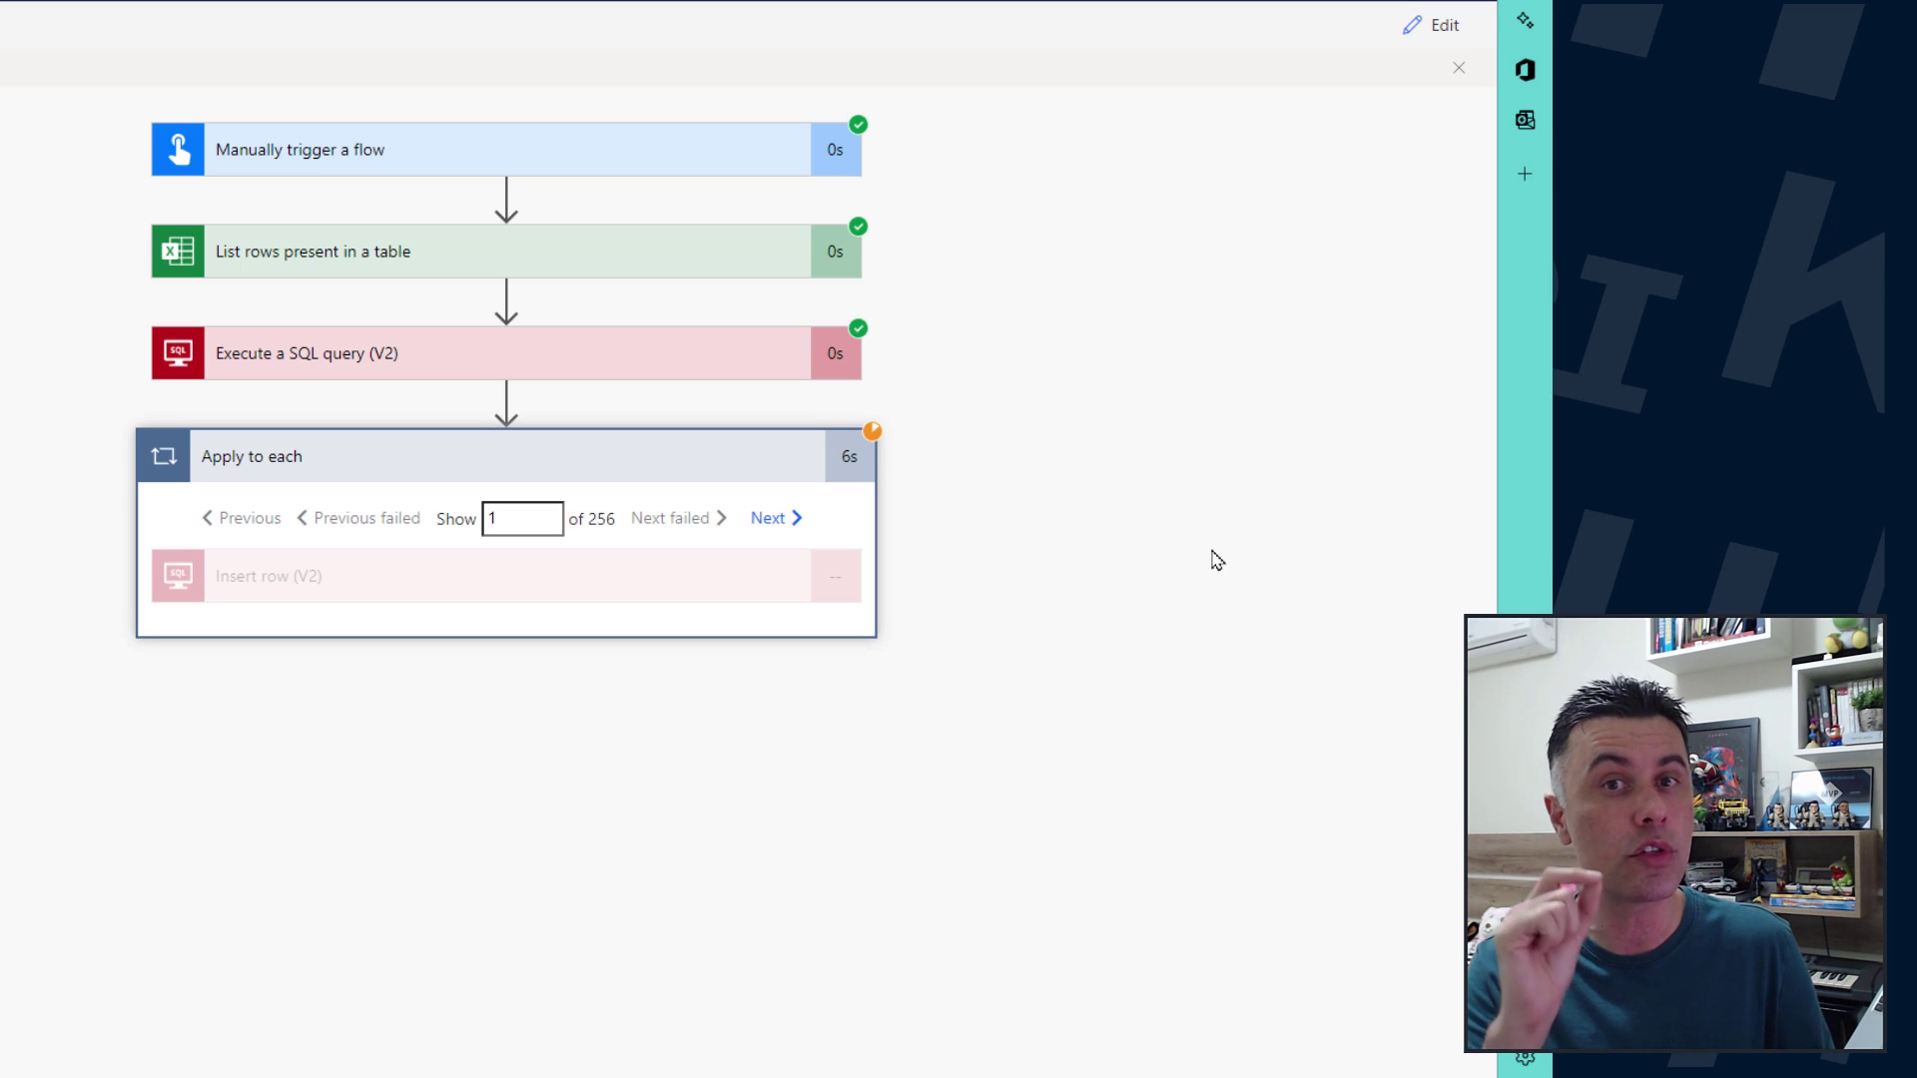
{"action": "double_click", "coordinate": [596, 519]}
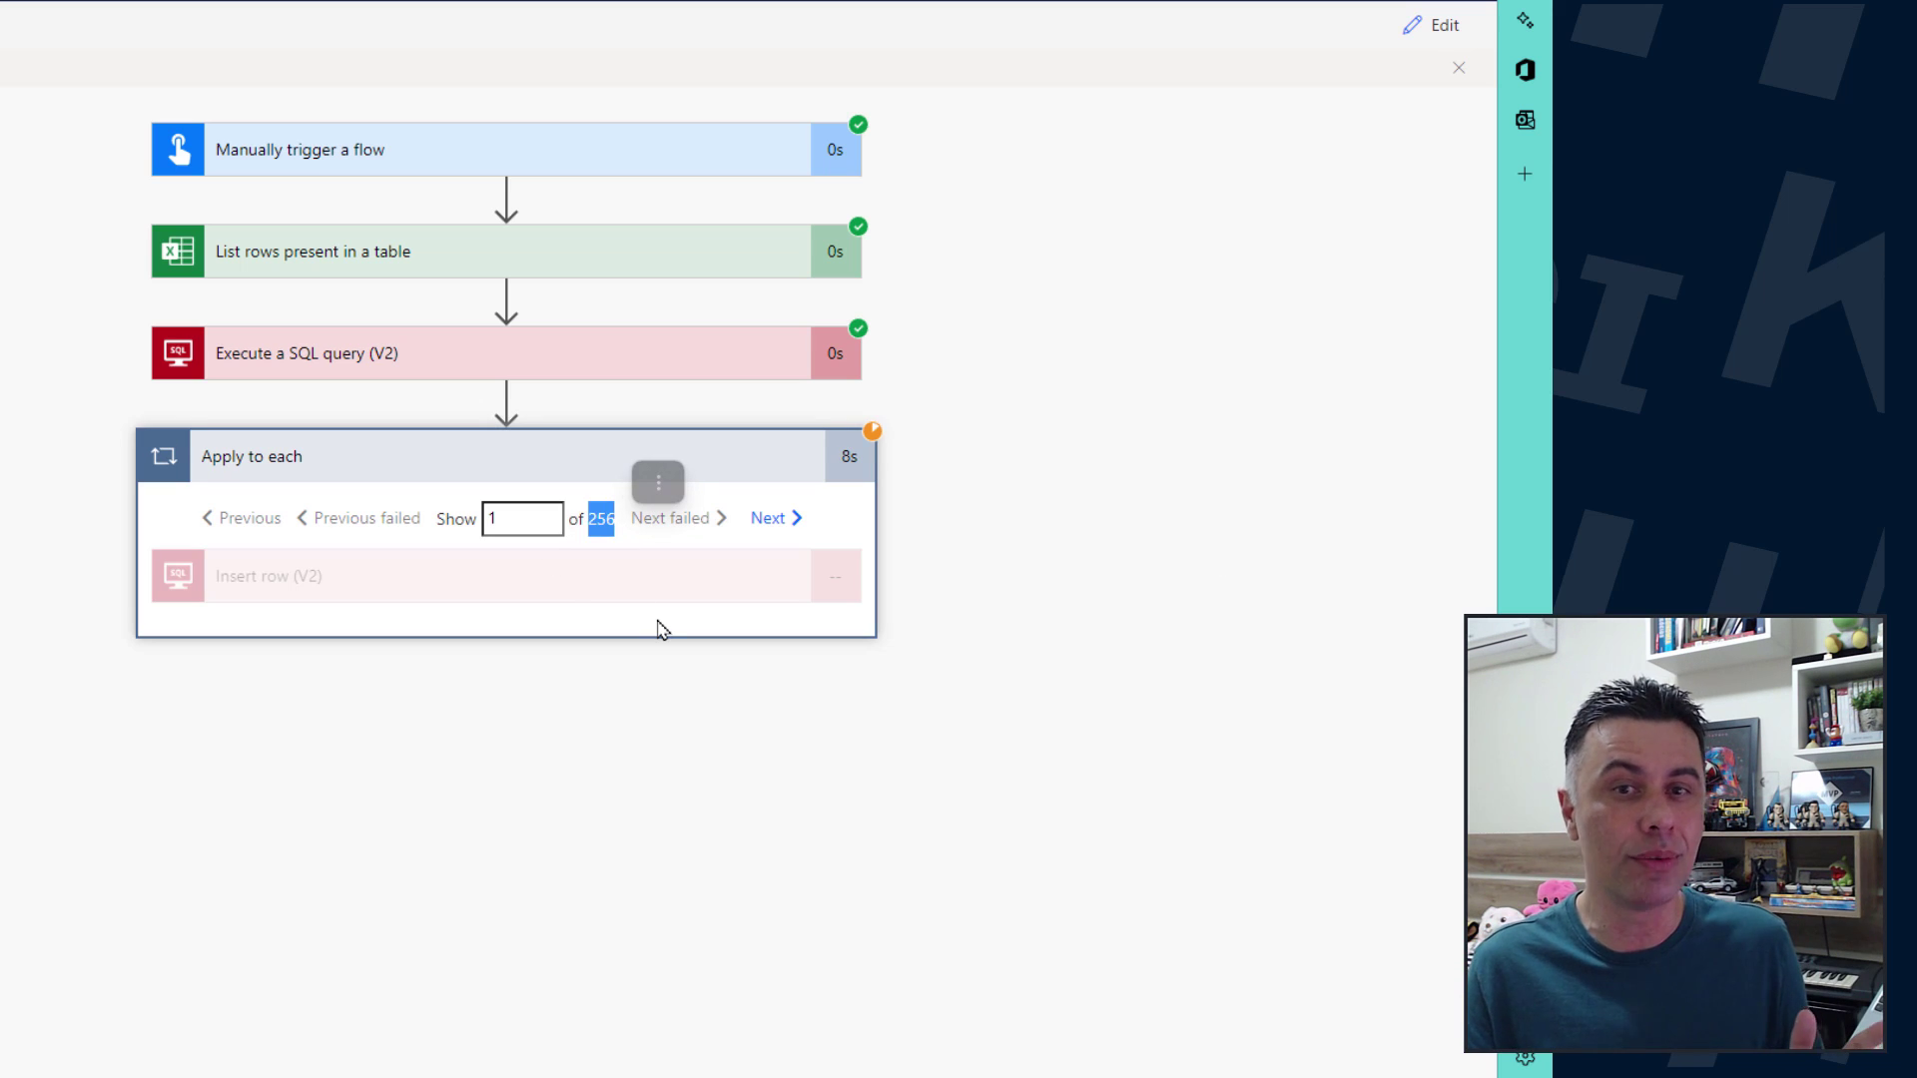
{"action": "left_click", "coordinate": [770, 521]}
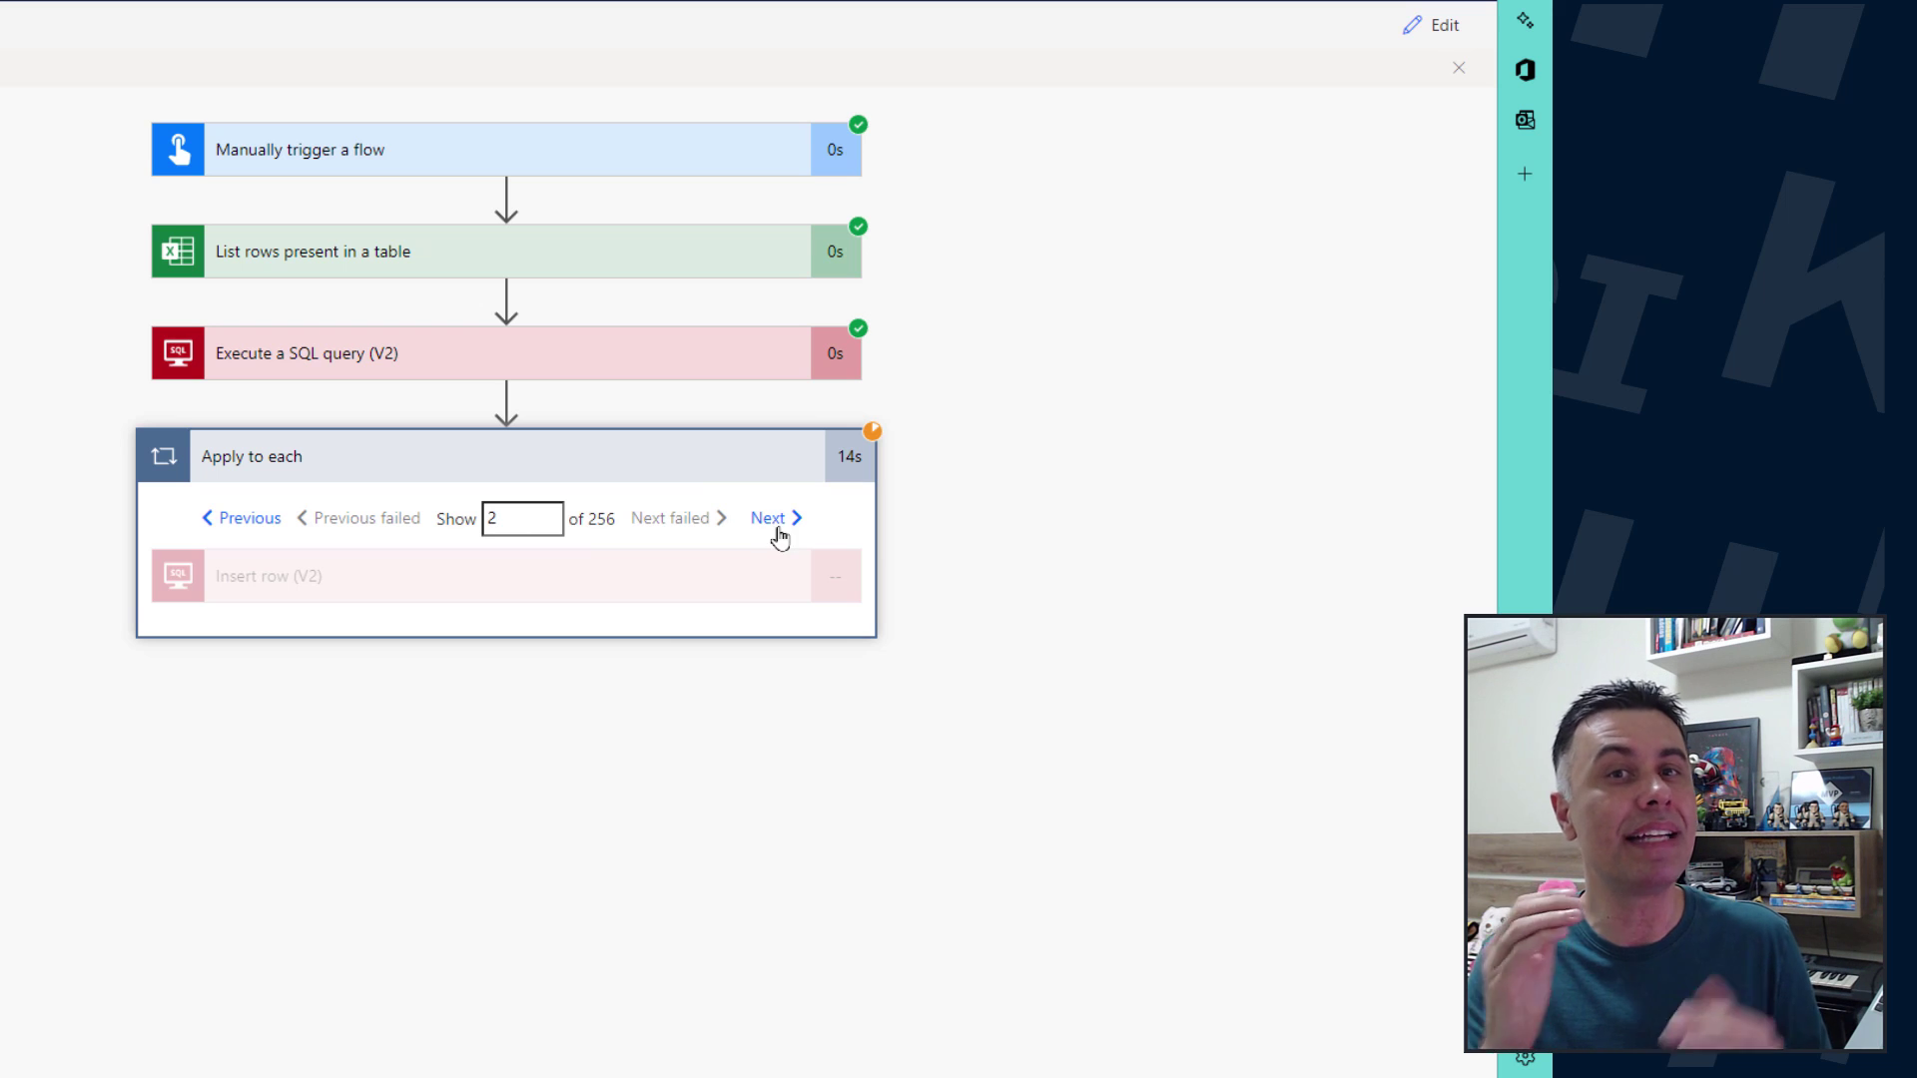
{"action": "left_click", "coordinate": [775, 524]}
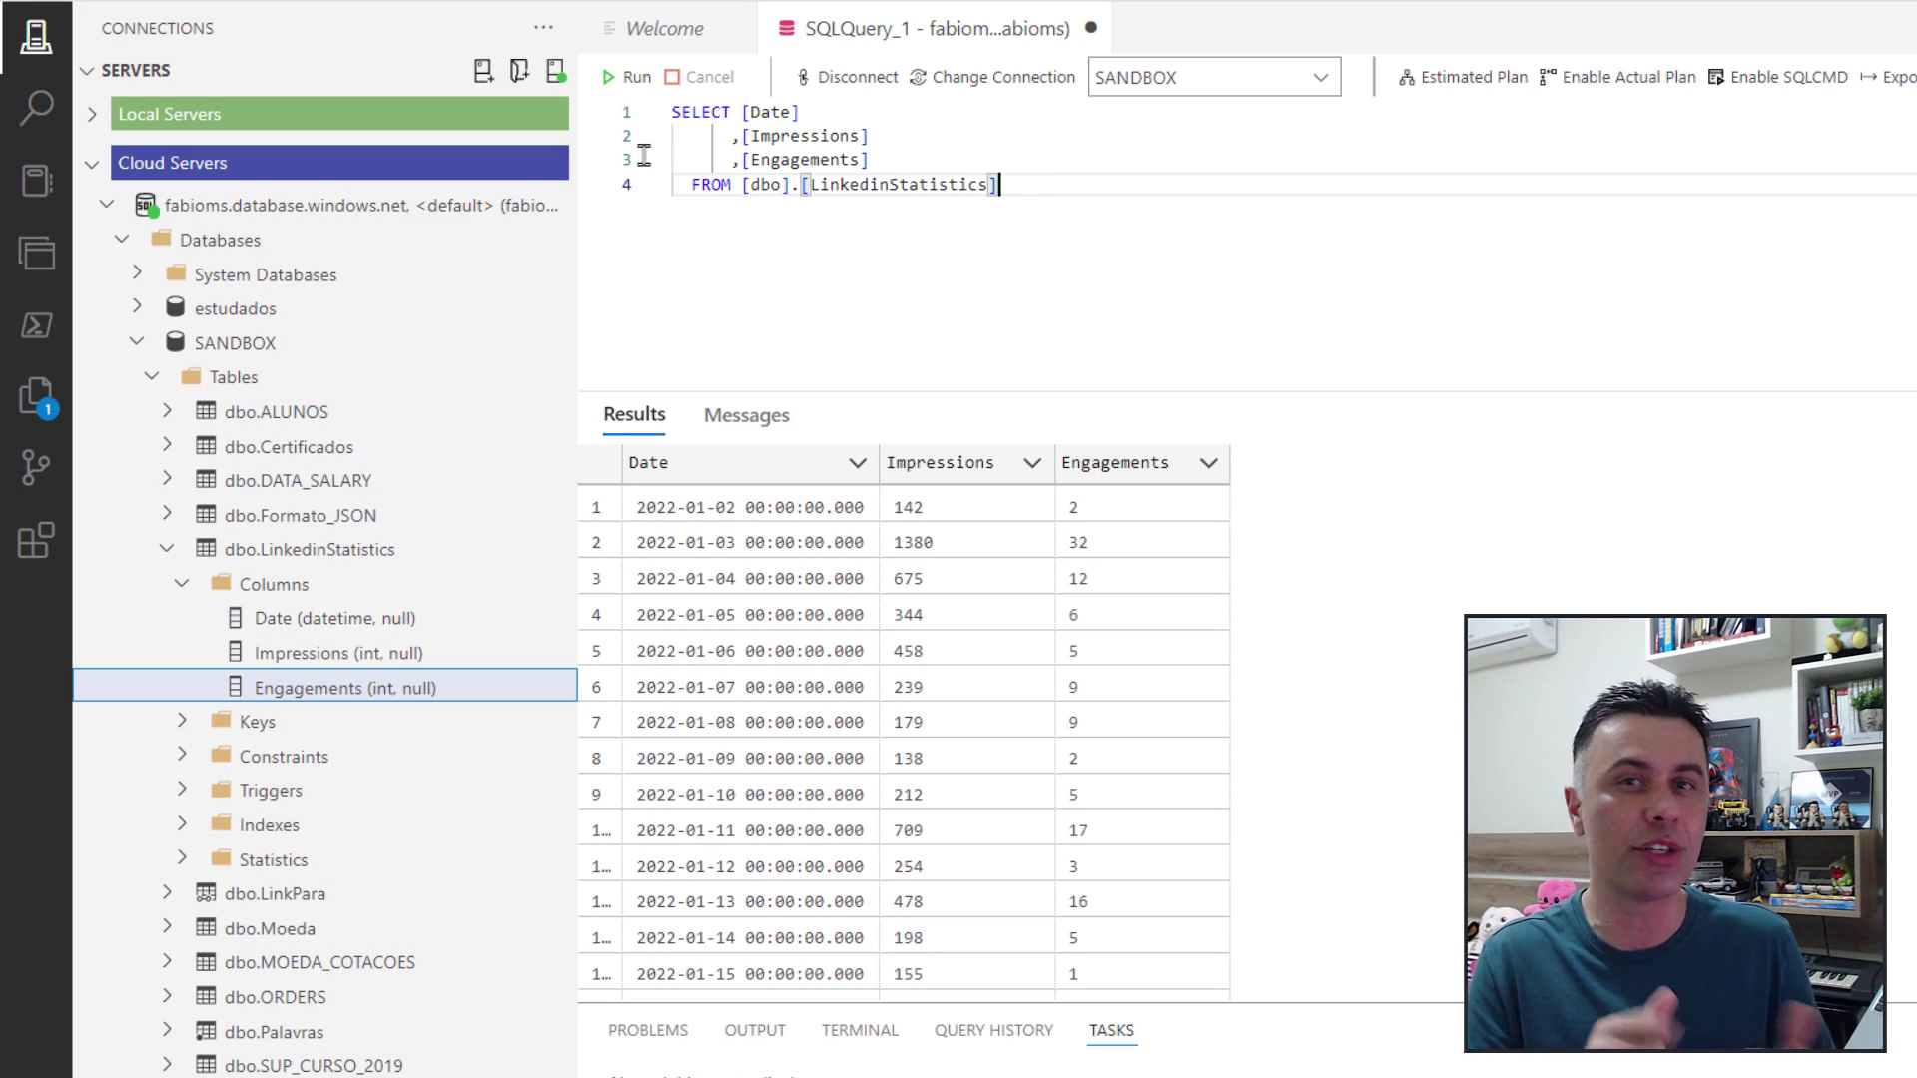
Rerun the SELECT on dbo.LinkedinStatistics and confirm 256 rows affected in Messages.
{"action": "left_click", "coordinate": [606, 77]}
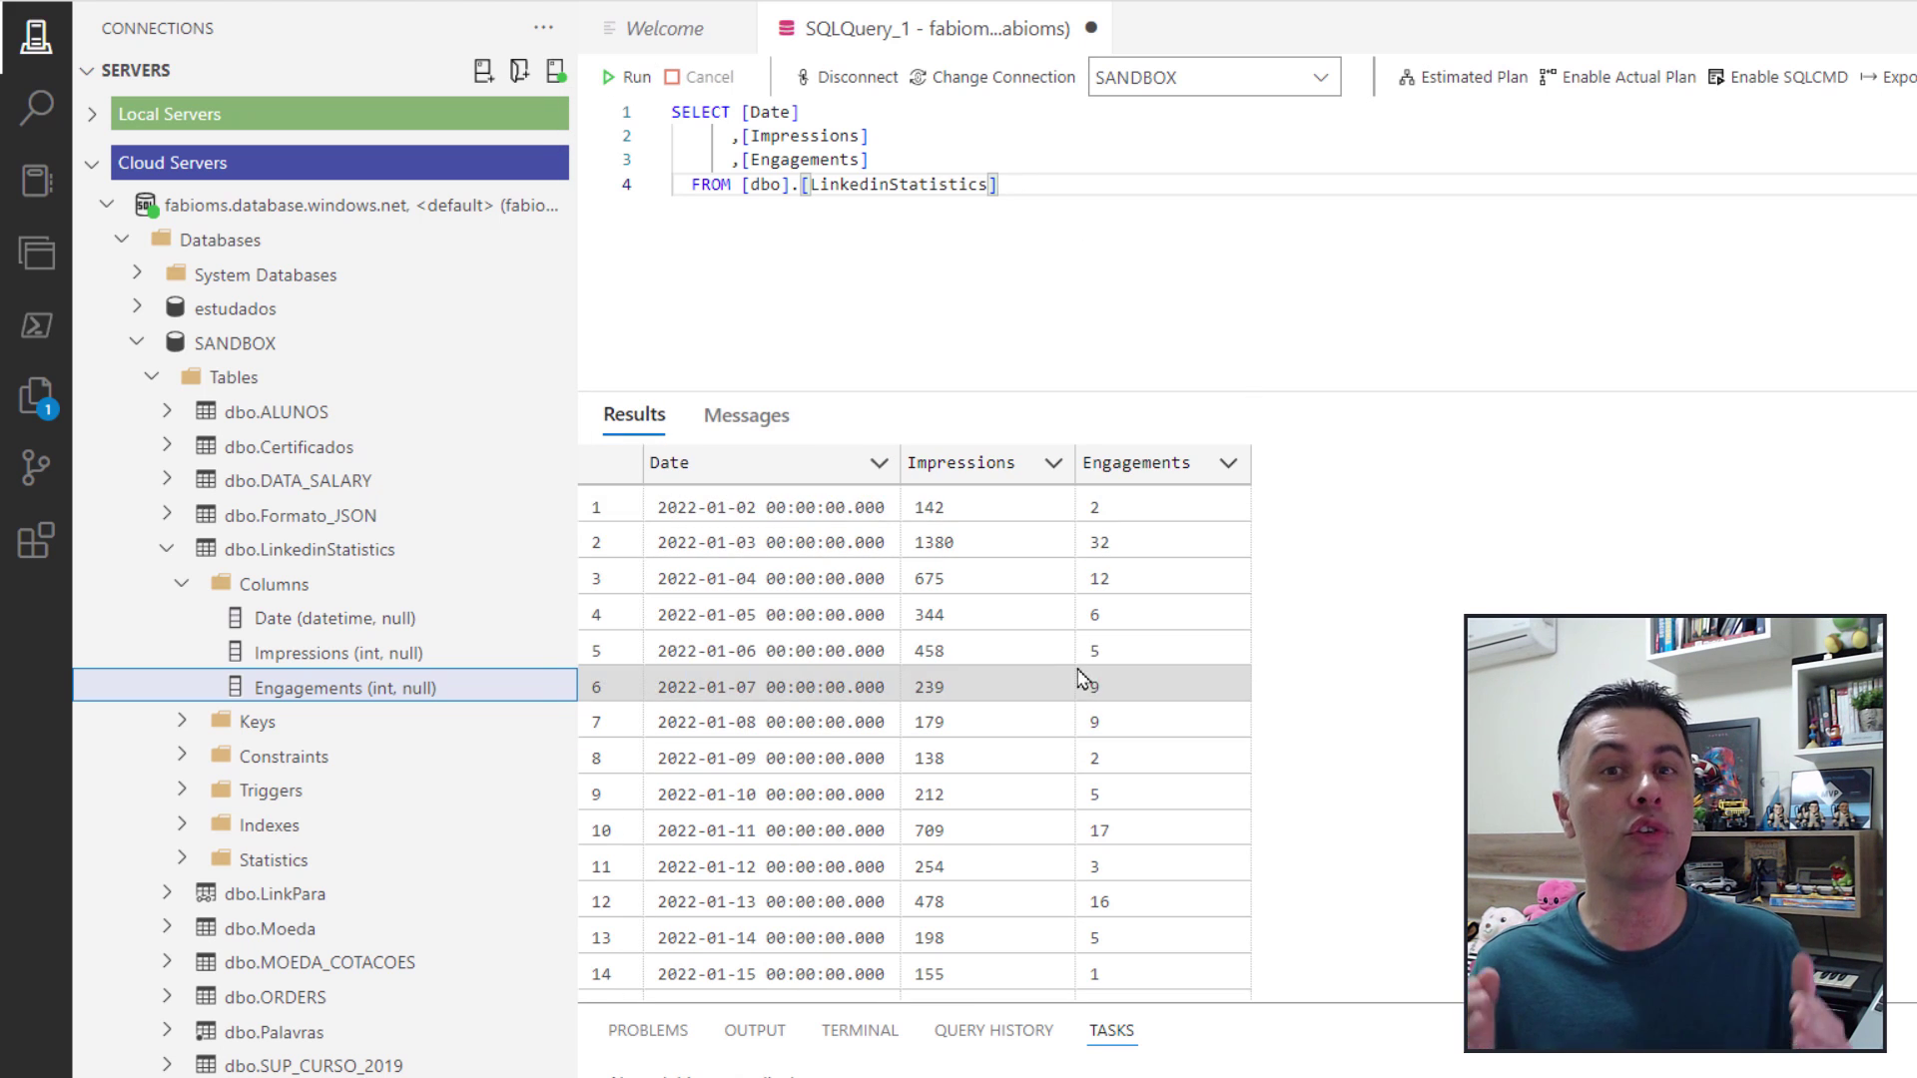
{"action": "left_click", "coordinate": [747, 415]}
{"action": "left_click", "coordinate": [789, 480]}
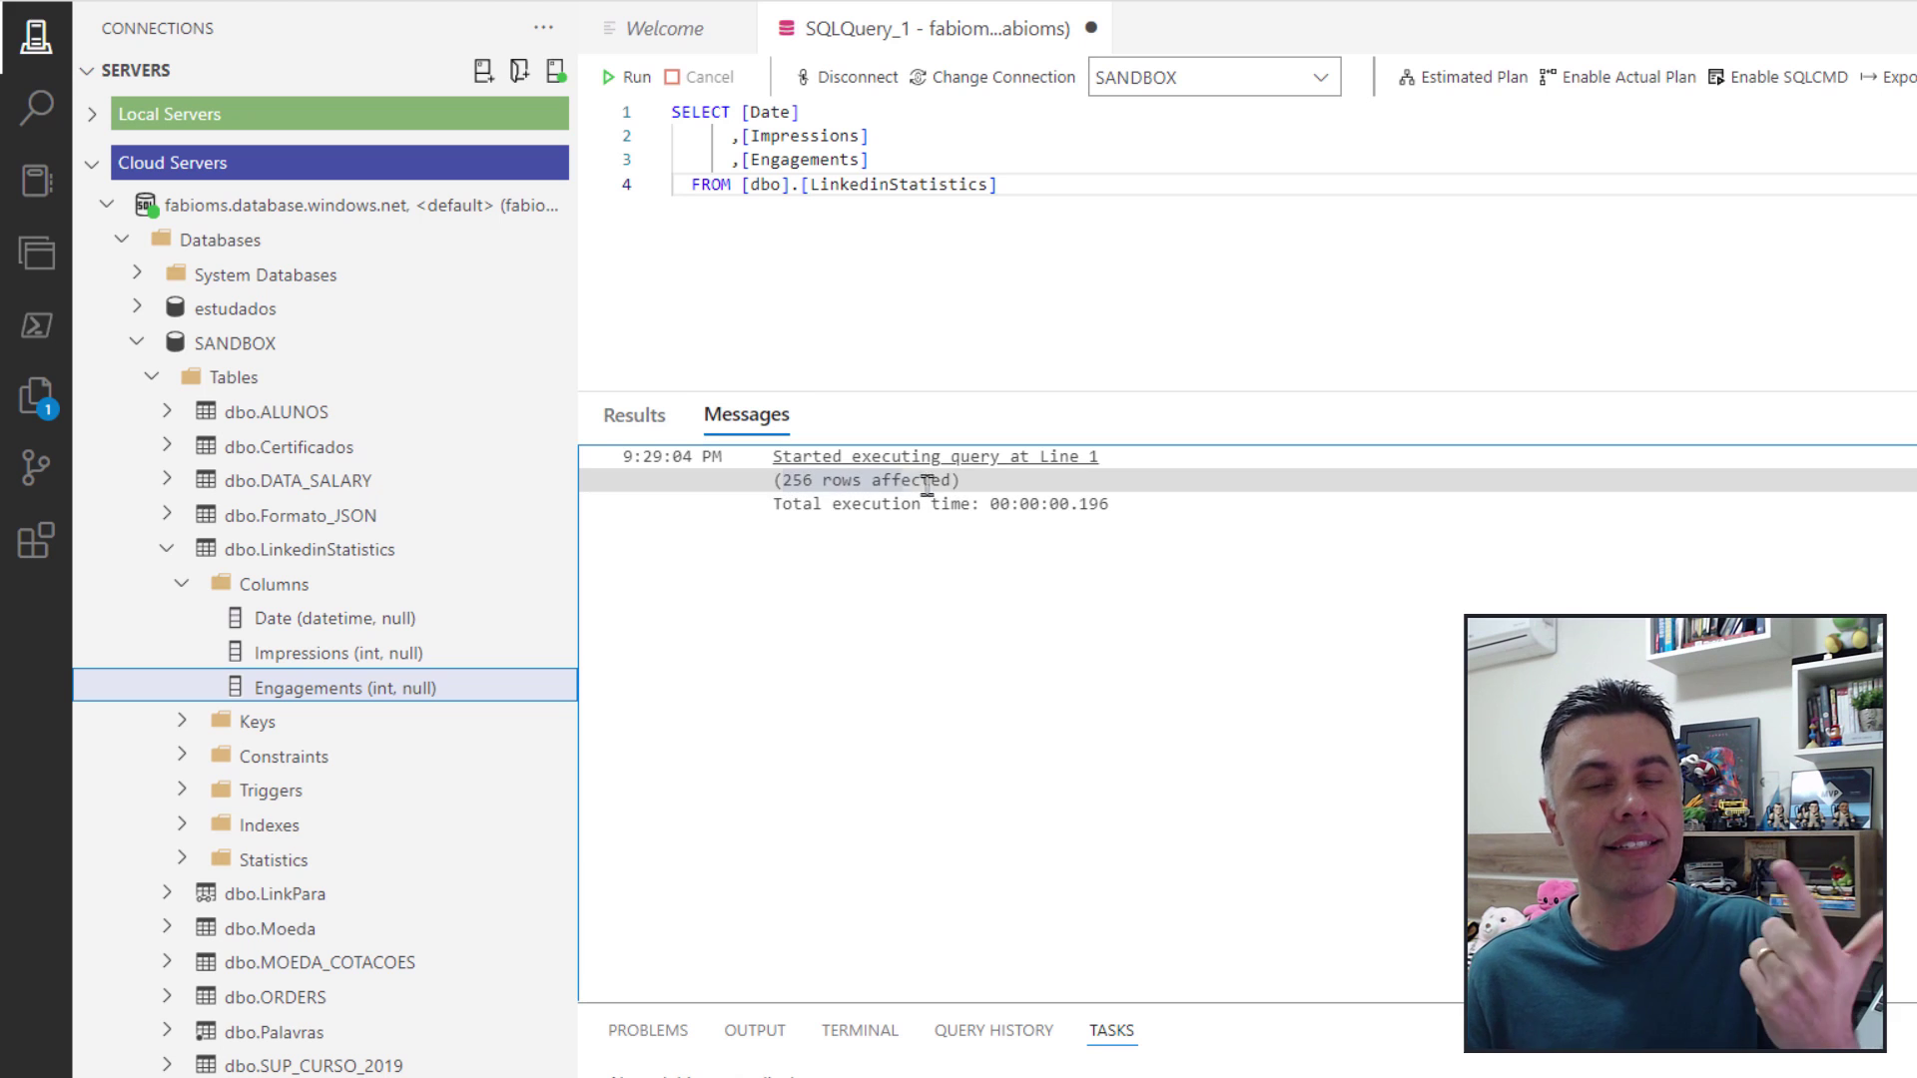
{"action": "left_click", "coordinate": [661, 425]}
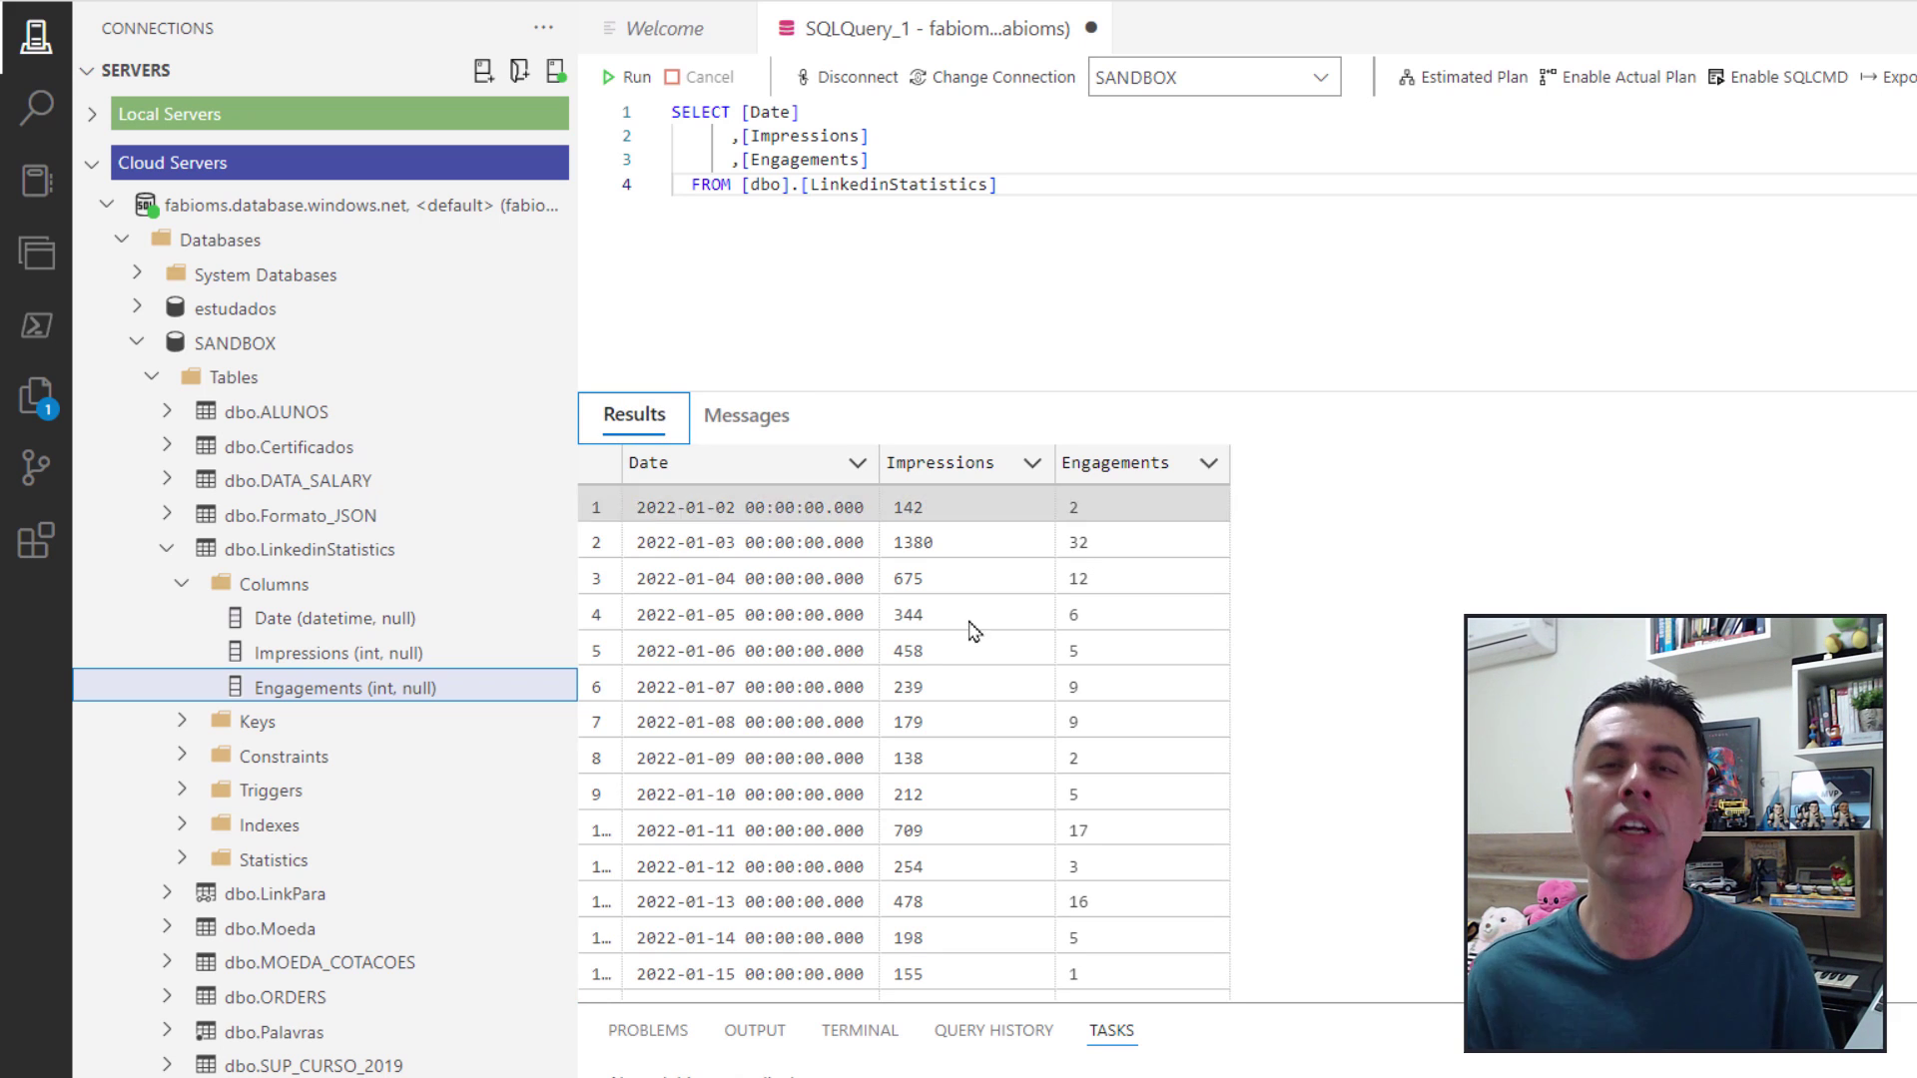